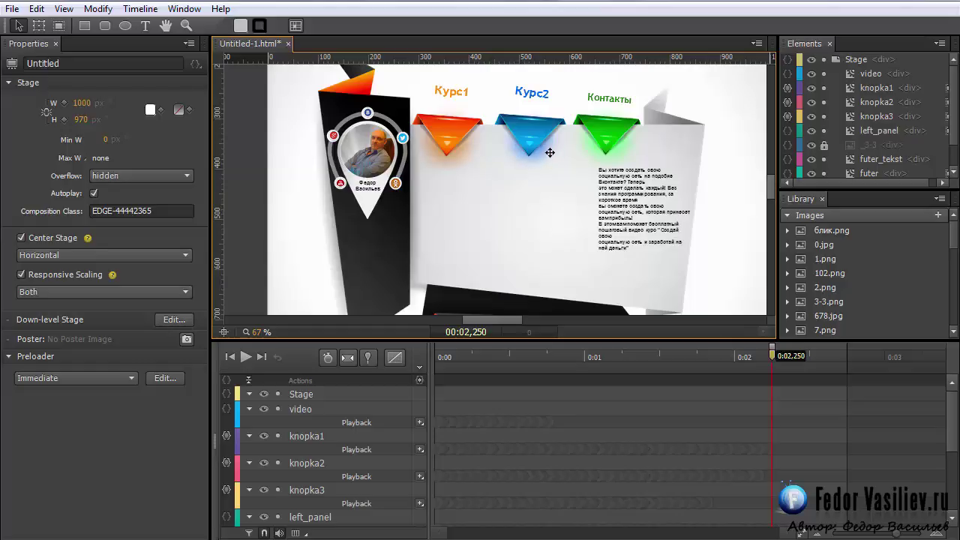
- Add a click event to the knopka2 symbol's actions and clear its placeholder comment
click(870, 103)
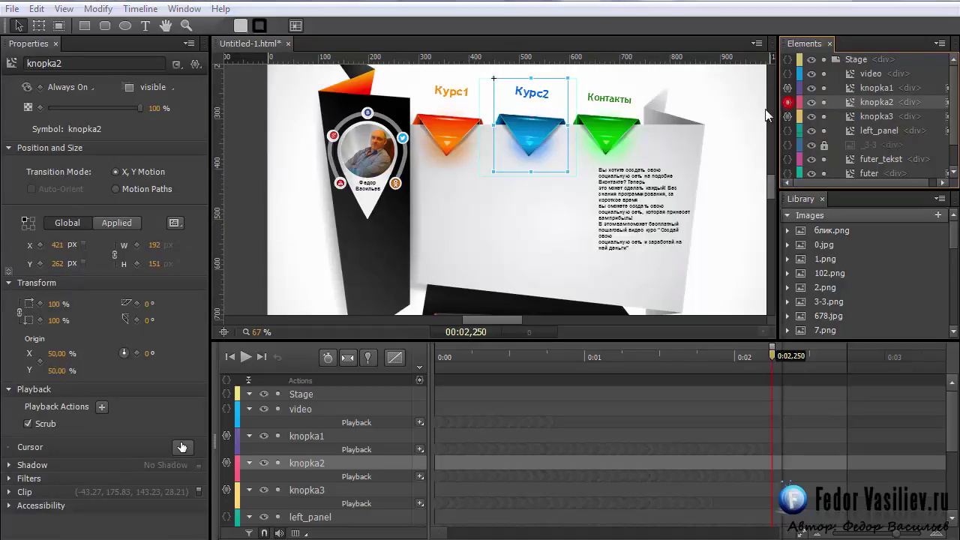
click(787, 102)
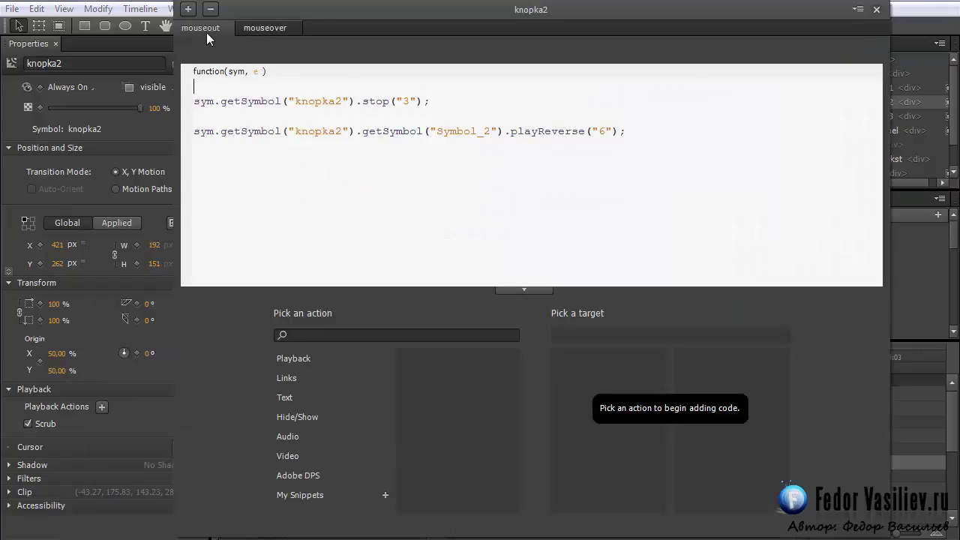
click(259, 28)
click(200, 27)
click(187, 9)
click(229, 12)
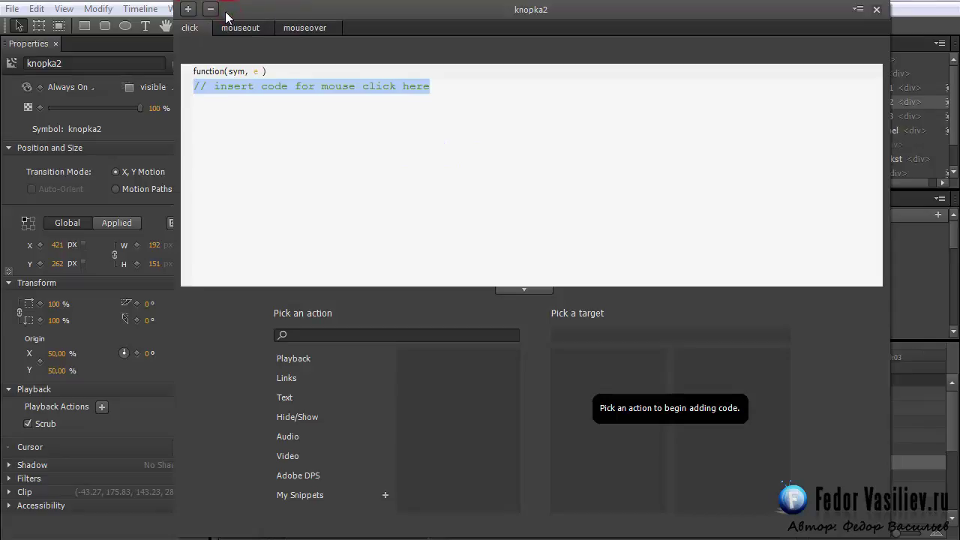
key(Delete)
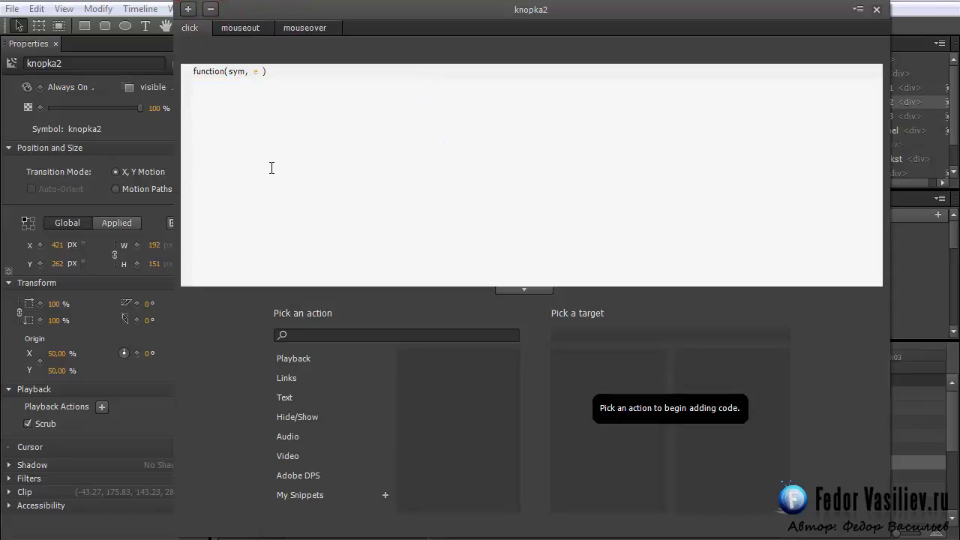
drag(448, 9, 330, 60)
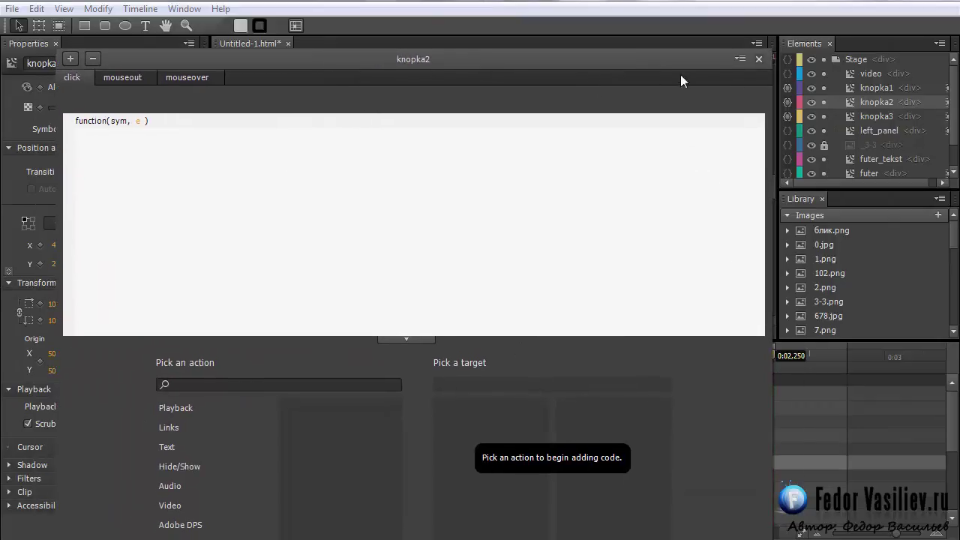
click(757, 60)
- Open the video symbol, examine its animation from the start of the timeline, and return to the Stage
click(868, 73)
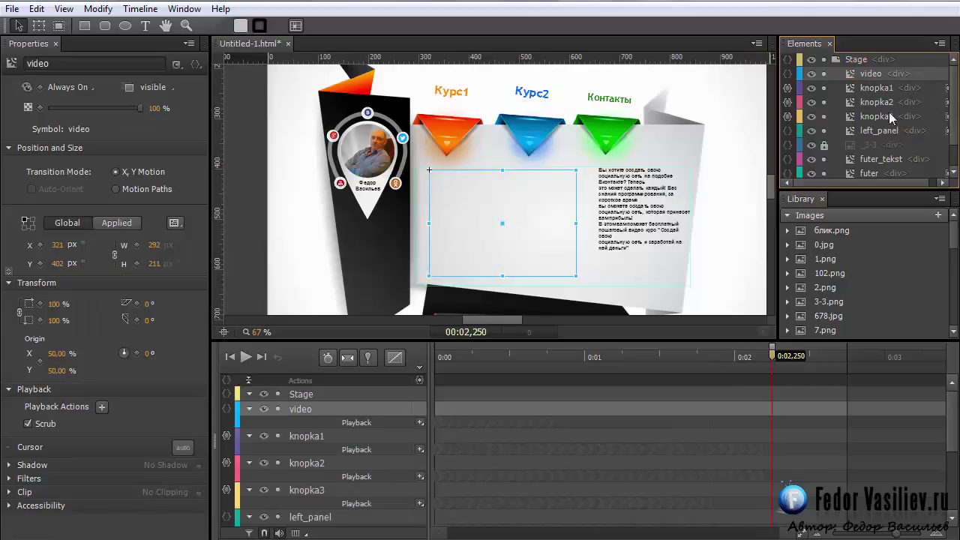
double_click(851, 75)
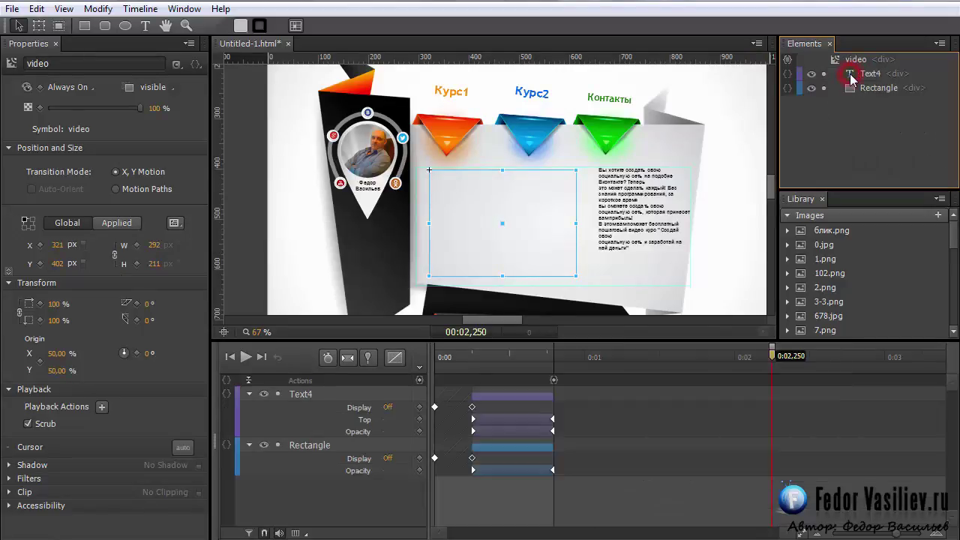
drag(516, 356, 554, 357)
key(Home)
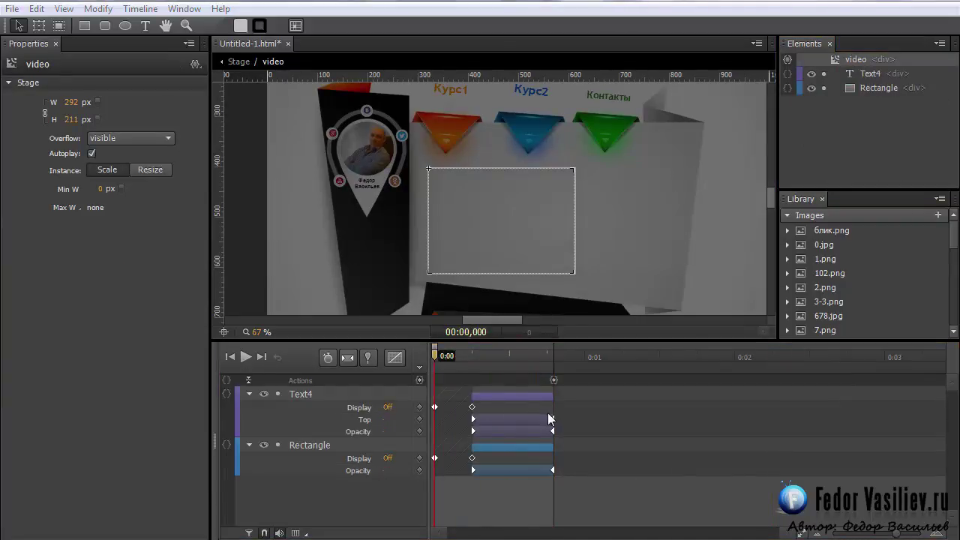
click(442, 358)
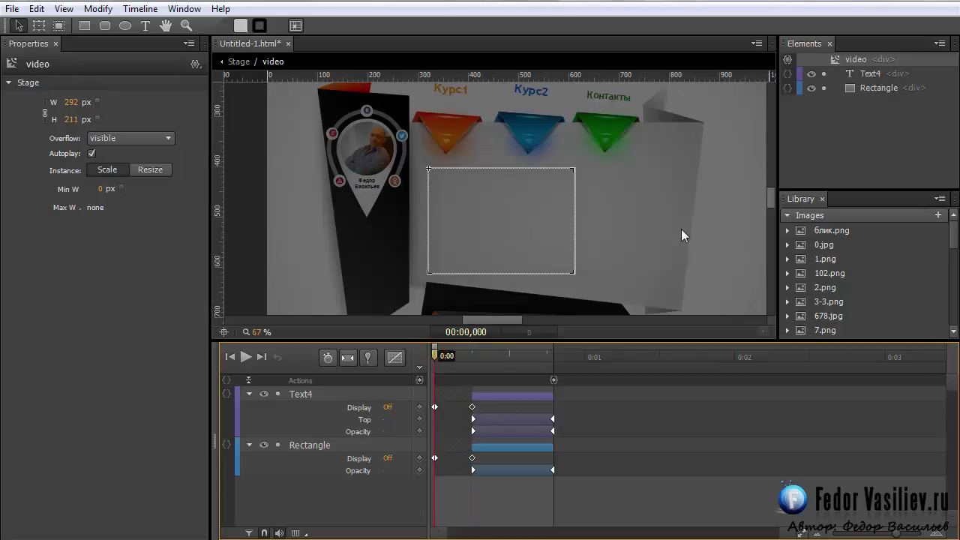
click(238, 62)
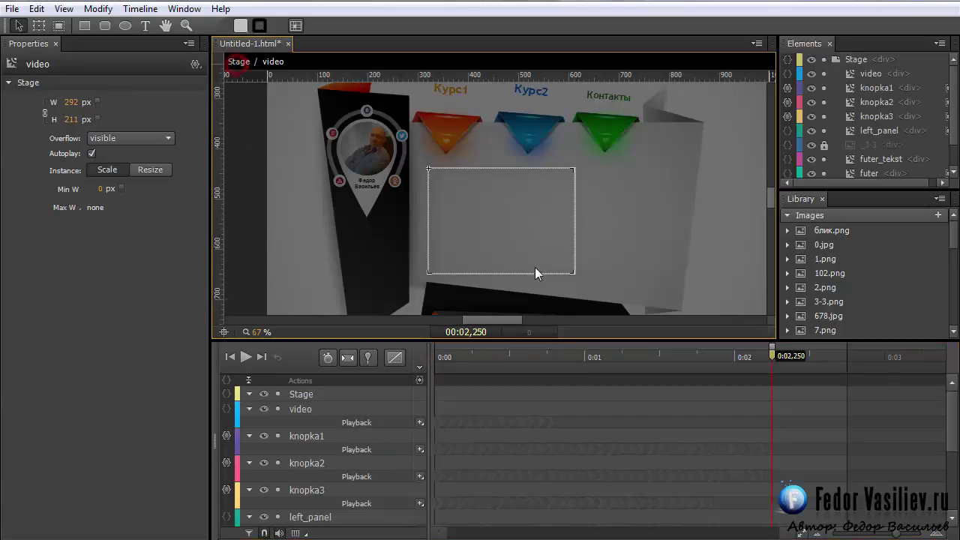
- In knopka2's click code, add a Stop action targeting the video symbol with the argument 0
click(848, 104)
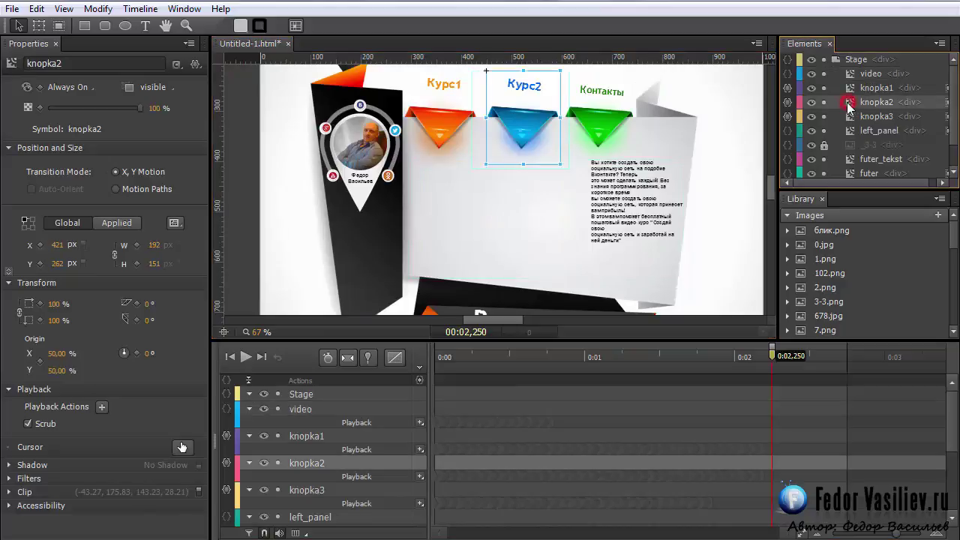
click(785, 101)
drag(438, 129, 683, 13)
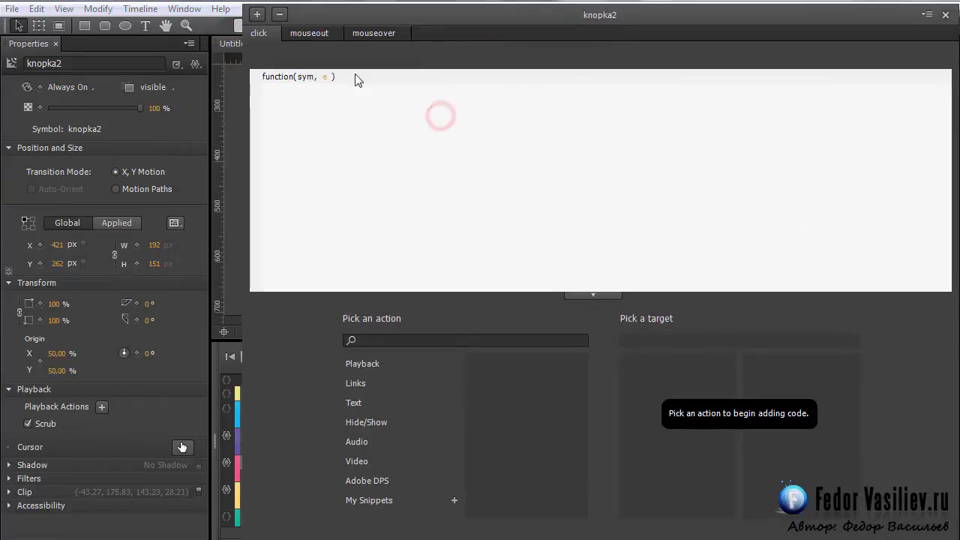
click(260, 33)
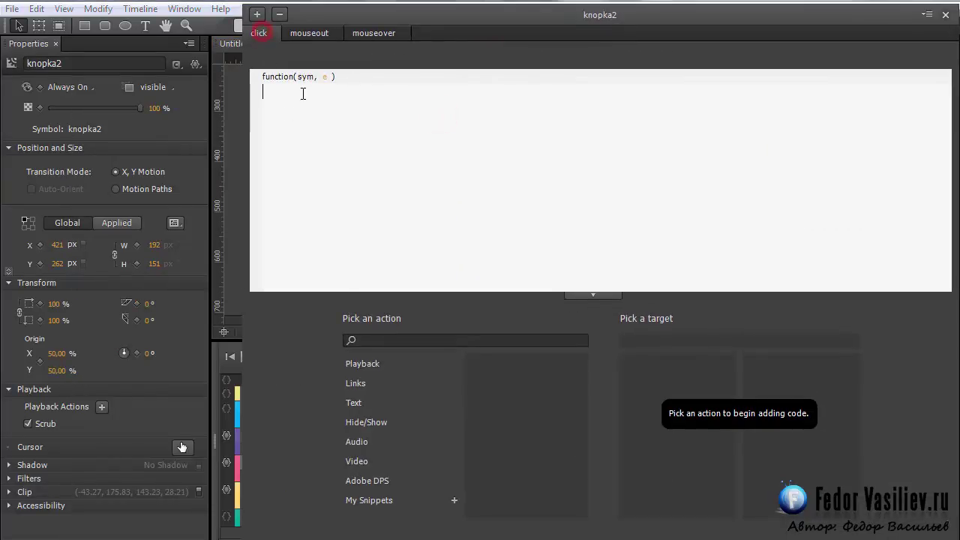
click(364, 364)
click(522, 407)
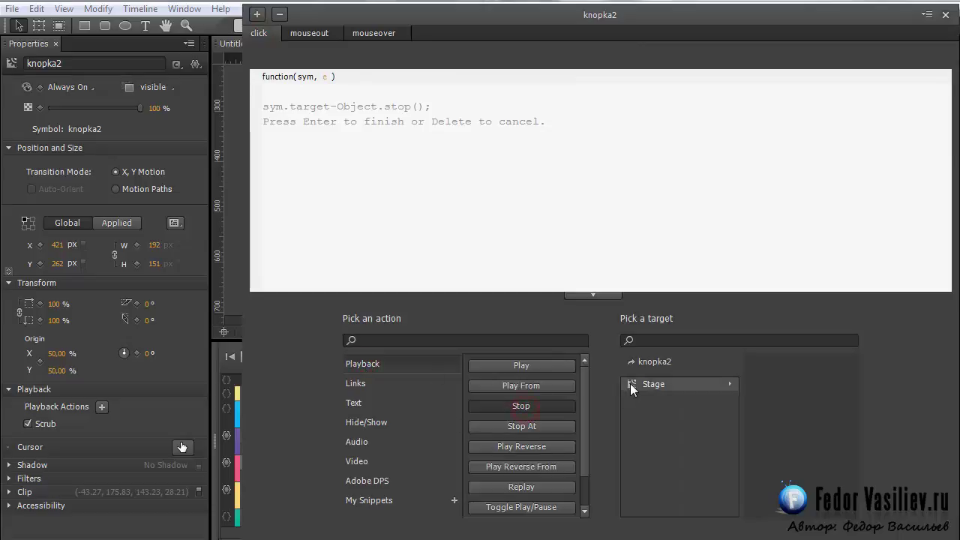
click(631, 385)
click(750, 362)
click(750, 363)
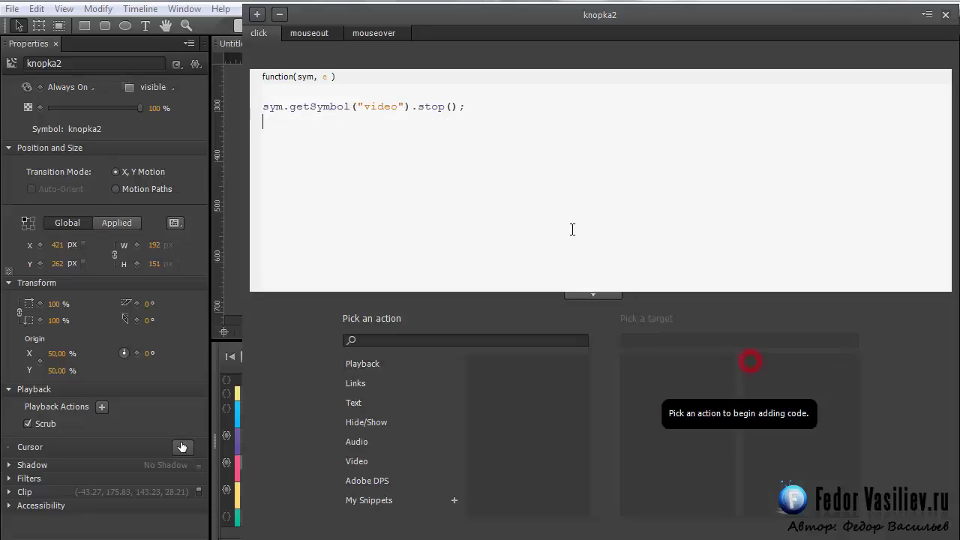
click(453, 107)
click(944, 14)
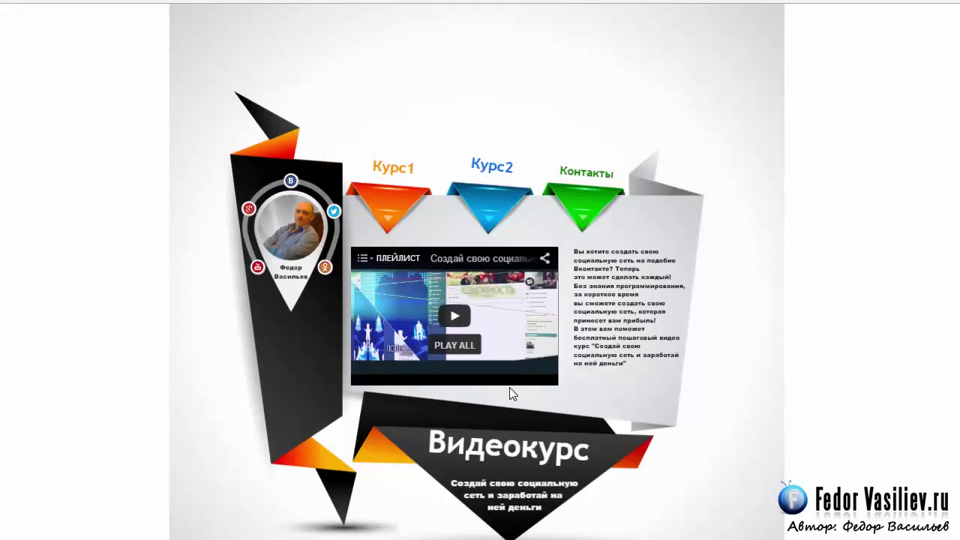
- Test the Курс2 and Курс1 buttons on the page in the browser
click(488, 208)
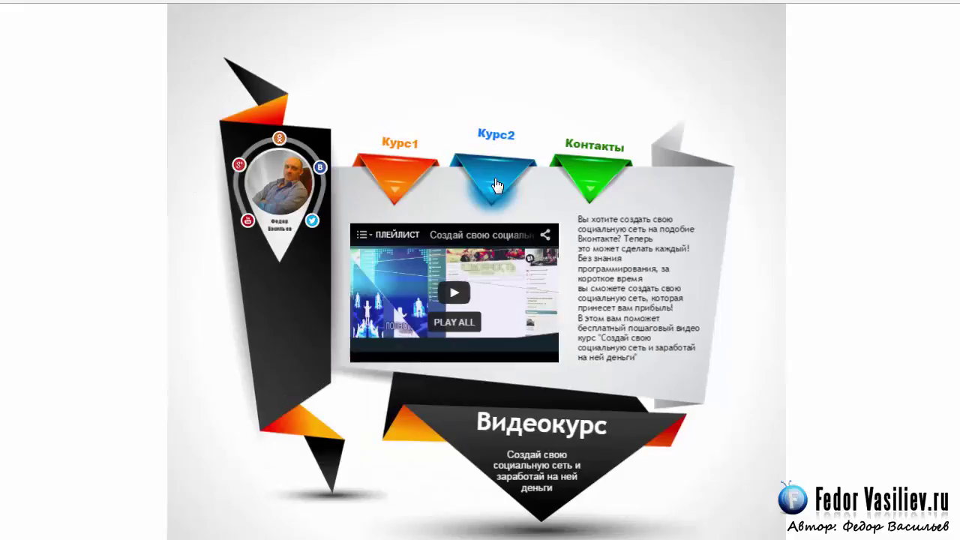
click(495, 185)
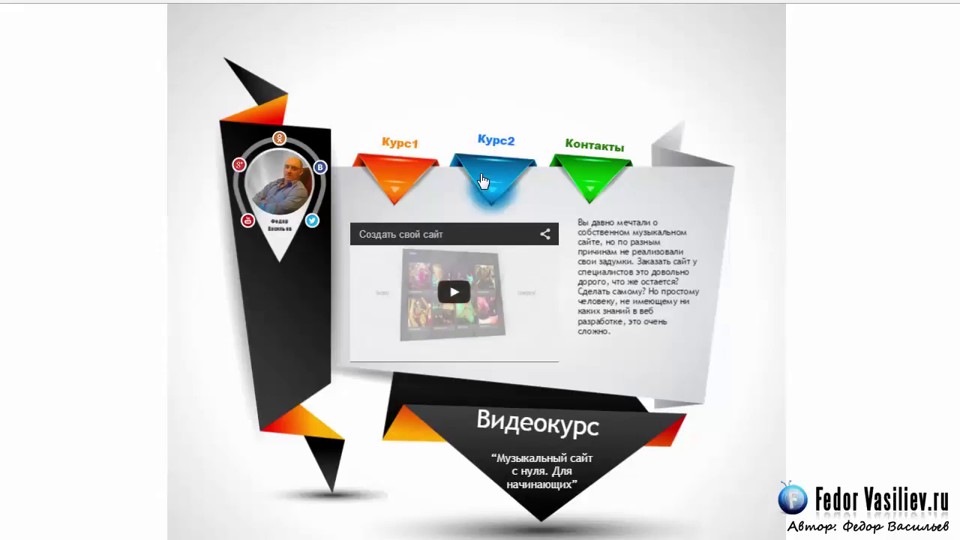
click(398, 170)
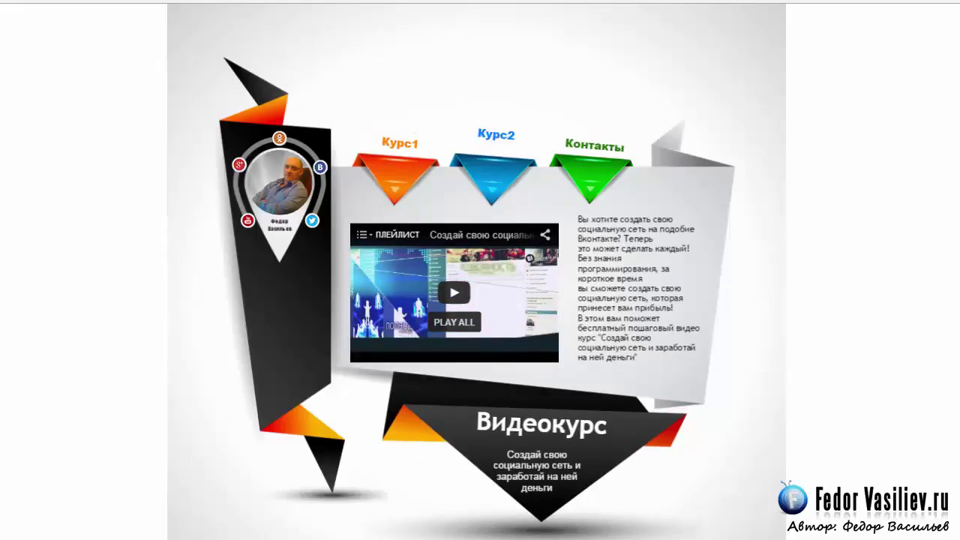
click(496, 143)
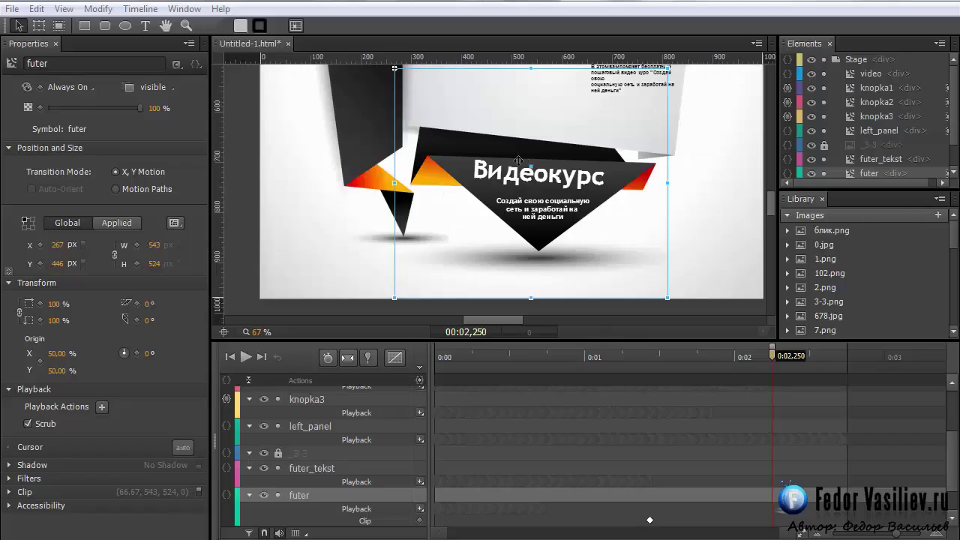
- Inside the futer symbol, insert a label named 15 at 0:00, scrub through the animation, and return to the Stage
scroll(865, 141, down, 2)
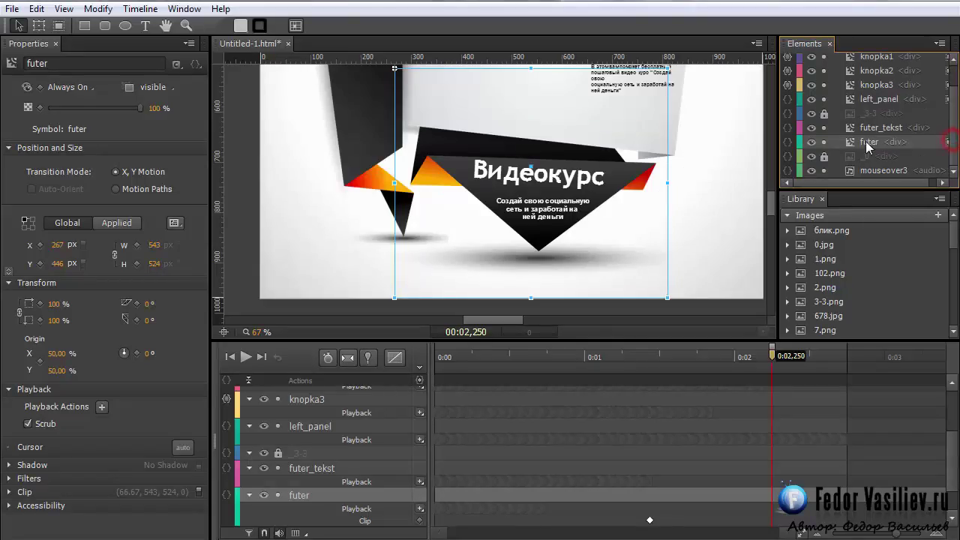
double_click(849, 141)
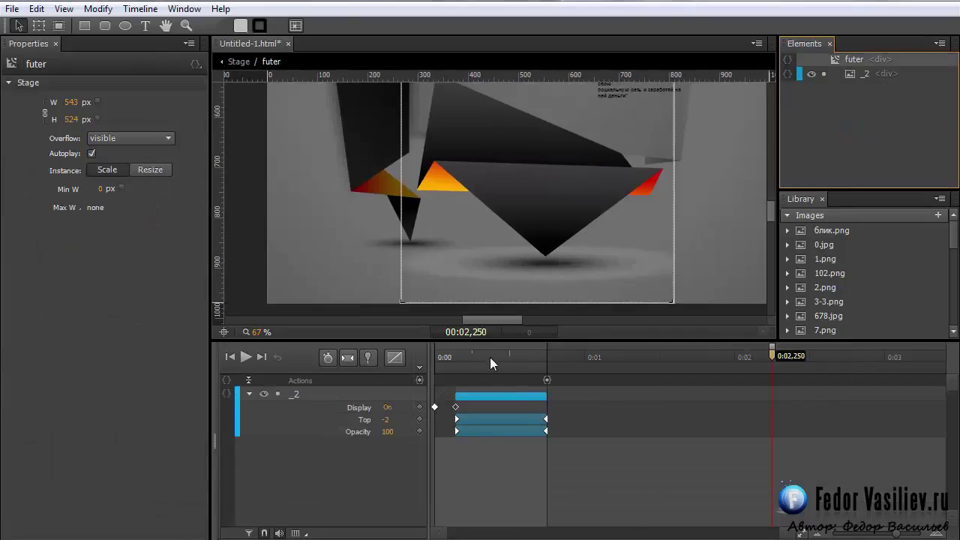
click(489, 357)
drag(484, 355, 435, 356)
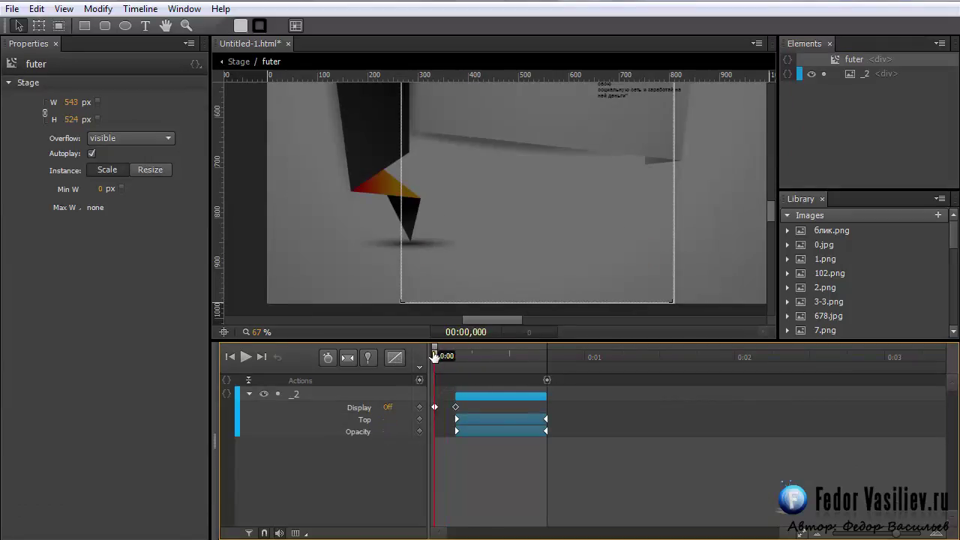
click(419, 367)
text(15)
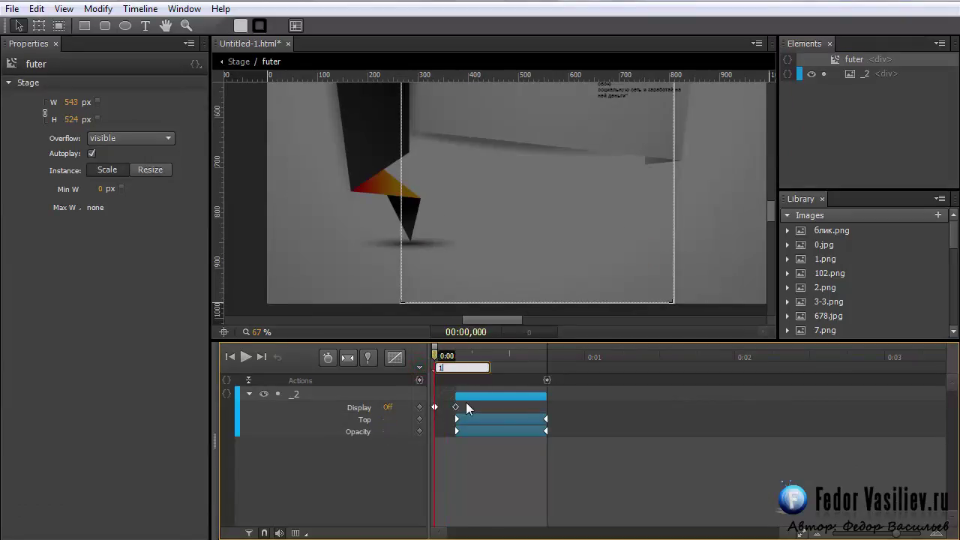
key(Return)
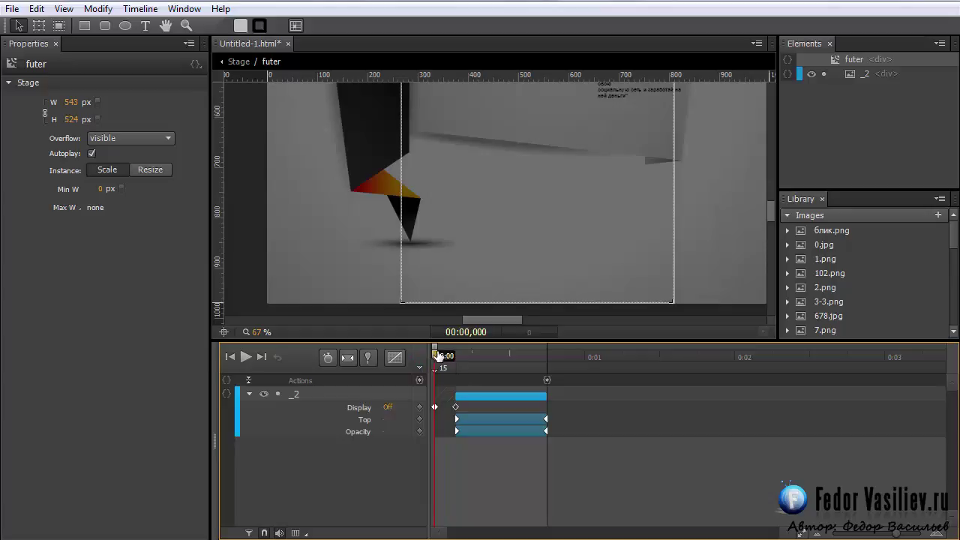
drag(435, 356, 558, 355)
click(239, 62)
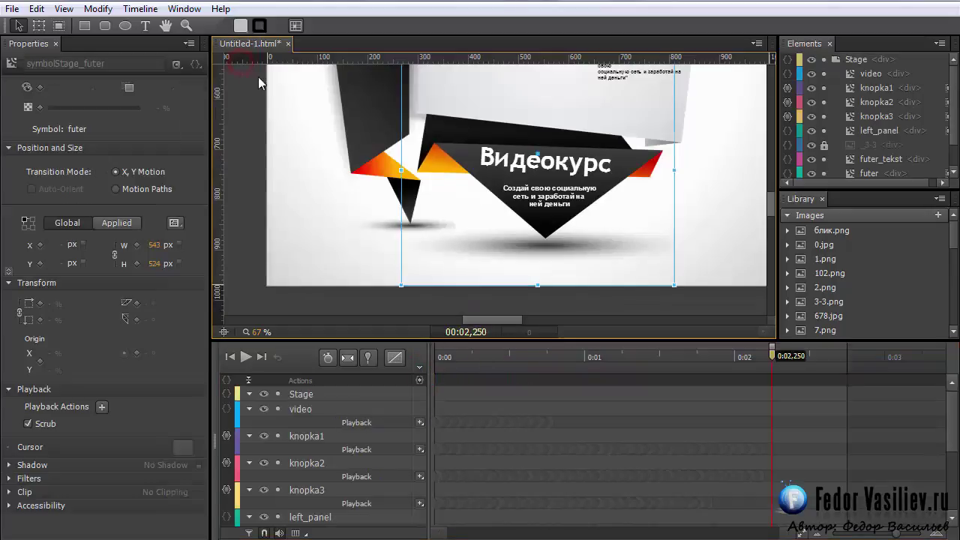
- Reopen knopka2's click code and remove the blank line above the video stop statement
click(873, 102)
click(786, 102)
click(489, 113)
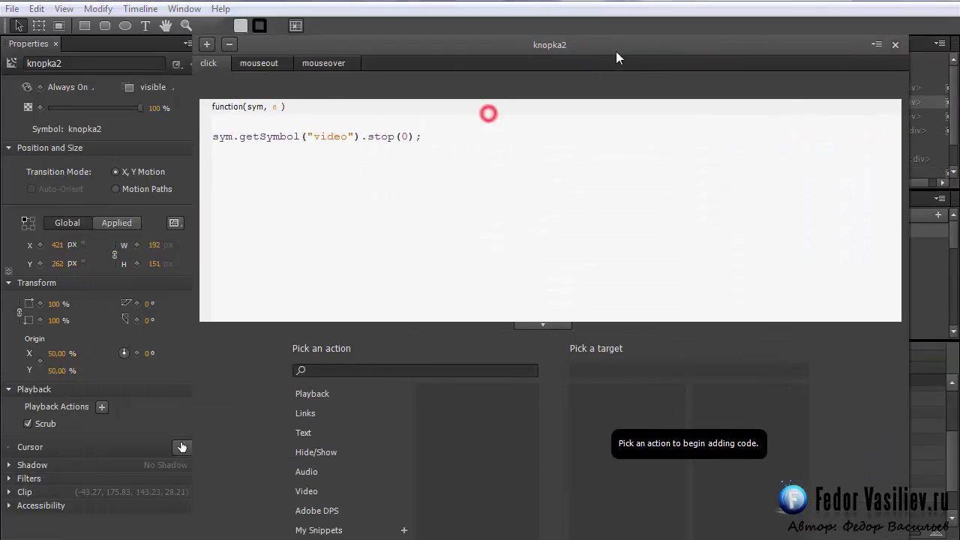
click(213, 138)
key(BackSpace)
click(228, 139)
- Add a Play action for the futer symbol from label "15" to knopka2's click code, and test the Курс2 button in the browser
click(324, 393)
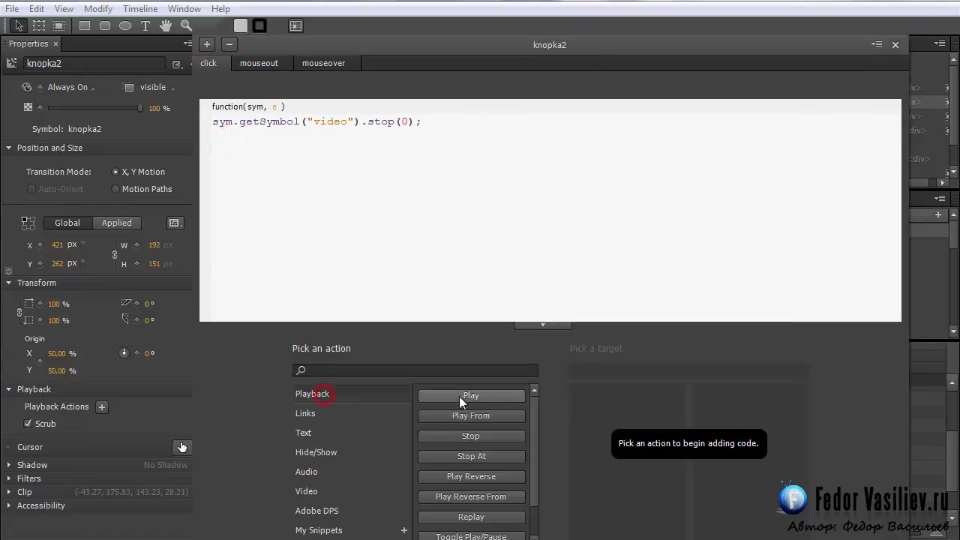
click(457, 396)
click(596, 414)
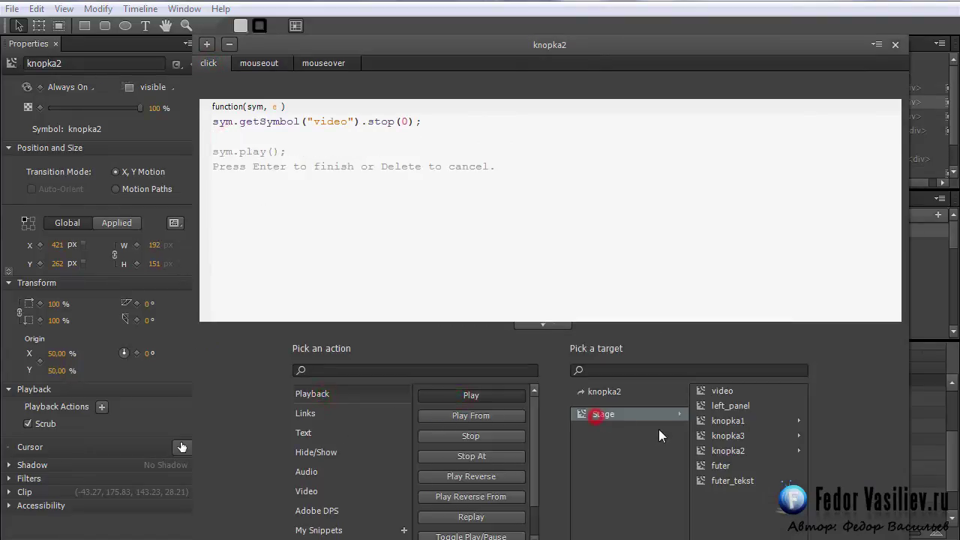
click(703, 464)
click(402, 151)
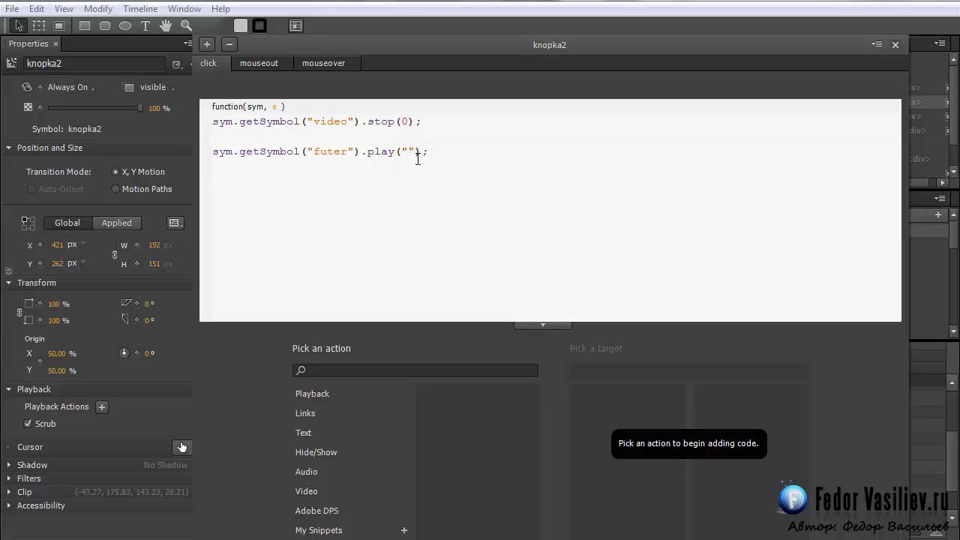
text(15)
click(894, 45)
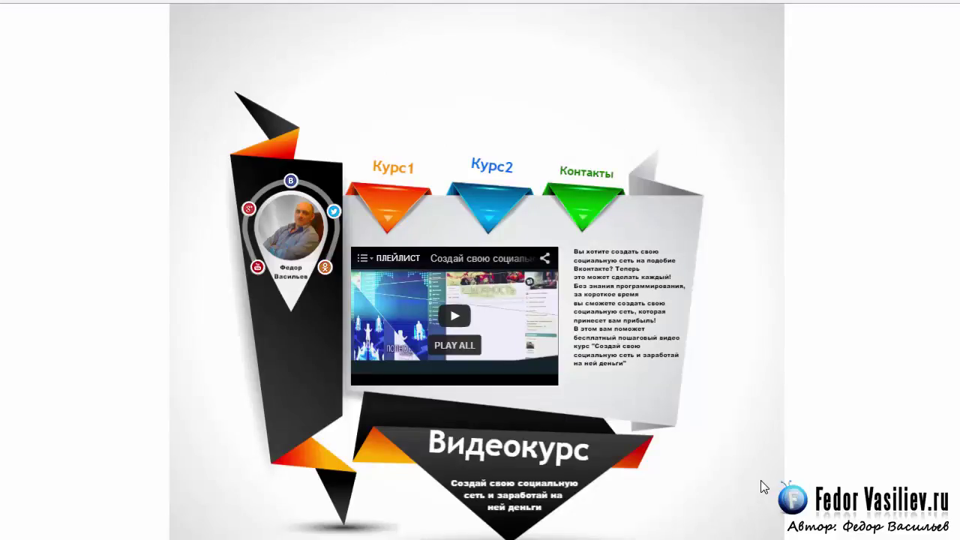
click(490, 210)
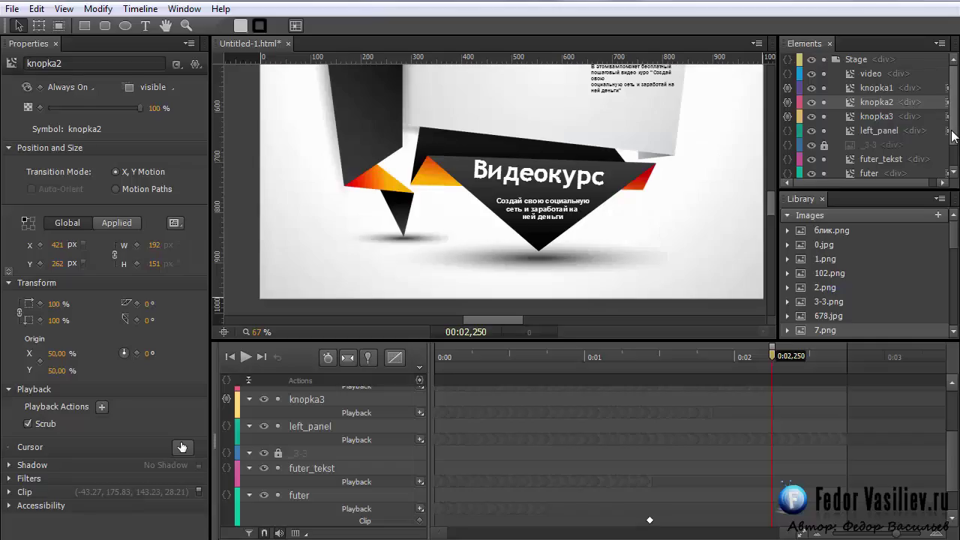
- Open the futer_tekst symbol, examine where its text animations begin on the timeline, and return to the Stage
scroll(908, 152, down, 2)
click(879, 129)
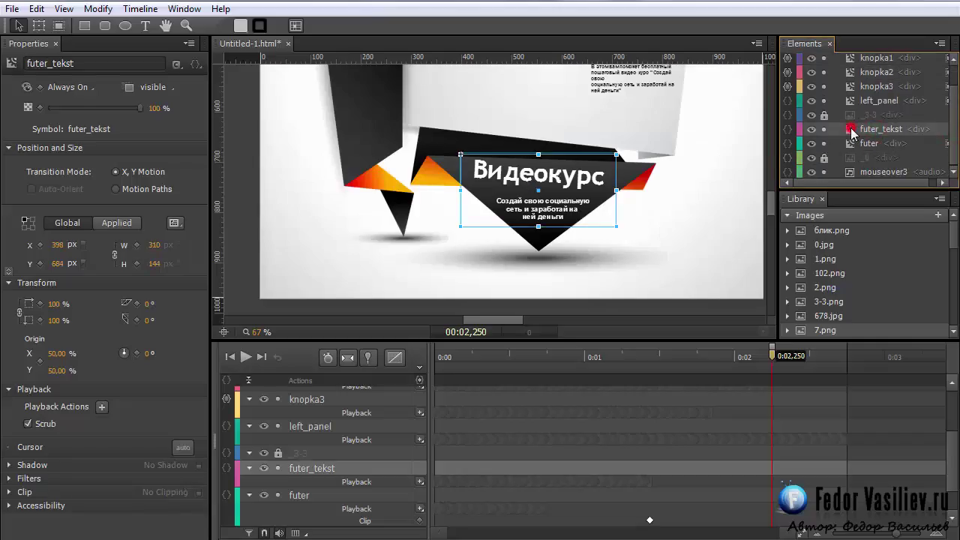
double_click(852, 133)
drag(560, 356, 536, 357)
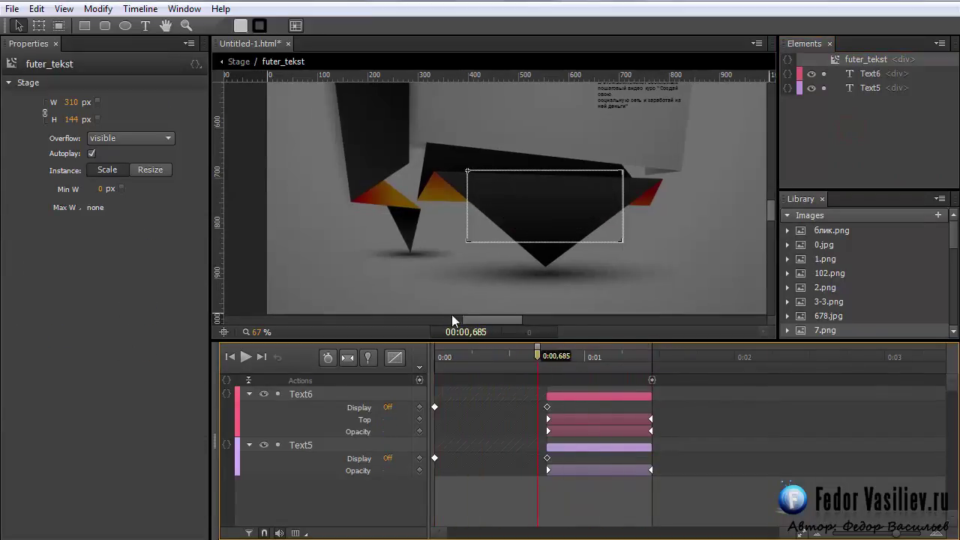
click(237, 61)
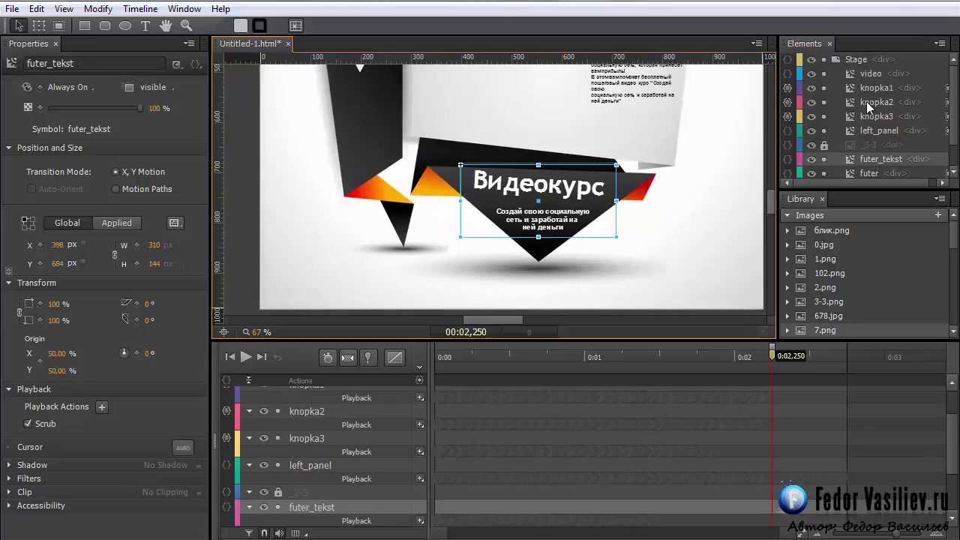
- Add a Stop action for the futer_tekst symbol at position 0 to knopka2's click code and close the code window
click(868, 108)
click(787, 102)
drag(496, 101, 608, 19)
click(210, 35)
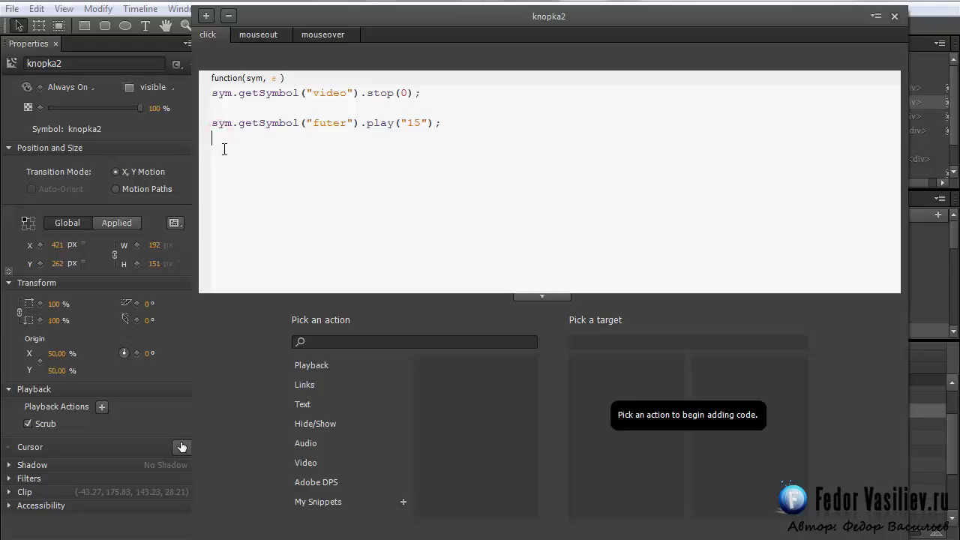
click(318, 368)
click(461, 408)
click(592, 386)
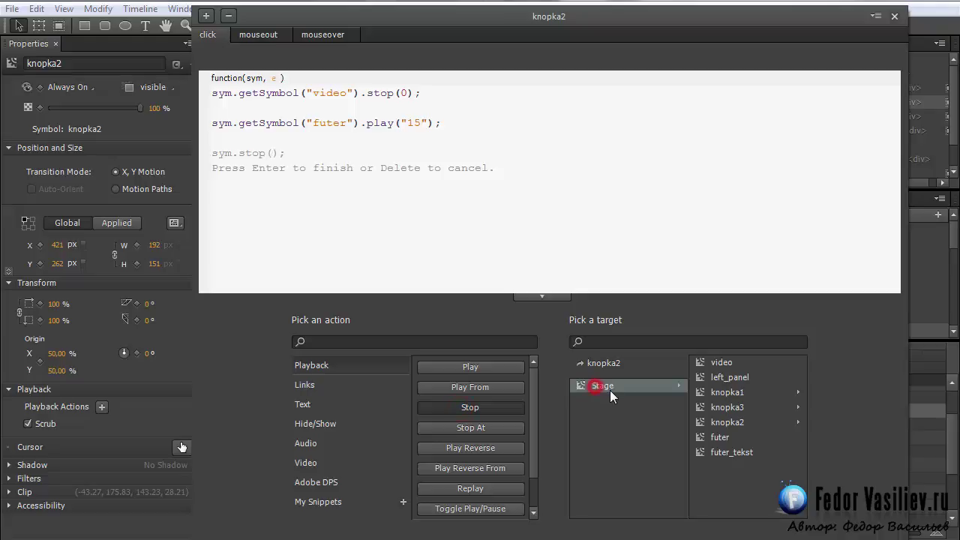
click(699, 452)
click(442, 153)
text(0);)
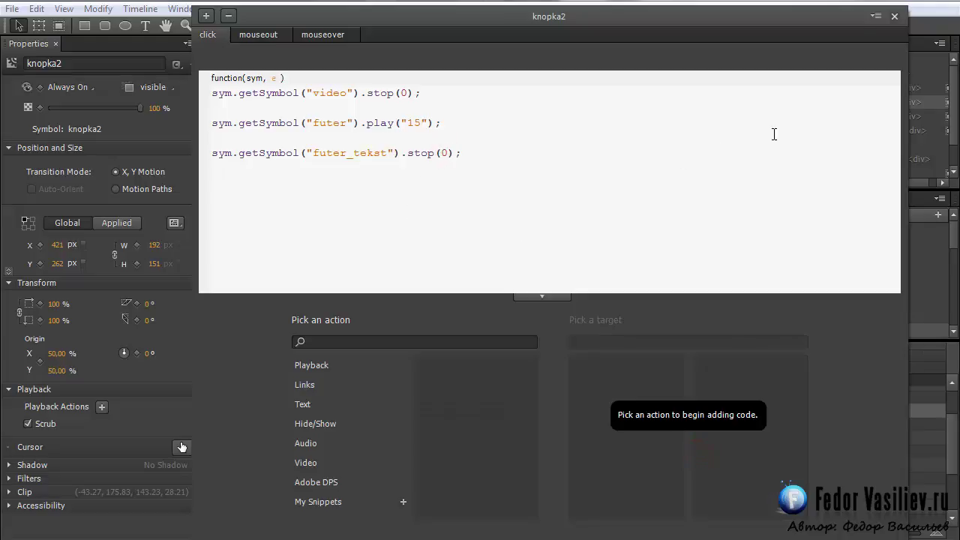
click(894, 16)
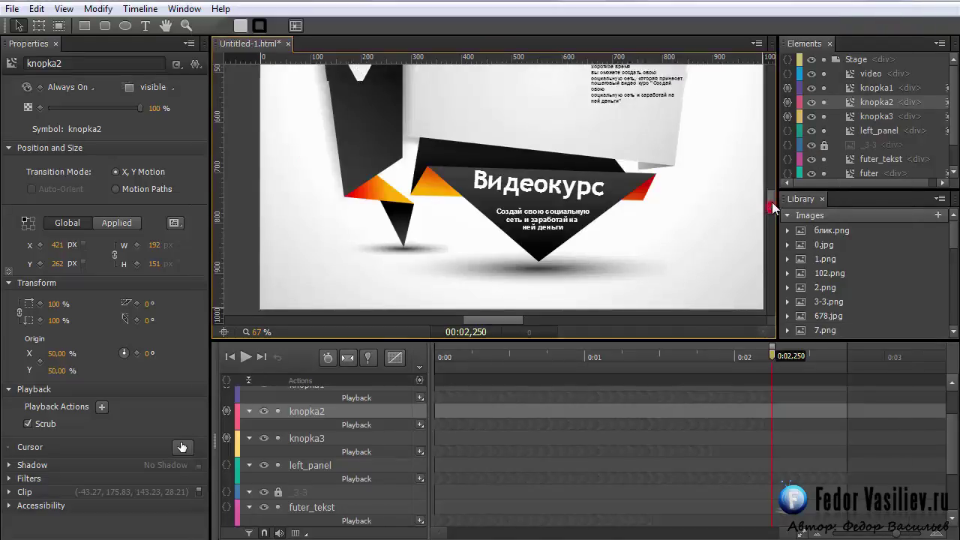
drag(772, 202, 774, 195)
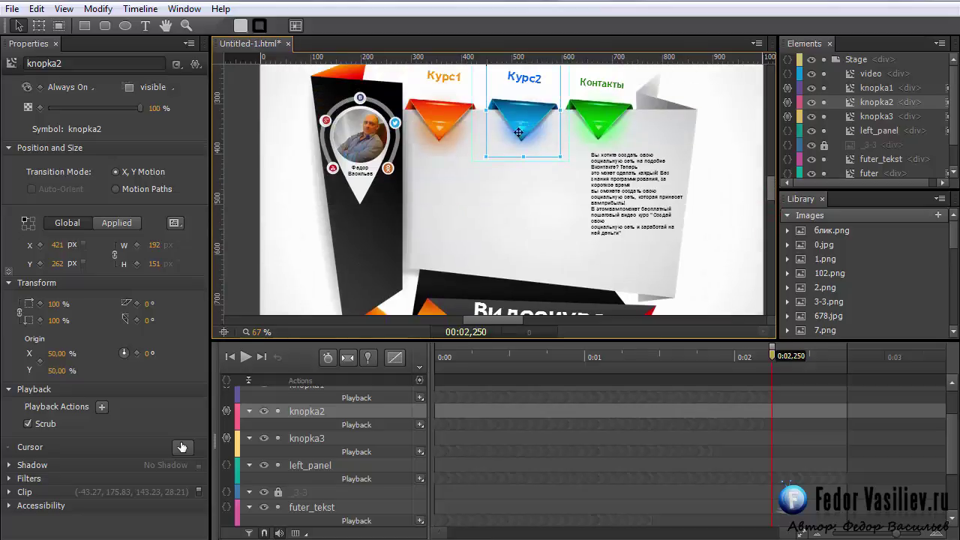
drag(771, 188, 772, 183)
drag(771, 182, 772, 190)
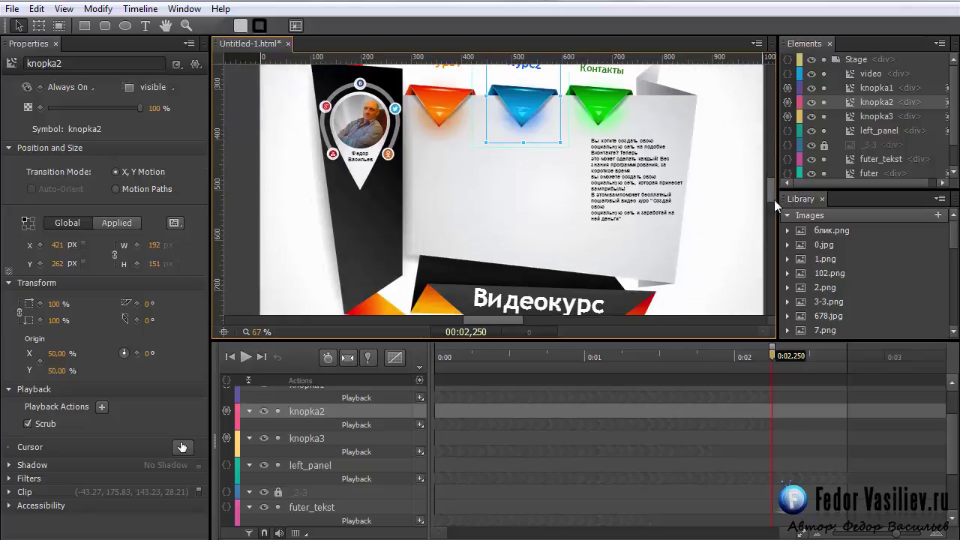
scroll(771, 197, up, 2)
drag(769, 185, 774, 186)
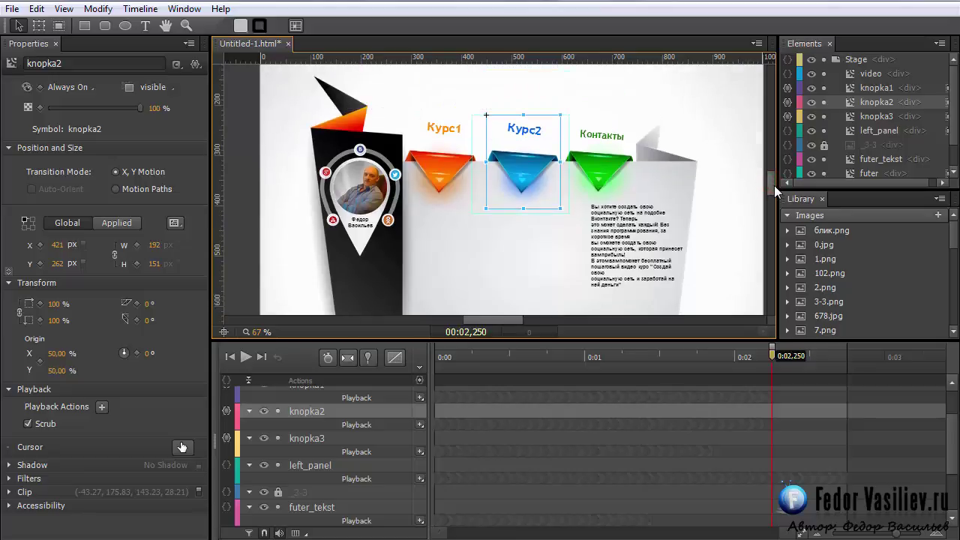
click(442, 167)
scroll(540, 207, down, 3)
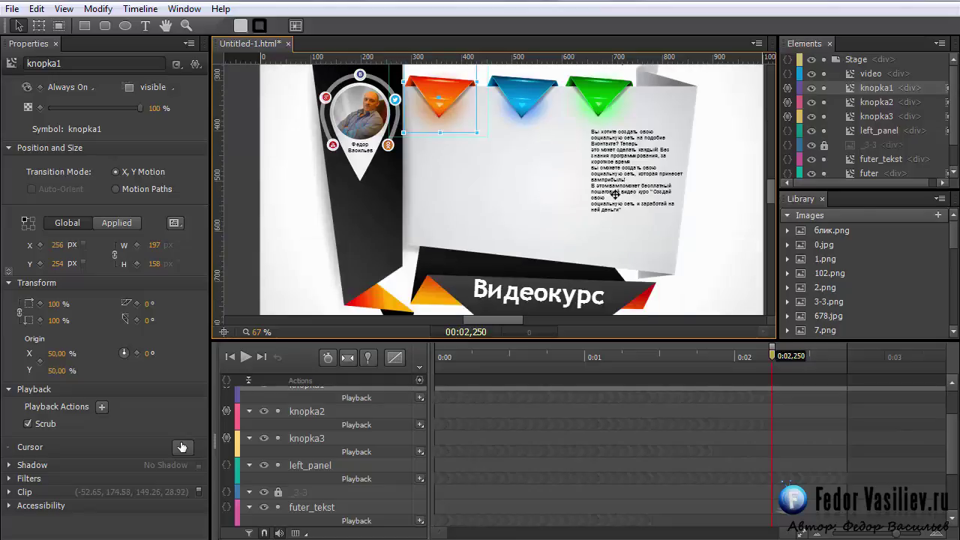
click(866, 74)
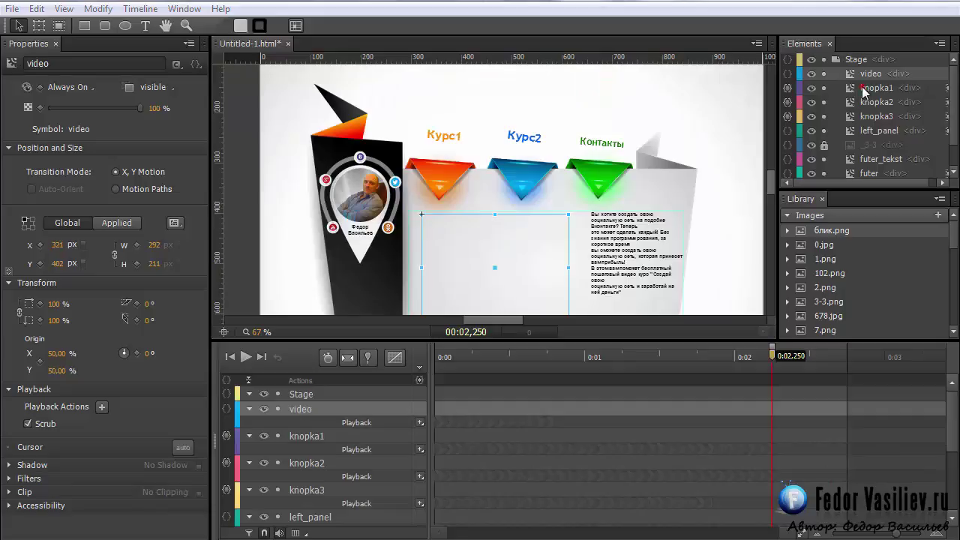
- Add a click event to knopka1 and delete its placeholder comment
click(862, 88)
click(787, 88)
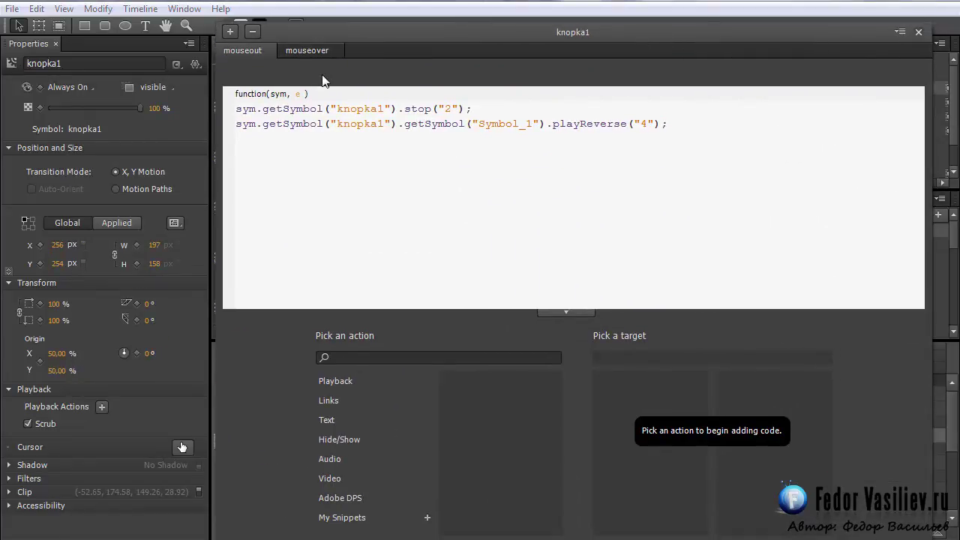
click(231, 33)
click(274, 34)
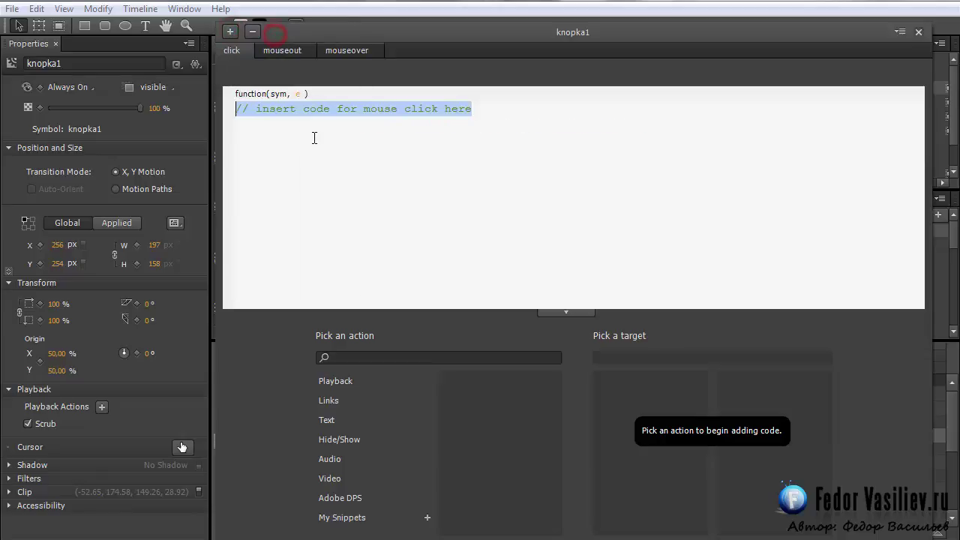
key(BackSpace)
- Add a Play action for the video symbol from 0 to knopka1's click code, without a blank line above it, and close the code window
click(344, 384)
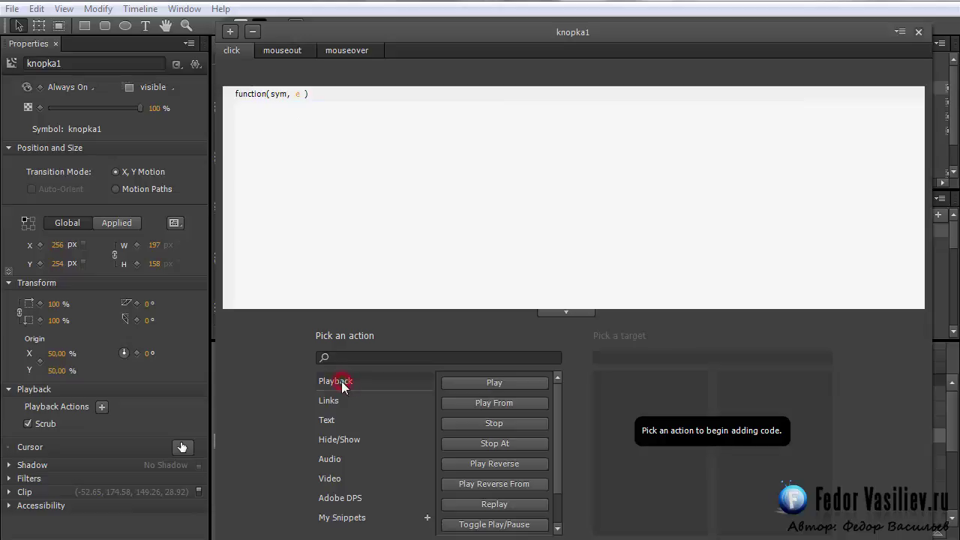
click(468, 382)
click(622, 402)
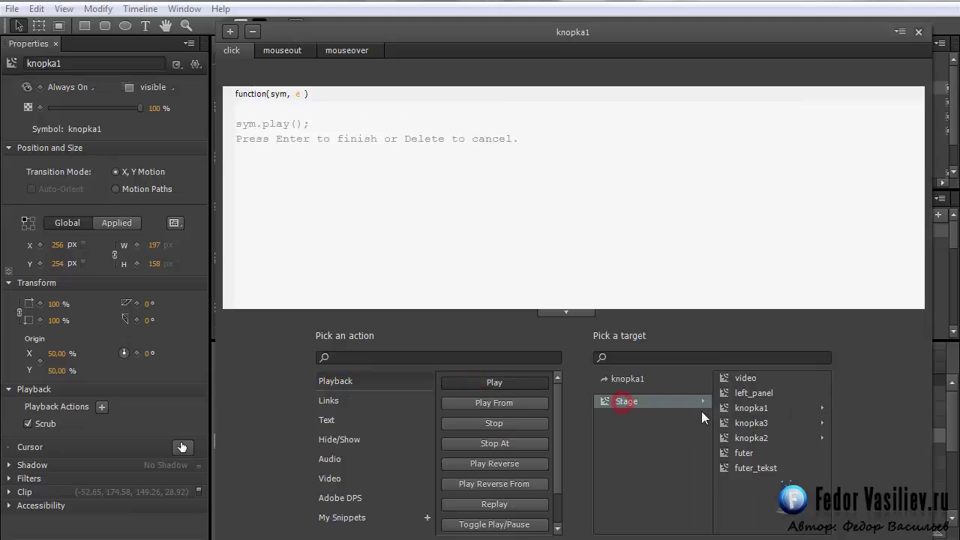
click(724, 377)
key(Return)
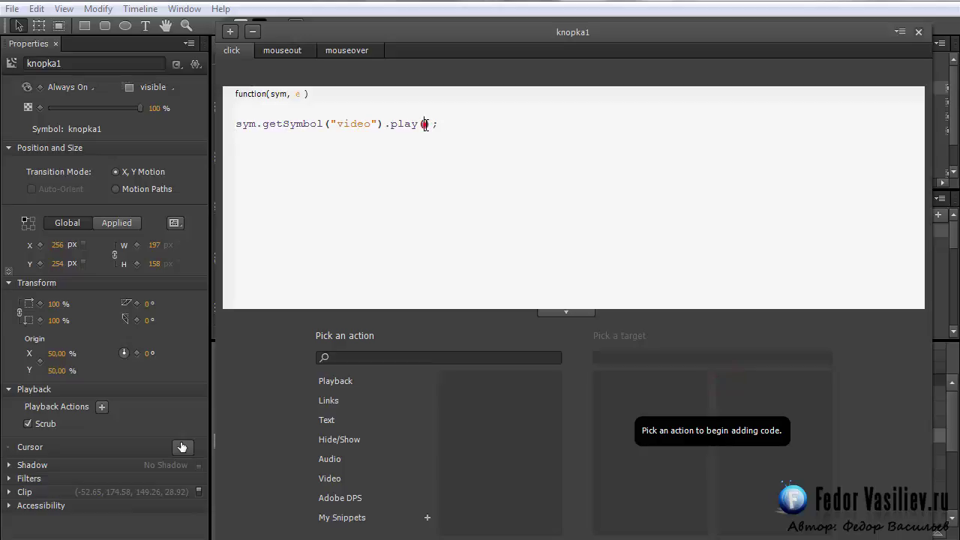
text(0)
click(238, 123)
key(BackSpace)
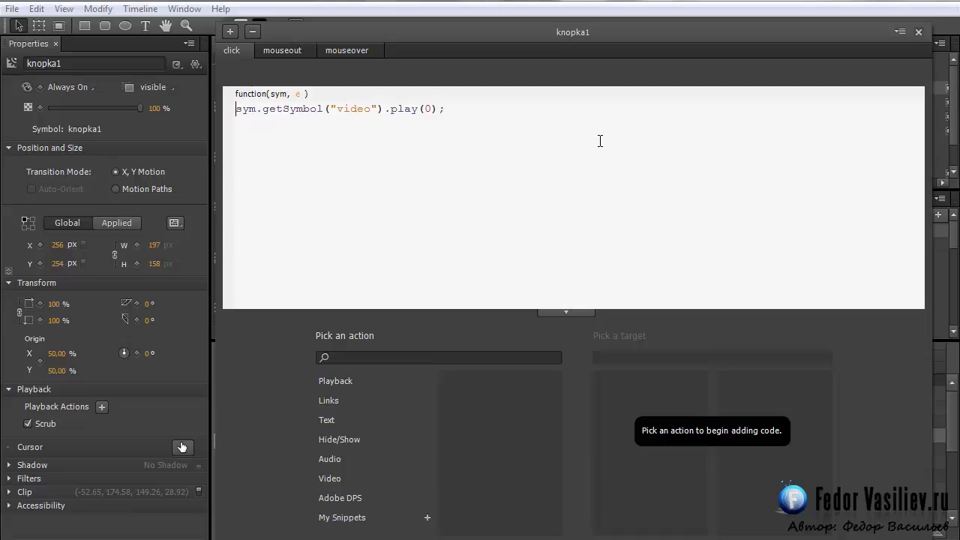
click(919, 32)
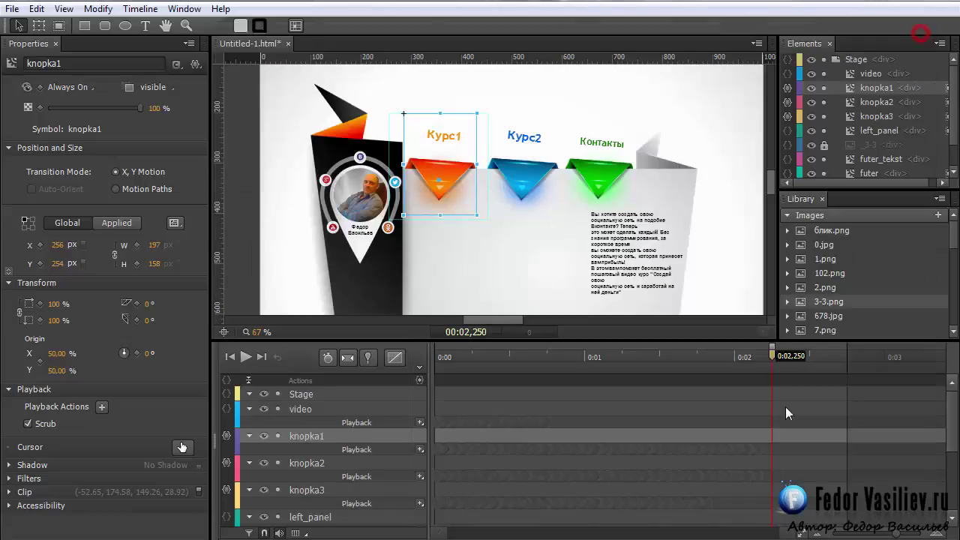
- Preview the page in the browser and test switching between the Курс1 and Курс2 buttons
key(ctrl+Return)
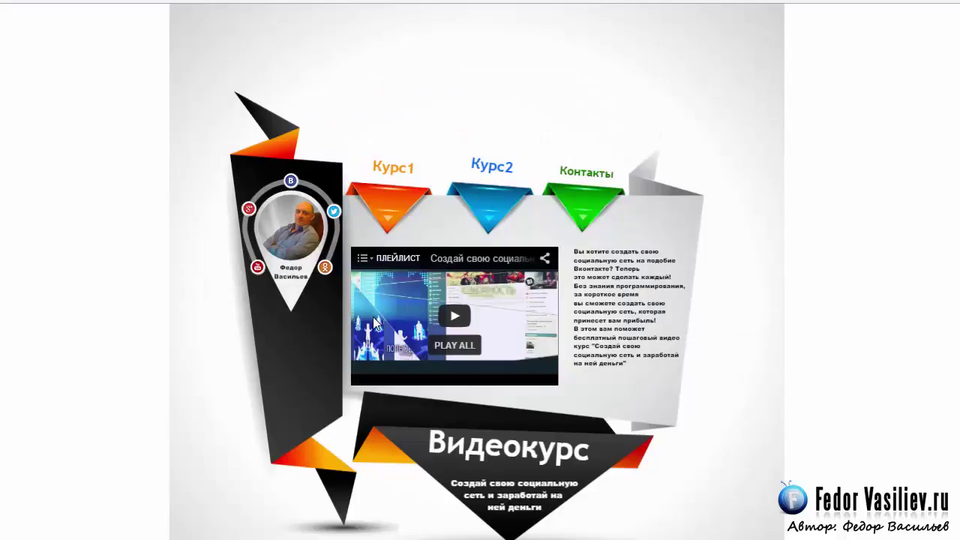
click(377, 213)
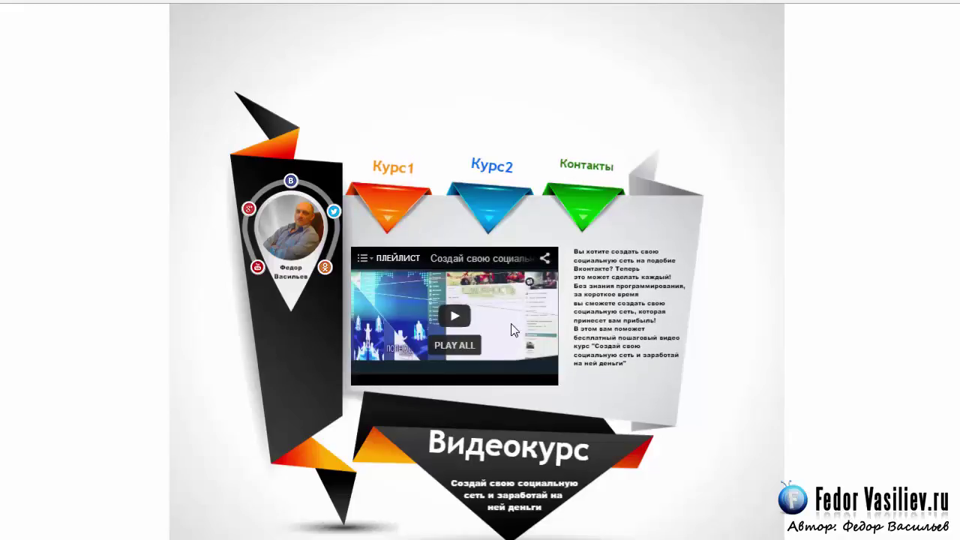
click(393, 206)
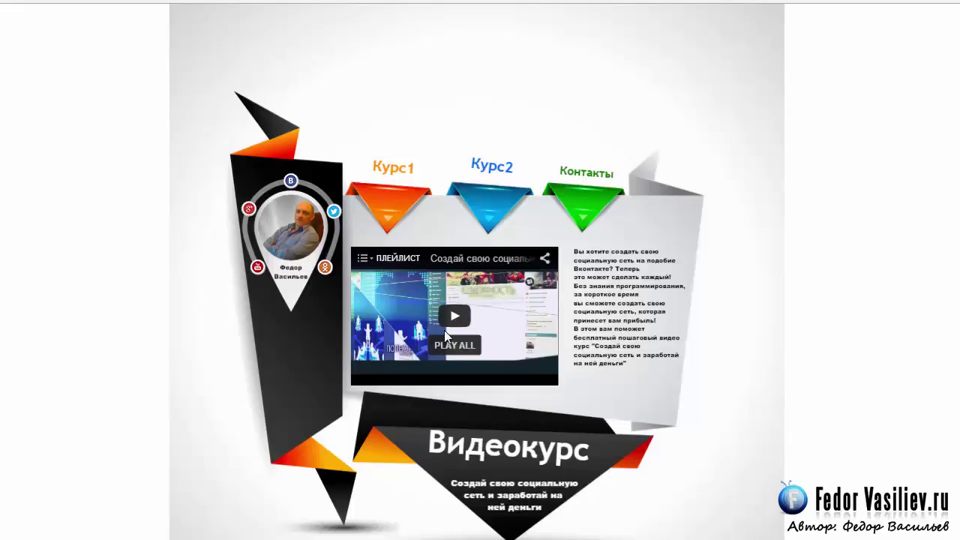
click(488, 191)
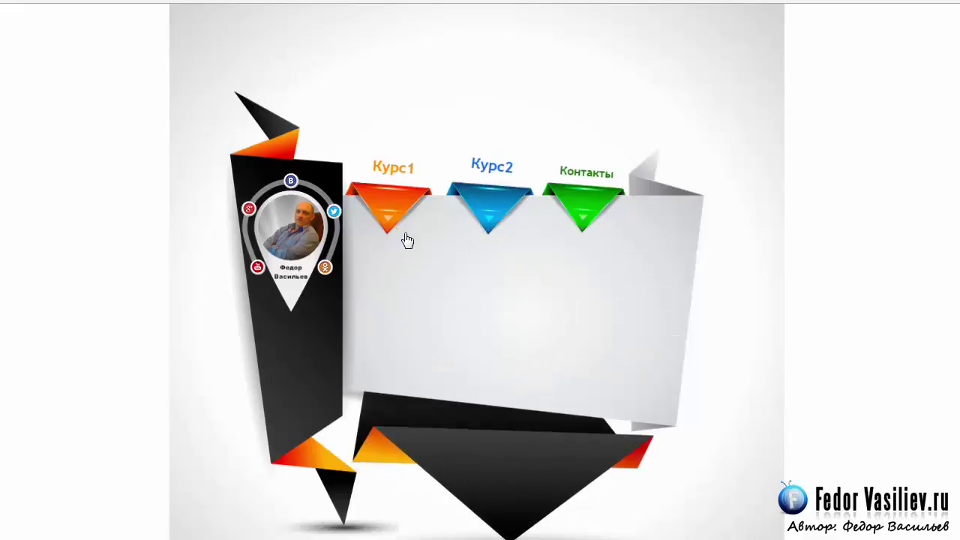
click(392, 210)
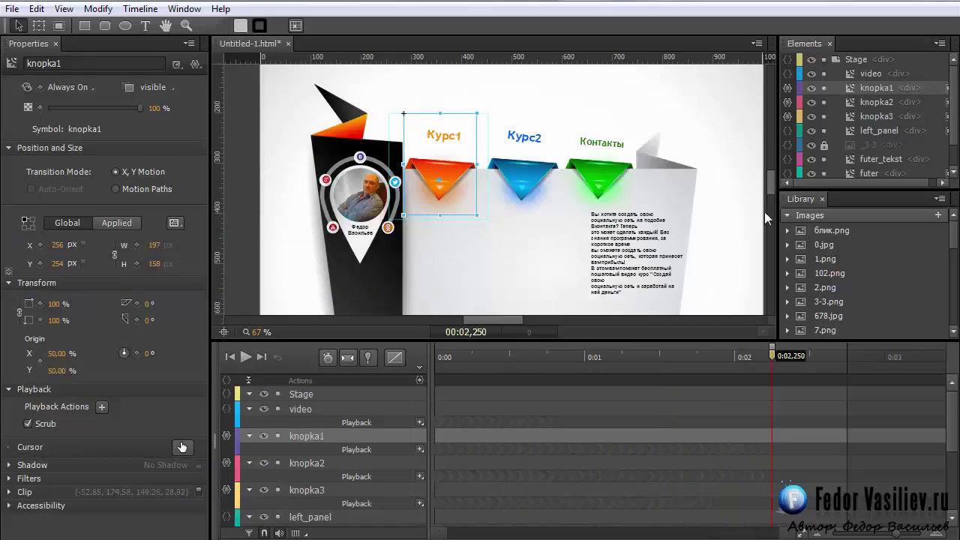
- Reopen knopka1's click code and add a Play action for the futer symbol from 0 directly below the video statement
drag(775, 188, 775, 206)
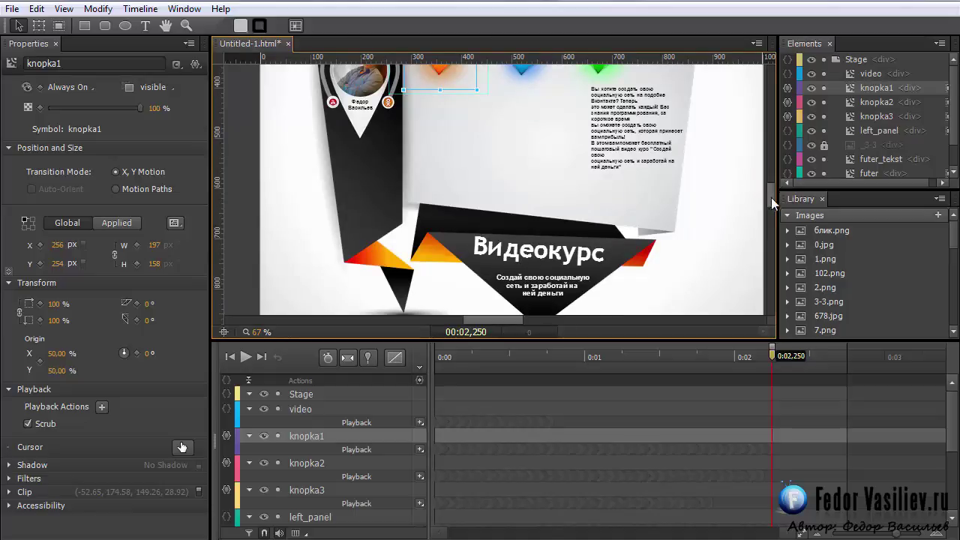
scroll(774, 202, up, 3)
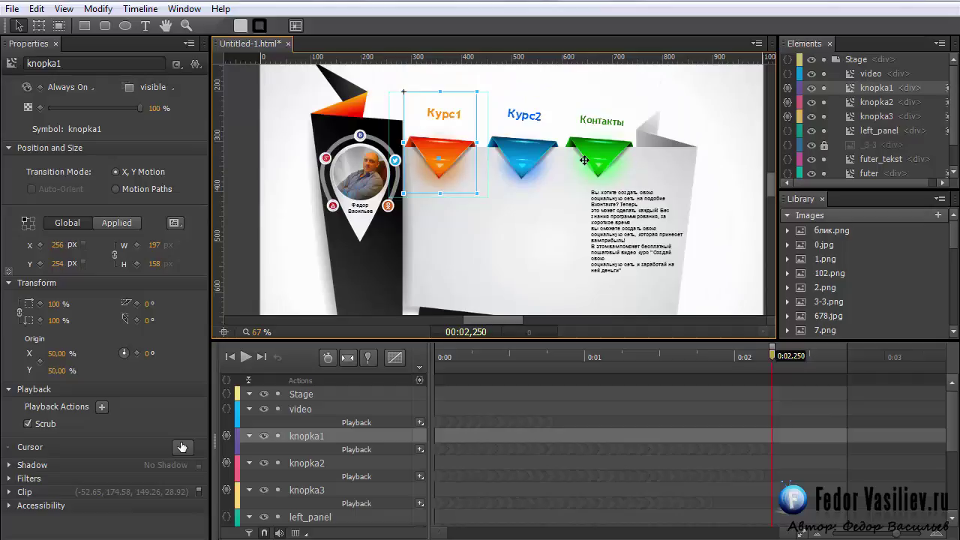
click(788, 93)
drag(471, 93, 584, 17)
click(196, 34)
click(208, 103)
click(300, 364)
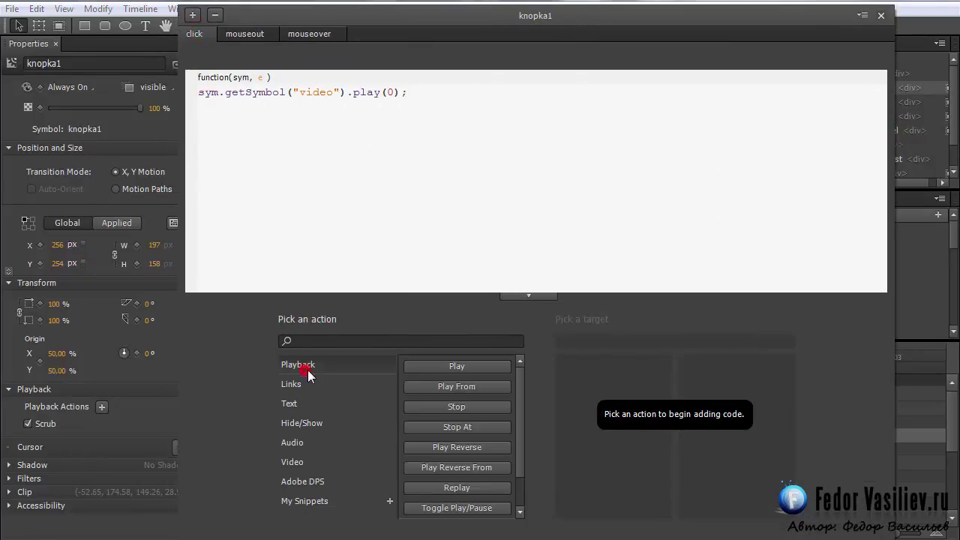
click(456, 366)
click(588, 387)
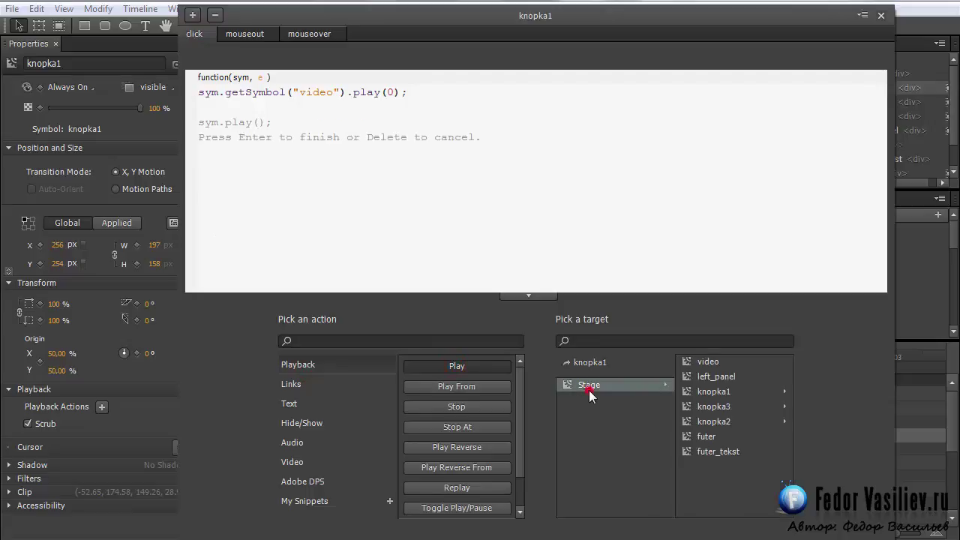
click(688, 436)
key(Return)
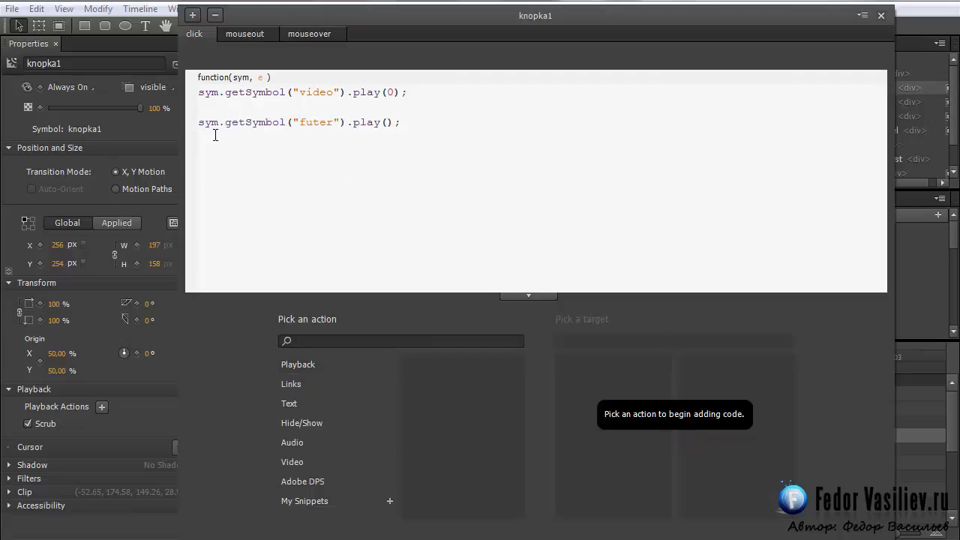
key(BackSpace)
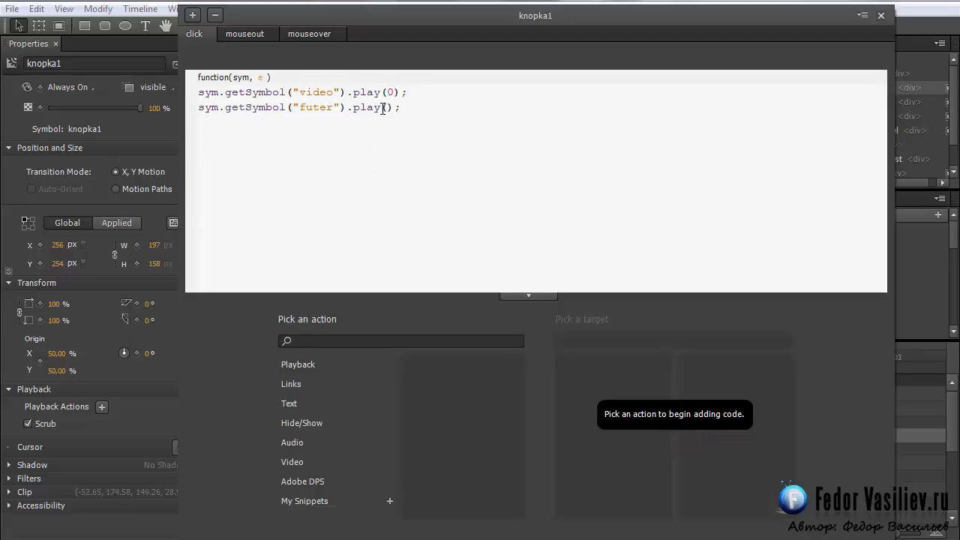
text(0)
- Add a Play action for the futer_tekst symbol from 0 to knopka1's click code, remove the blank line above it, and close the code window
click(292, 364)
click(448, 366)
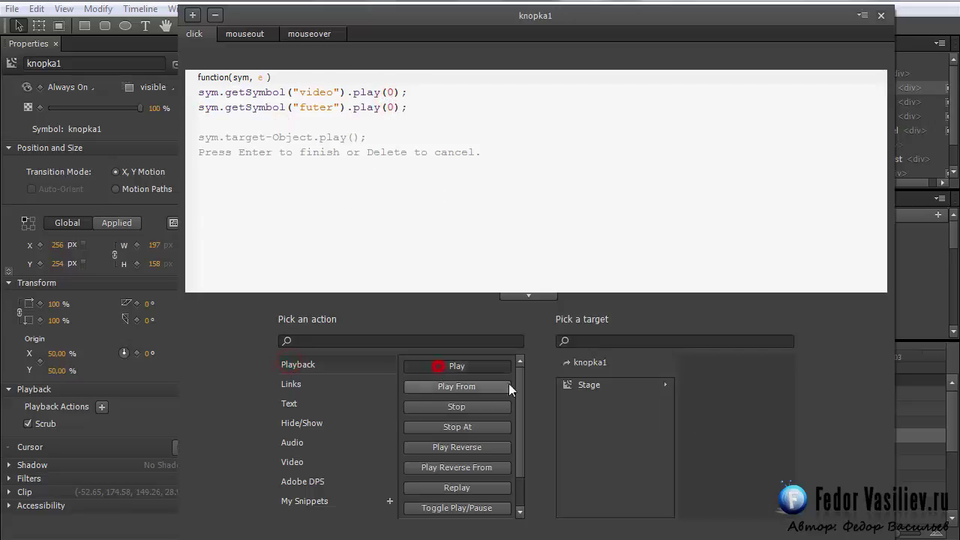
click(570, 388)
click(689, 452)
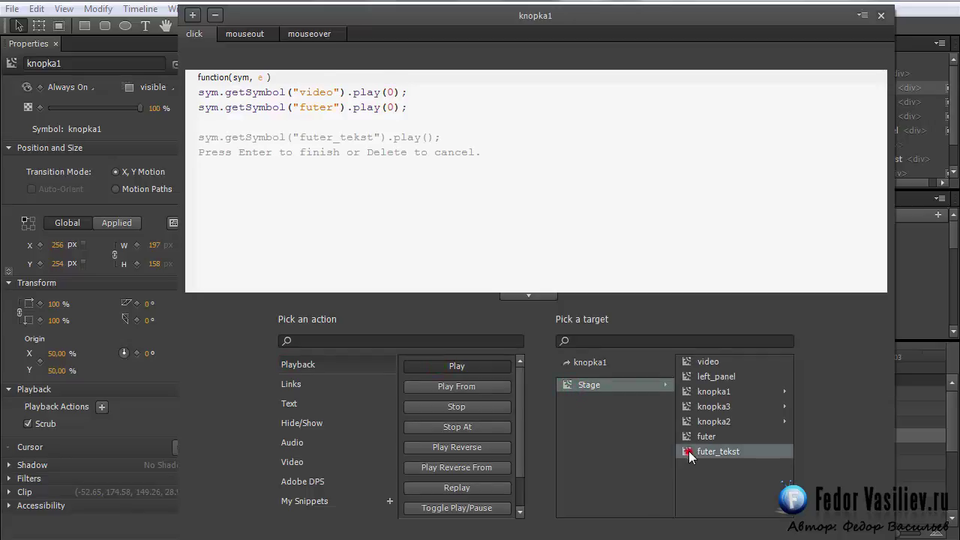
click(426, 138)
text(0);)
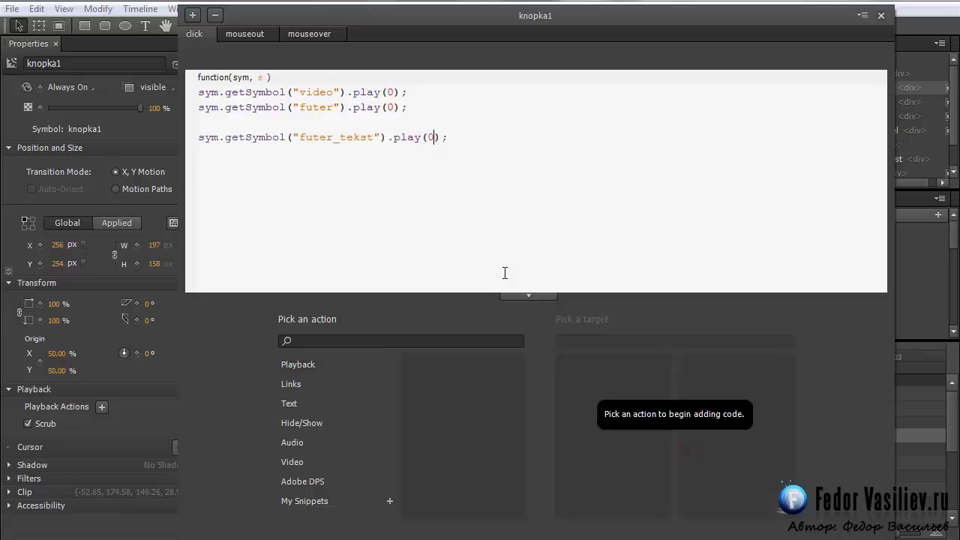
click(200, 137)
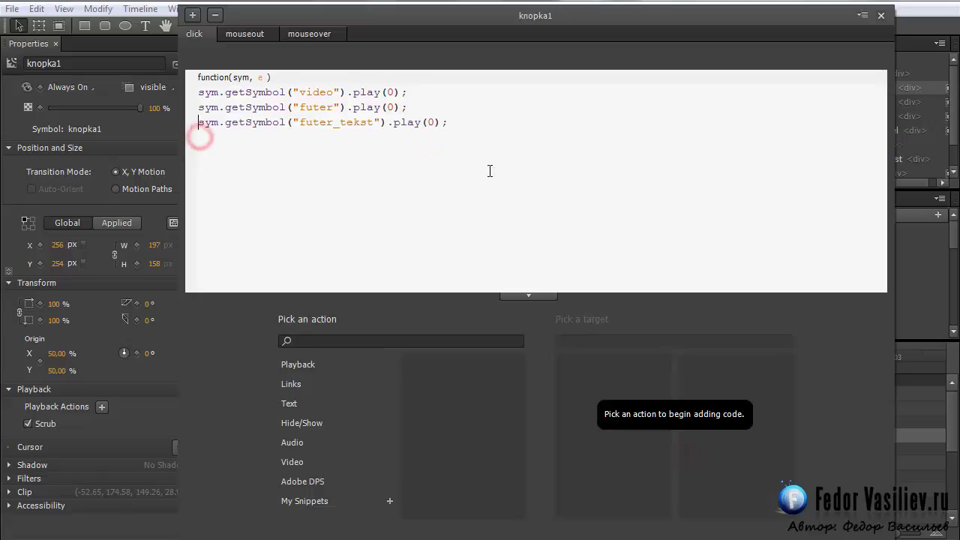
click(881, 15)
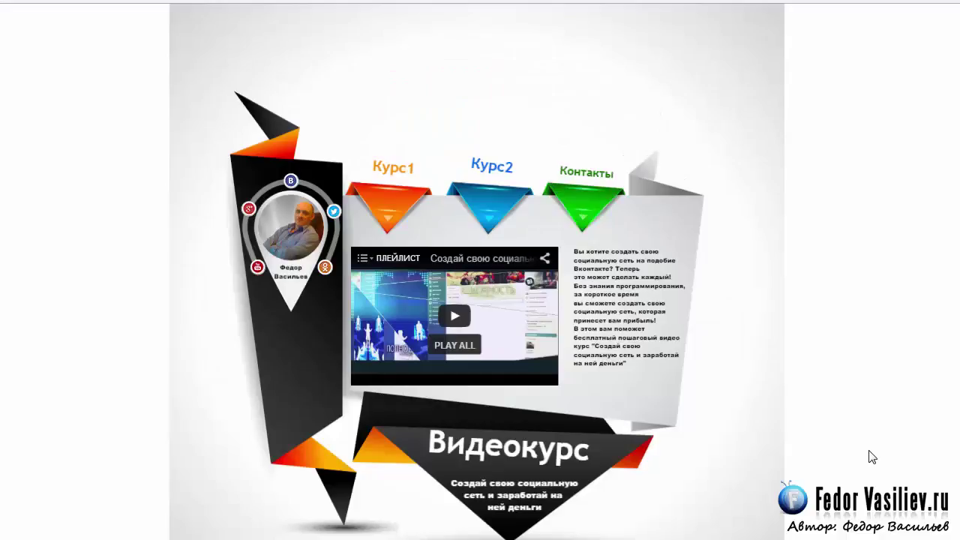
- Test the Курс1 button's replayed animations in the browser preview, followed by the Курс2 button
click(388, 213)
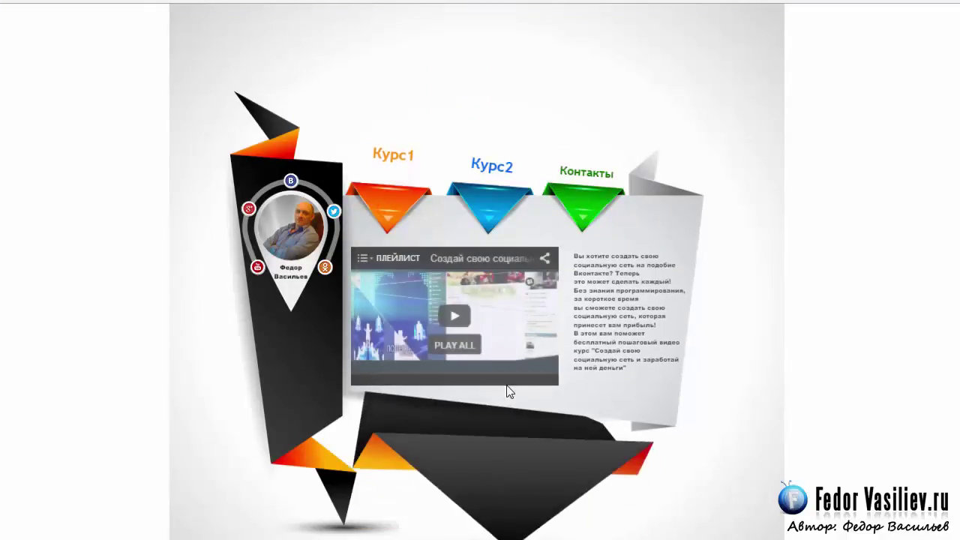
click(371, 214)
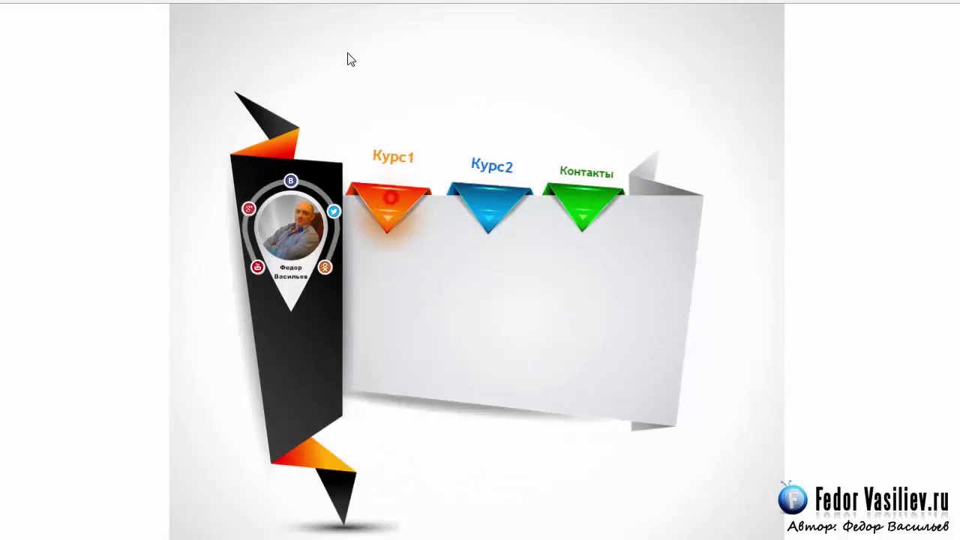
click(488, 208)
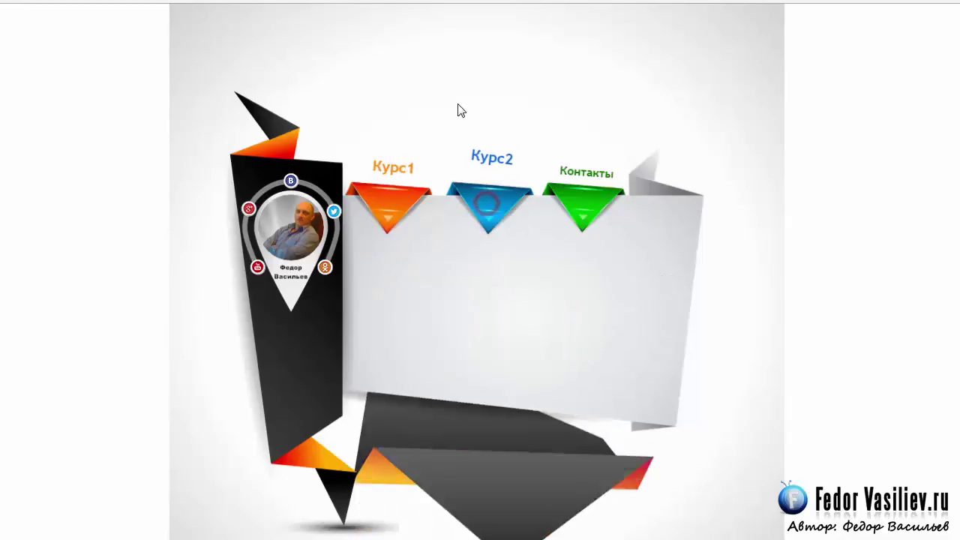
- Play the Курс1 page once more in the browser preview, then switch back to Курс2
click(386, 211)
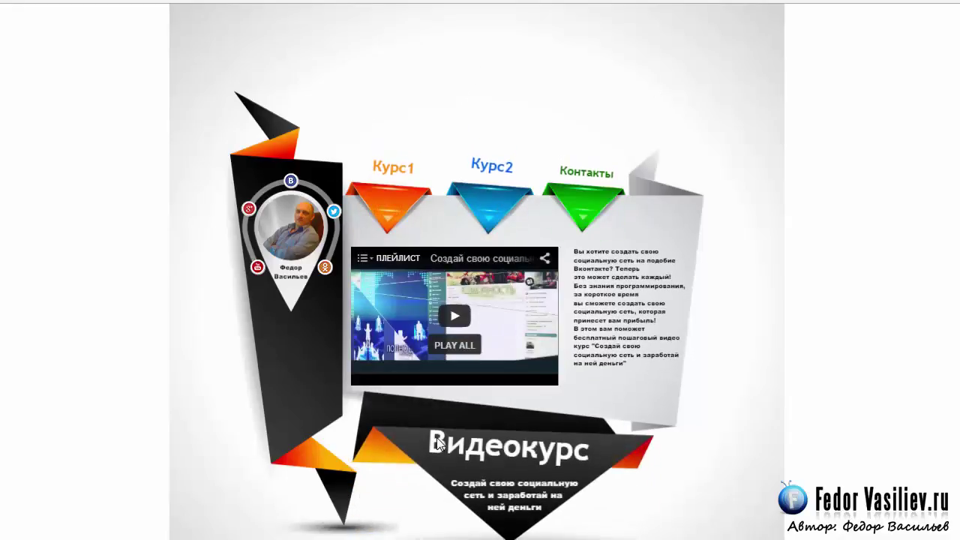
click(491, 214)
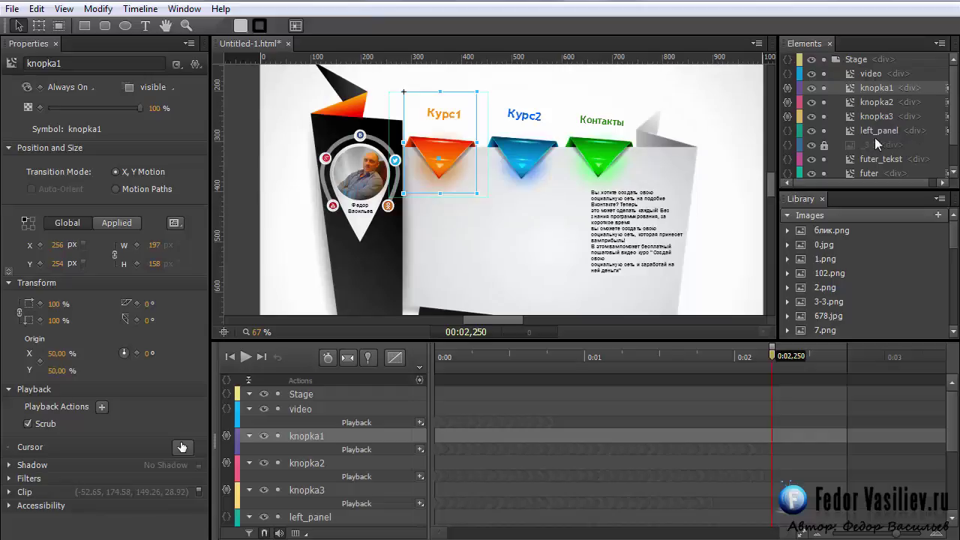
- Draw a rectangle on the Stage over the video symbol's area, about 292 by 211 px
click(869, 75)
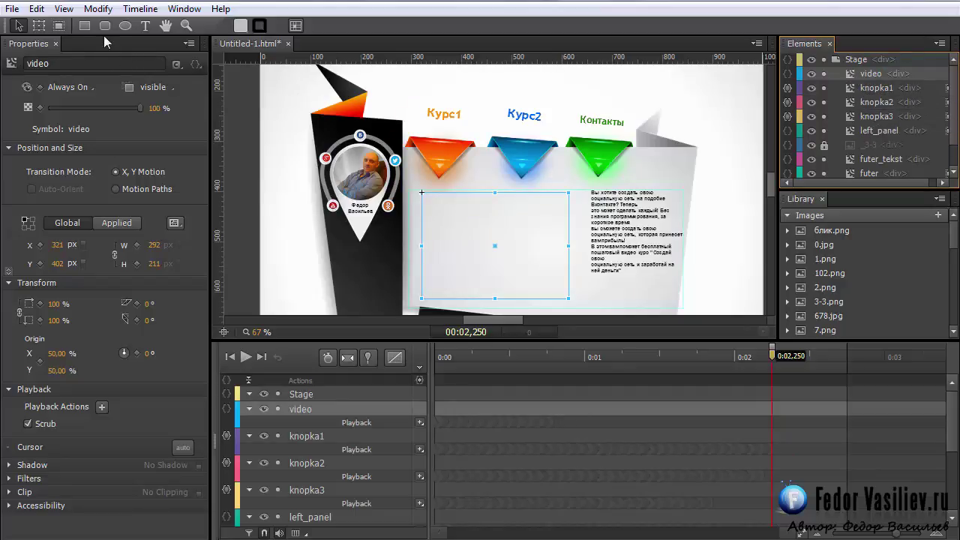
click(84, 26)
drag(422, 193, 566, 299)
- Open the video symbol, check the width and height of its inner rectangle, and return to the Stage
click(868, 88)
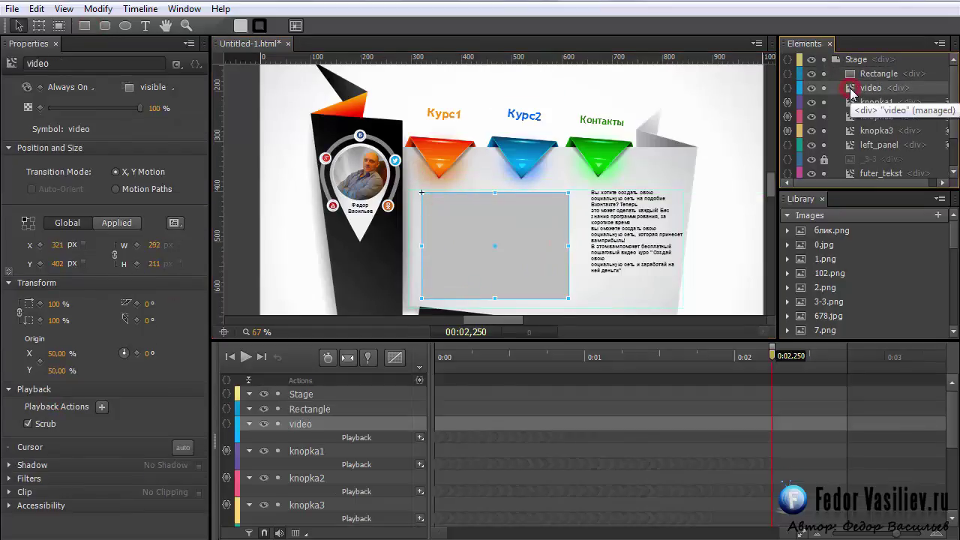
double_click(850, 88)
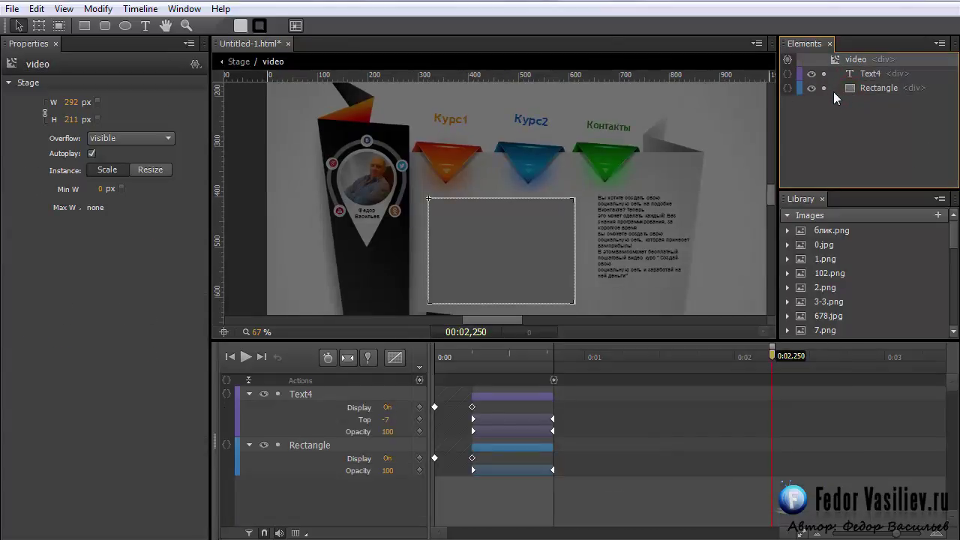
click(867, 88)
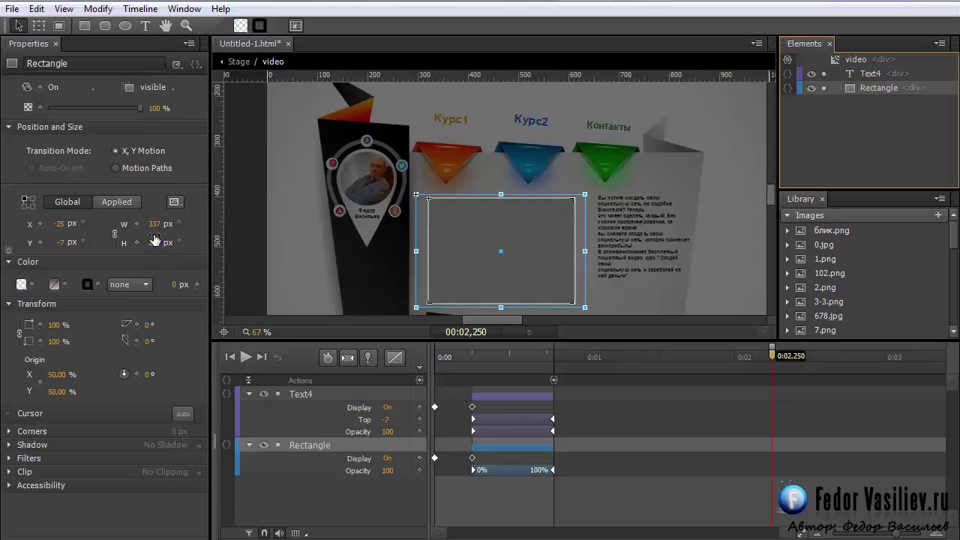
click(239, 61)
- Resize the new Stage rectangle, entering width 337 px and then height 225 px, and move it up to Y 388 px
click(874, 73)
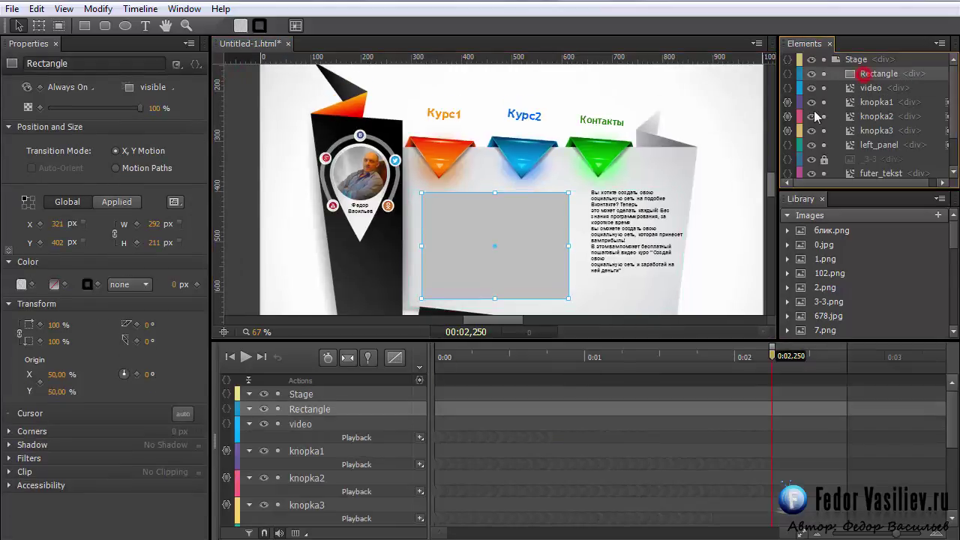
click(155, 223)
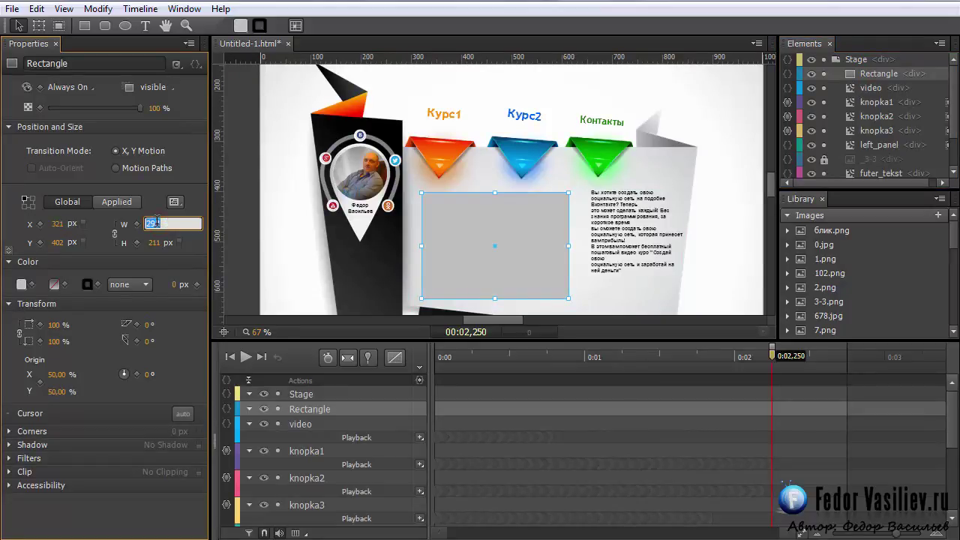
text(337)
key(Return)
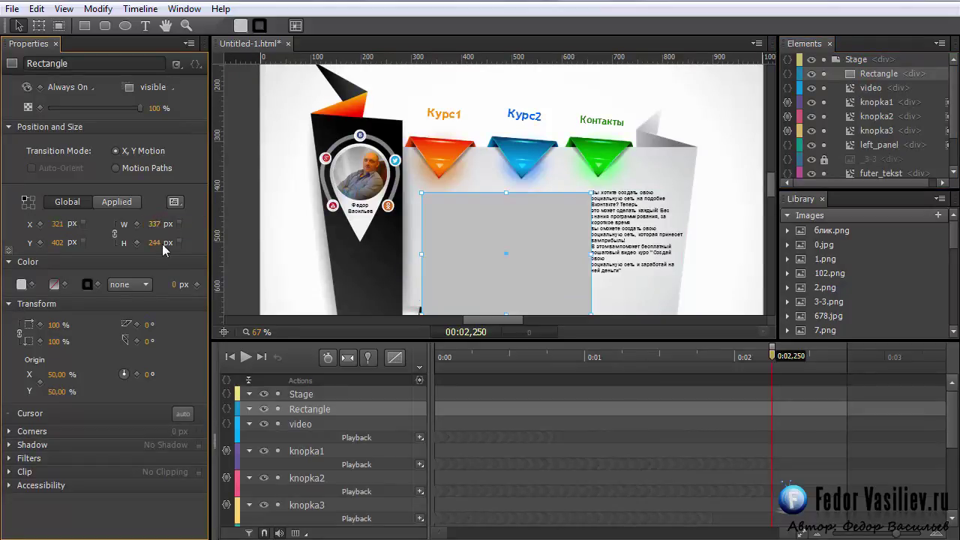
click(154, 242)
text(2)
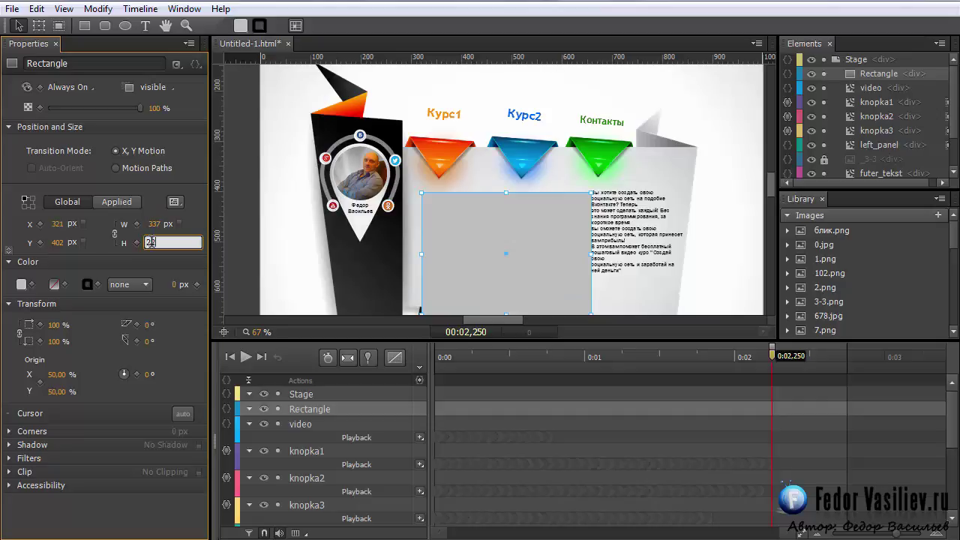
text(25)
key(Return)
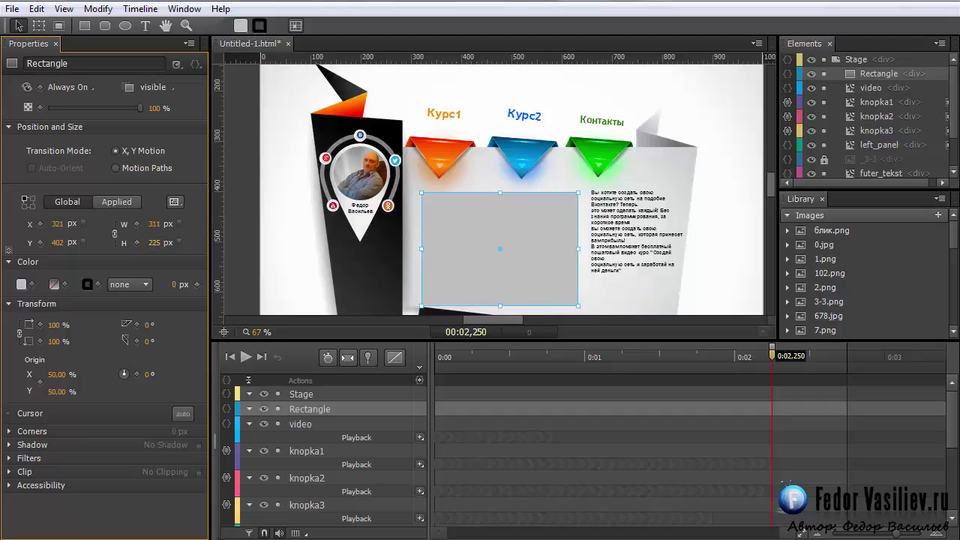
drag(539, 261, 538, 248)
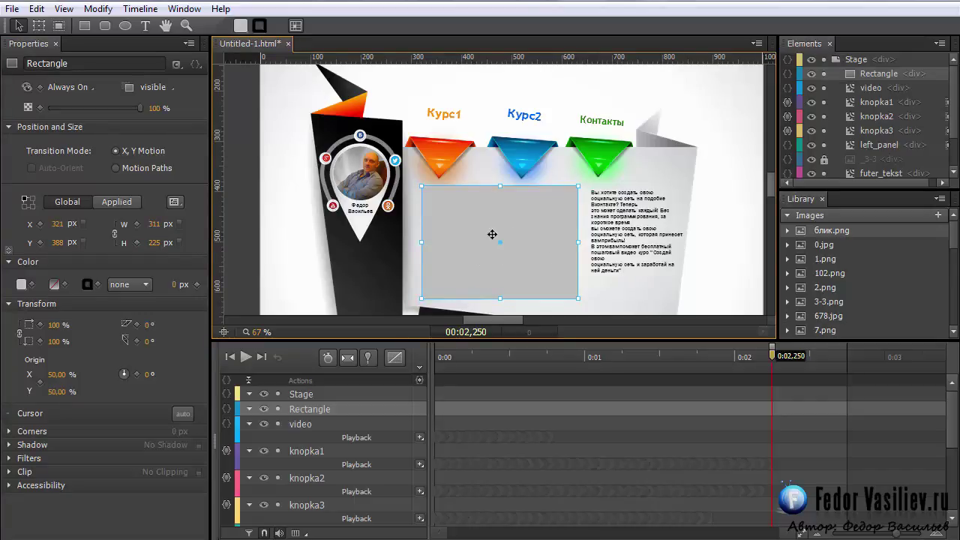
- Convert the new rectangle to a symbol named video2 with Autoplay timeline enabled
right_click(854, 75)
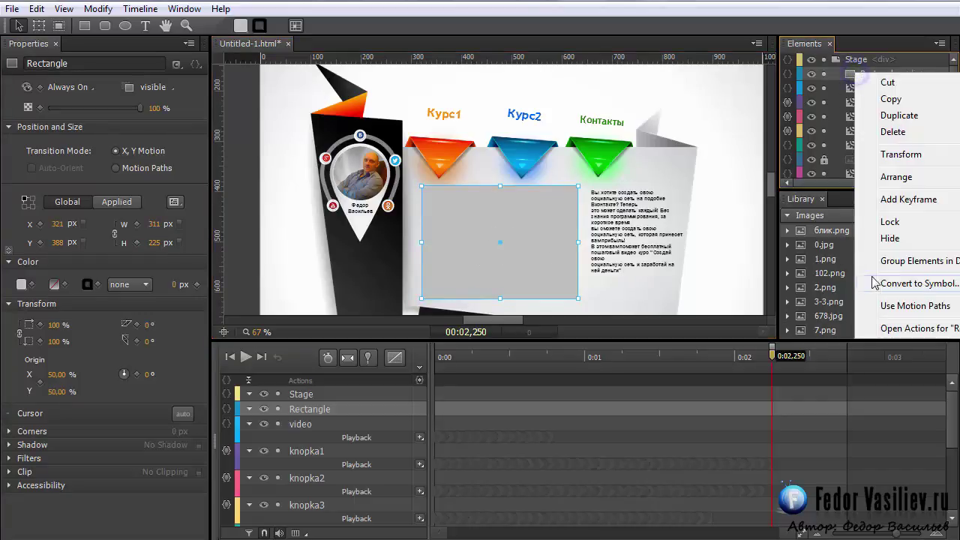
click(899, 281)
drag(533, 137, 571, 174)
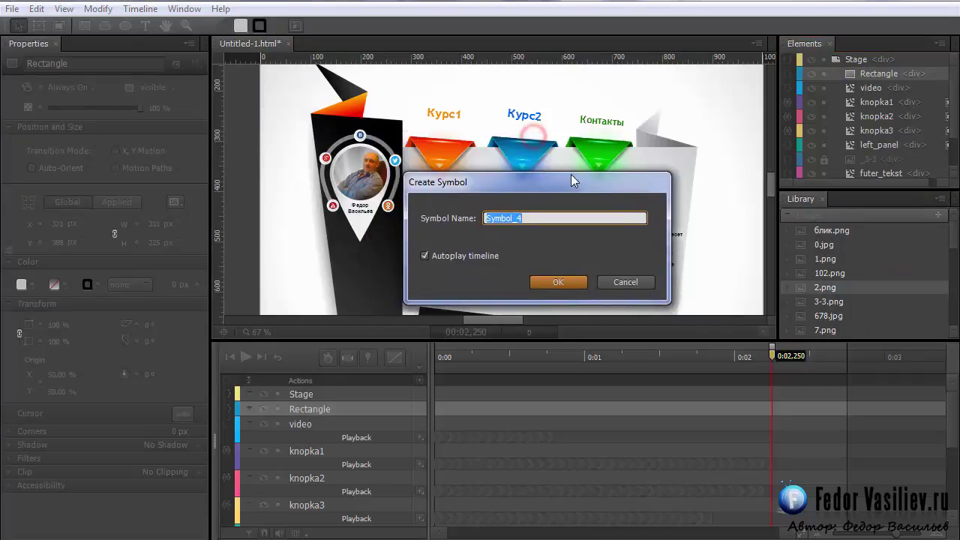
text(video2)
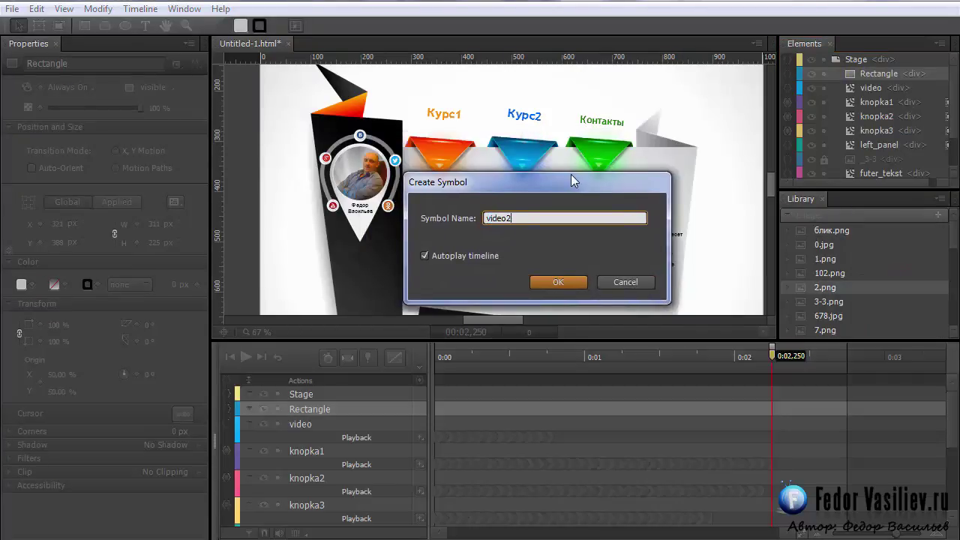
key(Return)
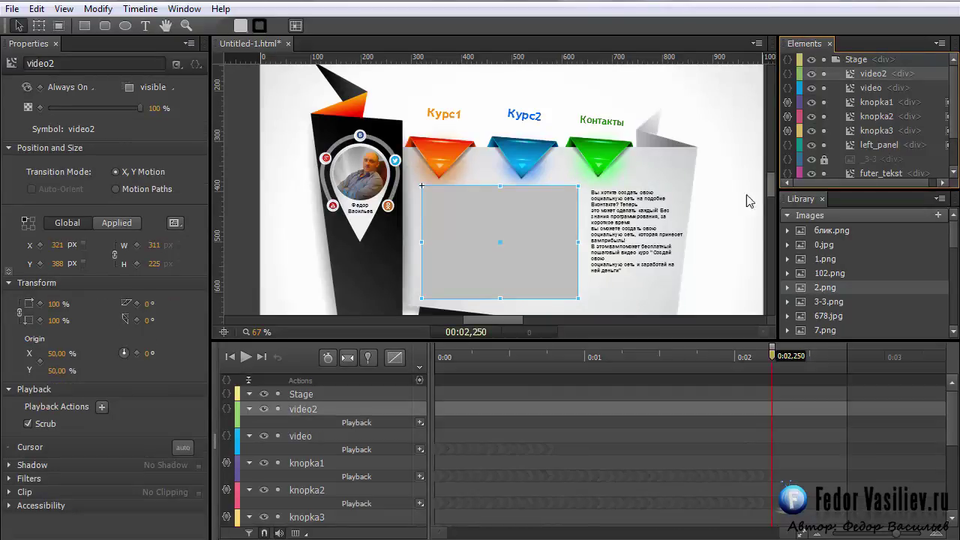
- Copy all of the video symbol's creationComplete code, close the code window, and return to the Stage
click(862, 88)
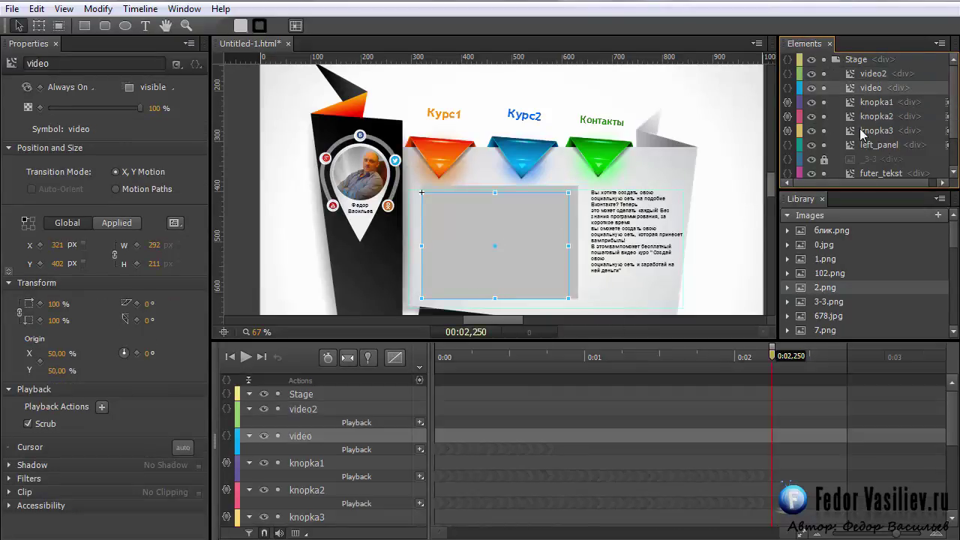
double_click(851, 88)
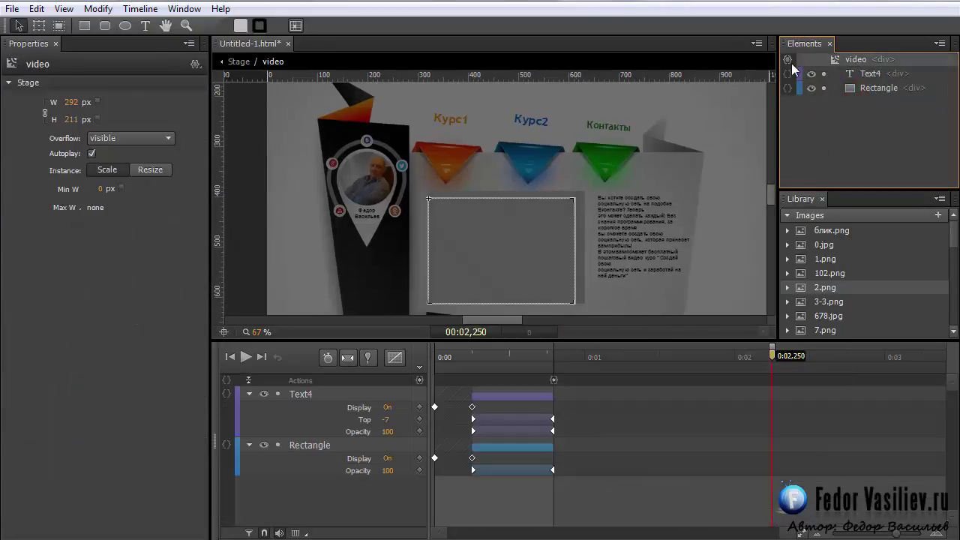
click(787, 59)
drag(531, 70, 662, 23)
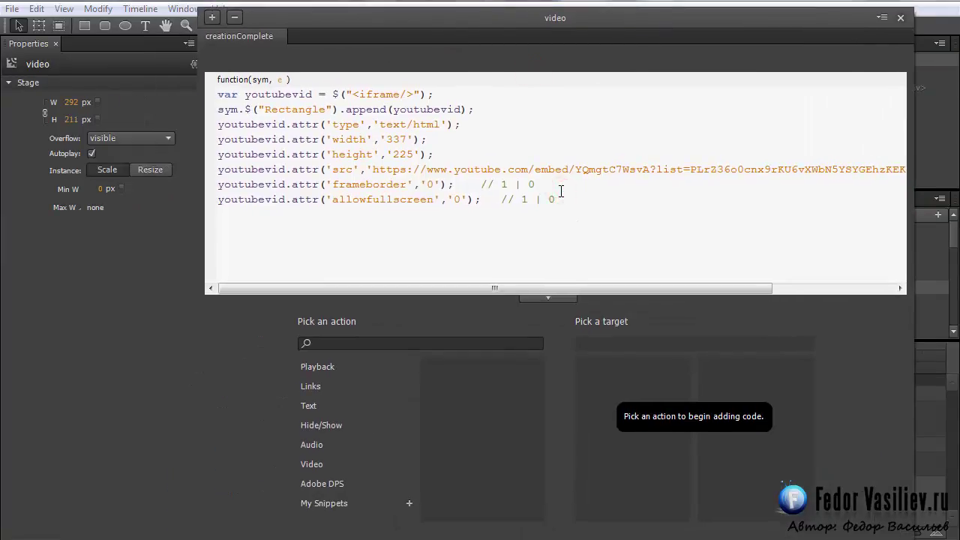
key(ctrl+a)
right_click(386, 154)
click(426, 215)
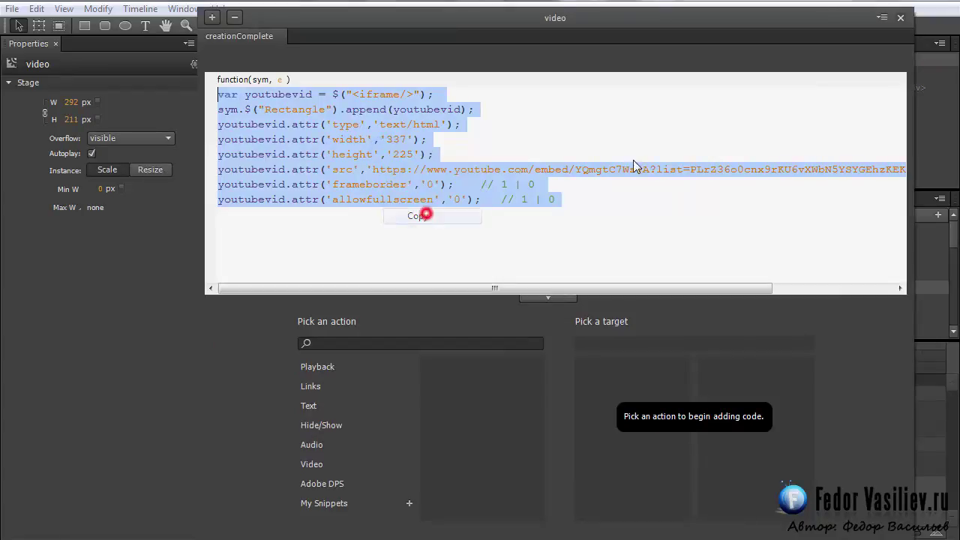
click(900, 17)
click(238, 61)
- Open the video2 symbol, add a creationComplete event containing the copied YouTube iframe code, and close the code window
click(860, 73)
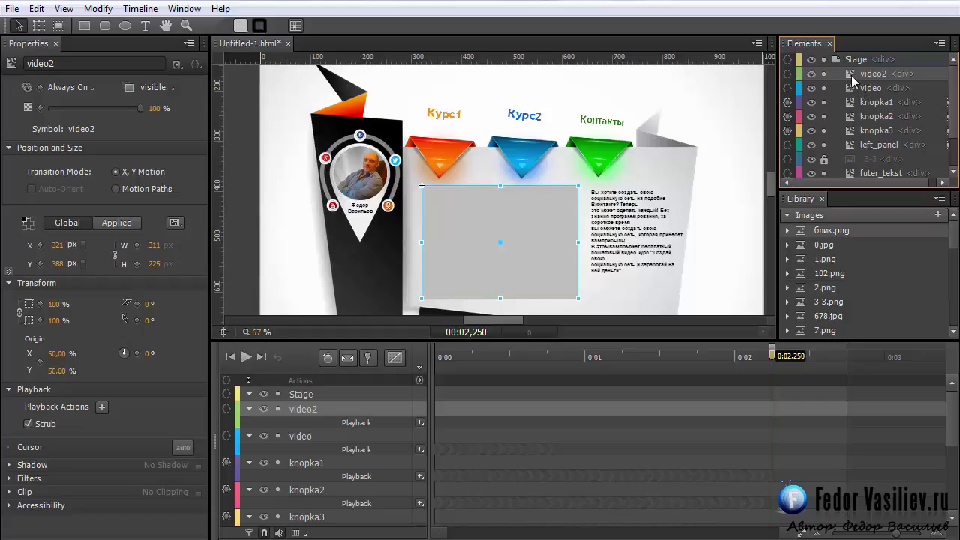
double_click(852, 76)
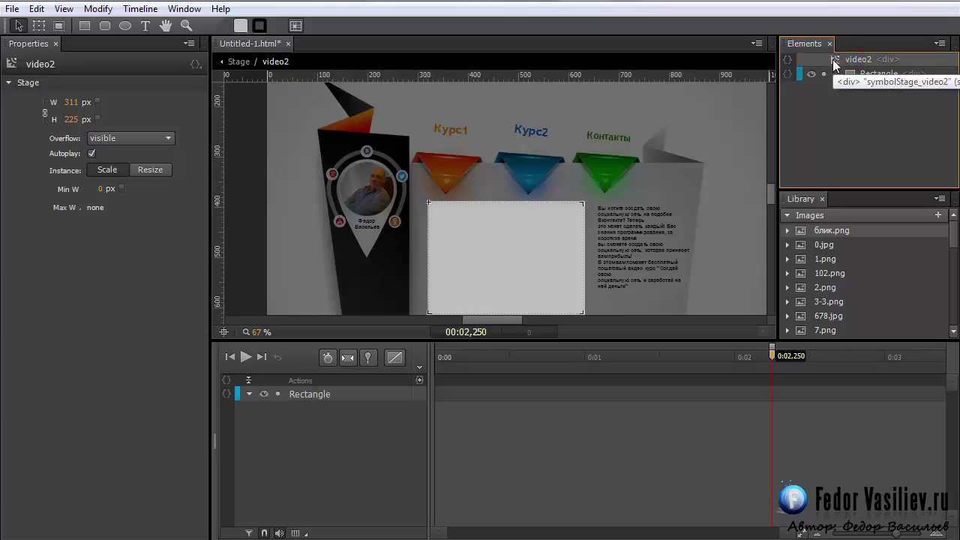
click(787, 60)
drag(503, 68, 652, 21)
click(215, 20)
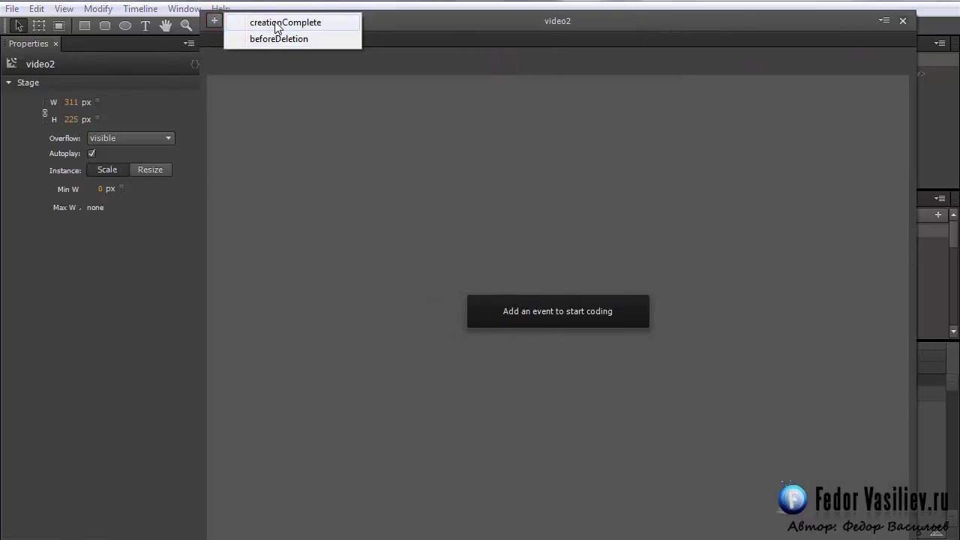
click(314, 23)
key(BackSpace)
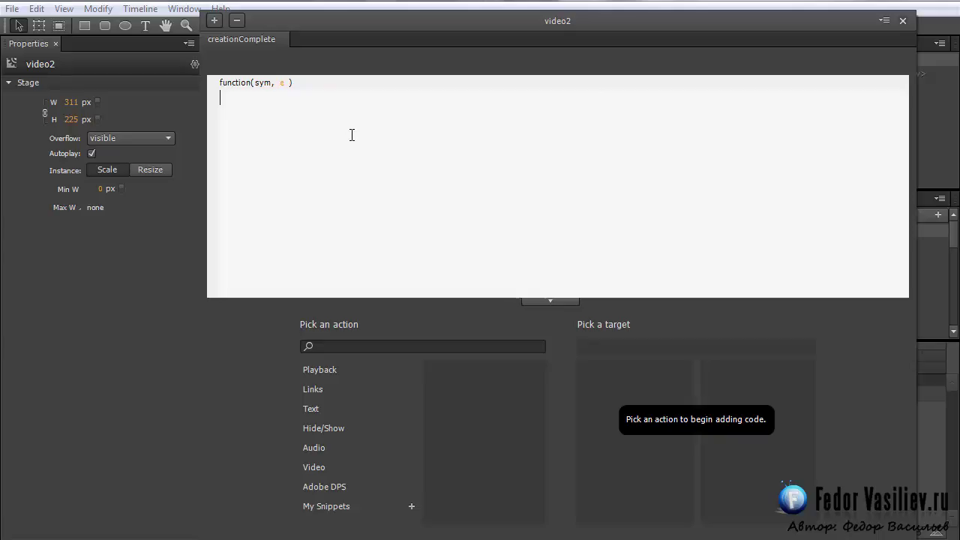
right_click(347, 133)
click(380, 214)
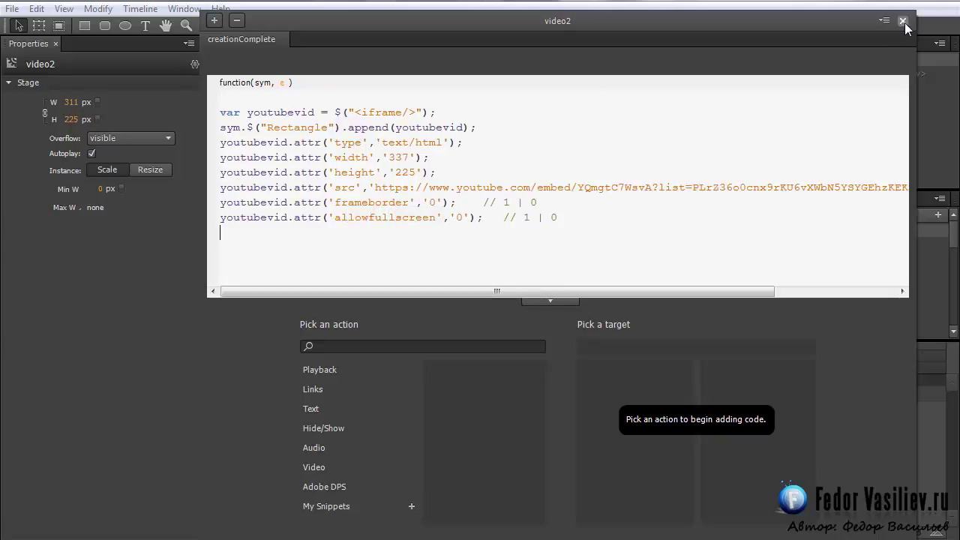
double_click(323, 129)
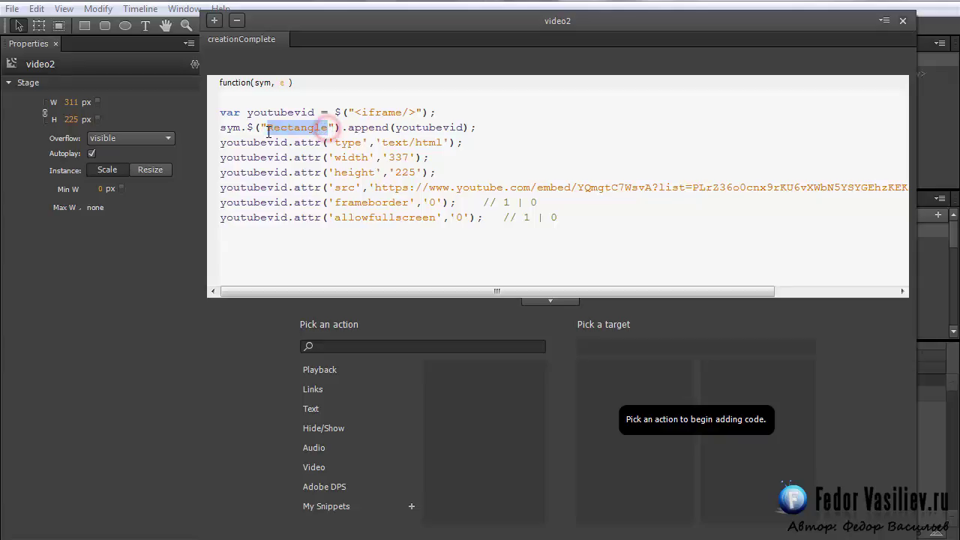
click(903, 21)
- Rename the rectangle inside the video2 symbol to Rectangle2
click(866, 73)
double_click(869, 74)
click(891, 74)
text(2)
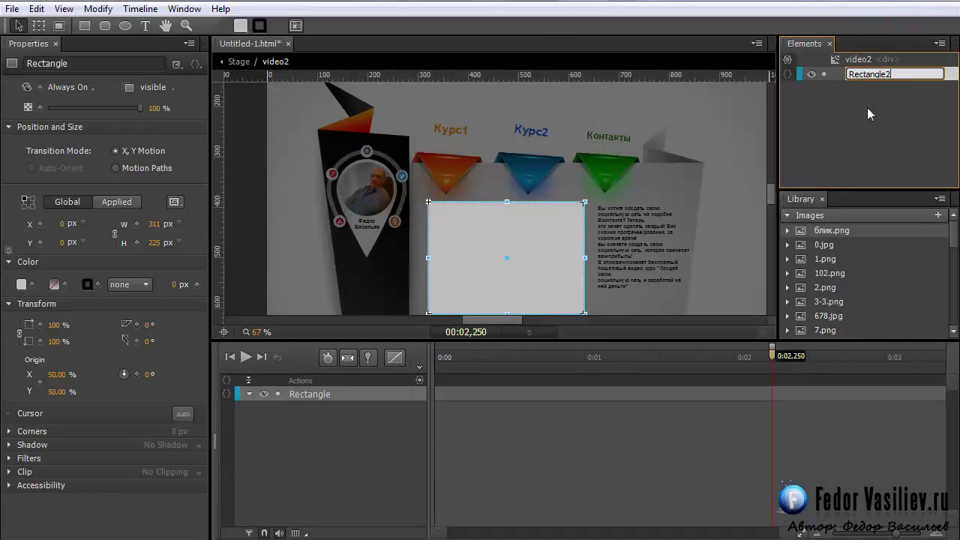
click(867, 107)
- Change the append target in video2's creationComplete code to Rectangle2 and close the code window
click(788, 59)
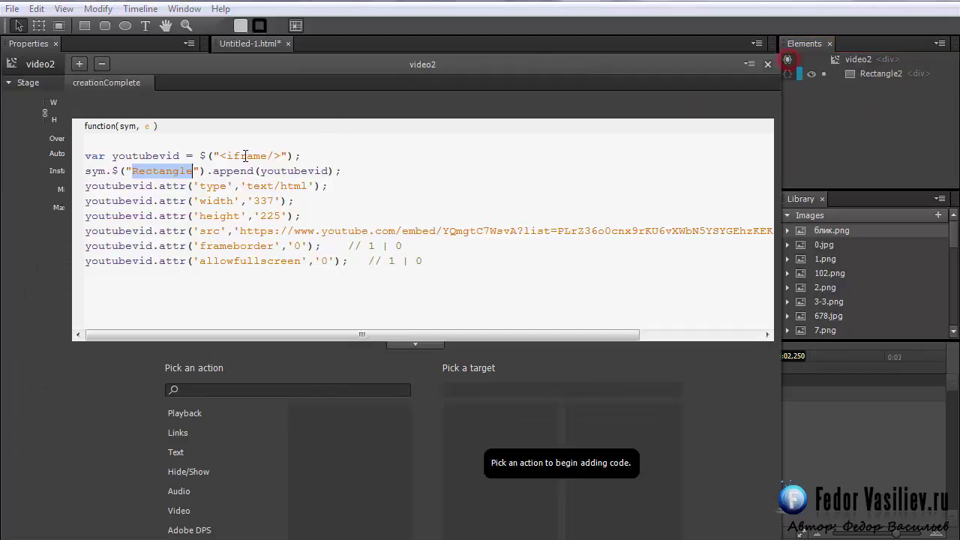
click(165, 174)
text(2)
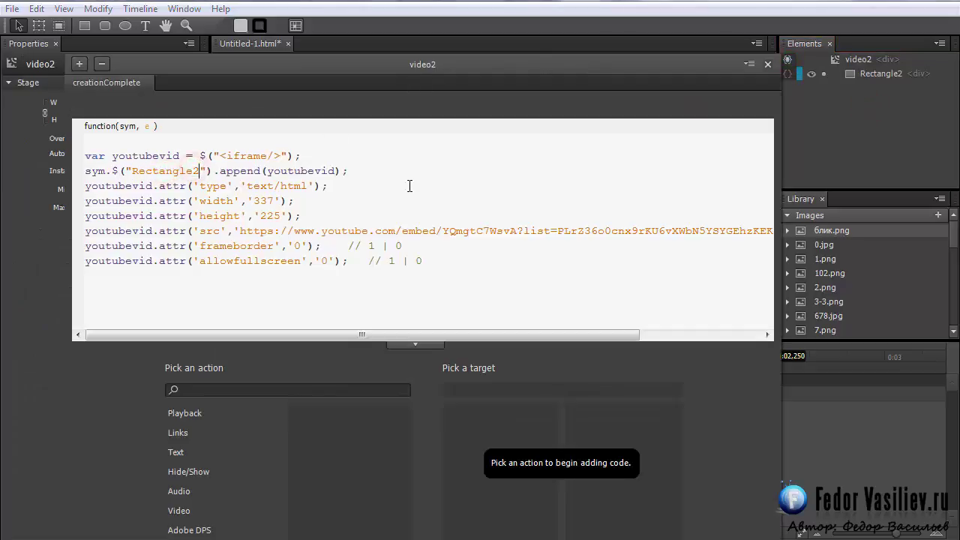
click(766, 64)
- Set Rectangle2's display to Off at 0:00 and to On at 0:00,130 on the video2 timeline
mouse_move(438, 356)
mouse_down()
mouse_move(453, 359)
mouse_move(422, 362)
mouse_move(452, 370)
mouse_move(412, 348)
mouse_up()
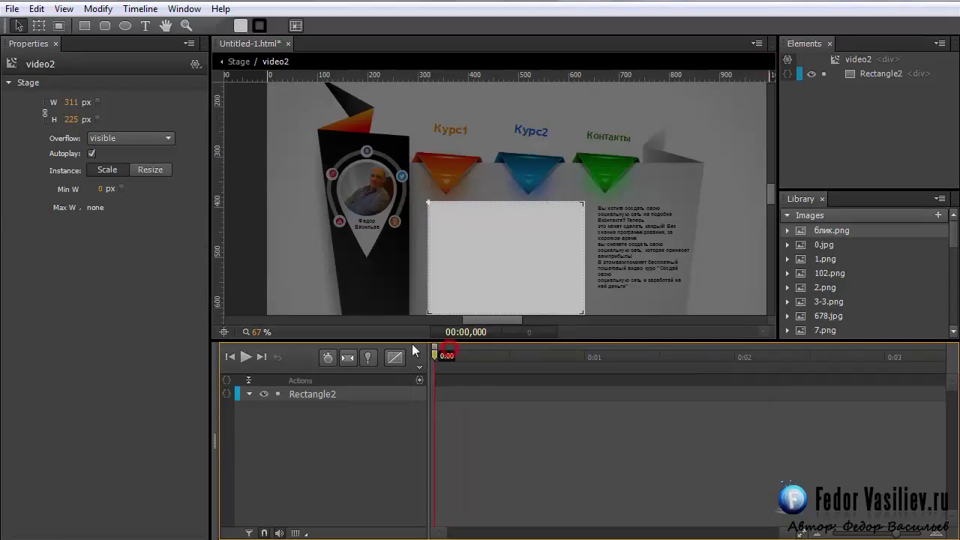
click(862, 73)
click(78, 88)
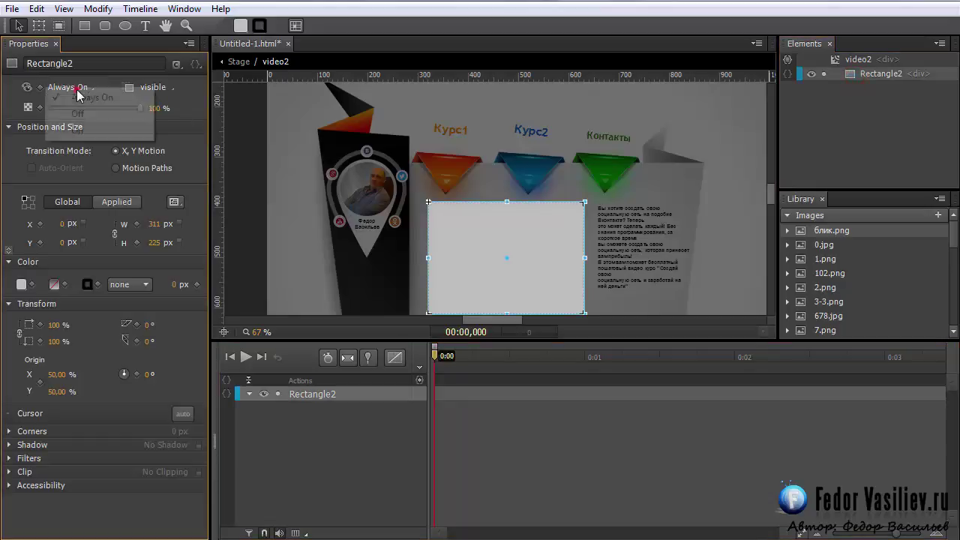
click(79, 117)
drag(438, 356, 453, 356)
click(66, 87)
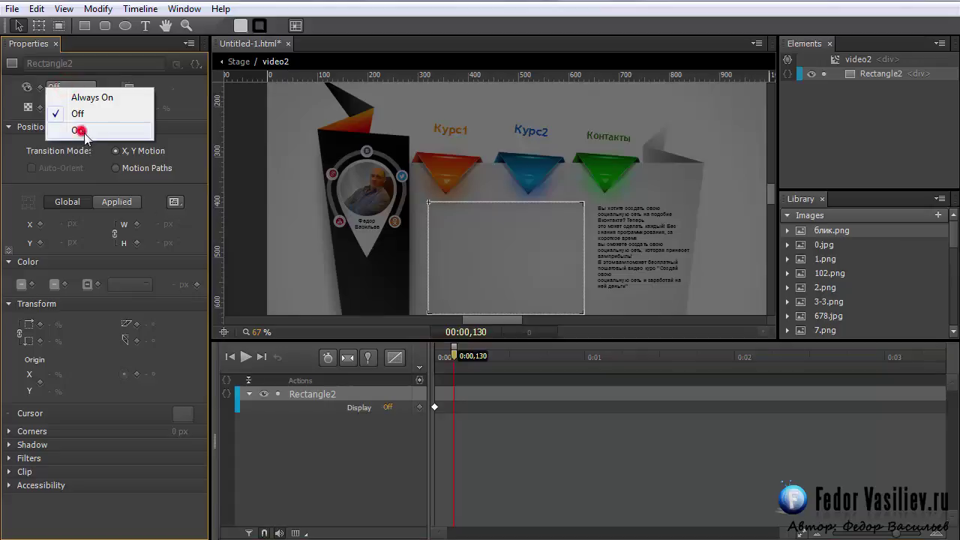
click(77, 129)
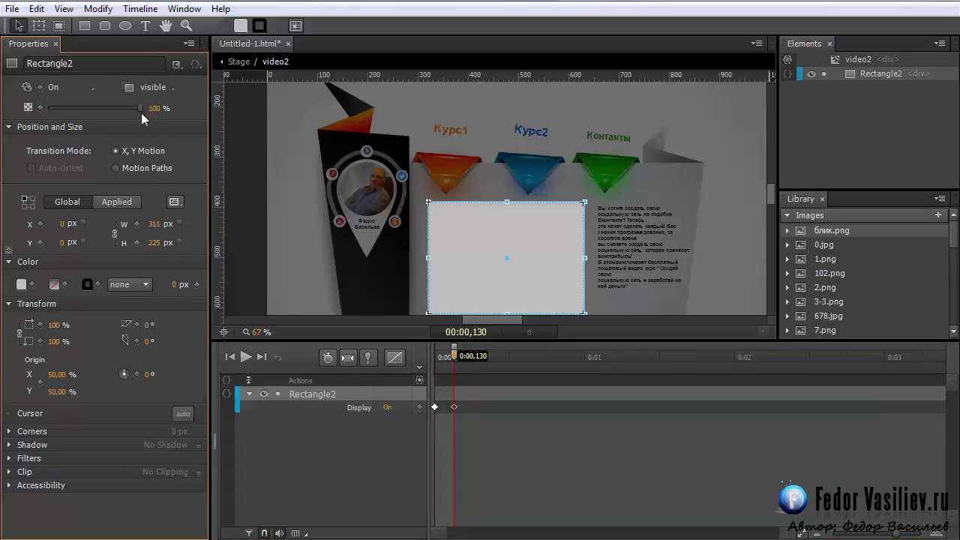
- Animate Rectangle2's opacity from 0% at 0:00,130 to 100% at 0:00,875 using auto-keyframes, auto-transition and the pin
drag(140, 108, 37, 113)
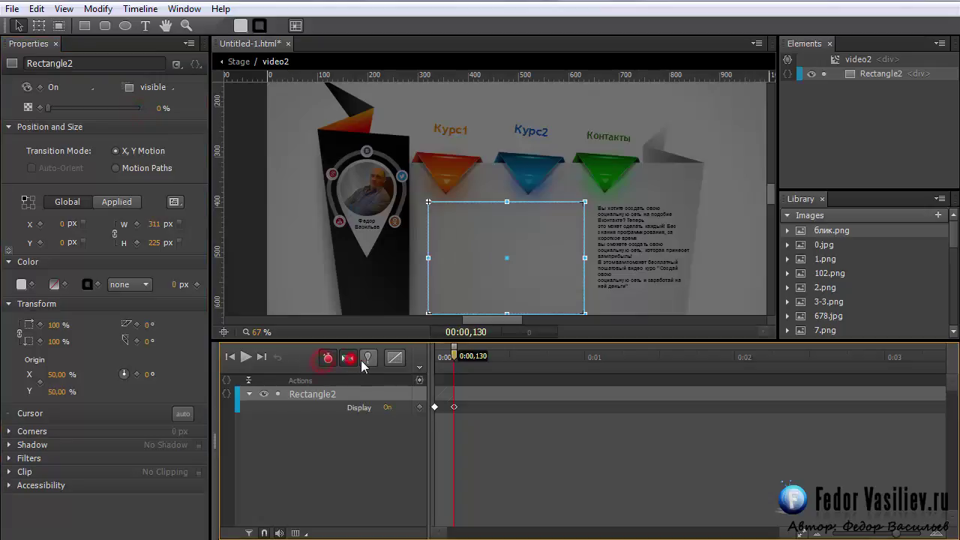
drag(480, 370, 568, 385)
drag(45, 108, 143, 109)
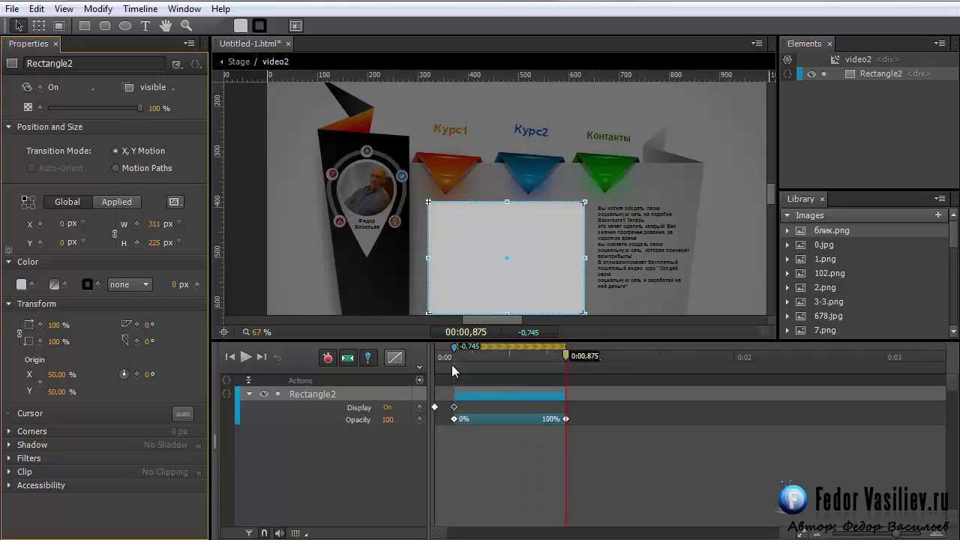
- Turn off the pin and add a trigger at 0:00,875 on the video2 timeline that stops video2's playback
click(368, 358)
mouse_move(566, 356)
mouse_down()
mouse_move(517, 356)
mouse_move(566, 374)
mouse_up()
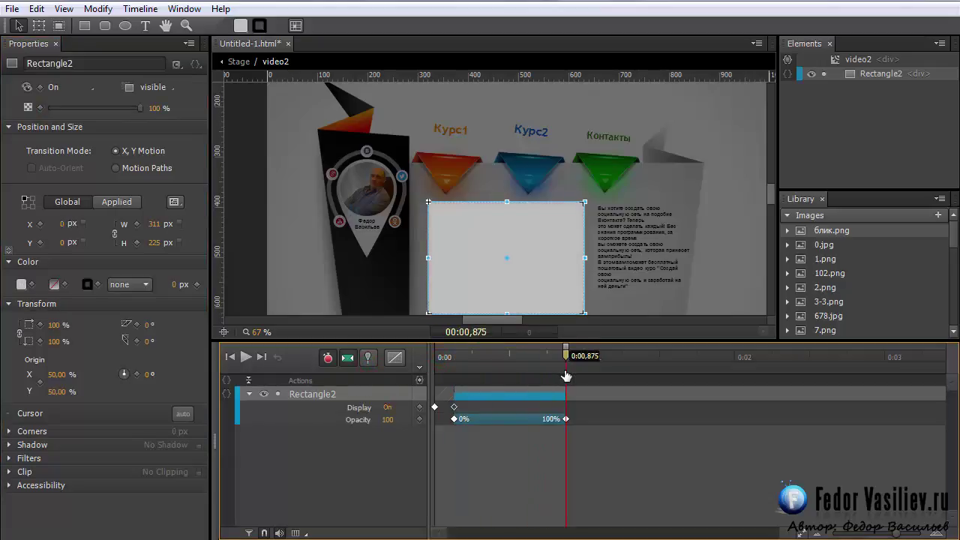
click(420, 381)
drag(342, 136, 624, 23)
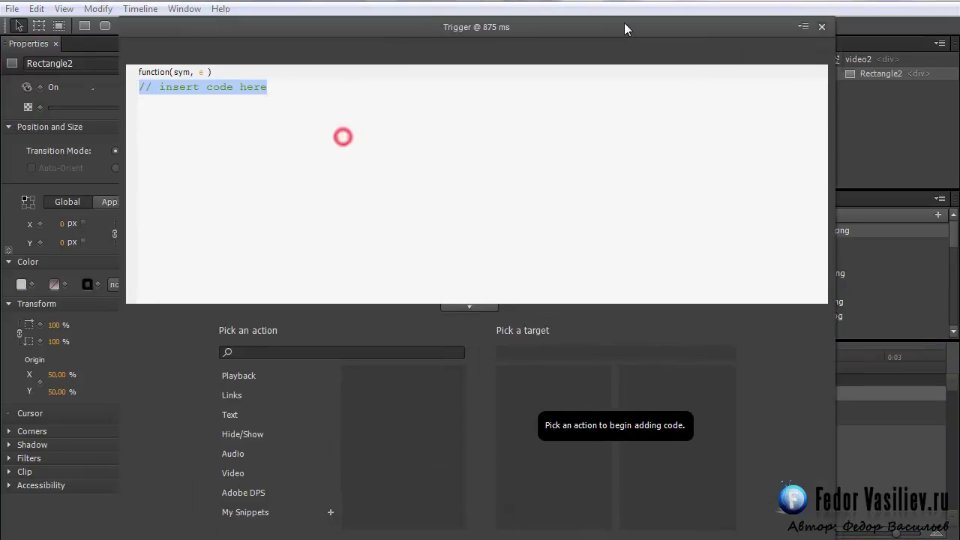
click(258, 376)
click(379, 416)
click(516, 392)
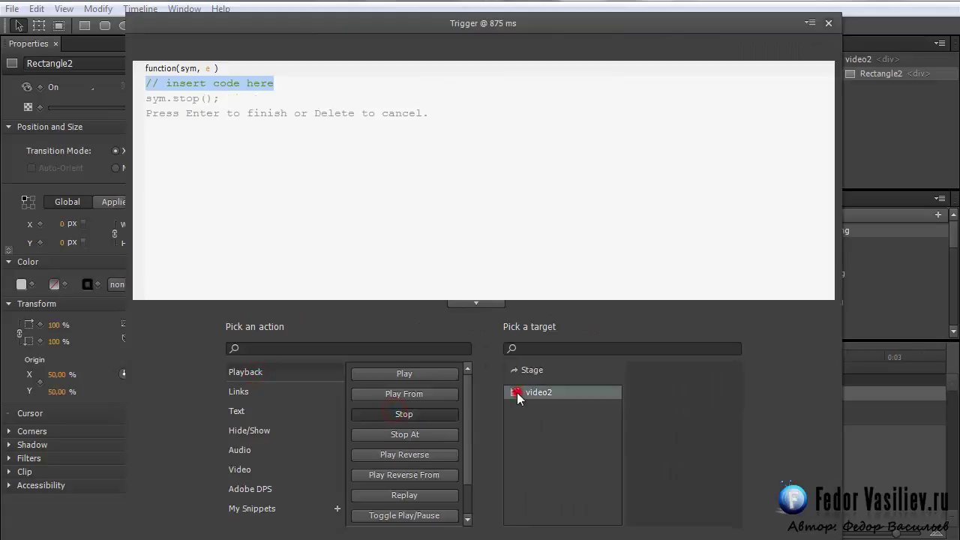
click(829, 24)
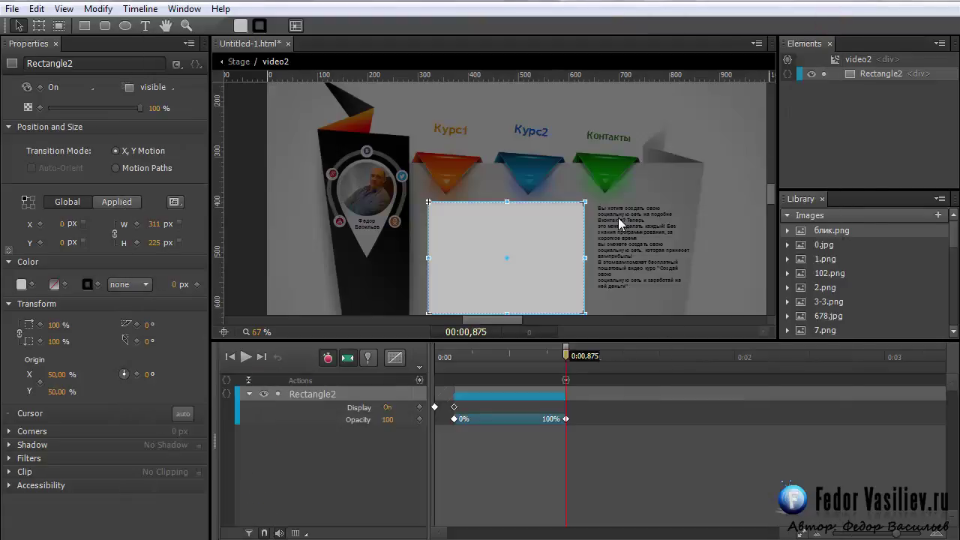
- Add a text box beside Rectangle2 in the video2 symbol and paste the copied course description into it
click(145, 25)
click(597, 203)
key(Escape)
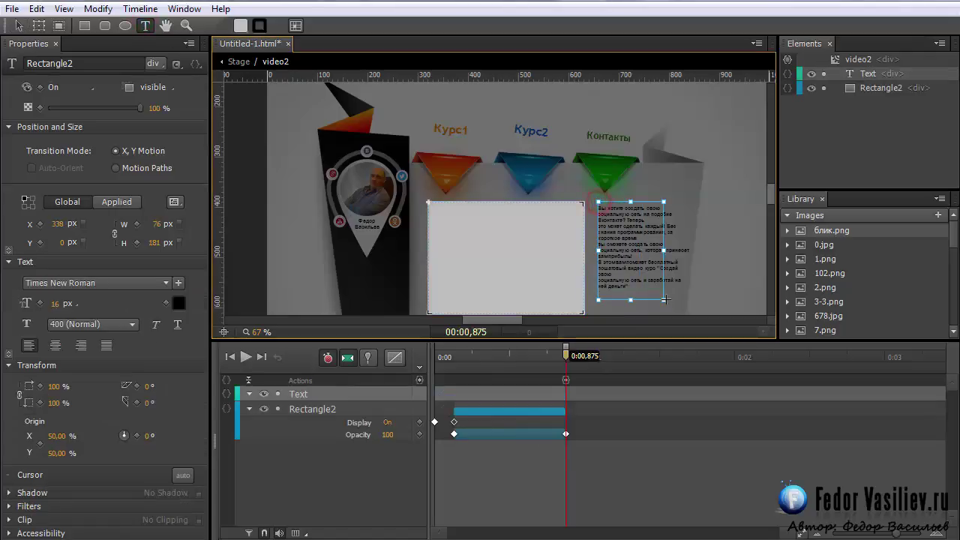
right_click(492, 244)
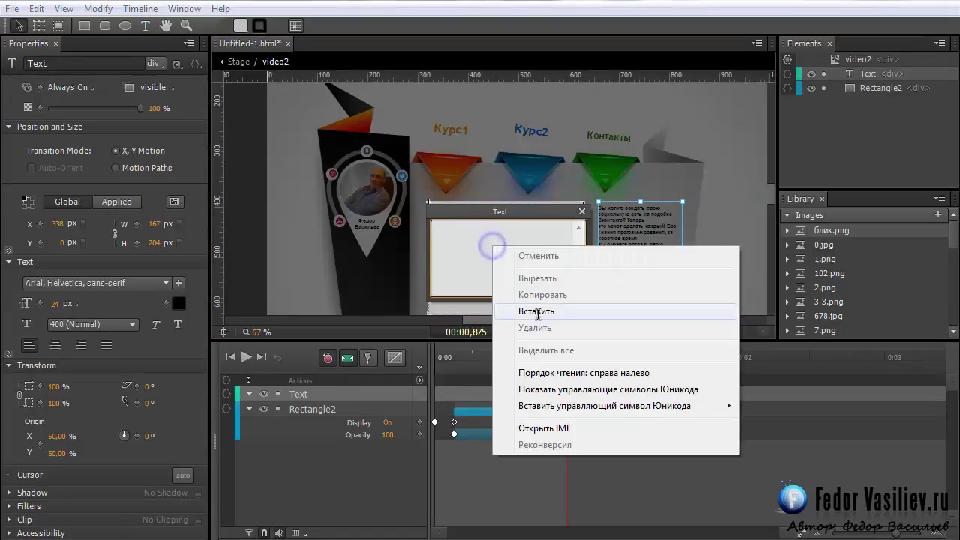
click(534, 310)
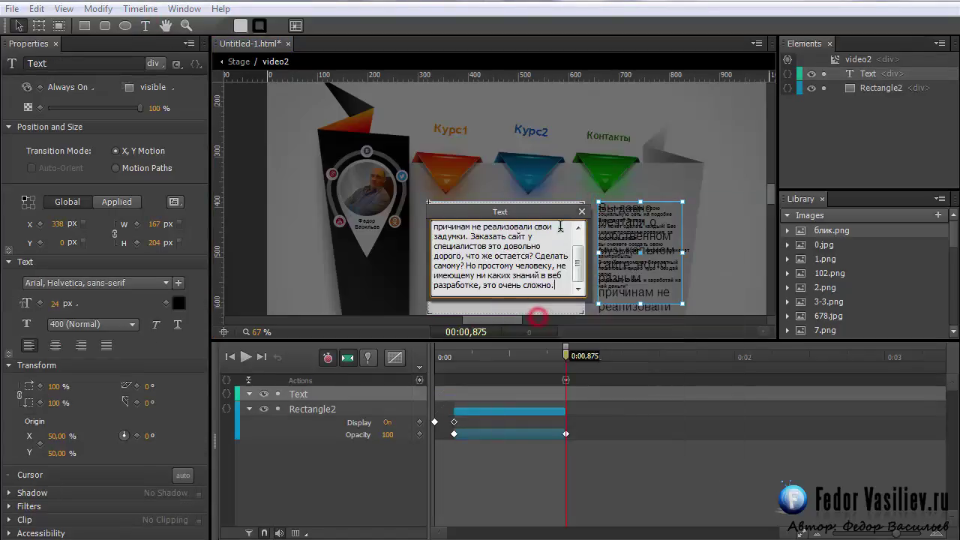
click(581, 211)
- Set the description text to 13 px and resize its box to about 174 by 225 px
mouse_move(58, 306)
mouse_down()
mouse_move(39, 303)
mouse_move(49, 307)
mouse_up()
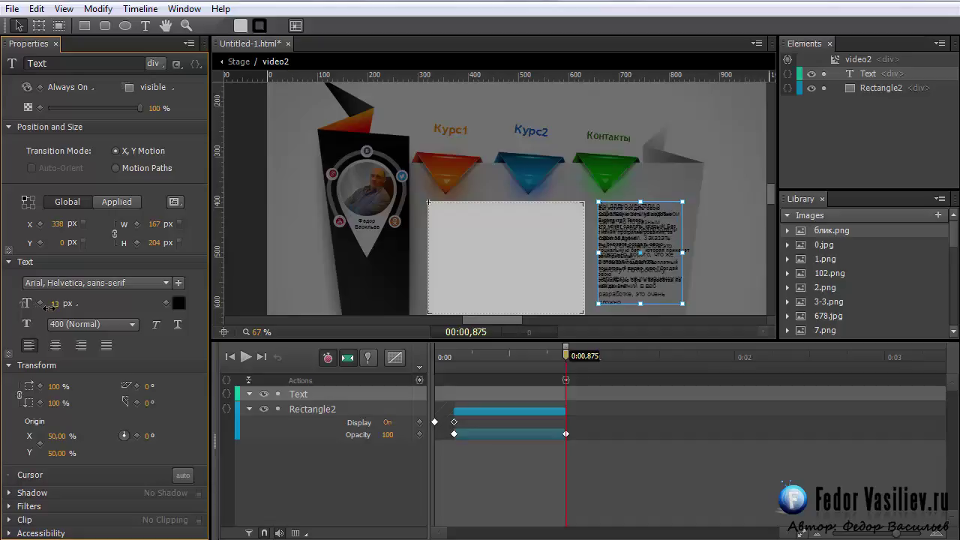
drag(641, 305, 641, 315)
scroll(619, 237, down, 2)
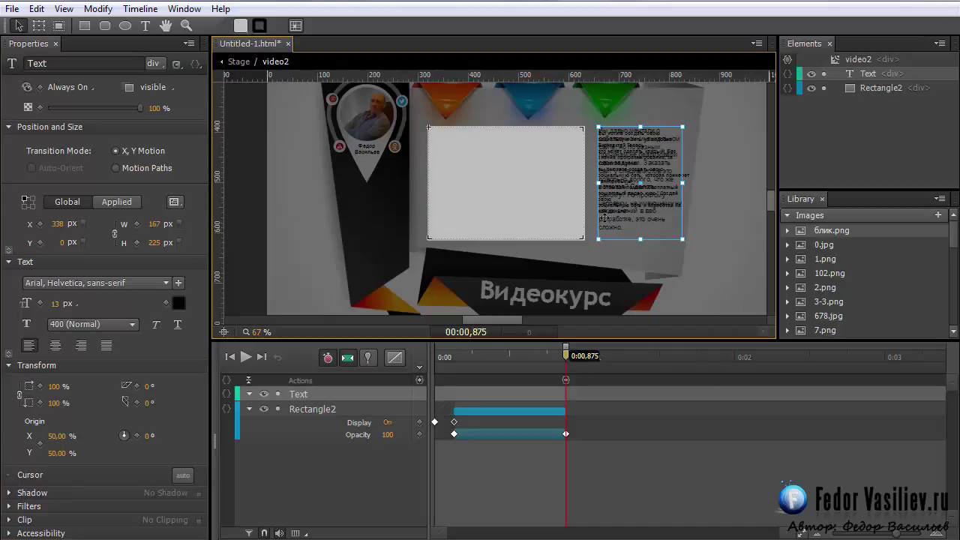
drag(598, 182, 593, 182)
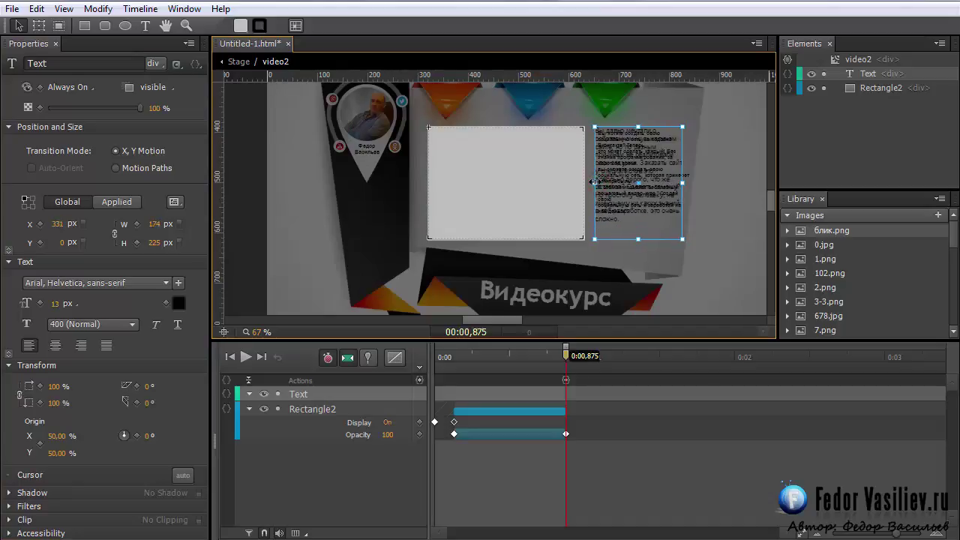
scroll(750, 224, up, 2)
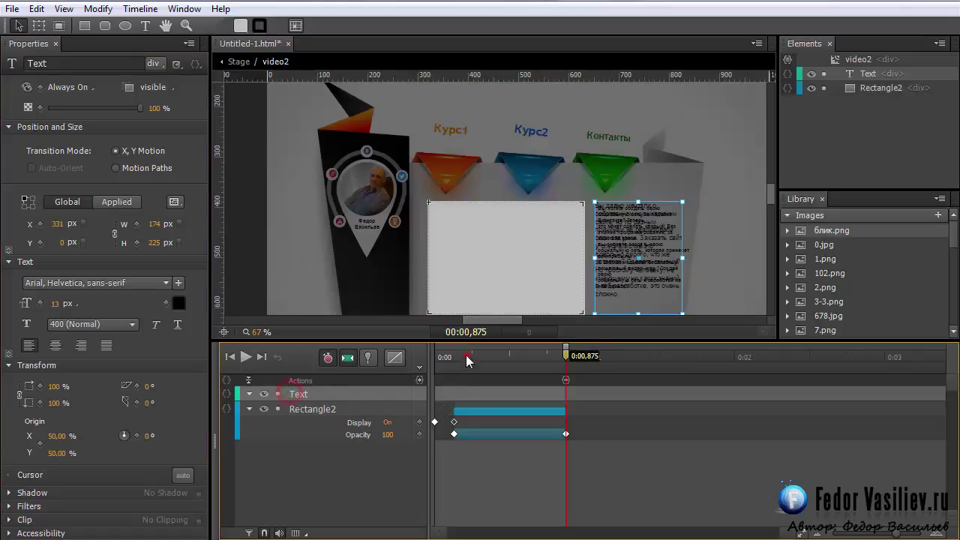
- Set the Text element's display to Off at 0:00 and to On at 0:00,130
key(Home)
click(71, 87)
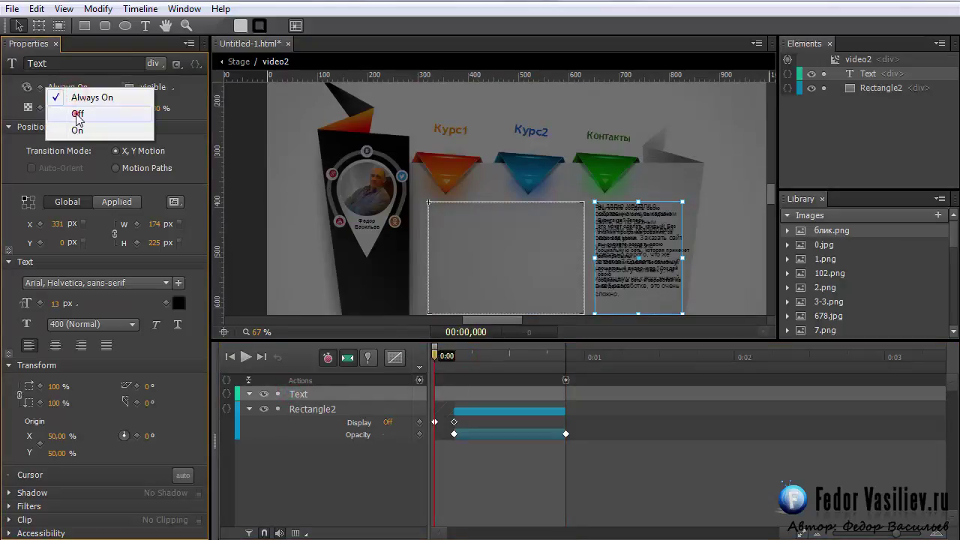
click(76, 112)
drag(437, 353, 454, 355)
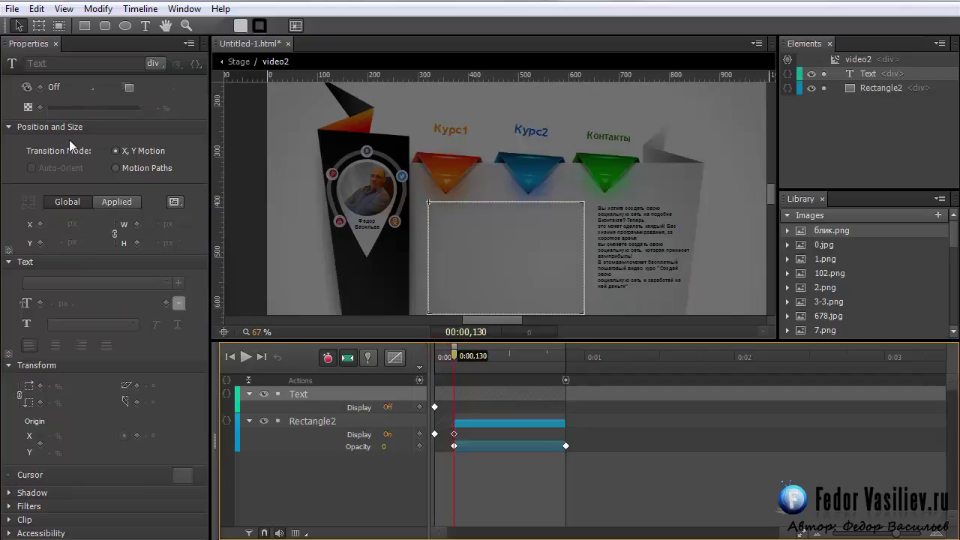
click(66, 87)
click(77, 129)
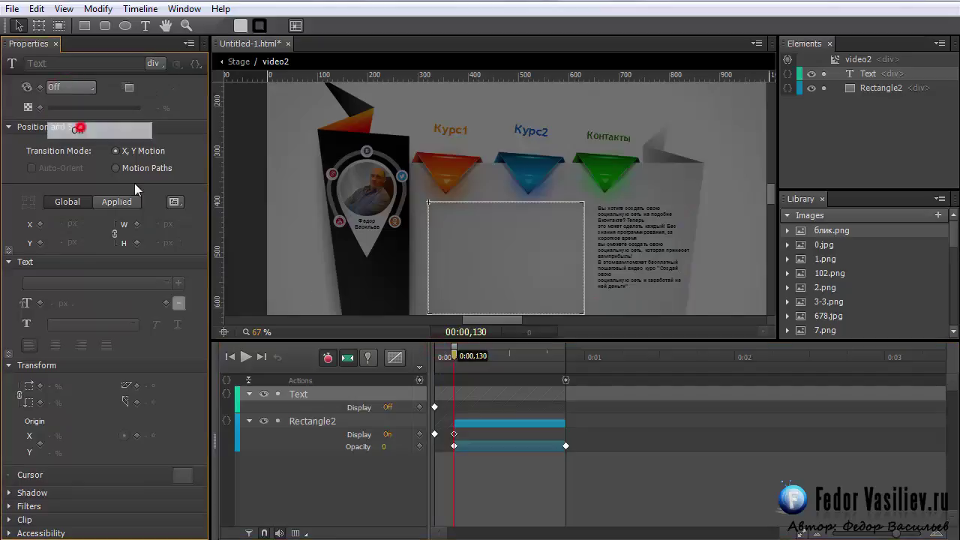
- With auto-keyframes and auto-transition off, move the Text element down to about X 328 px, Y 42 px
click(339, 365)
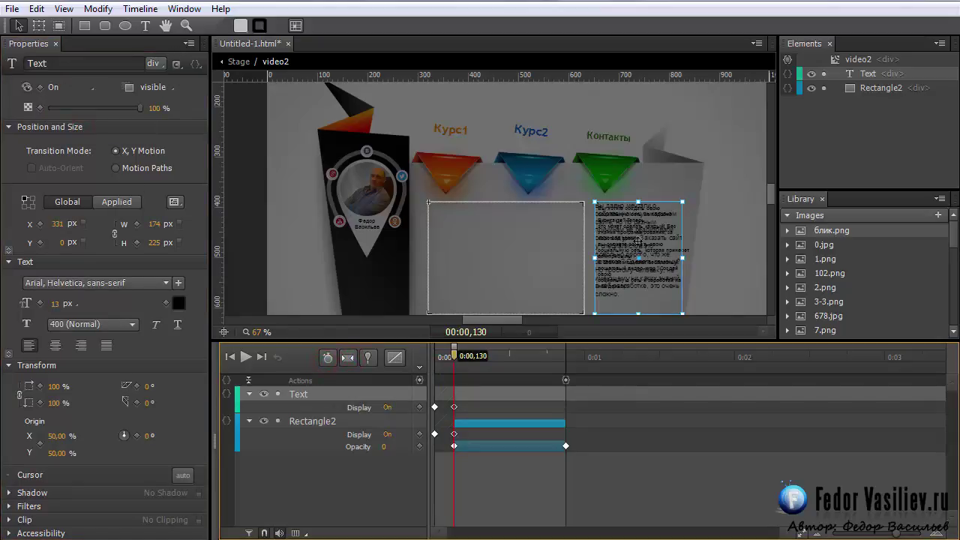
scroll(646, 218, down, 2)
drag(645, 163, 643, 184)
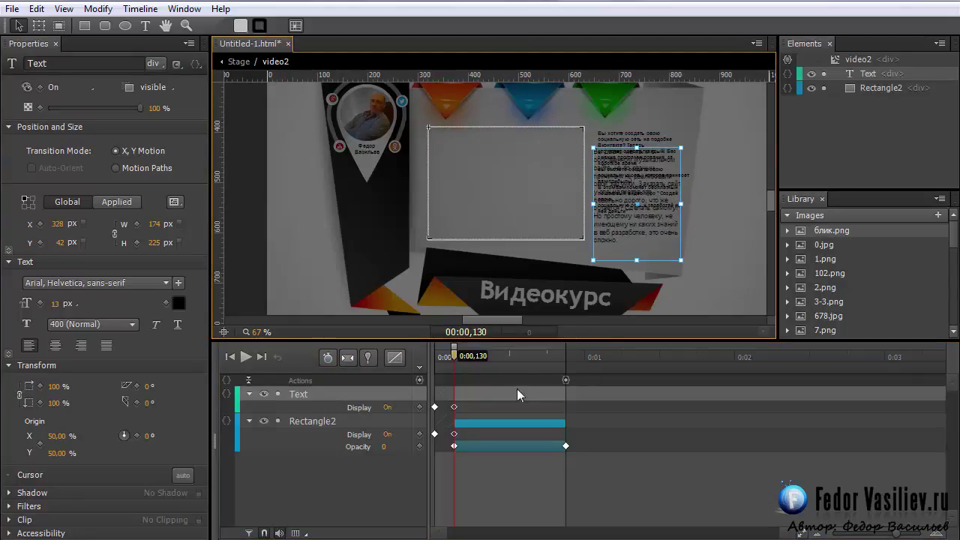
- Using auto-keyframes, auto-transition and the pin, animate the text upward from 42 px at 0:00,130 to 3 px at 0:00,875
click(328, 360)
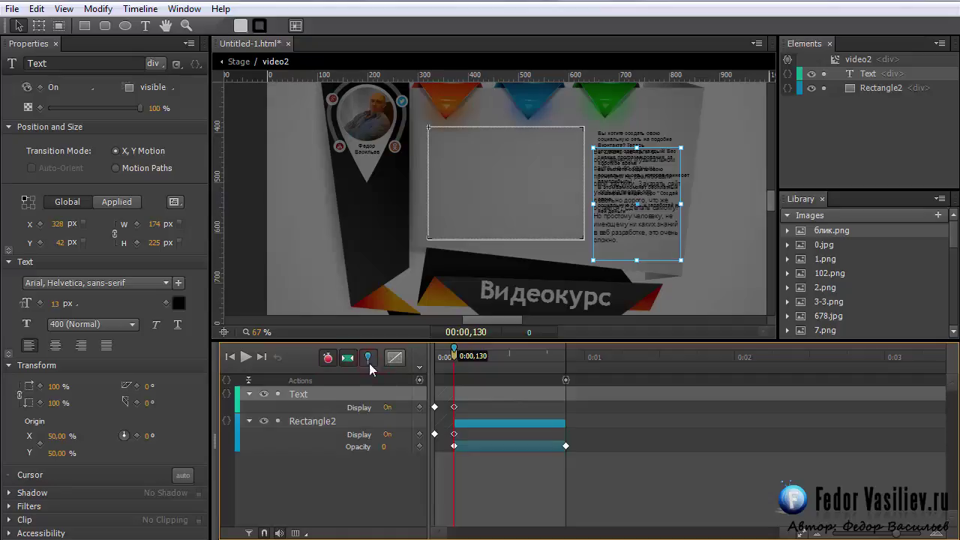
drag(457, 358, 568, 385)
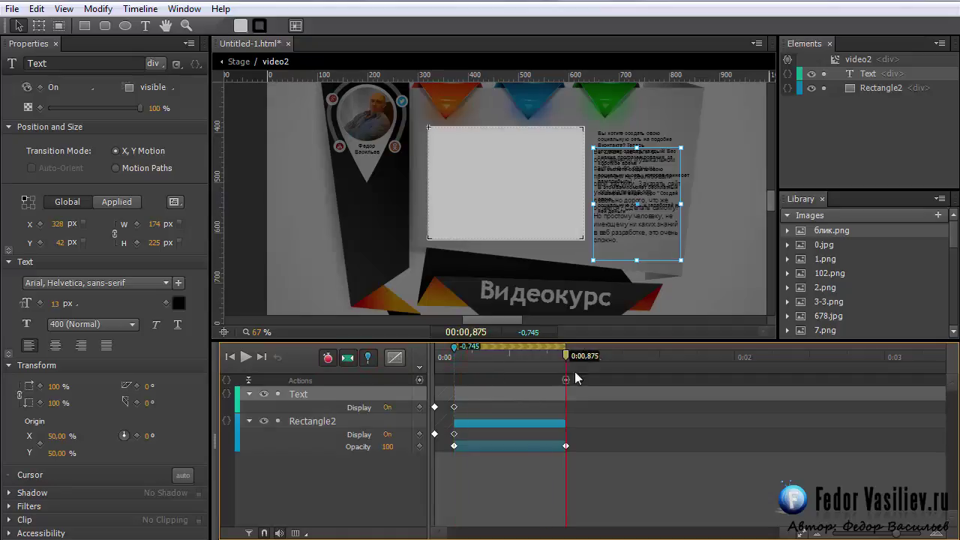
key(Up)
key(Up)
key(Up)
key(Up)
key(Up)
key(Up)
key(Up)
key(Up)
key(Up)
key(Up)
key(Up)
key(Up)
key(Up)
key(Up)
key(Up)
key(Up)
key(Up)
key(Up)
key(Up)
key(Up)
key(Up)
key(Up)
key(Up)
key(Up)
key(Up)
key(Up)
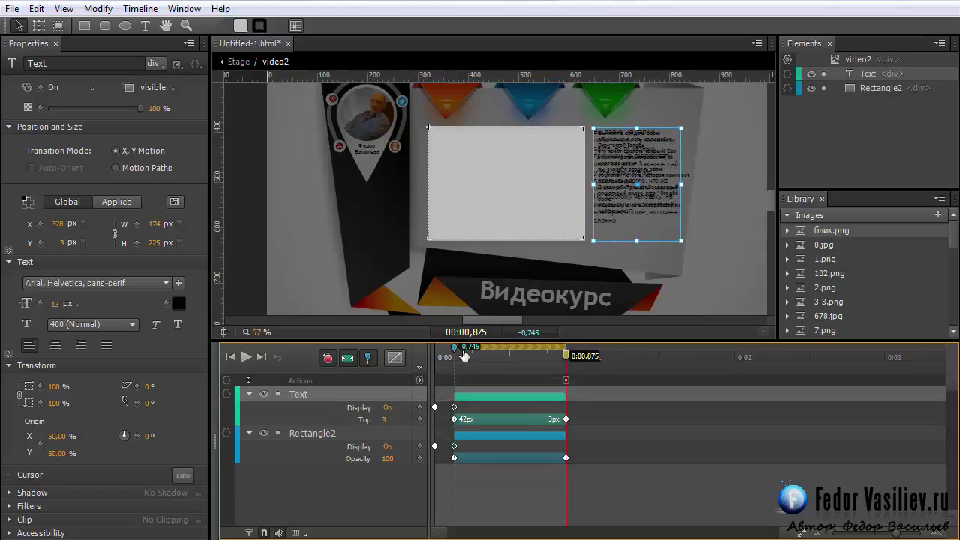
- Create an opacity transition on the text, invert it to run from 0% to 100%, and scrub through the animation
drag(139, 108, 22, 109)
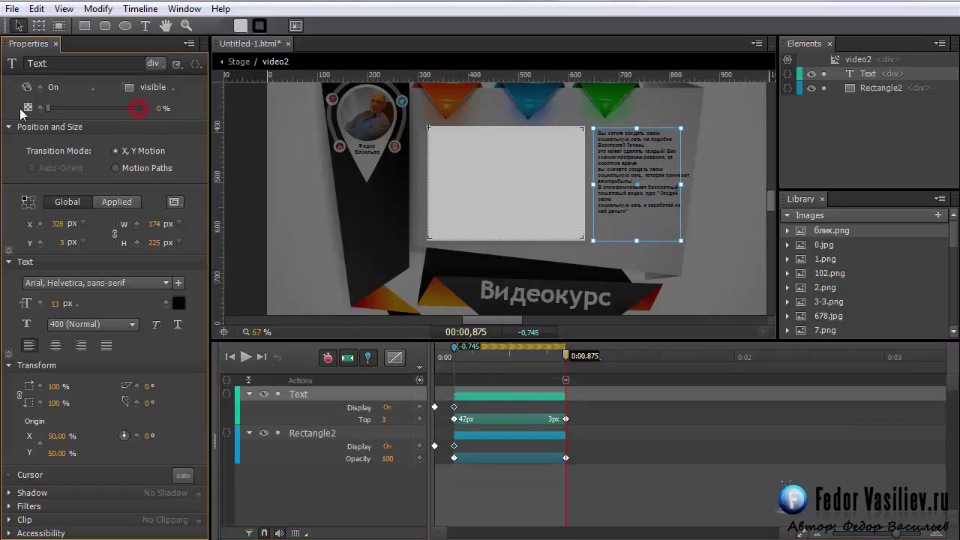
right_click(507, 435)
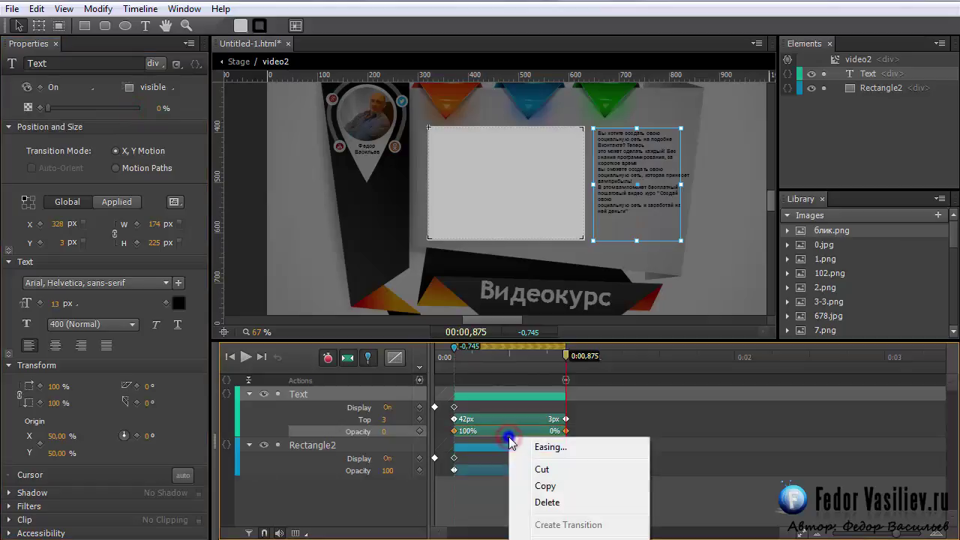
key(Escape)
key(ctrl+i)
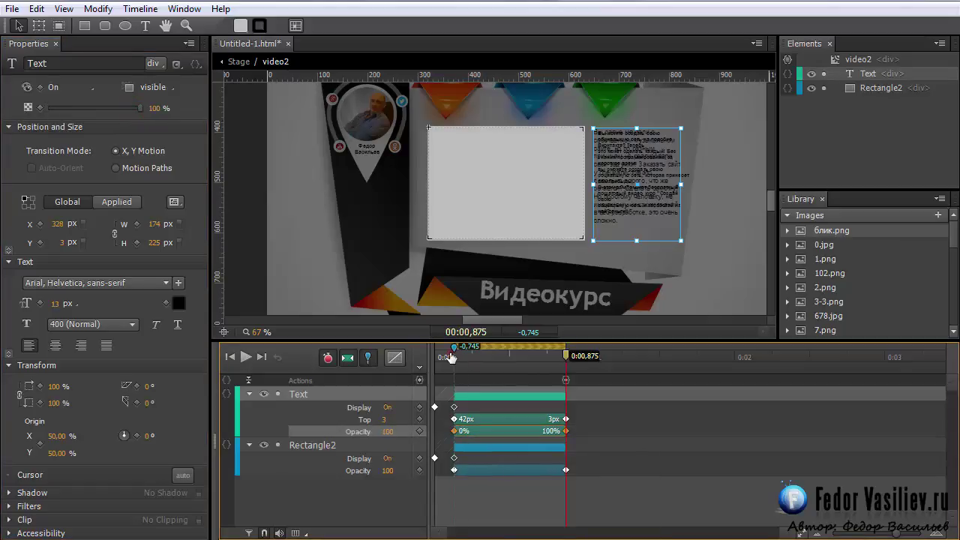
drag(441, 357, 594, 390)
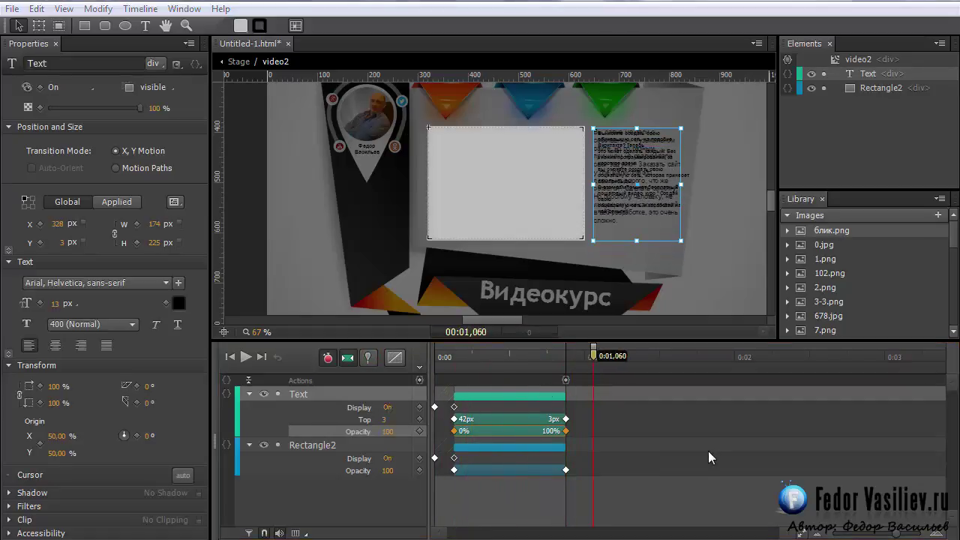
drag(437, 358, 487, 373)
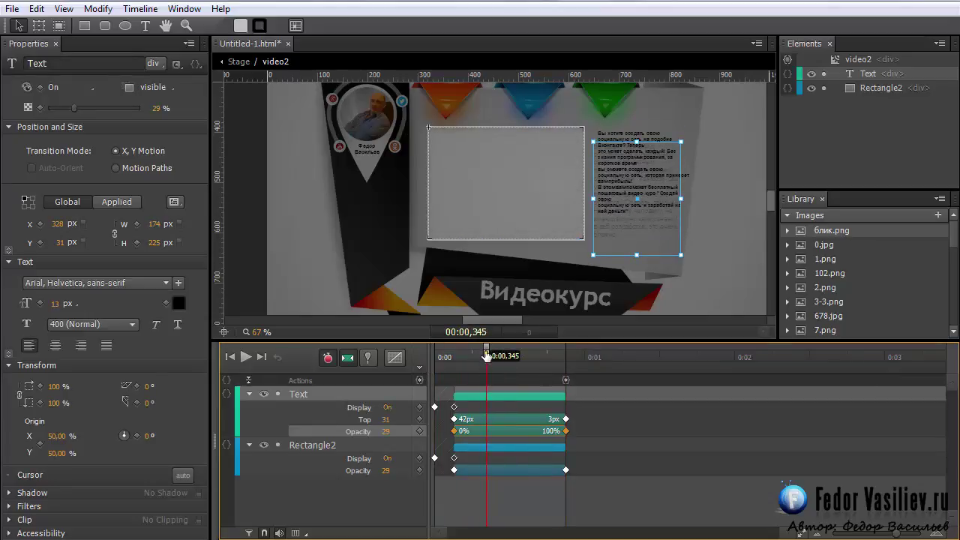
- Add a trigger at 0:00 on the video2 timeline that stops the symbol's playback
drag(486, 356, 435, 358)
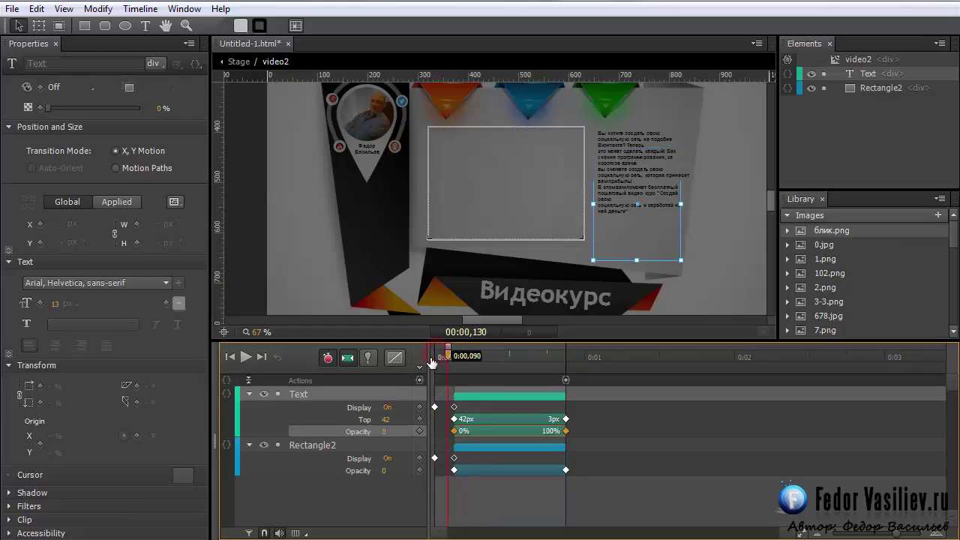
click(420, 380)
drag(291, 143, 743, 20)
click(315, 352)
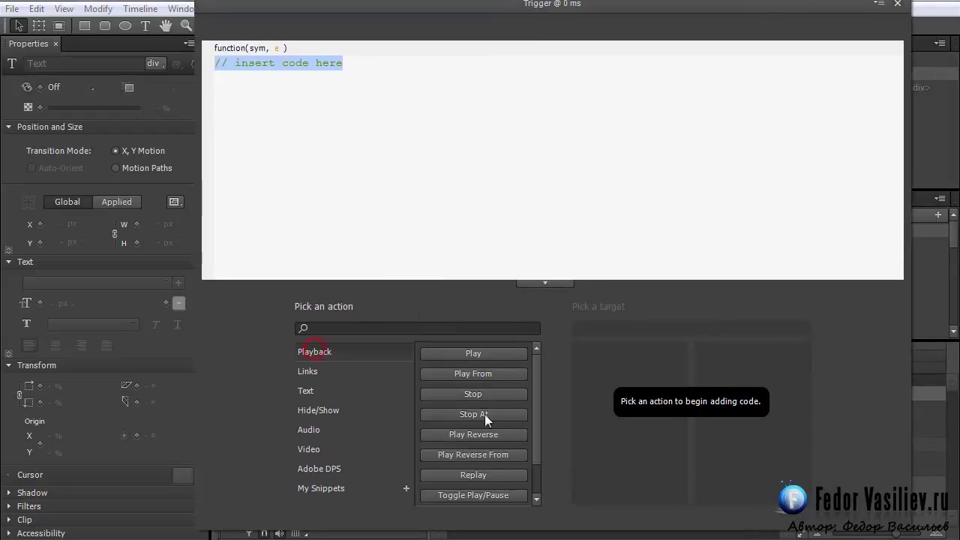
click(482, 393)
click(589, 370)
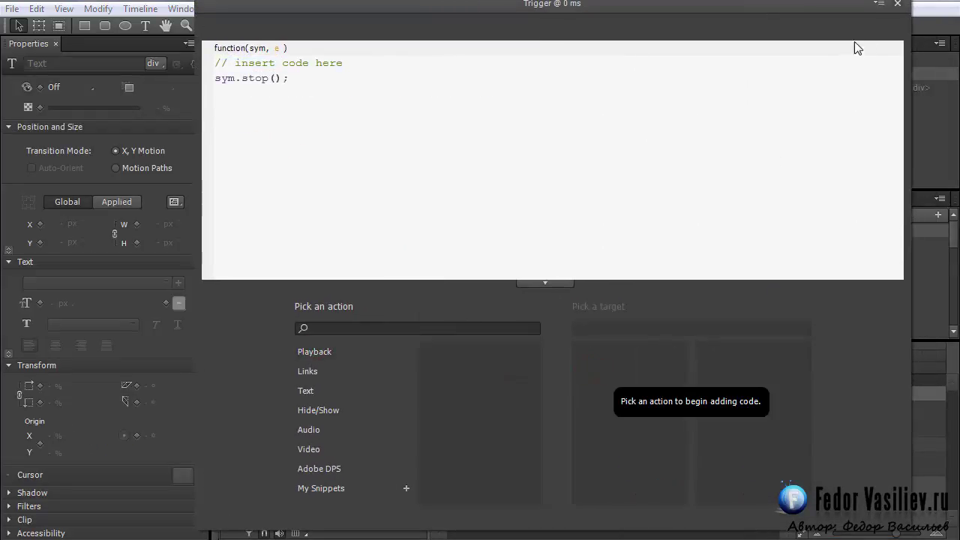
click(896, 3)
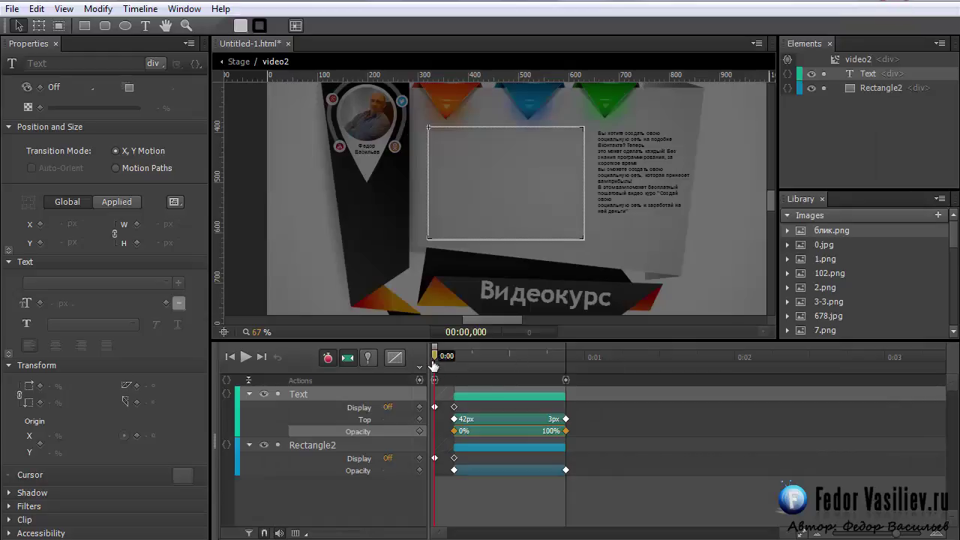
- Insert a timeline label named 16 at 0:00 in the video2 symbol
click(432, 377)
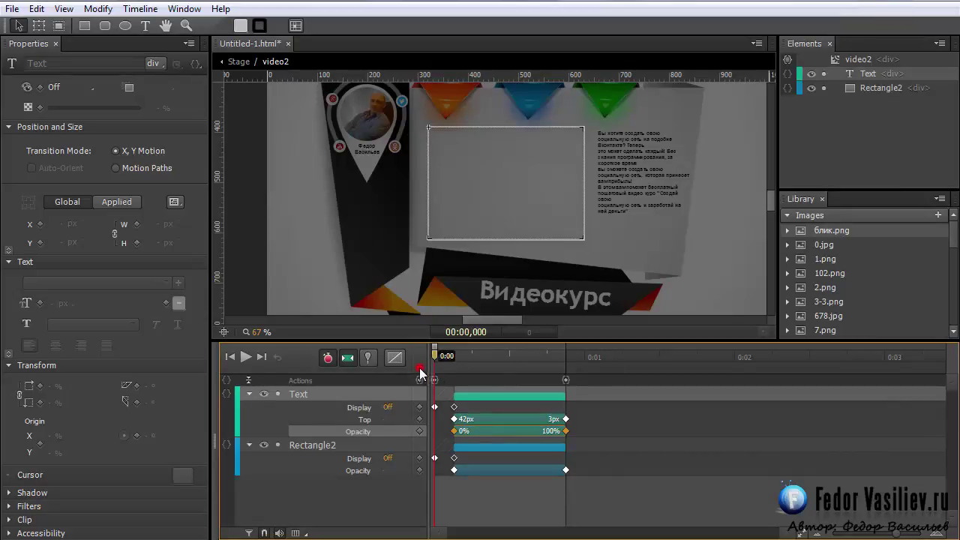
click(420, 369)
text(16)
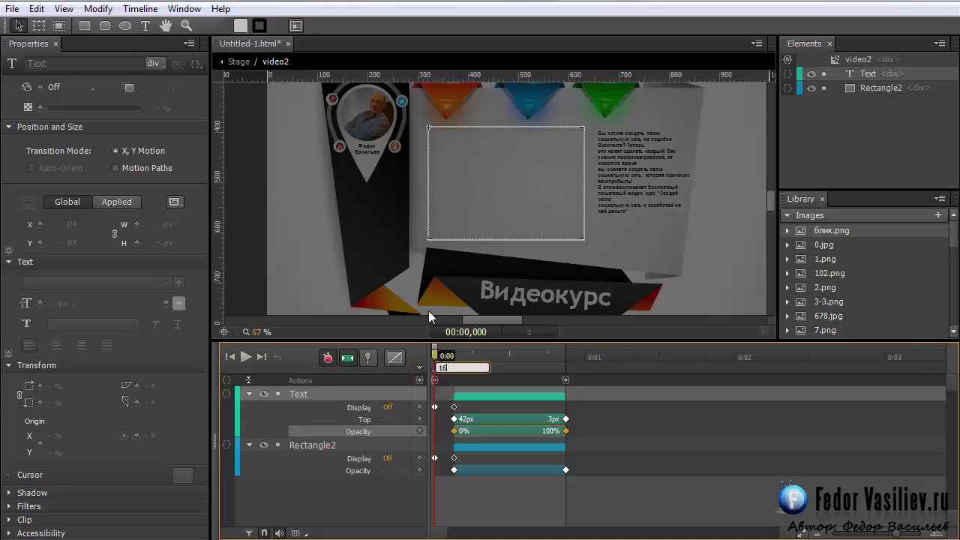
key(Return)
mouse_move(434, 356)
mouse_down()
mouse_move(453, 357)
mouse_move(435, 359)
mouse_up()
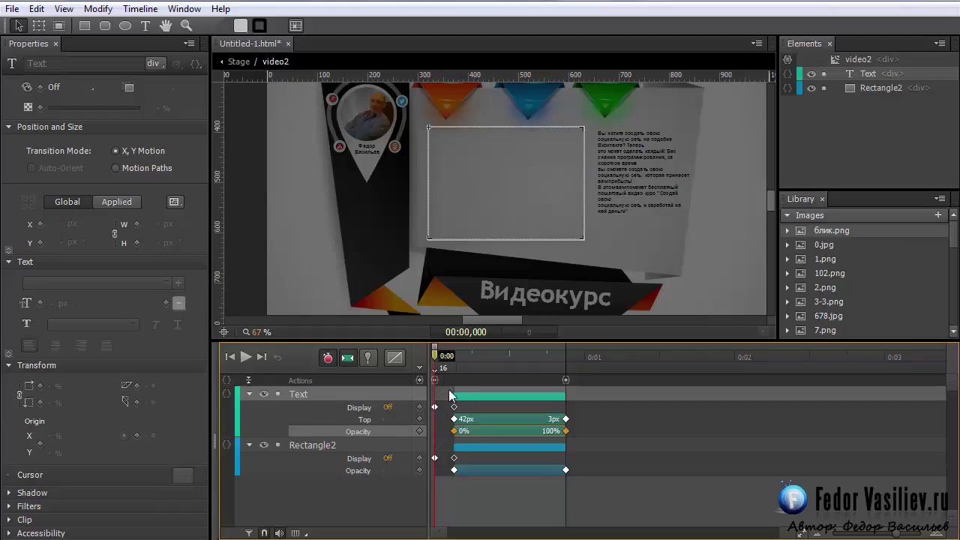
mouse_move(435, 355)
mouse_down()
mouse_move(468, 356)
mouse_move(434, 358)
mouse_up()
- Preview the page in the browser and test the Курс1 and Курс2 buttons
key(ctrl+Return)
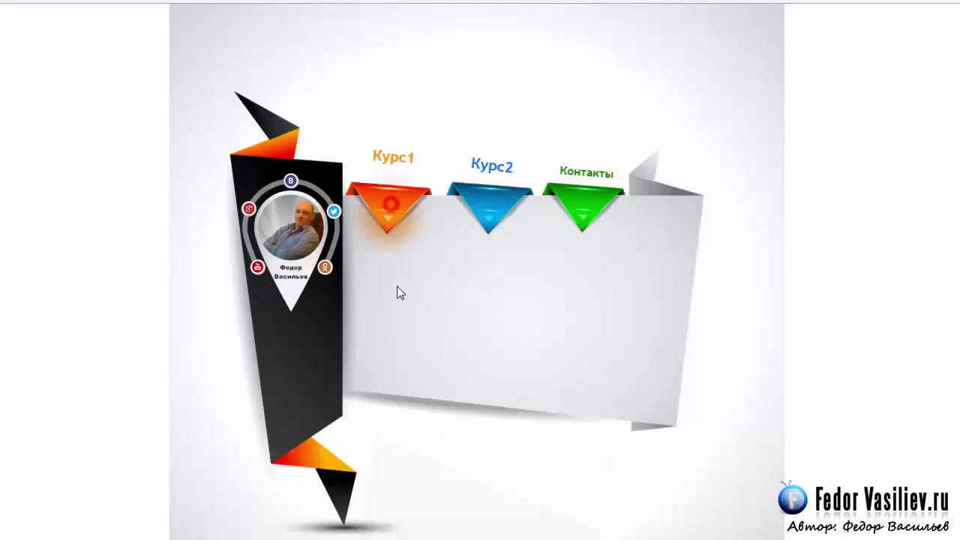
click(487, 219)
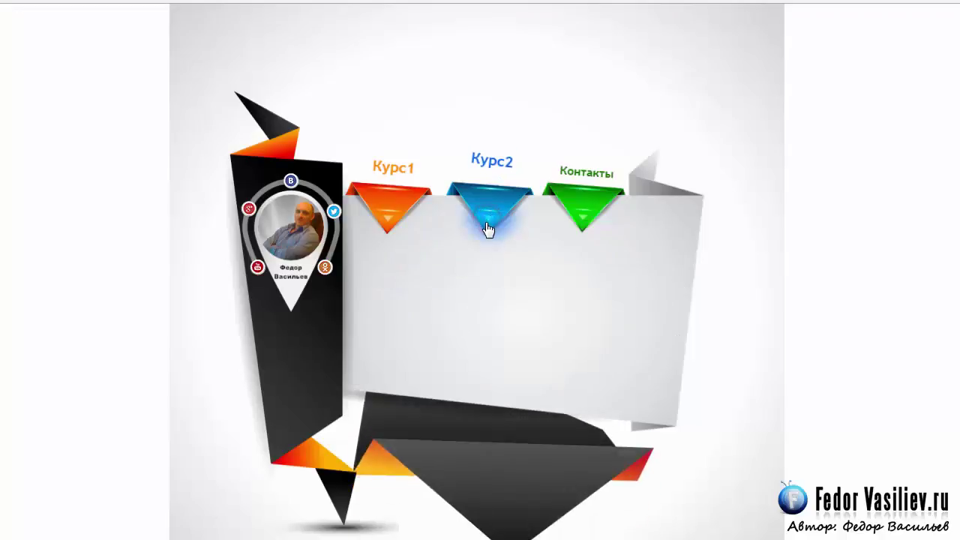
click(364, 204)
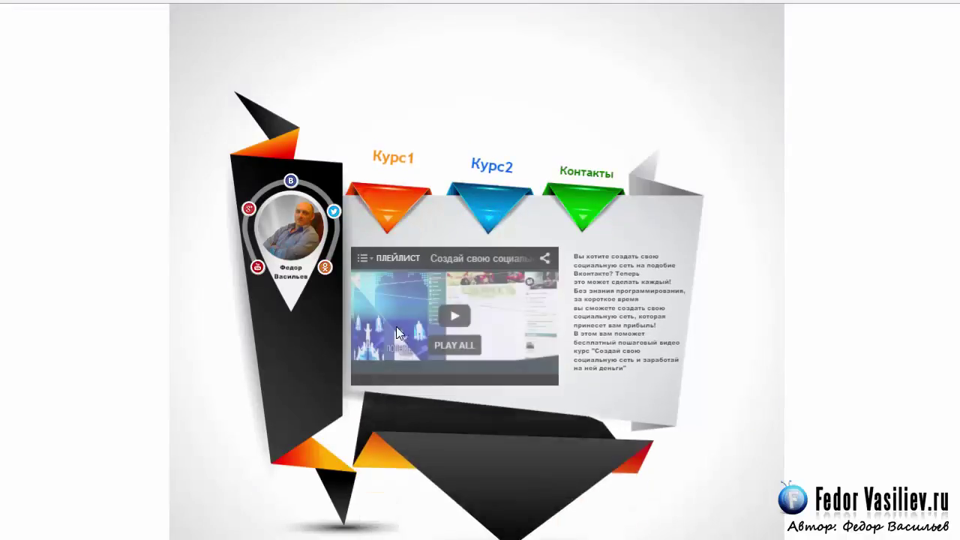
- Switch back to Edge Animate and leave the video2 symbol for the main Stage
key(alt+Tab)
click(239, 63)
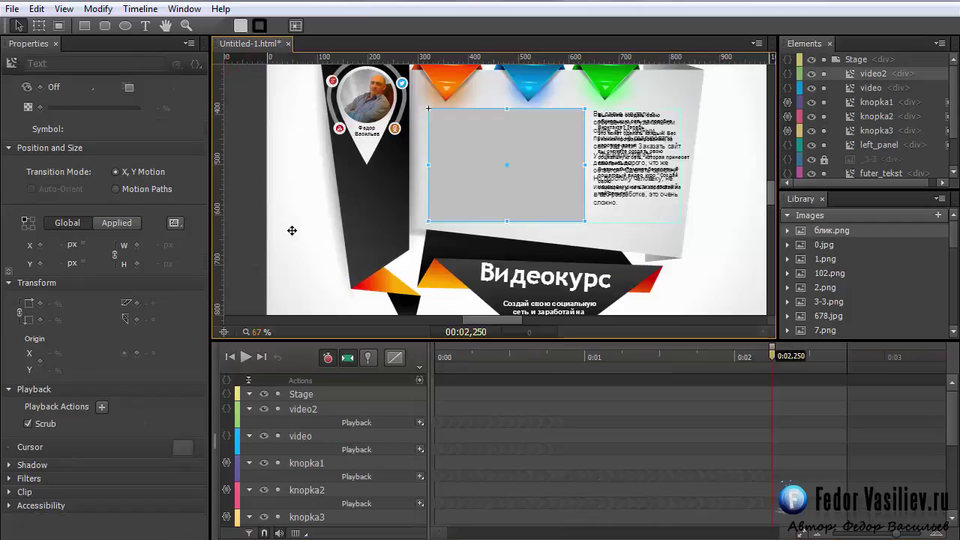
- Add a Play action targeting the Stage's video2 symbol to the click code of knopka2
click(503, 143)
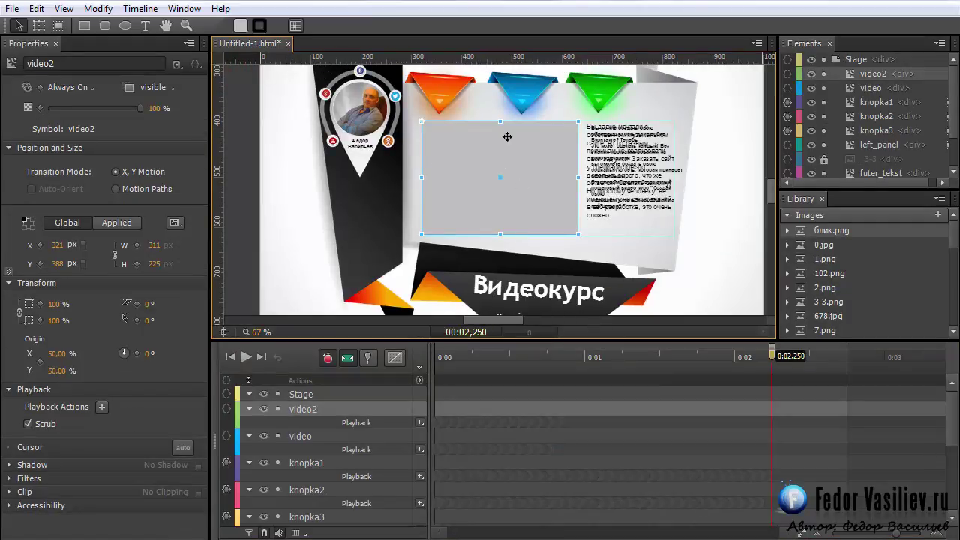
click(523, 90)
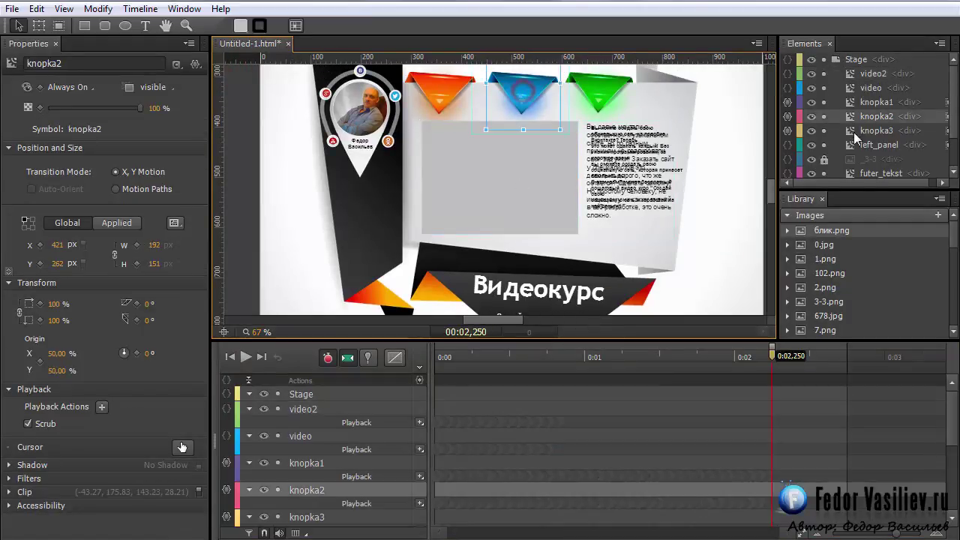
click(787, 116)
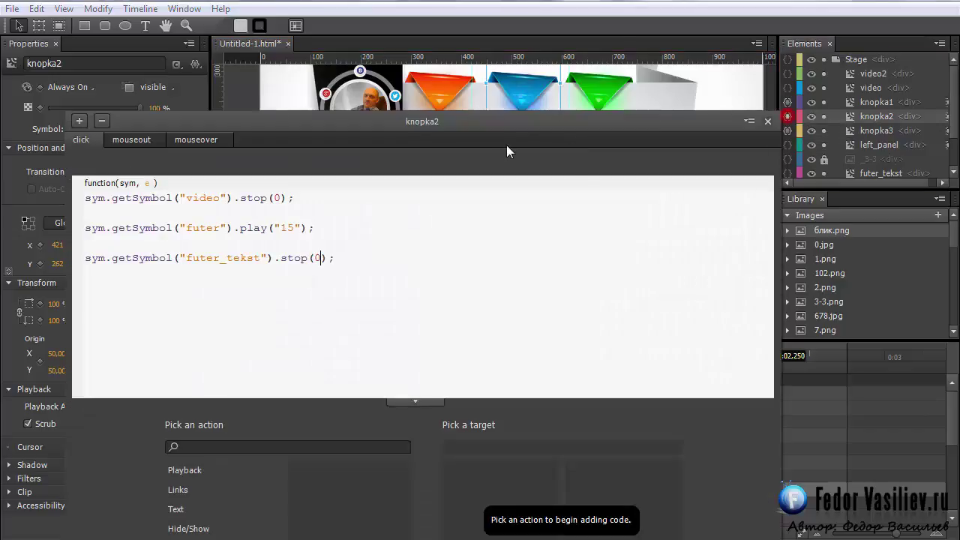
drag(514, 125, 668, 19)
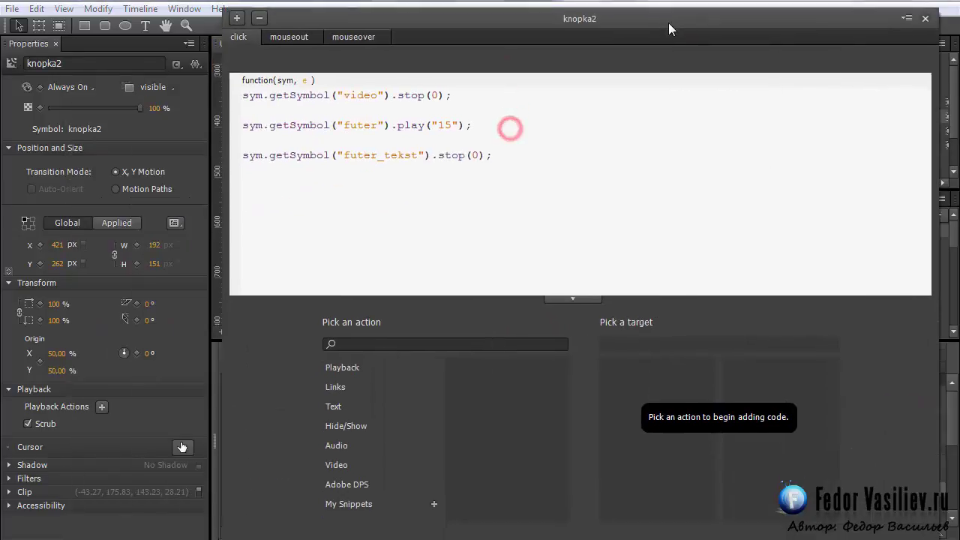
click(253, 167)
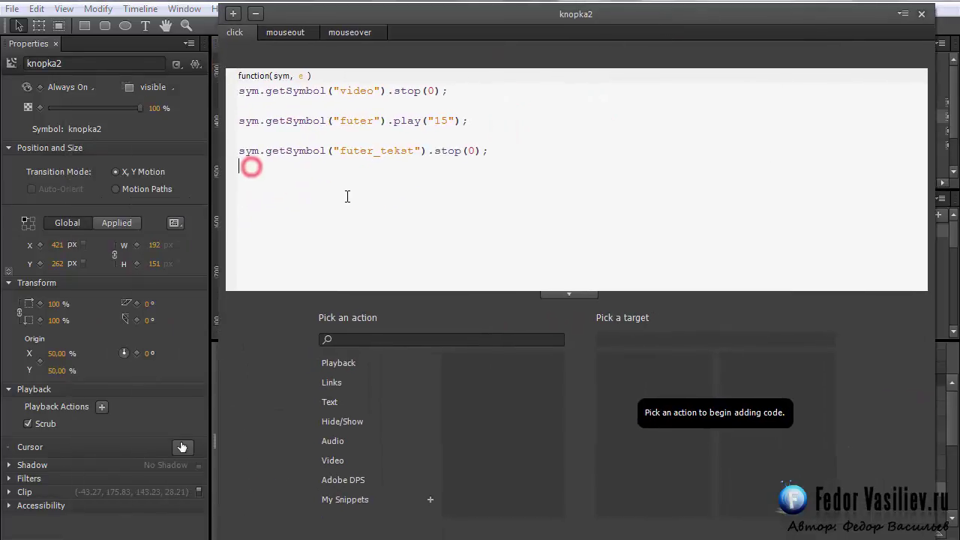
click(327, 366)
click(479, 363)
click(608, 385)
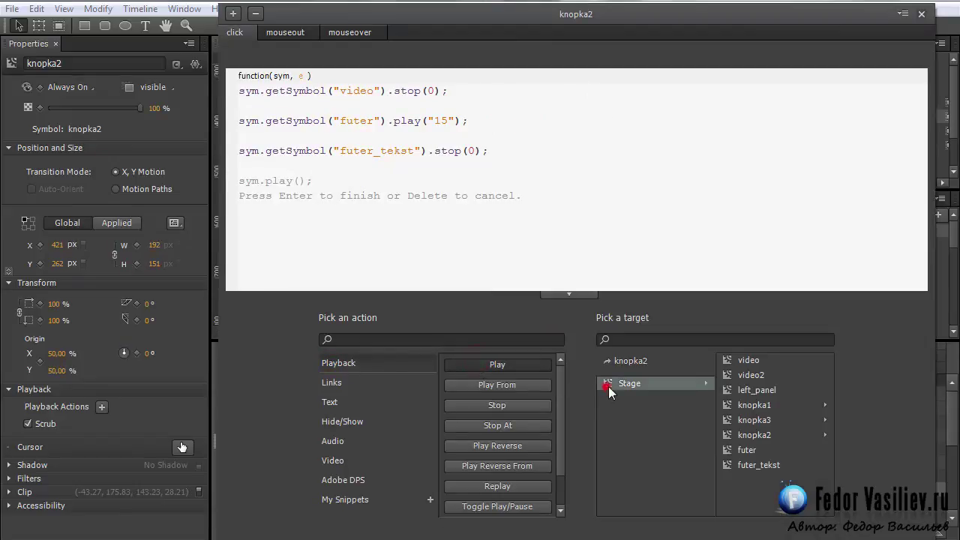
click(728, 377)
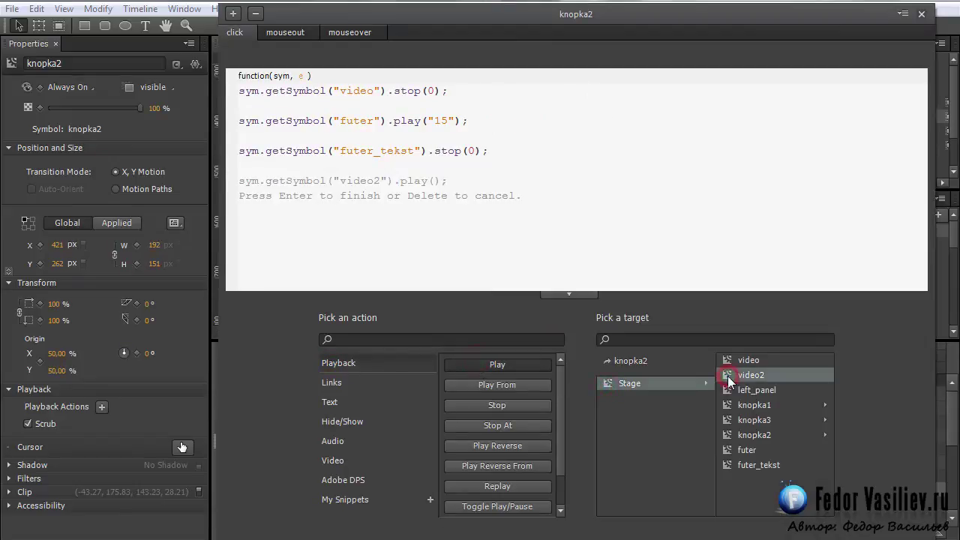
key(Return)
- Make the video2 play call in knopka2's click code start from label "16" and close the code editor
click(435, 181)
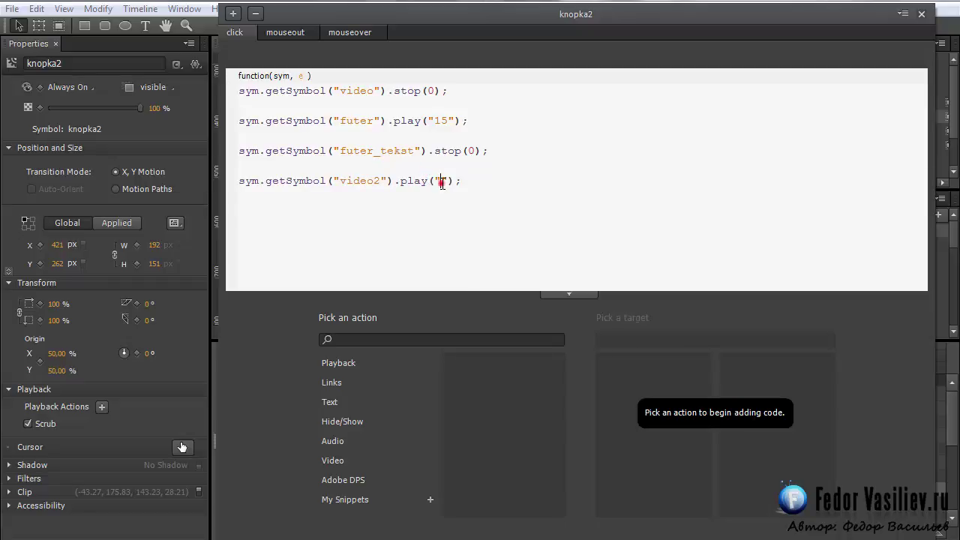
text(16)
click(922, 15)
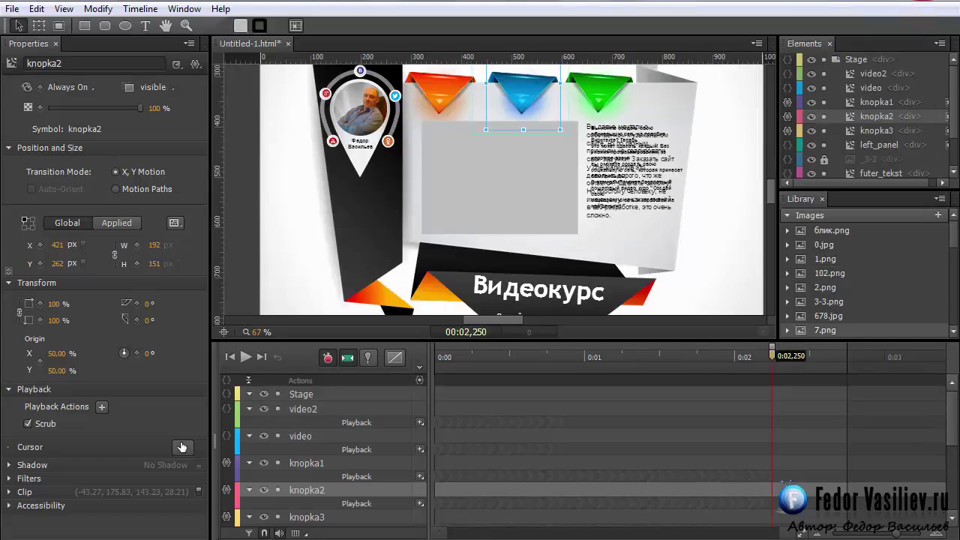
- Preview the page in the browser and test switching between the Курс2 and Курс1 buttons
key(ctrl+Return)
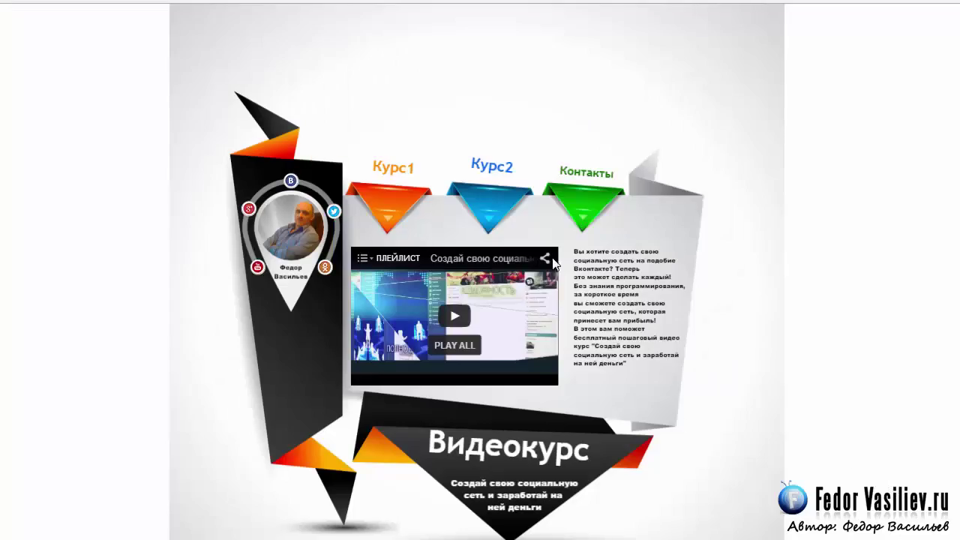
click(486, 169)
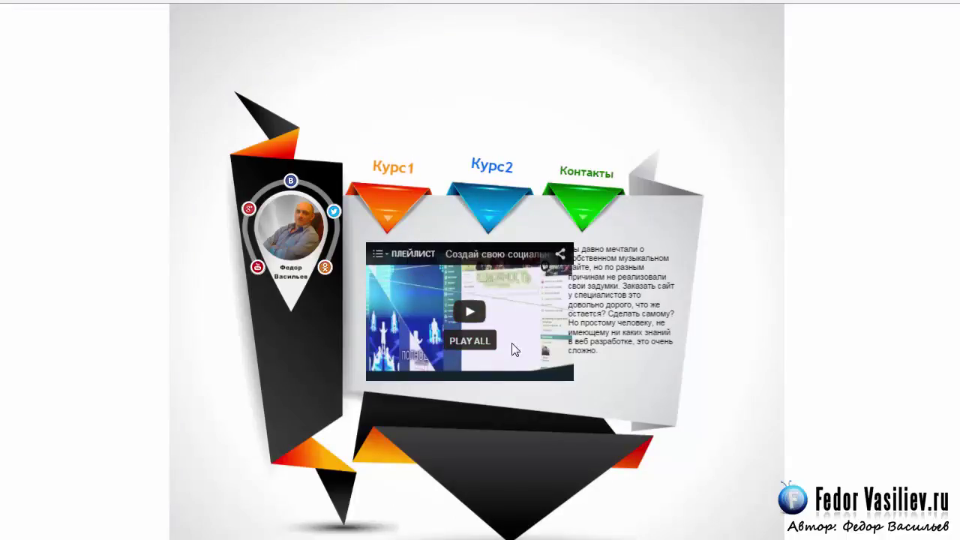
click(393, 201)
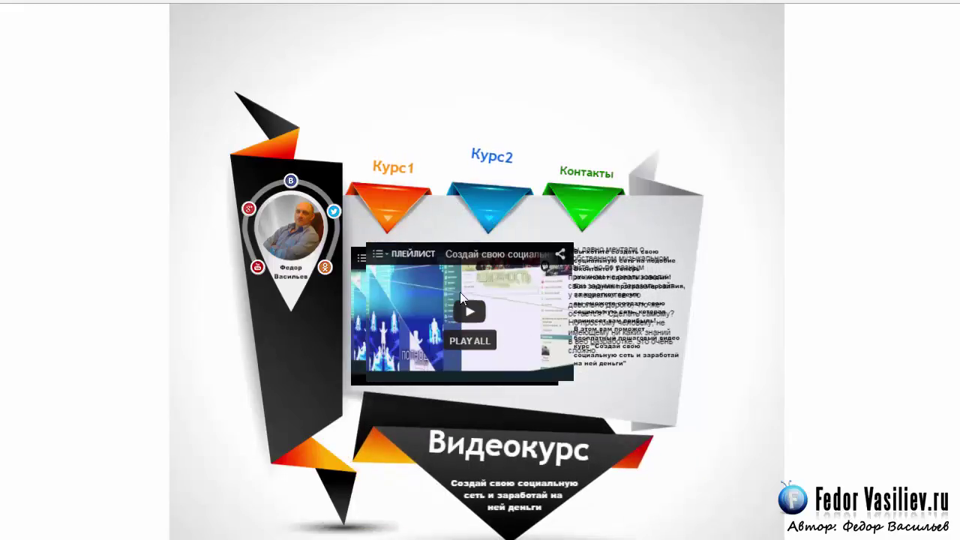
click(495, 207)
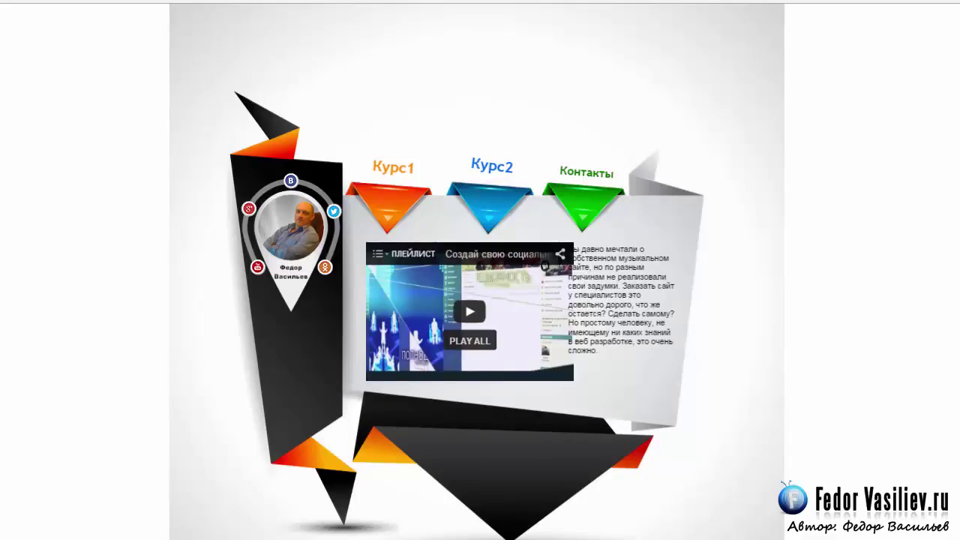
- Return to Edge Animate, open the video2 symbol, set its description text font to Verdana, Geneva, sans-serif and preview the page
key(alt+Tab)
double_click(851, 74)
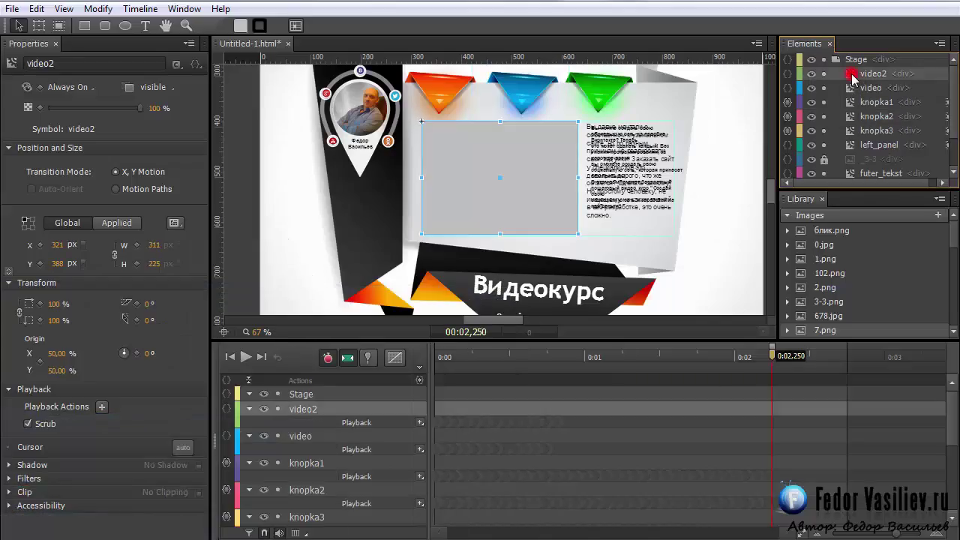
click(632, 172)
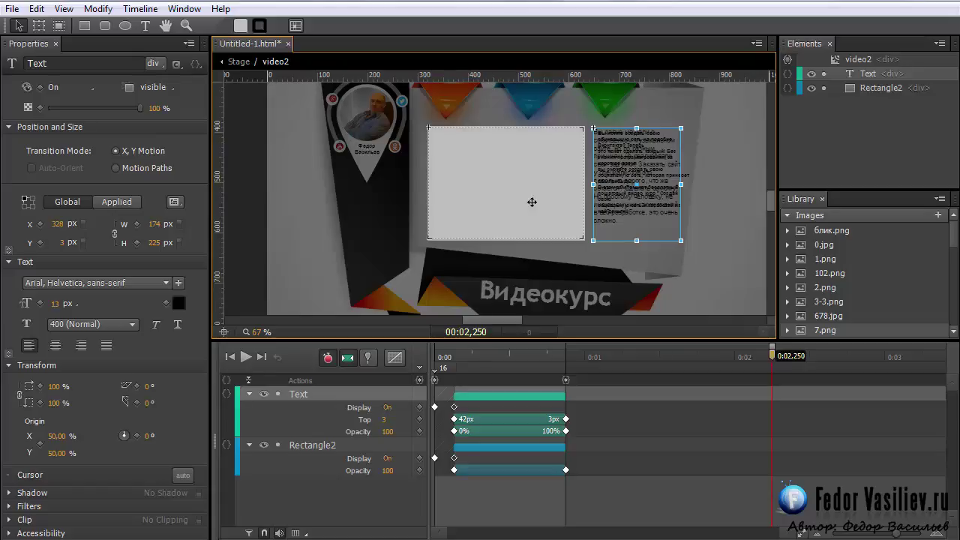
click(165, 282)
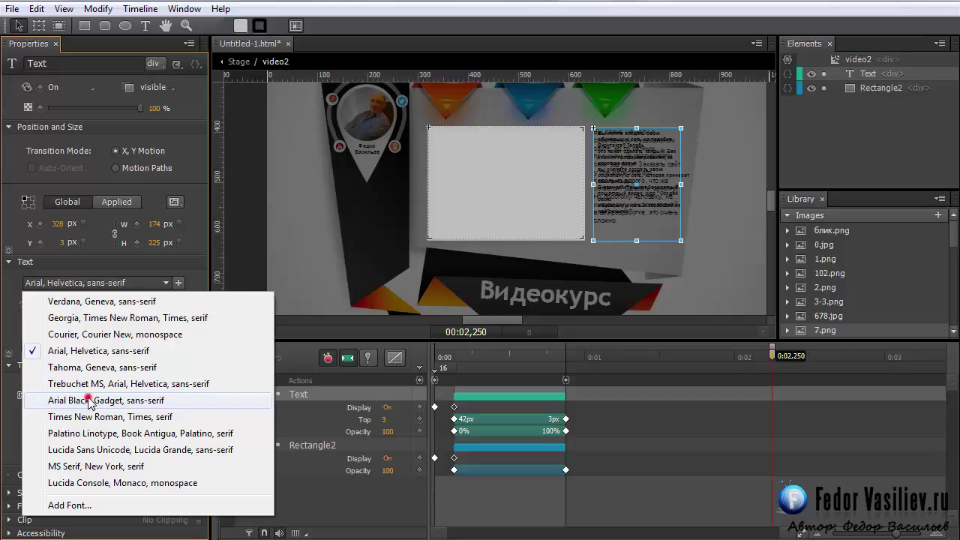
click(90, 399)
key(ctrl+Return)
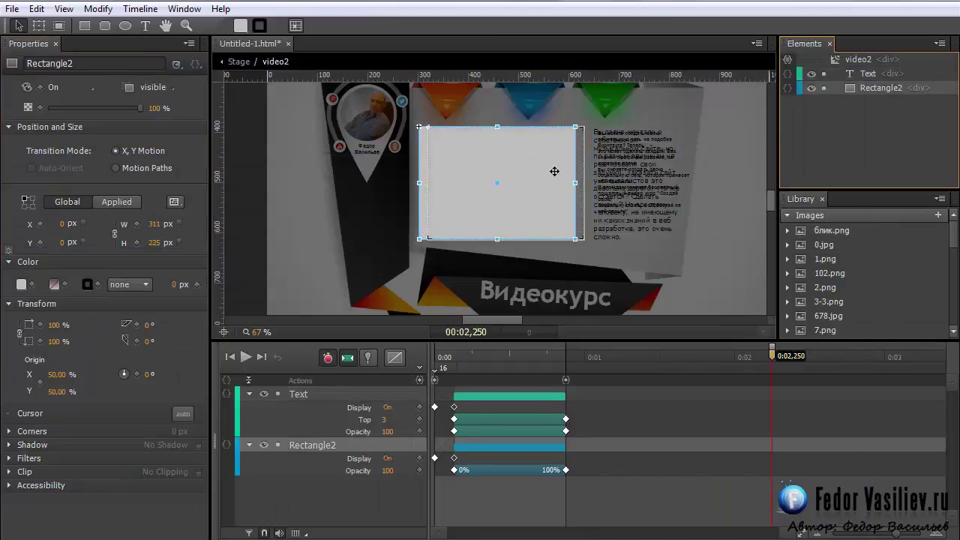
- Shift Rectangle2 to X -20 px without keeping a Left keyframe at 00:02,250, and turn off automatic keyframing
key(shift+Left)
key(shift+Left)
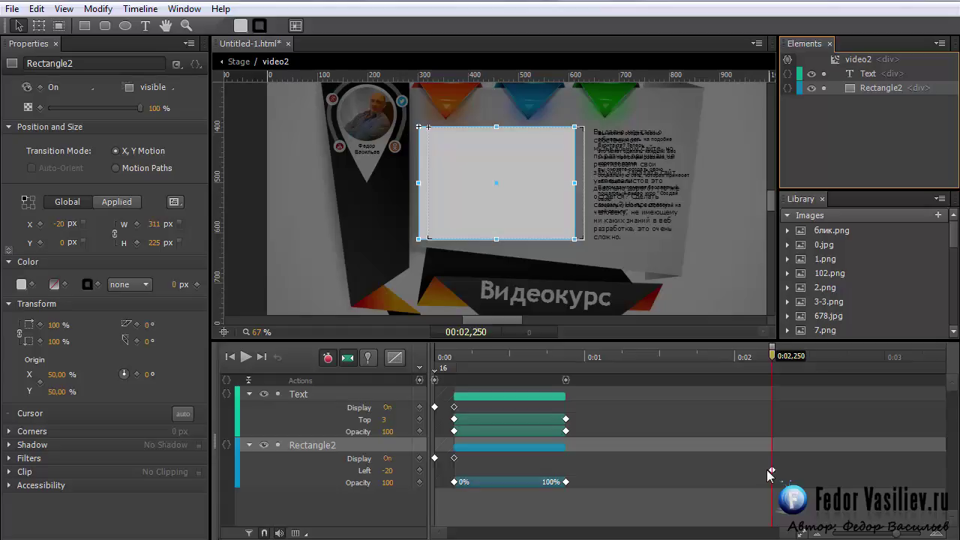
click(771, 470)
key(Delete)
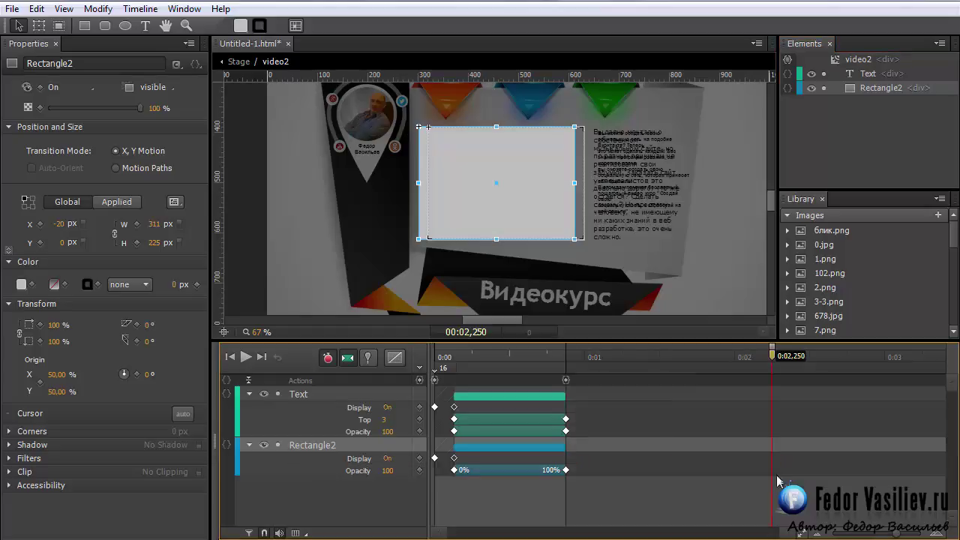
click(328, 357)
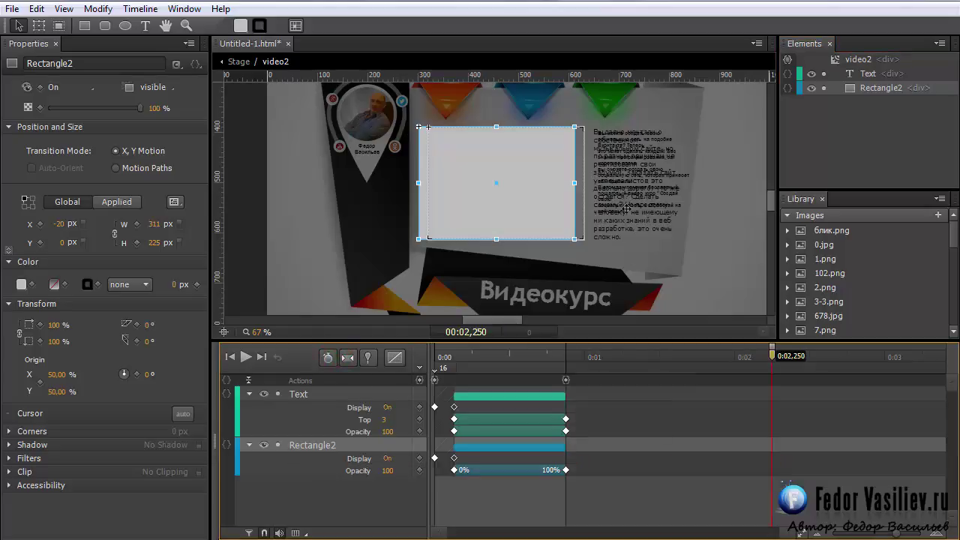
- Select the video2 description text, preview the page again and leave the symbol for the main Stage
click(626, 208)
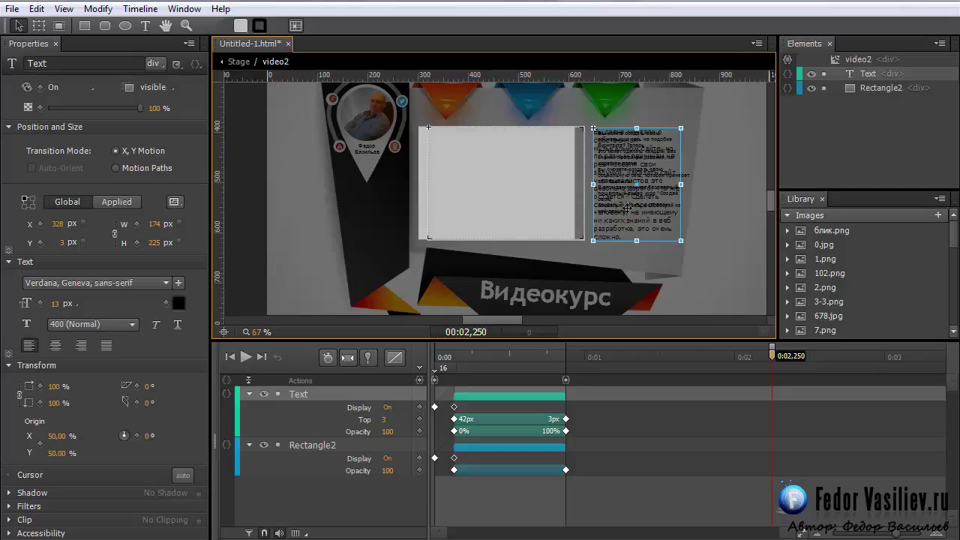
key(ctrl+Return)
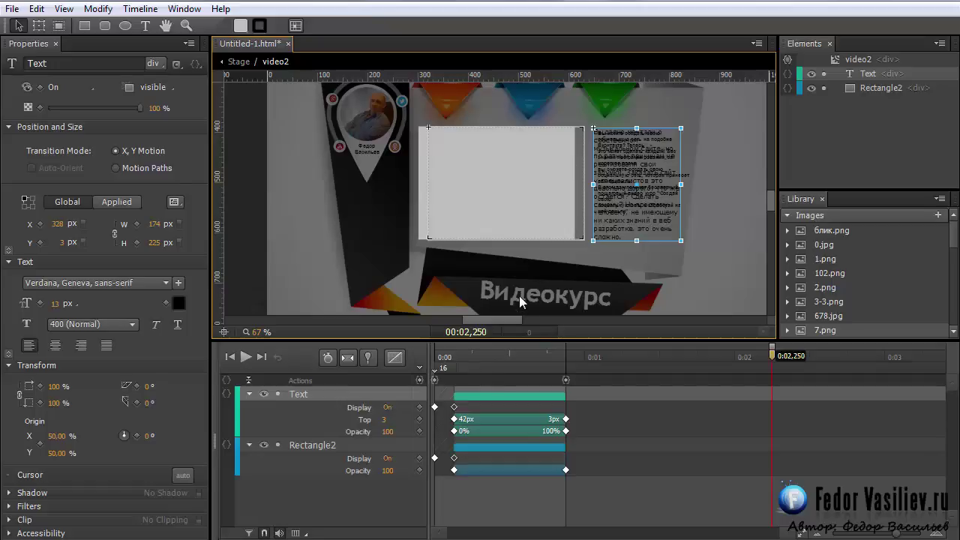
click(238, 63)
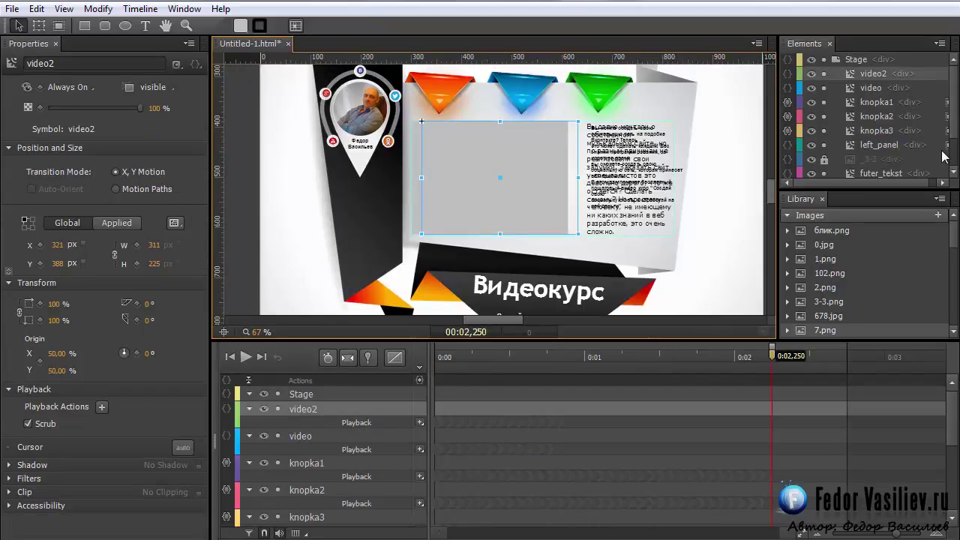
- Add a Play action targeting the Stage's futer symbol to the click code of knopka2 and close the code editor
drag(952, 105, 953, 132)
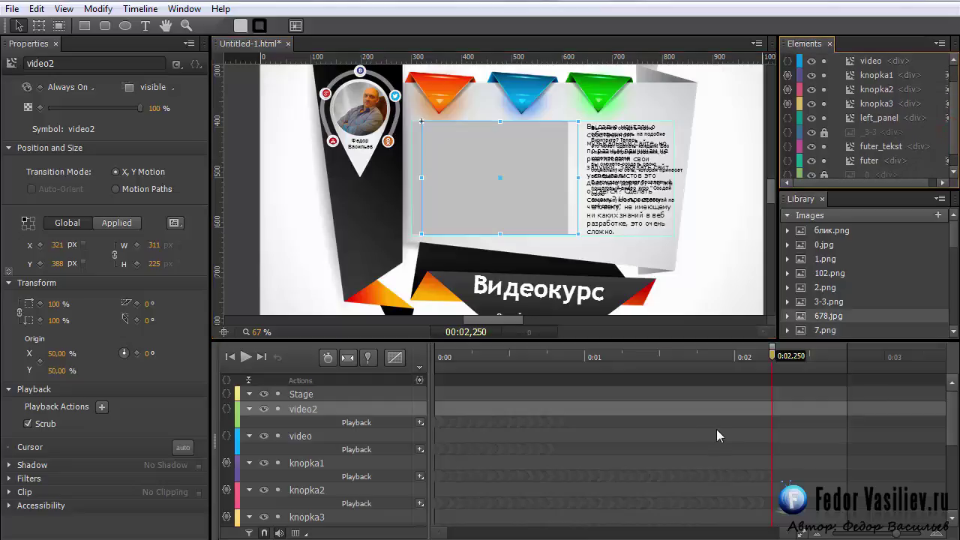
click(875, 90)
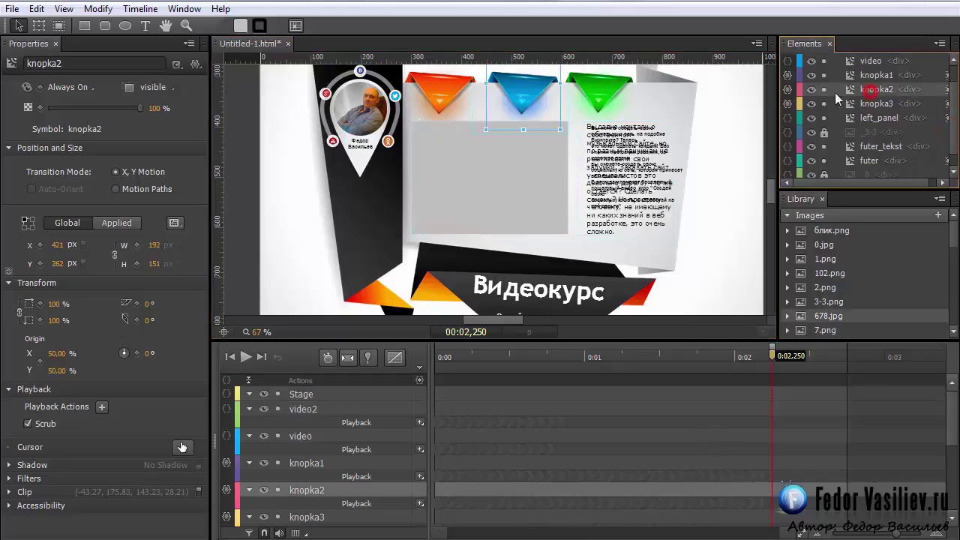
click(785, 89)
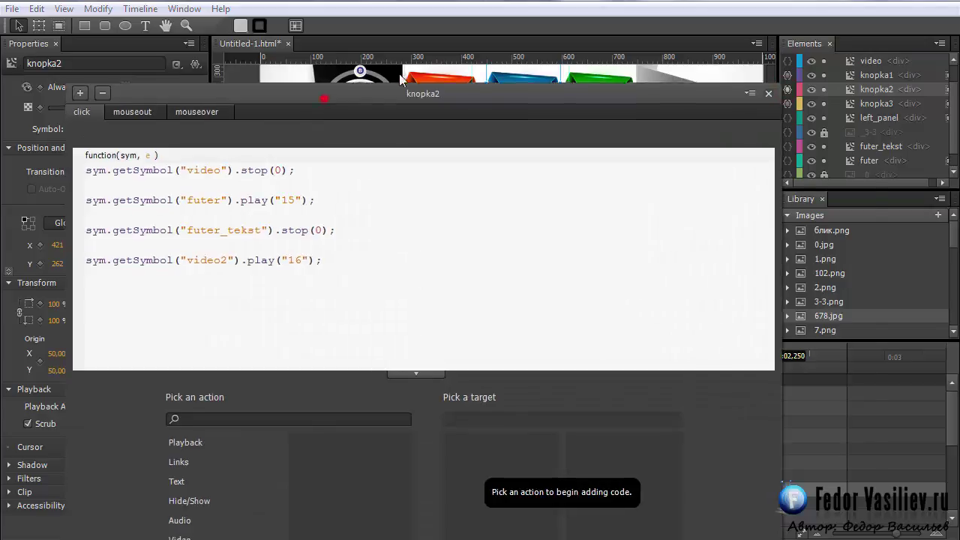
drag(324, 99, 433, 36)
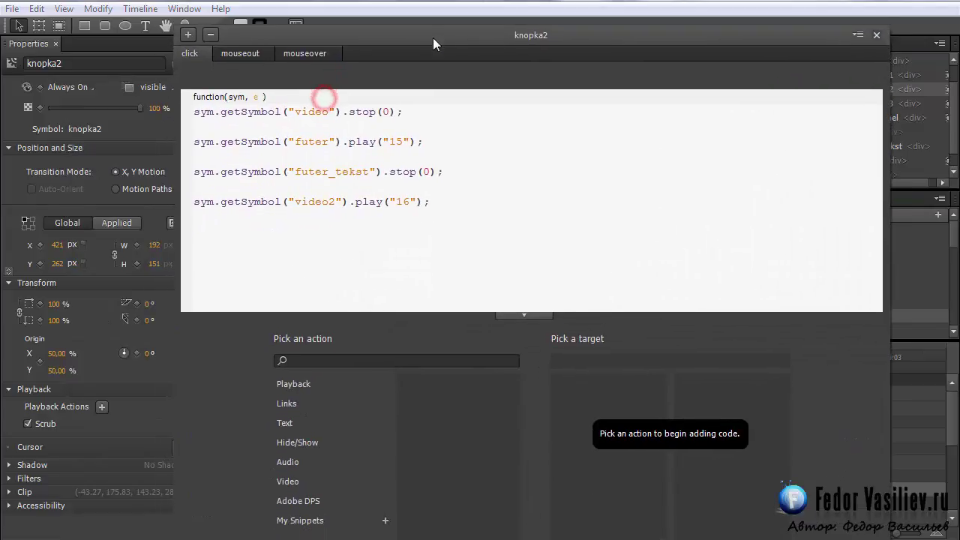
click(292, 380)
click(450, 381)
click(581, 404)
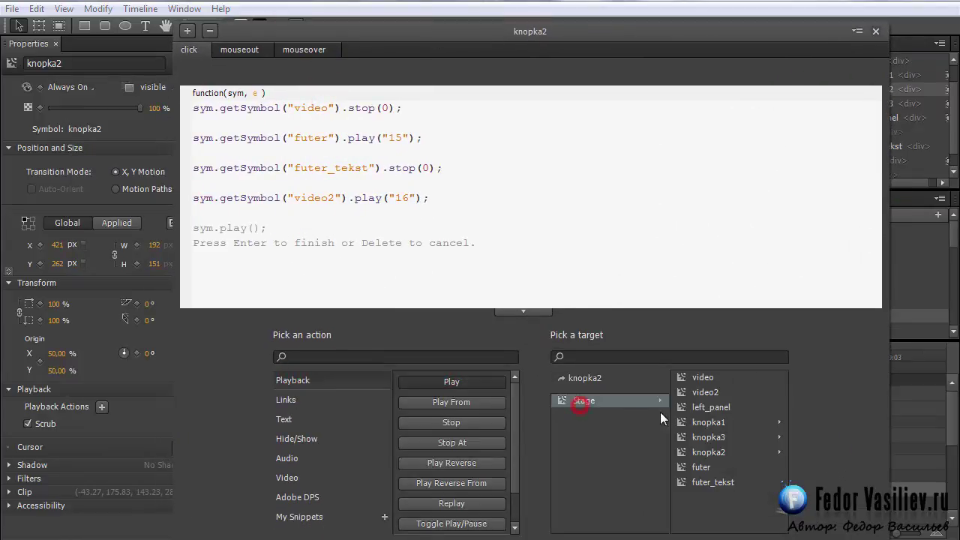
click(679, 467)
key(Return)
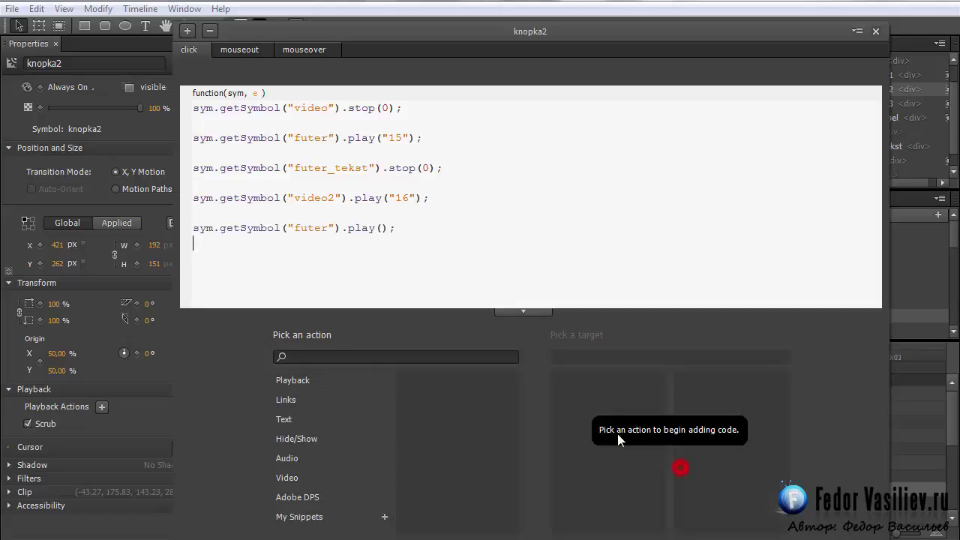
click(453, 302)
click(874, 31)
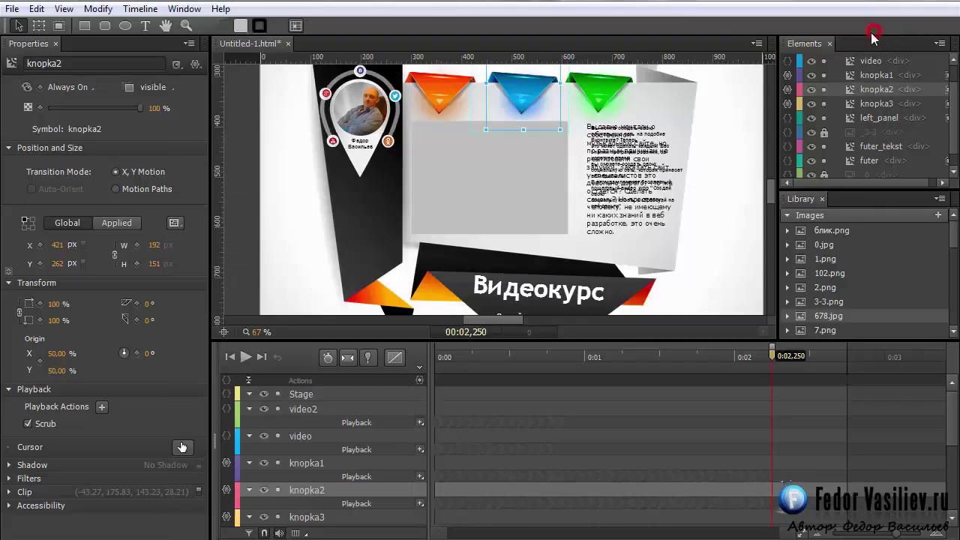
- With the playhead at 00:02,055, add a text block reading Видео, about 282 × 66 px, over the footer's Видеокурс heading
scroll(943, 140, down, 1)
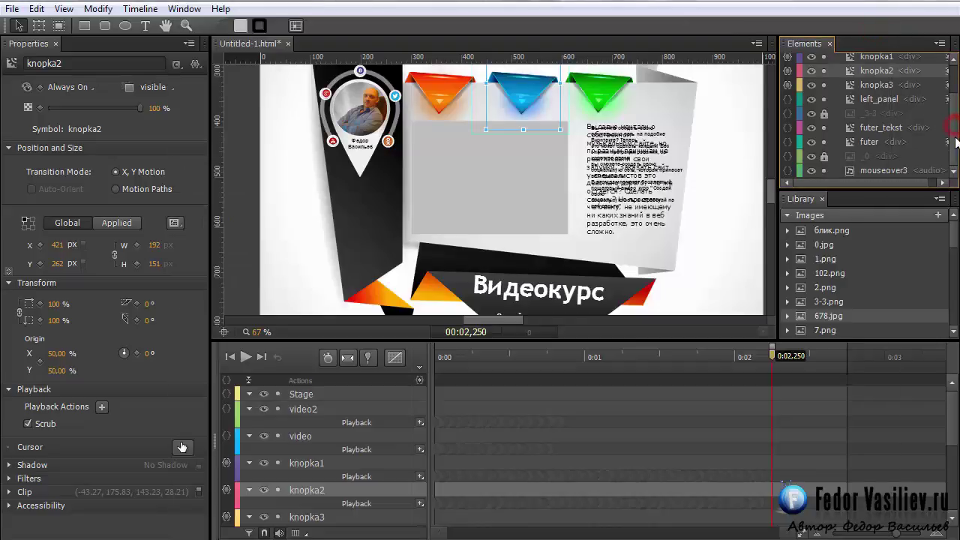
scroll(771, 199, down, 2)
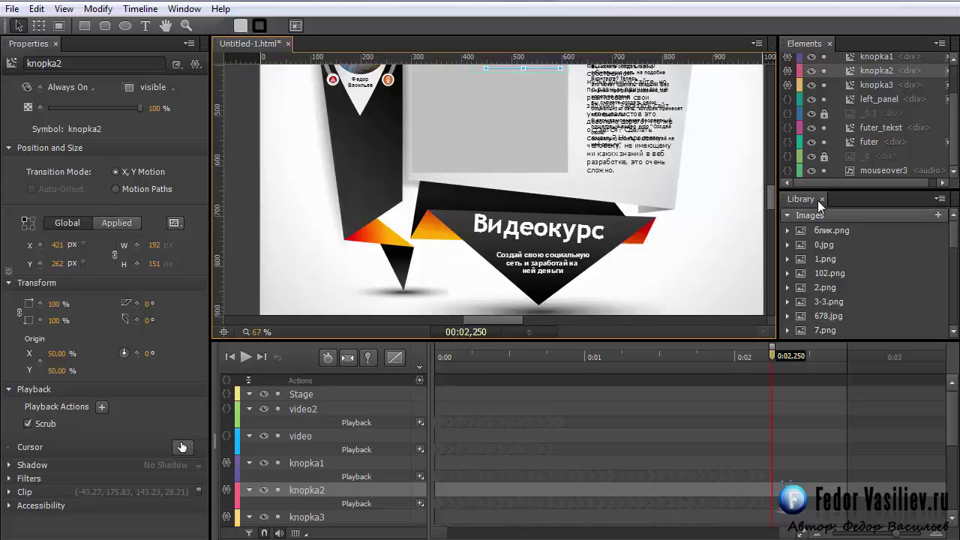
drag(500, 367, 742, 368)
click(146, 25)
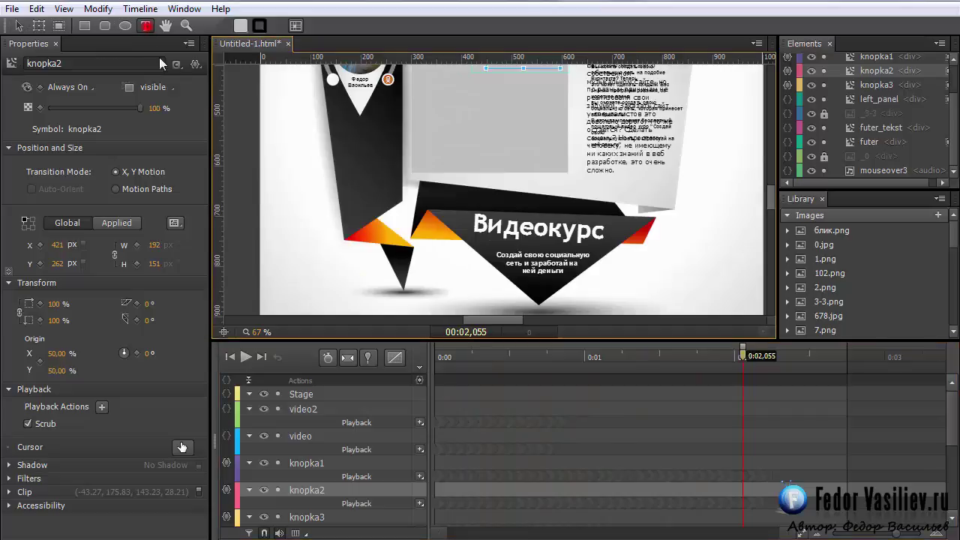
click(951, 120)
click(856, 59)
drag(475, 213, 617, 247)
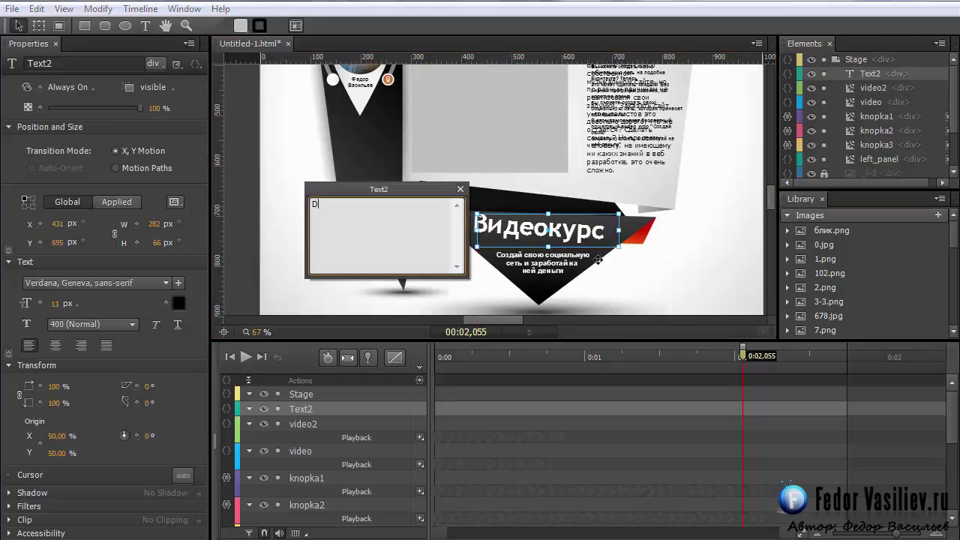
text(Видео)
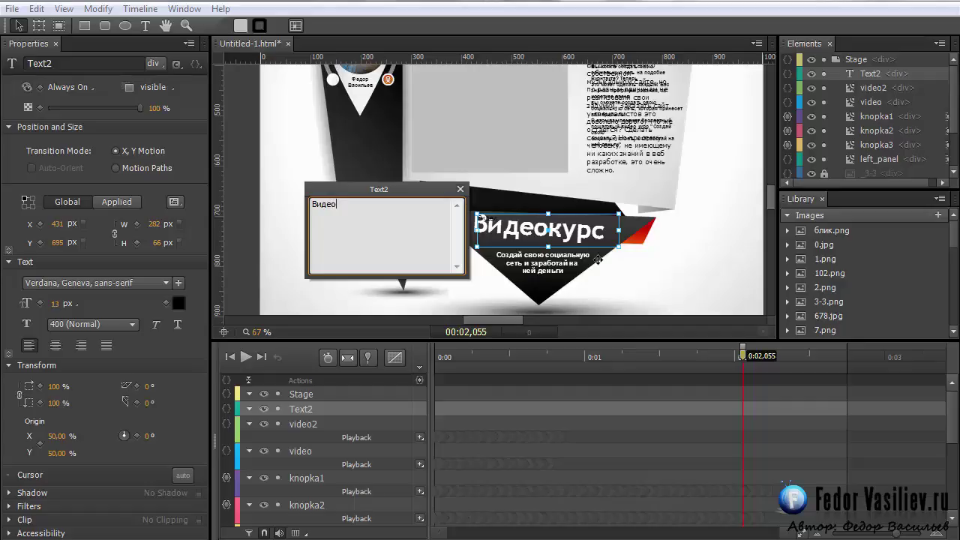
click(460, 189)
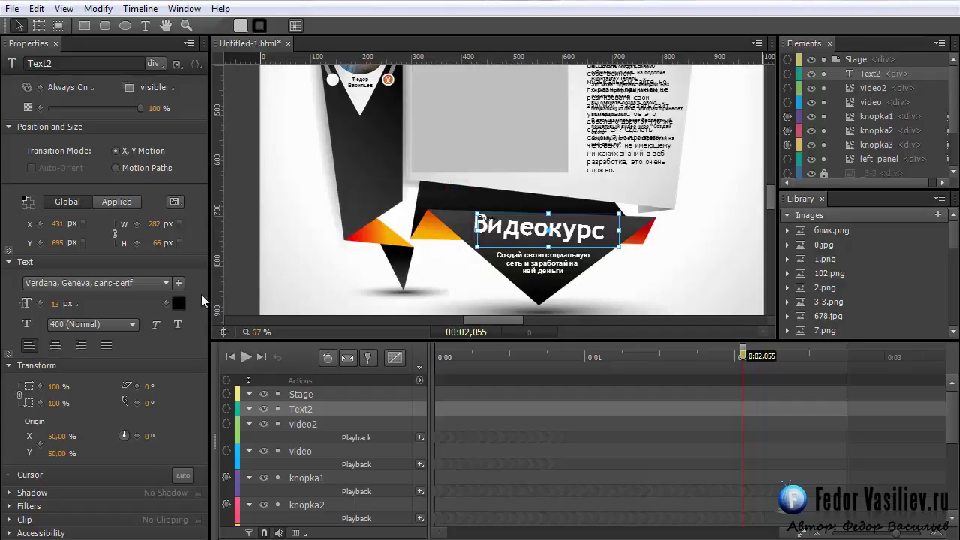
- Set the Видео text colour to white and its font size to 74 px
click(177, 303)
click(90, 403)
click(268, 287)
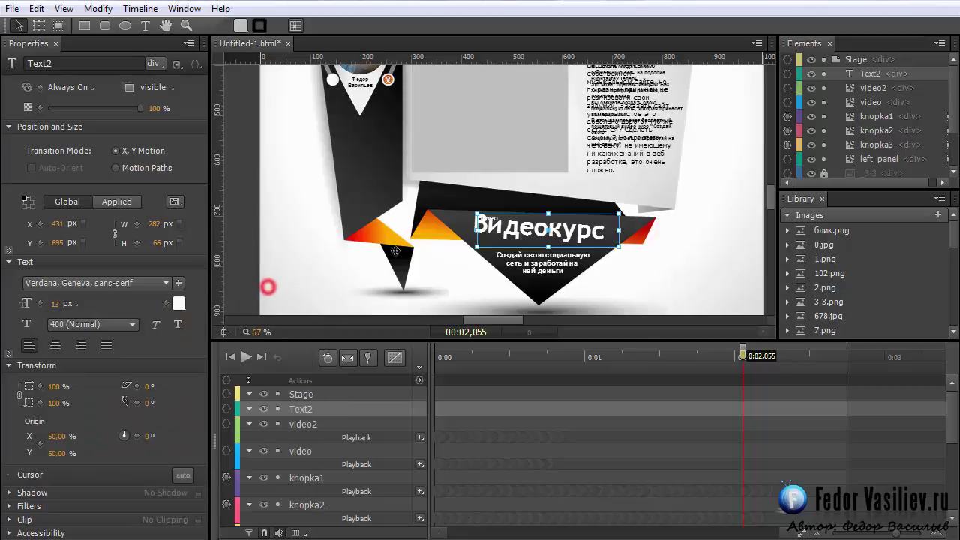
drag(54, 305, 111, 318)
- Rotate the Видео text about 7° with the Transform tool and move it into place over the footer's heading
click(39, 25)
drag(617, 252, 616, 260)
drag(545, 241, 541, 240)
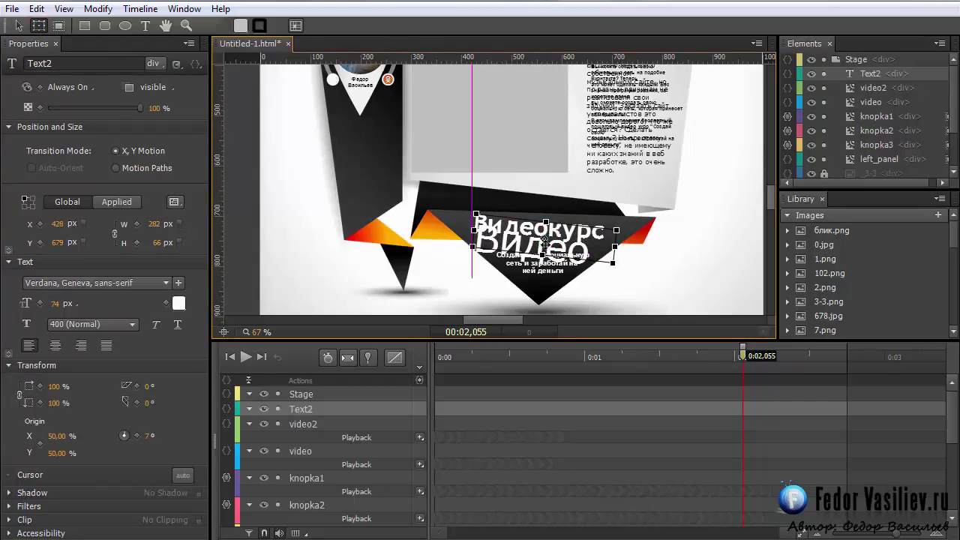
- Convert the Видео text element to a symbol named futer_tekst2 with its timeline set to autoplay
right_click(856, 70)
click(894, 316)
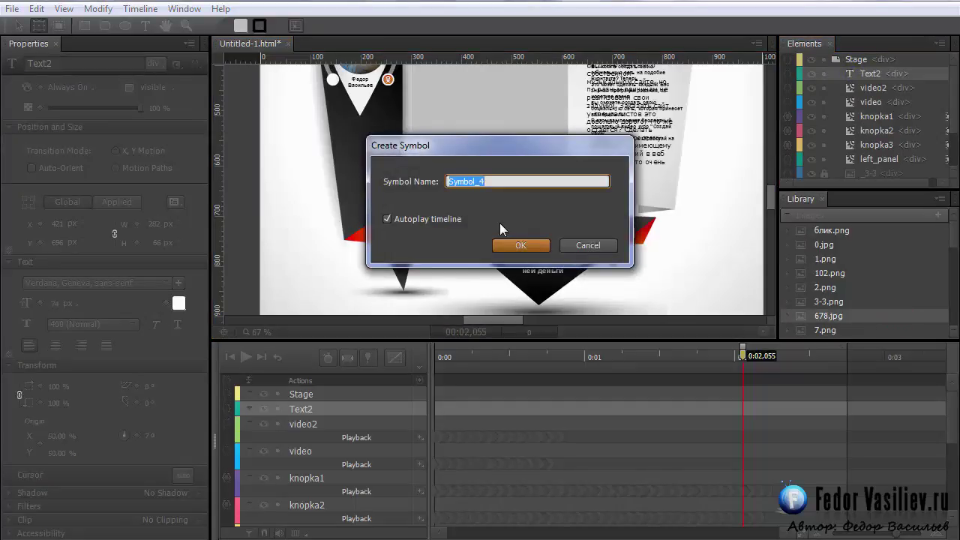
text(futer_tekst)
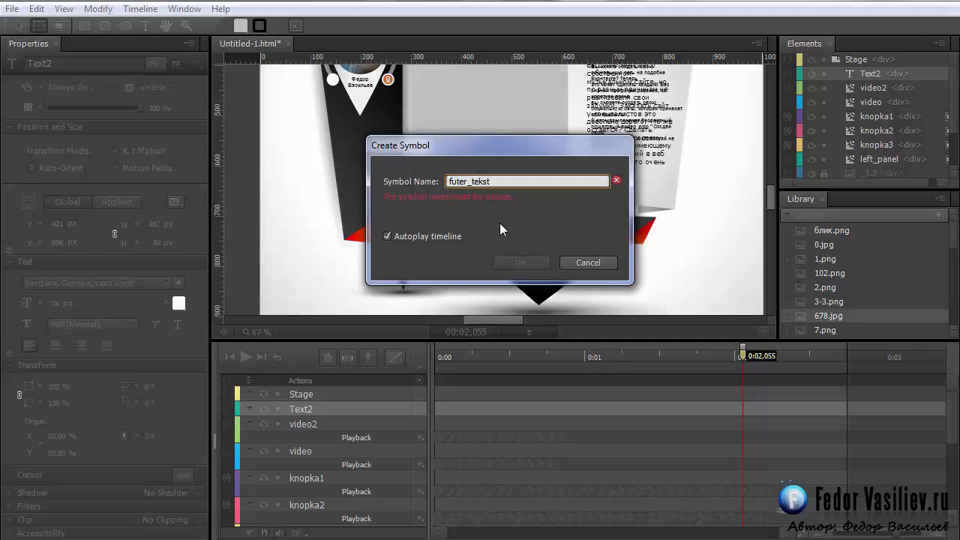
text( 2)
key(Left)
key(BackSpace)
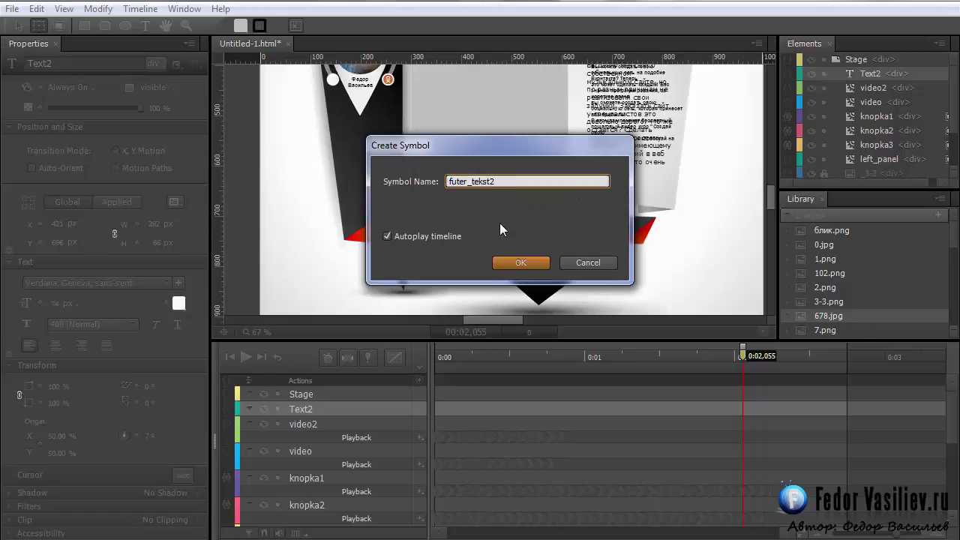
click(519, 263)
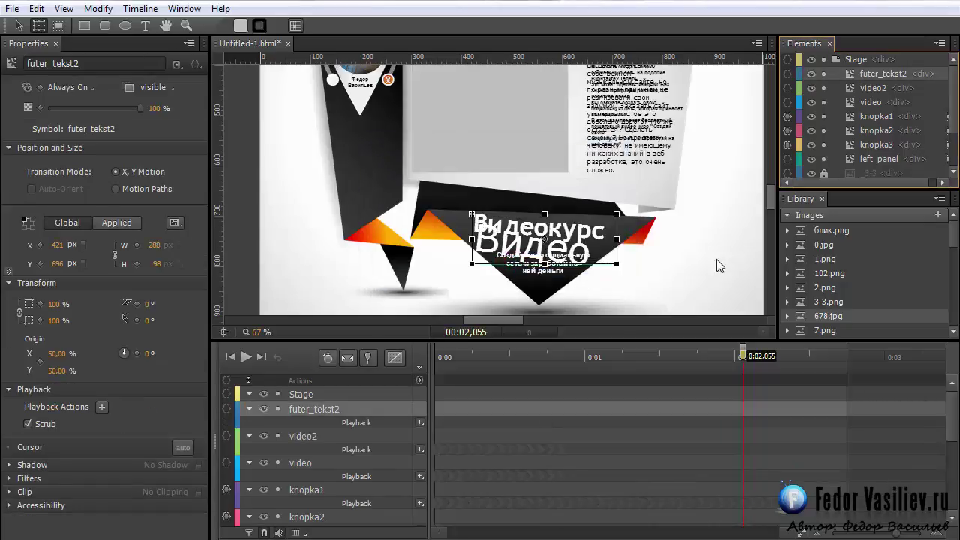
- Move futer_tekst2 down the element order to sit directly above futer_tekst, and select it
drag(861, 76, 890, 130)
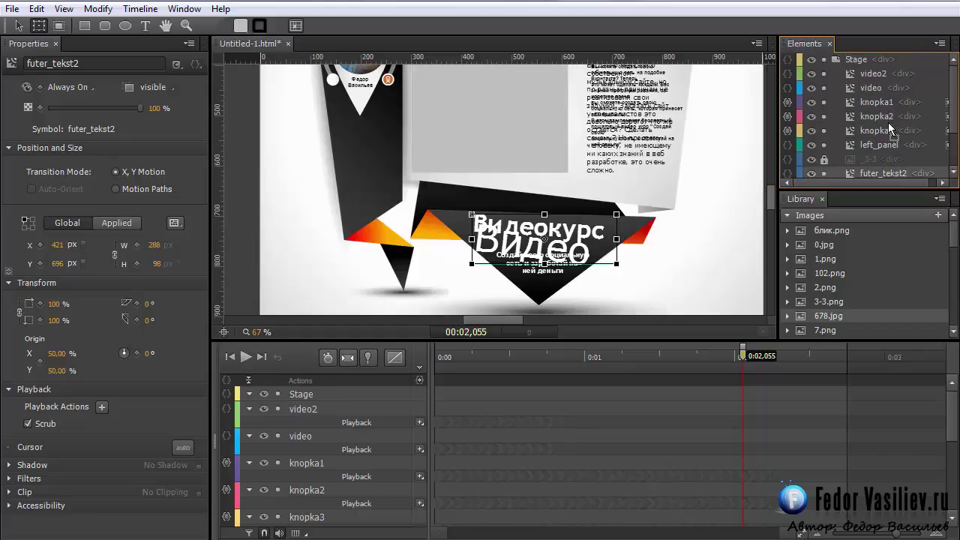
drag(952, 128, 955, 160)
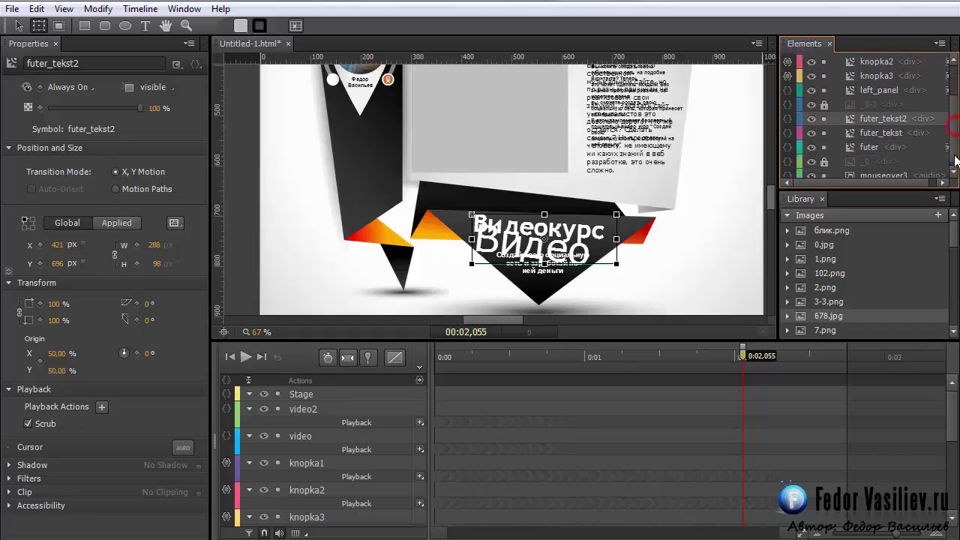
click(874, 132)
click(854, 118)
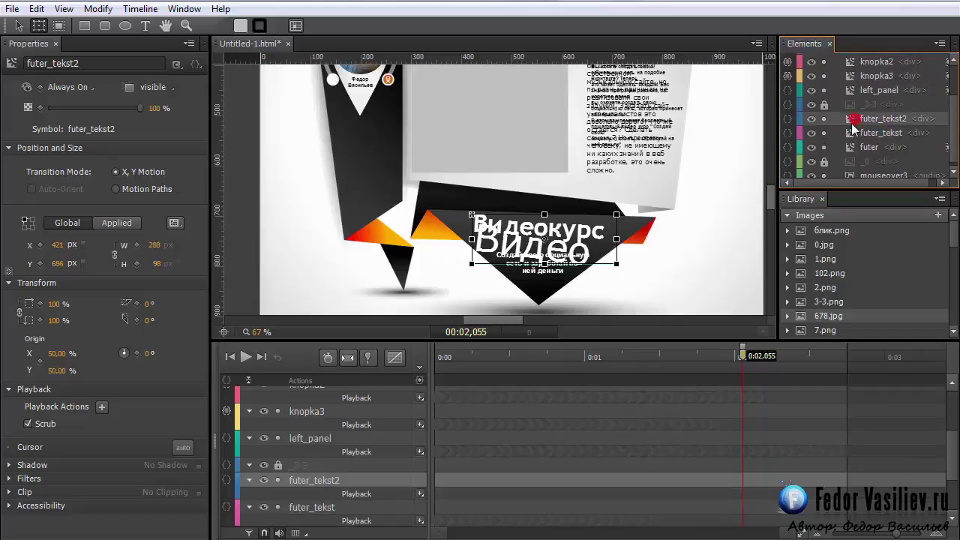
- Open the futer_tekst2 symbol and add a Stop trigger targeting futer_tekst2 at 0:00 on its timeline
double_click(855, 118)
click(437, 357)
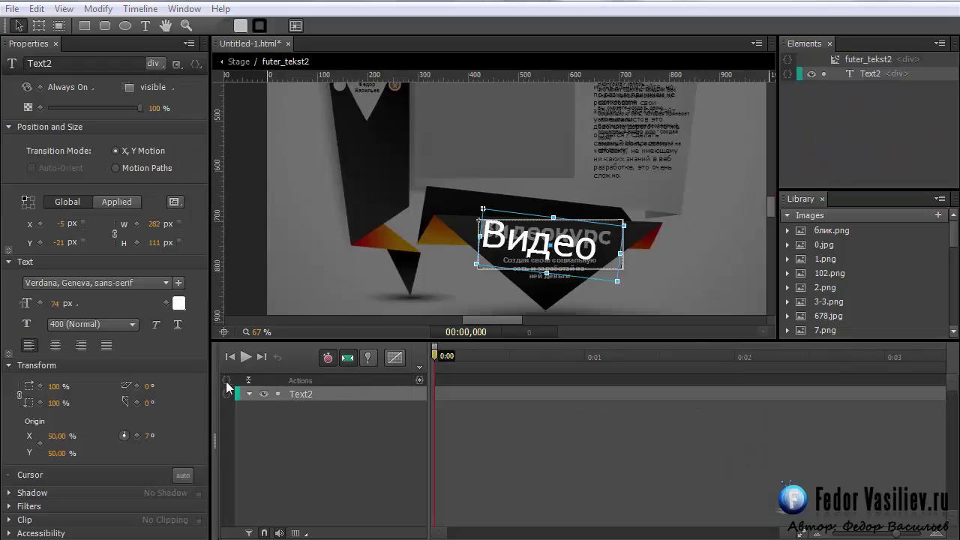
click(419, 380)
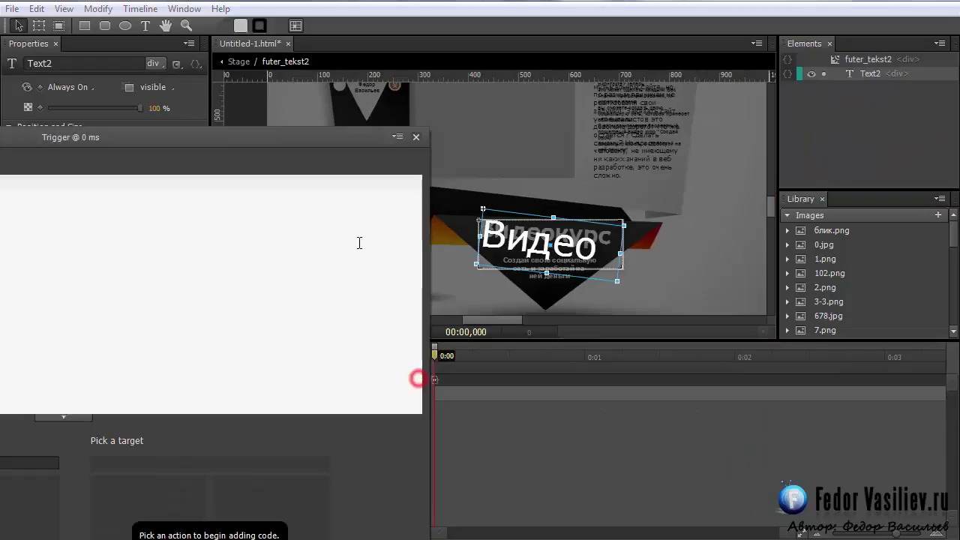
click(332, 137)
click(271, 366)
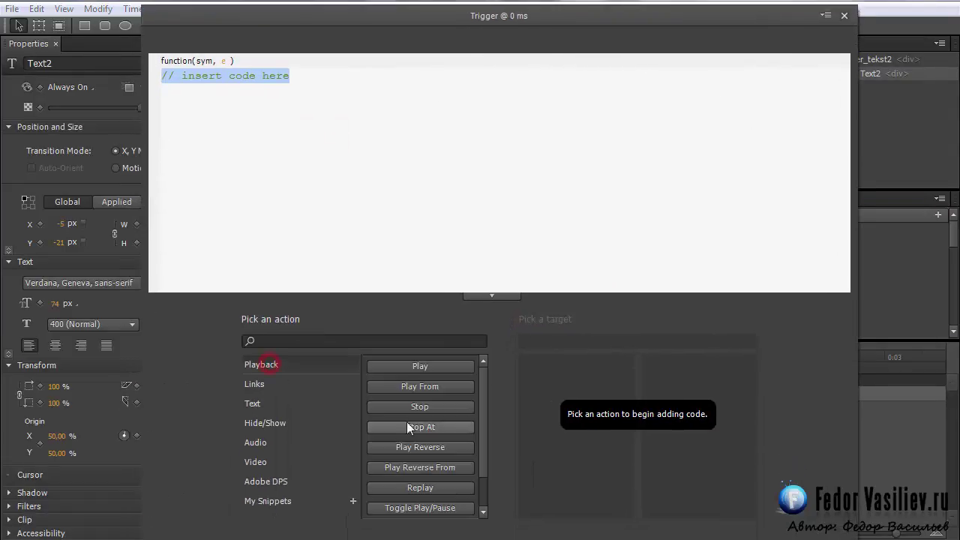
click(420, 406)
click(561, 386)
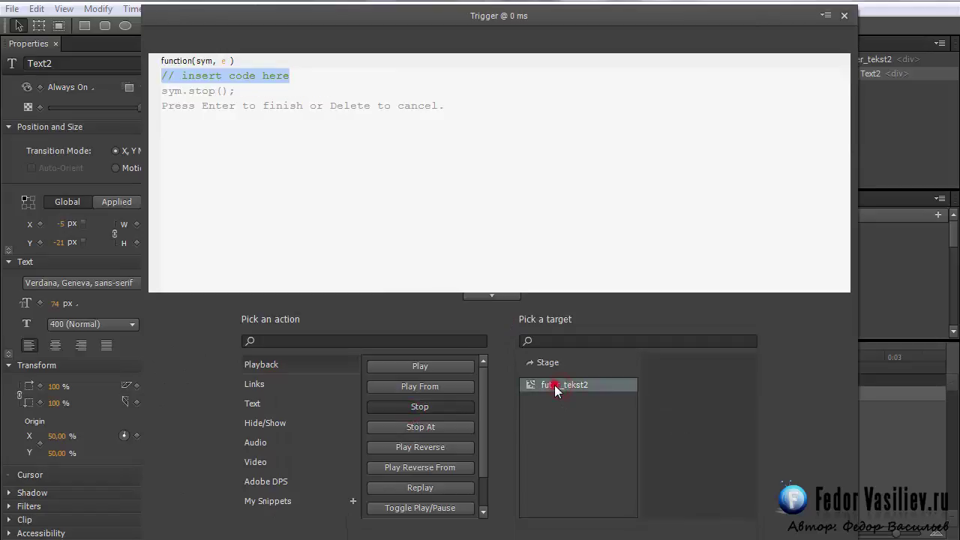
click(844, 15)
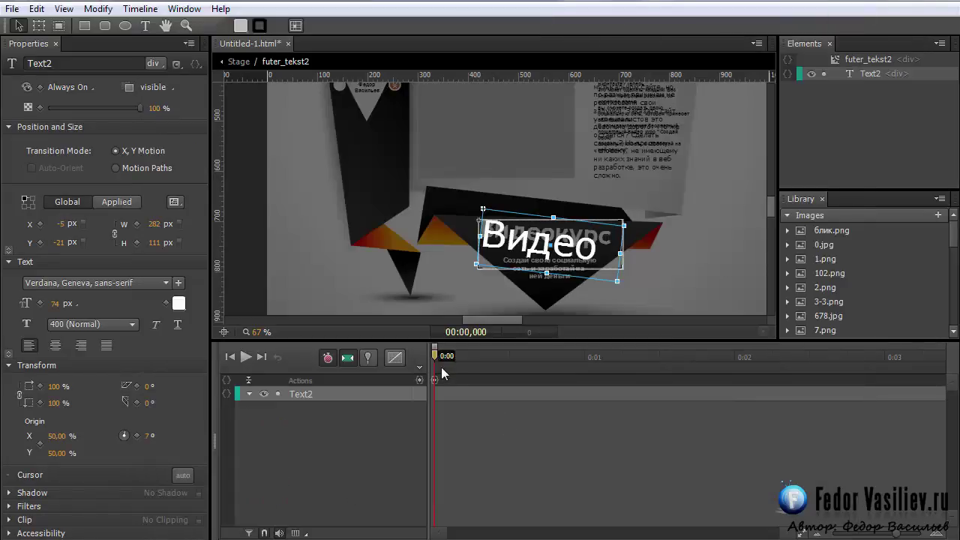
- Set the Видео text's display to Off at 0:00 and return to the main Stage
click(71, 88)
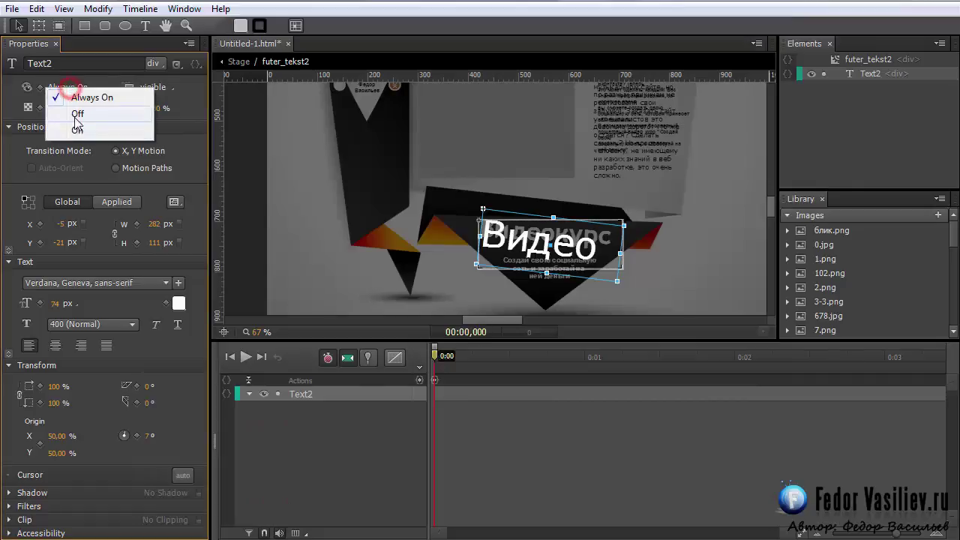
click(75, 111)
click(439, 355)
drag(440, 379, 418, 368)
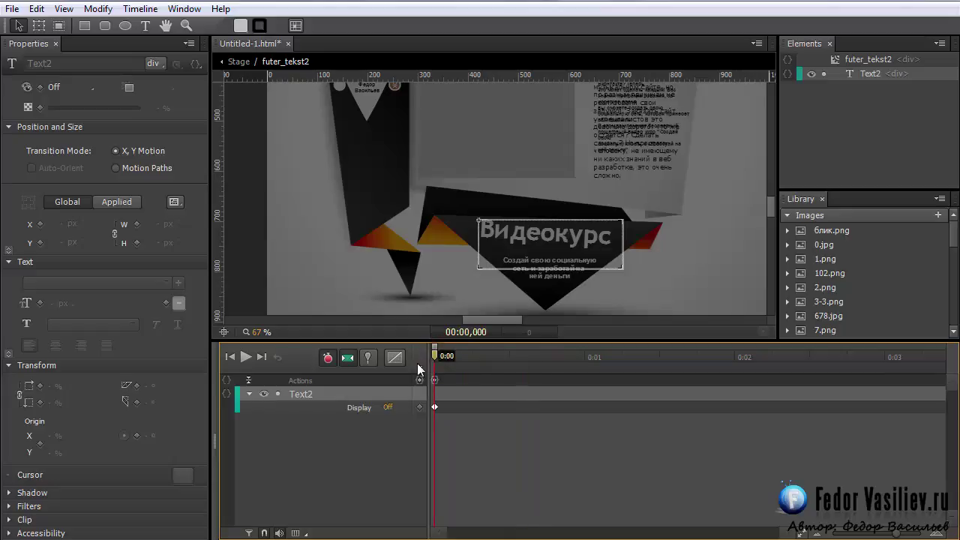
click(235, 62)
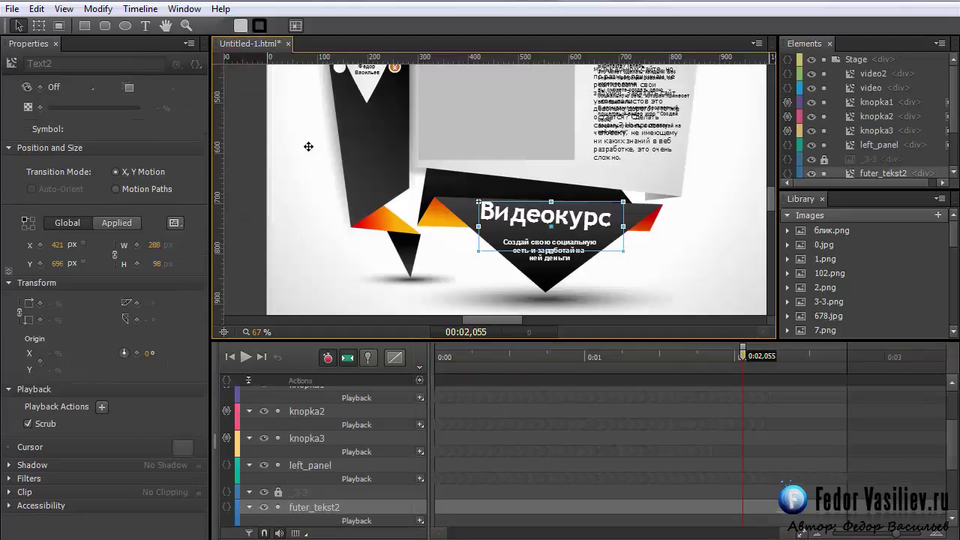
- Open the futer symbol, copy the timecode 00:00,750 at the end of its animation, and return to the Stage
click(873, 142)
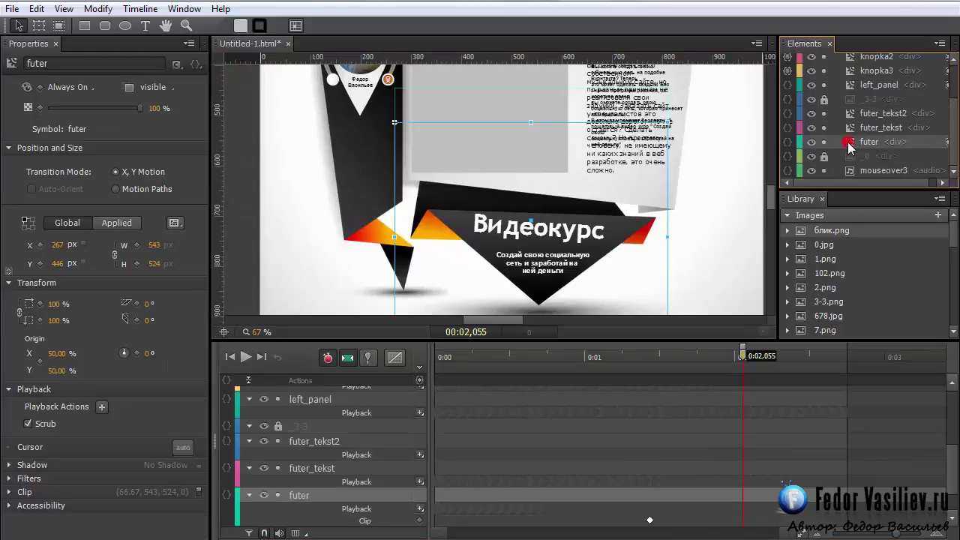
double_click(848, 142)
drag(487, 357, 546, 378)
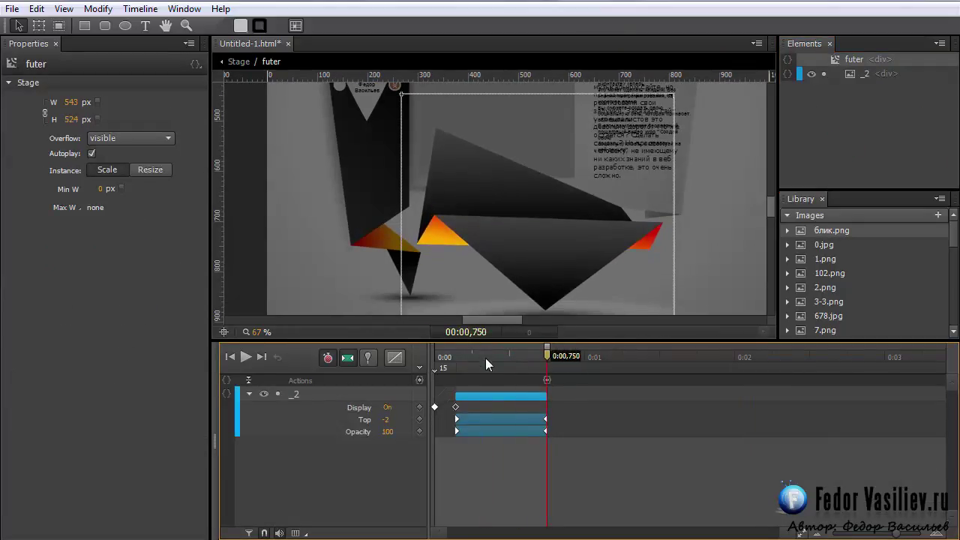
click(471, 334)
right_click(461, 330)
click(511, 385)
click(494, 452)
click(238, 63)
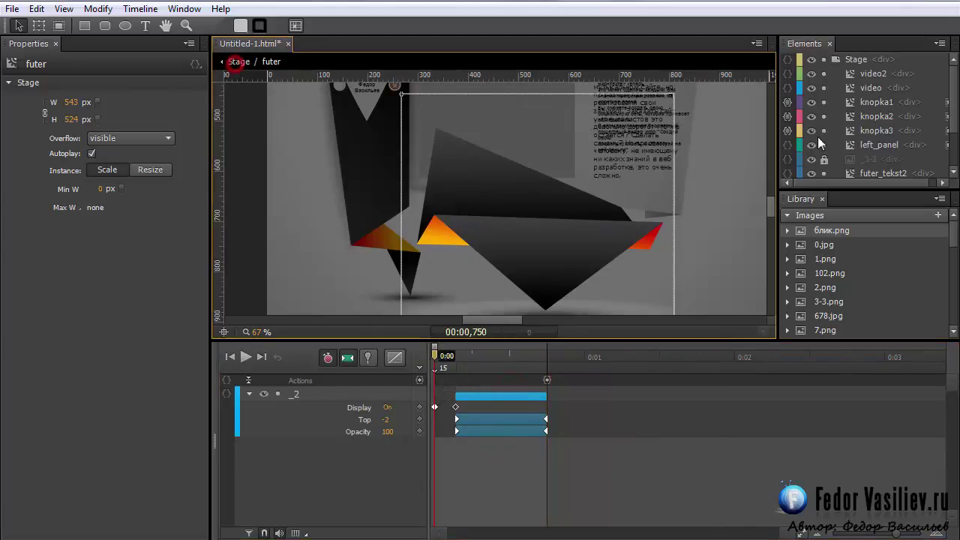
- Open the futer_tekst2 symbol and paste the copied timecode to place its playhead at 00:00,750
scroll(936, 171, down, 1)
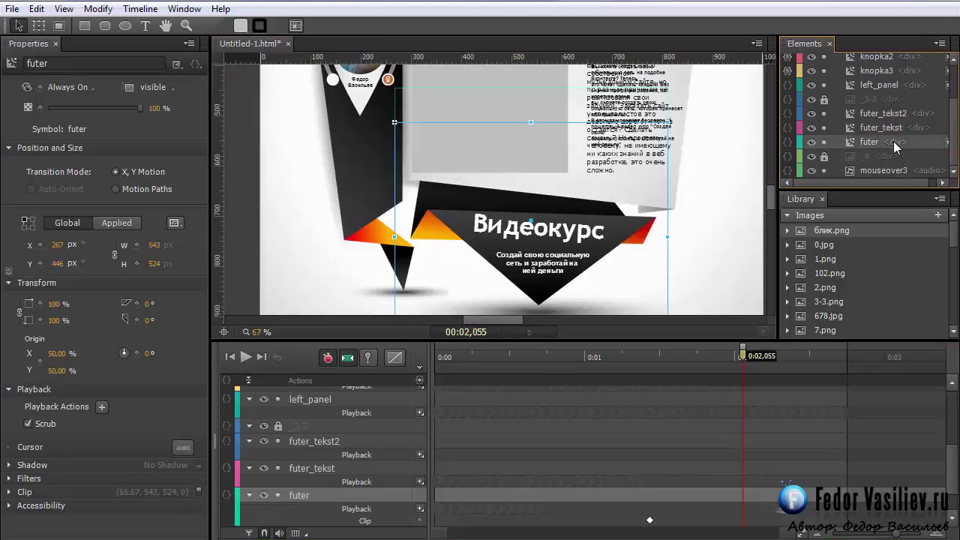
double_click(850, 113)
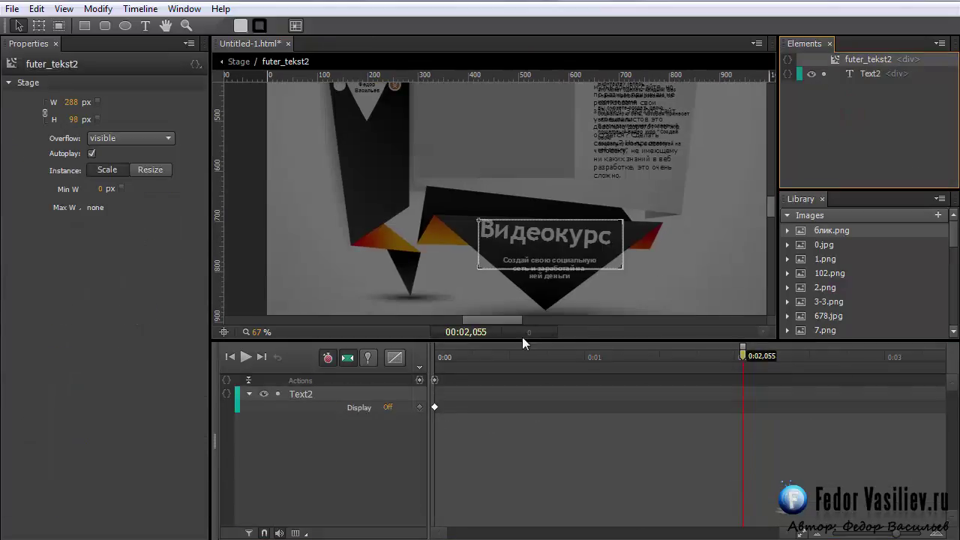
click(479, 333)
drag(478, 333, 446, 330)
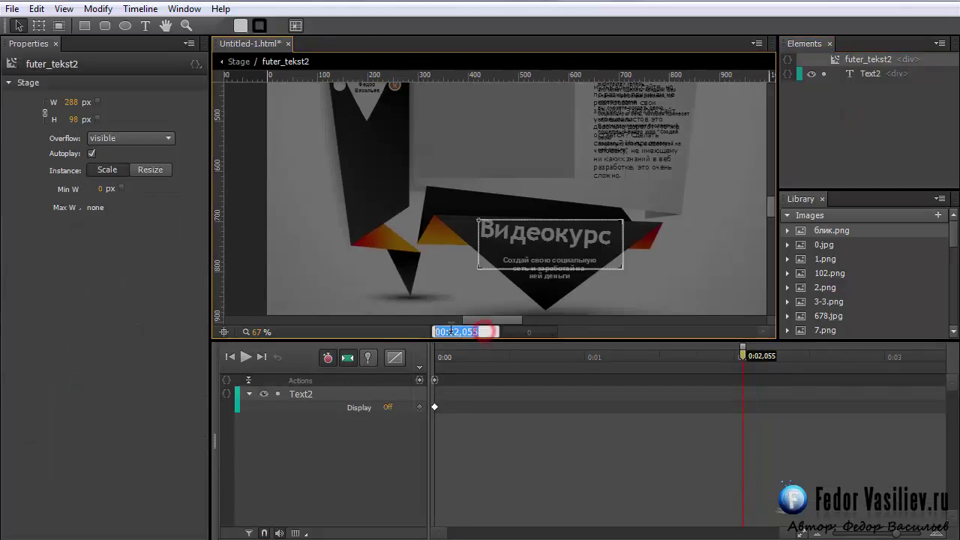
right_click(446, 331)
click(488, 397)
key(Return)
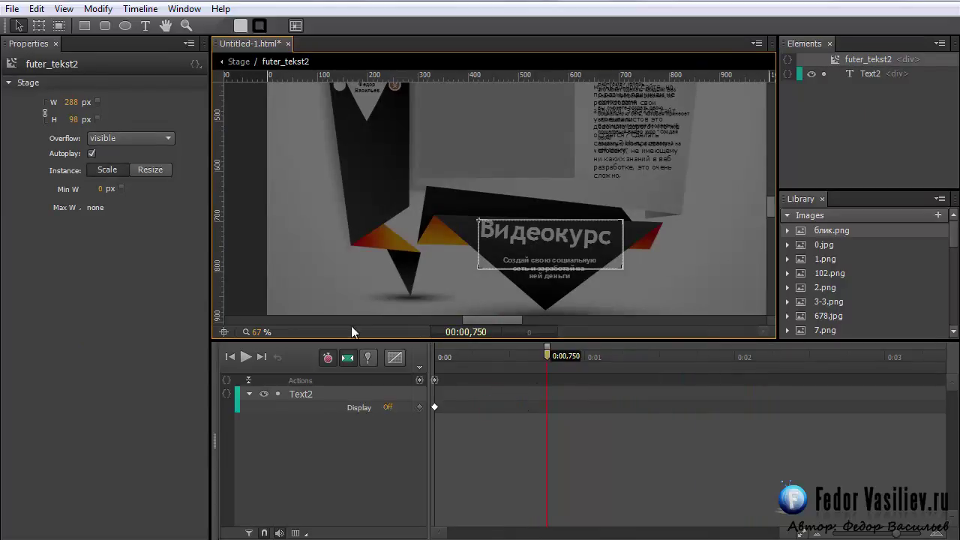
- Set the display of Text2 to On at 00:00,750
click(333, 398)
click(48, 88)
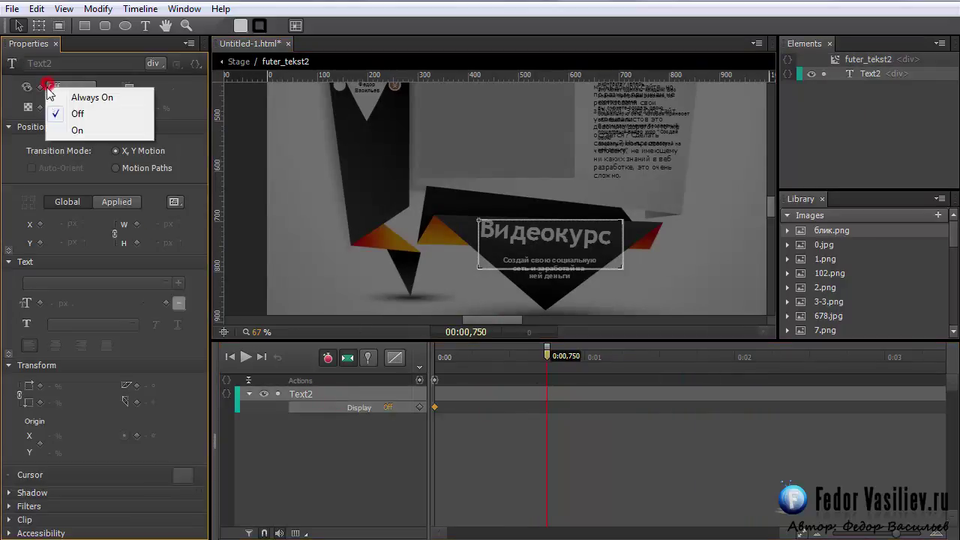
click(75, 128)
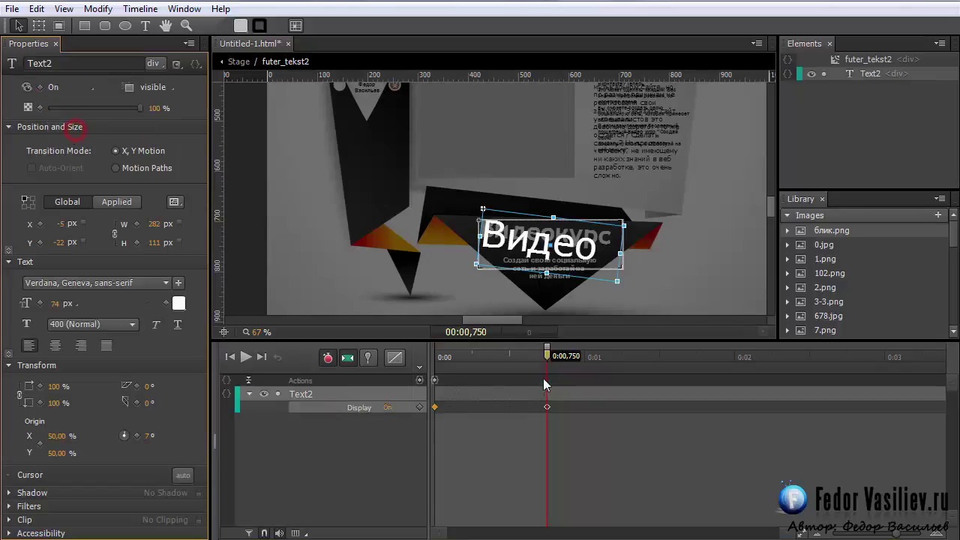
- Turn off automatic keyframing and move the Видео text to X 0 px, Y 0 px within the symbol
click(327, 358)
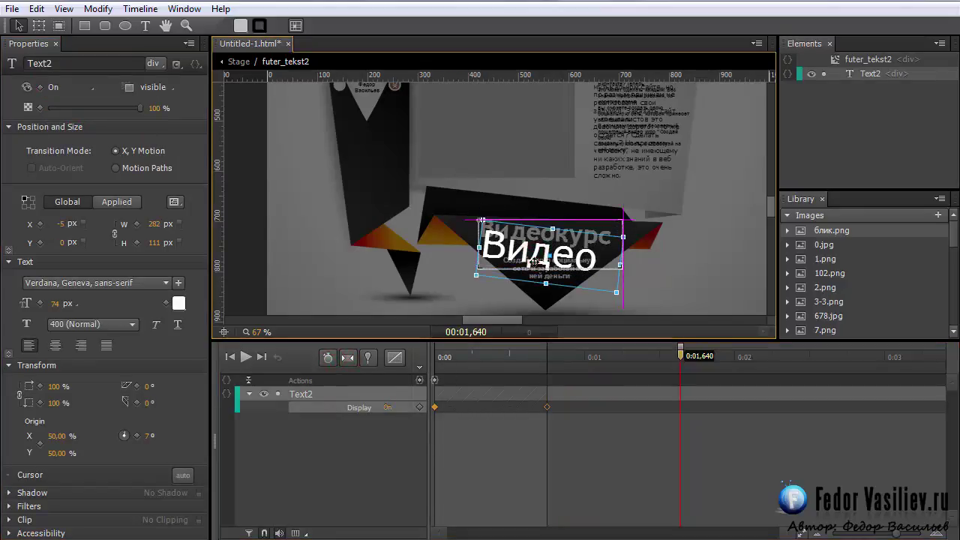
drag(533, 260, 535, 260)
- Turn automatic keyframing, transitions and the Pin on, with the Pin at 0:00,750 and the playhead at about 0:01,545
click(348, 362)
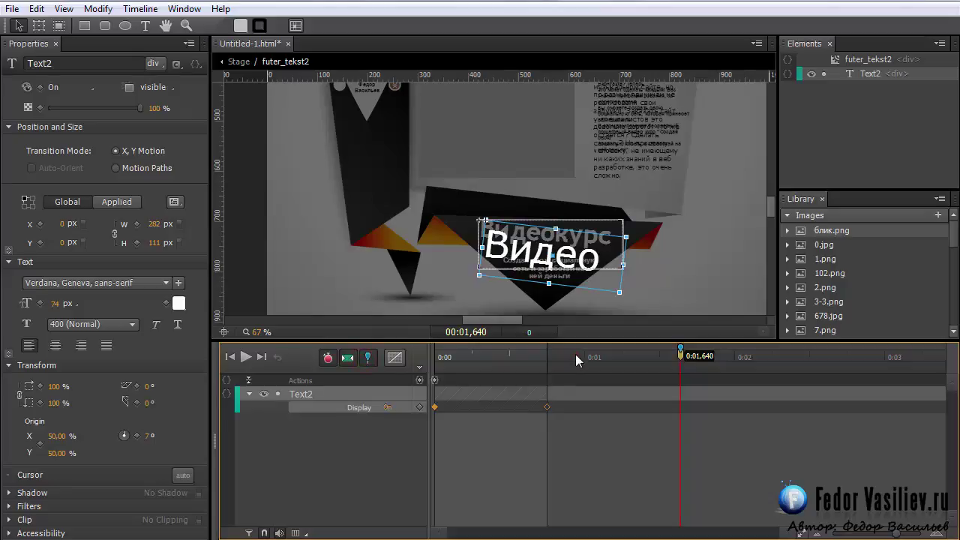
drag(576, 361, 551, 365)
mouse_move(677, 351)
mouse_down()
mouse_move(561, 353)
mouse_move(550, 361)
mouse_move(667, 377)
mouse_up()
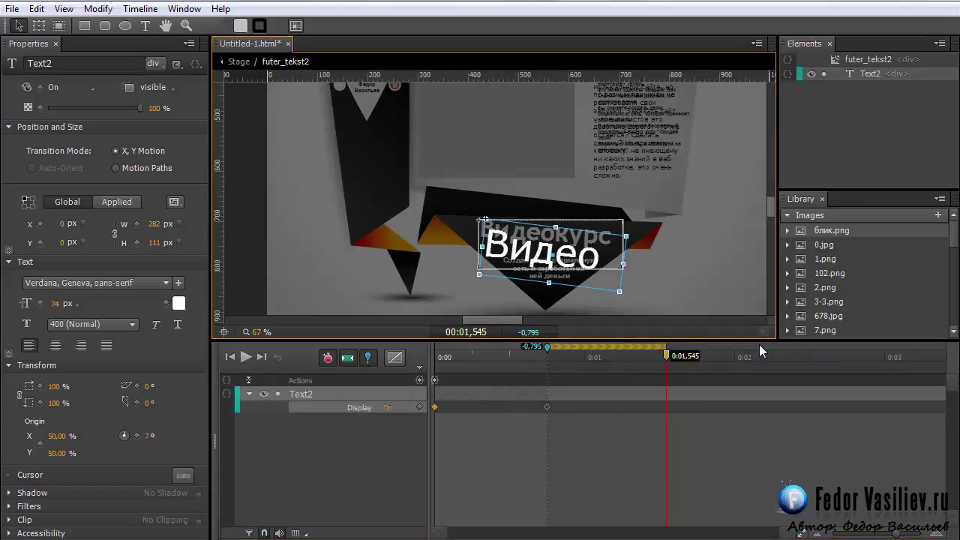
- Animate the Видео text upward to Y -20 px, ending at 0:01,545
key(Up)
key(Up)
key(Up)
key(Up)
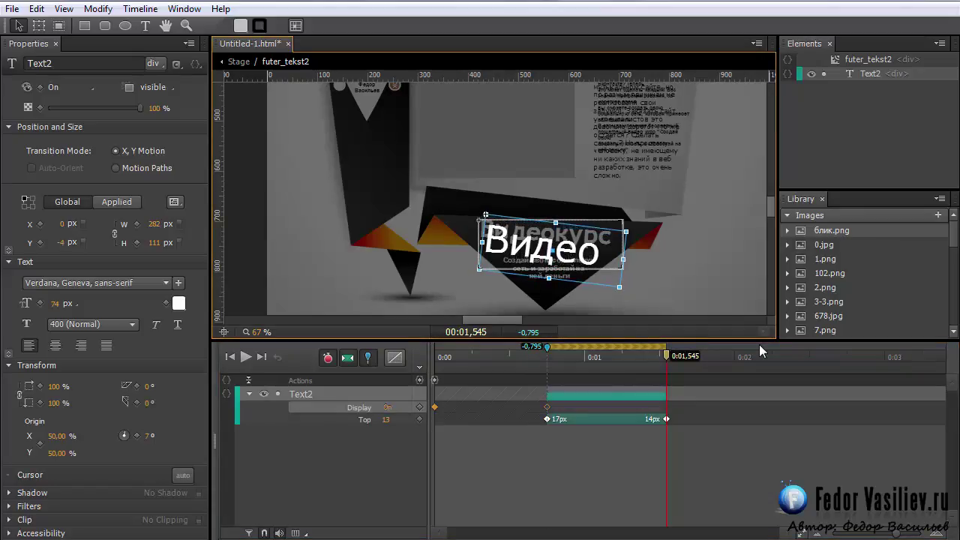
key(shift+Up)
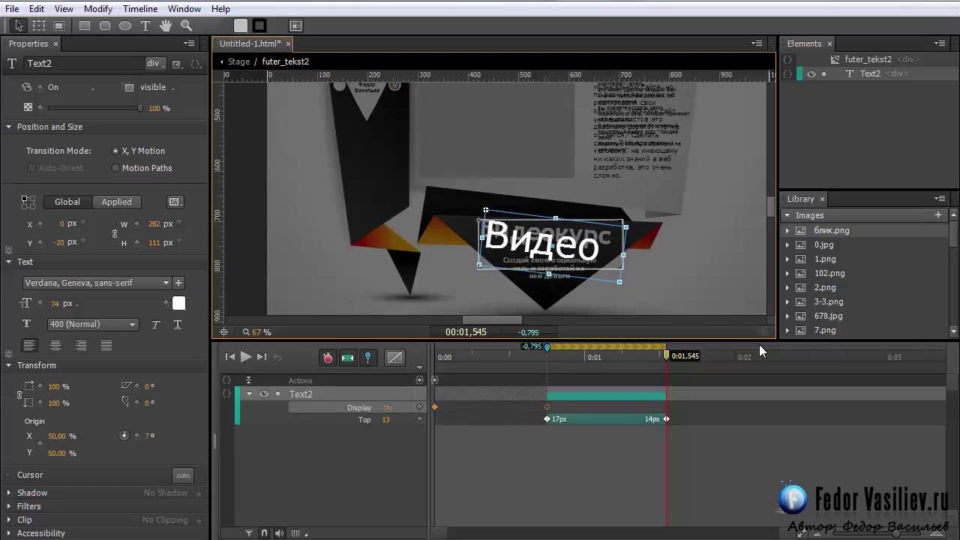
- Give Text2 an opacity transition from 0% to 100% by inverting a fade to 0%, and preview the animation from the start
drag(140, 108, 43, 108)
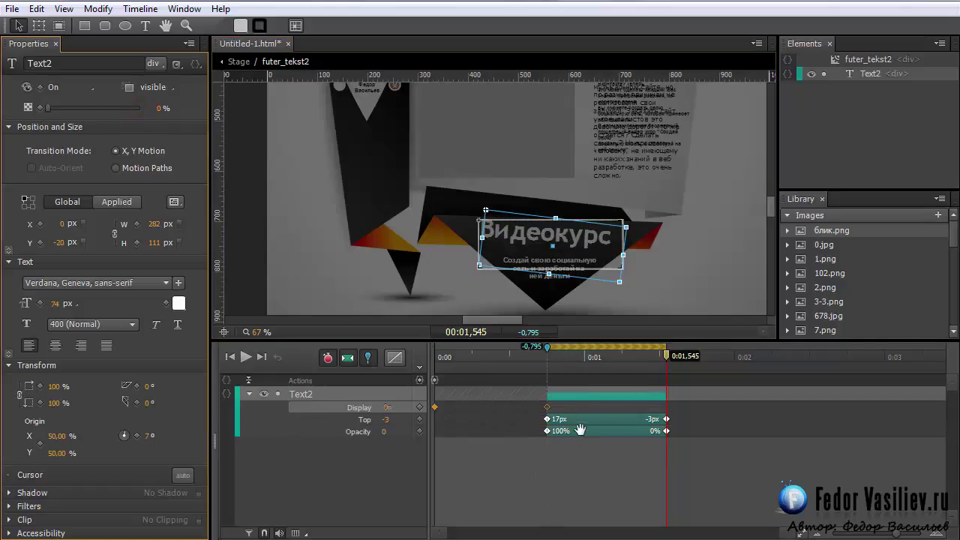
click(578, 432)
right_click(582, 433)
click(630, 536)
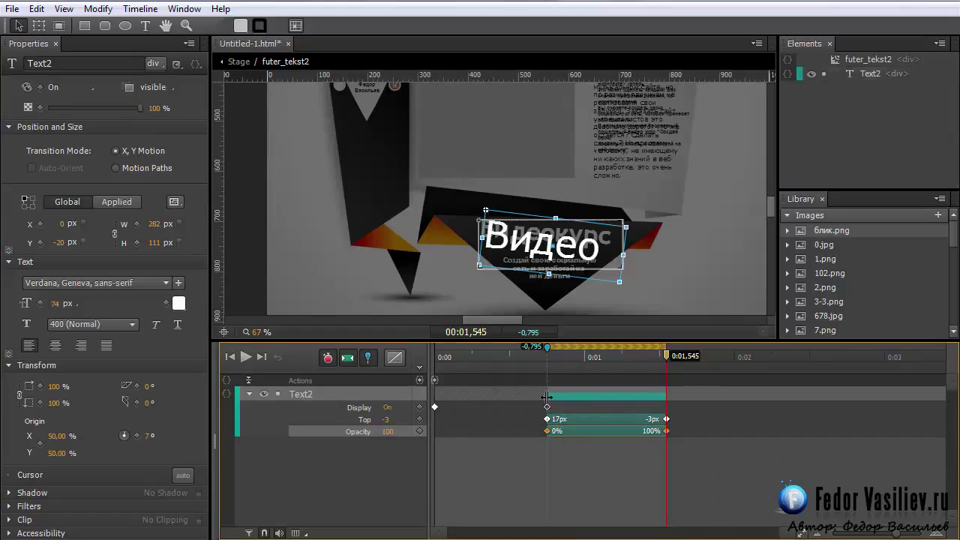
drag(495, 357, 420, 362)
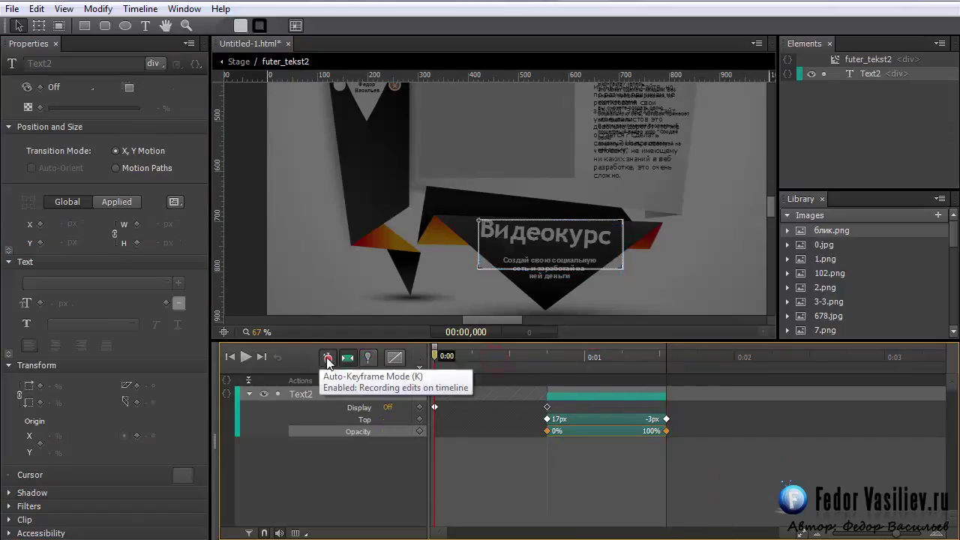
click(245, 357)
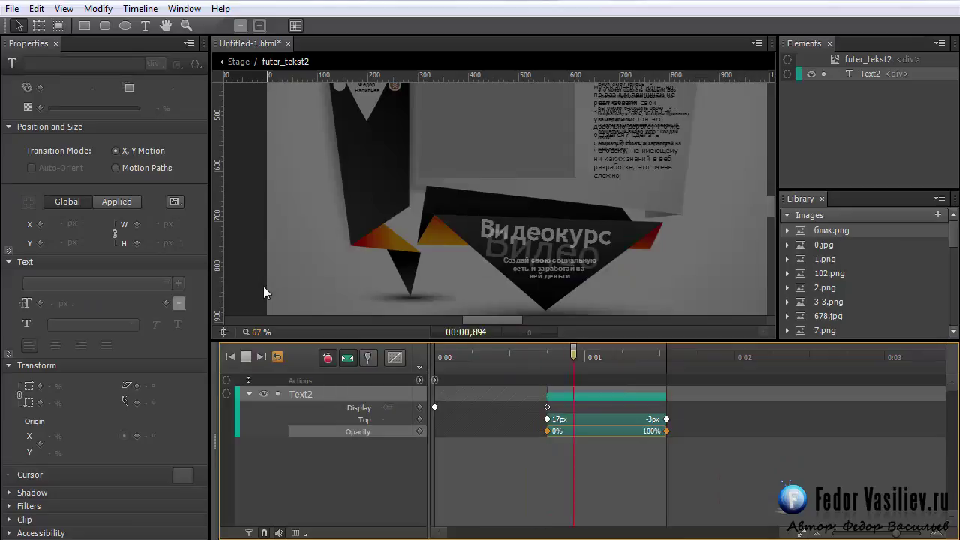
- Add a timeline trigger at 0:01,545 with a Stop action targeting futer_tekst2
click(418, 381)
drag(336, 145, 534, 15)
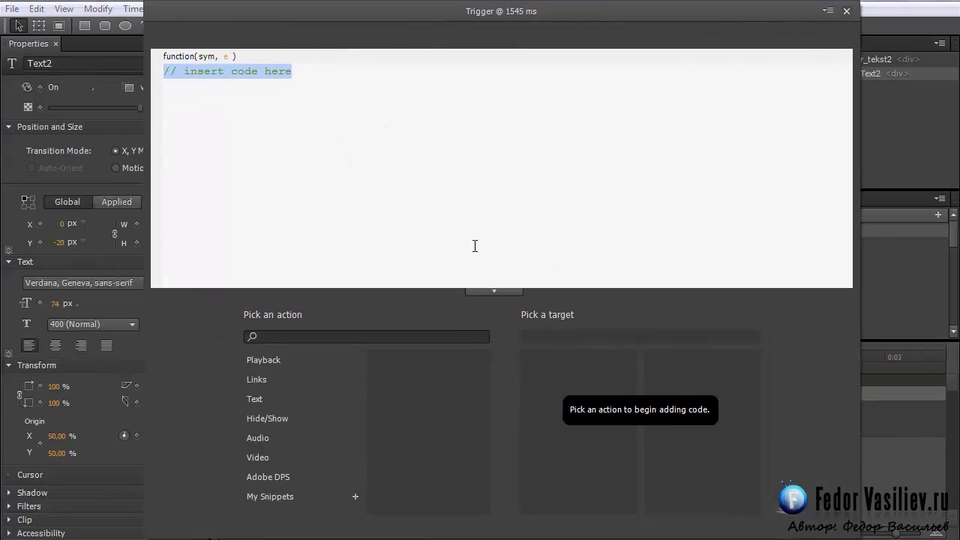
click(266, 360)
click(420, 403)
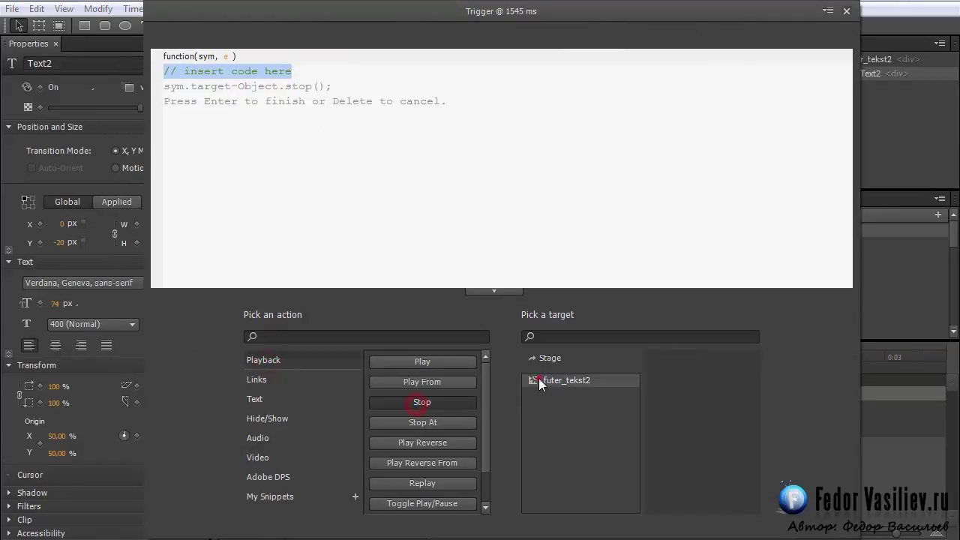
click(538, 379)
click(851, 11)
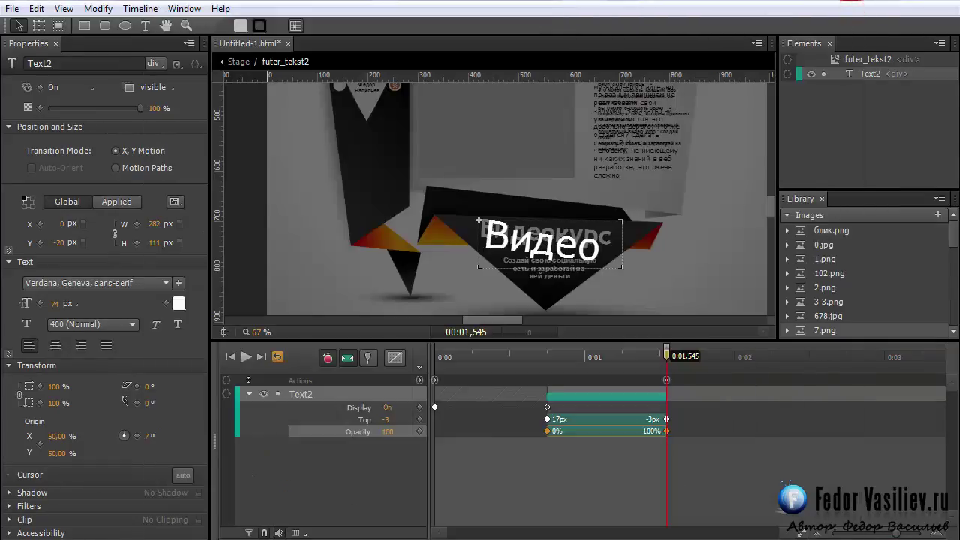
- Insert a label named 17 at 0:00 on the futer_tekst2 timeline
drag(666, 362, 408, 373)
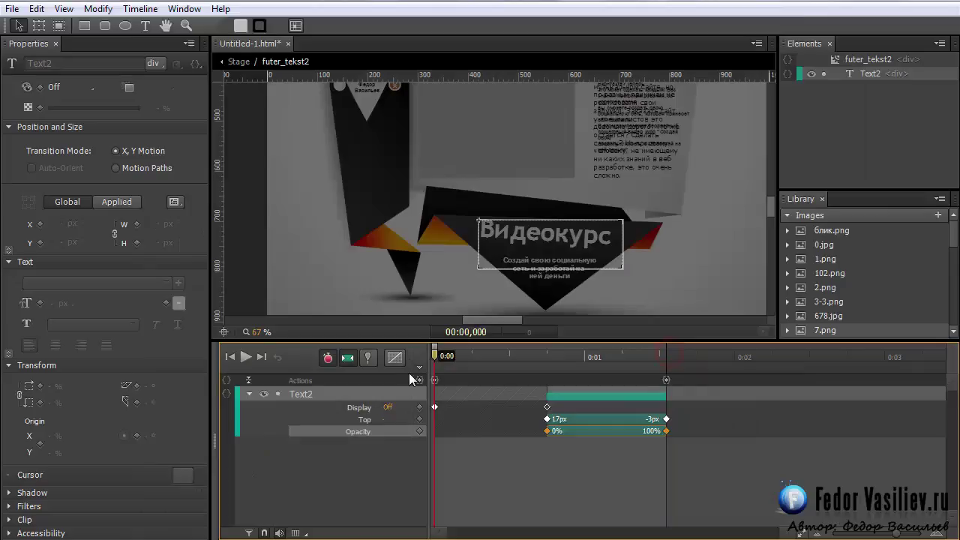
click(419, 372)
text(1)
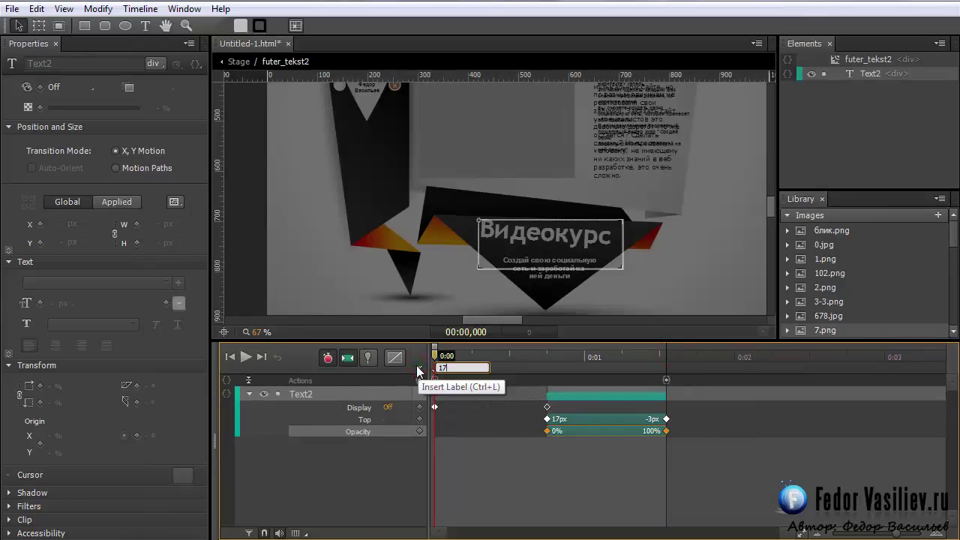
text(7)
key(Return)
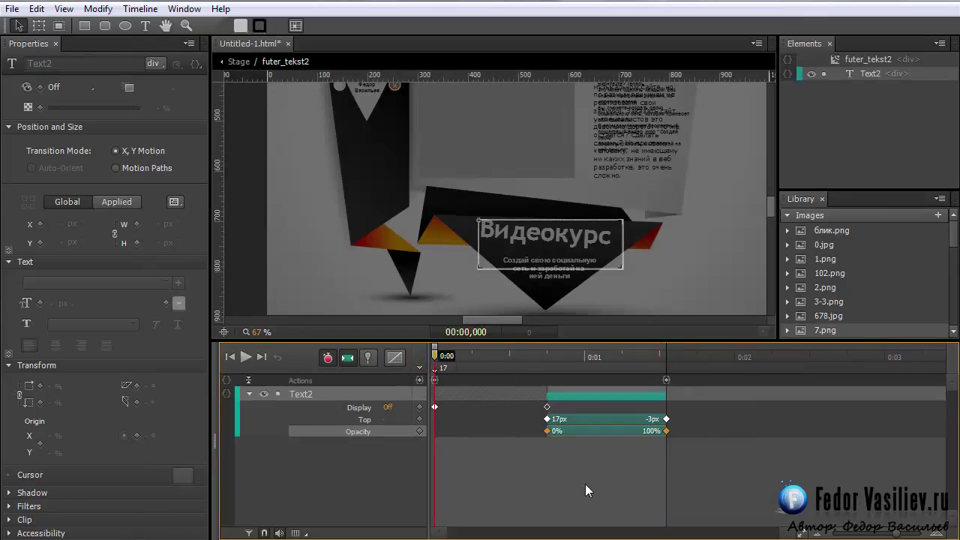
- Return to the Stage and add a Play action for futer_tekst2 from label "17" to knopka2's click code
click(240, 66)
click(954, 124)
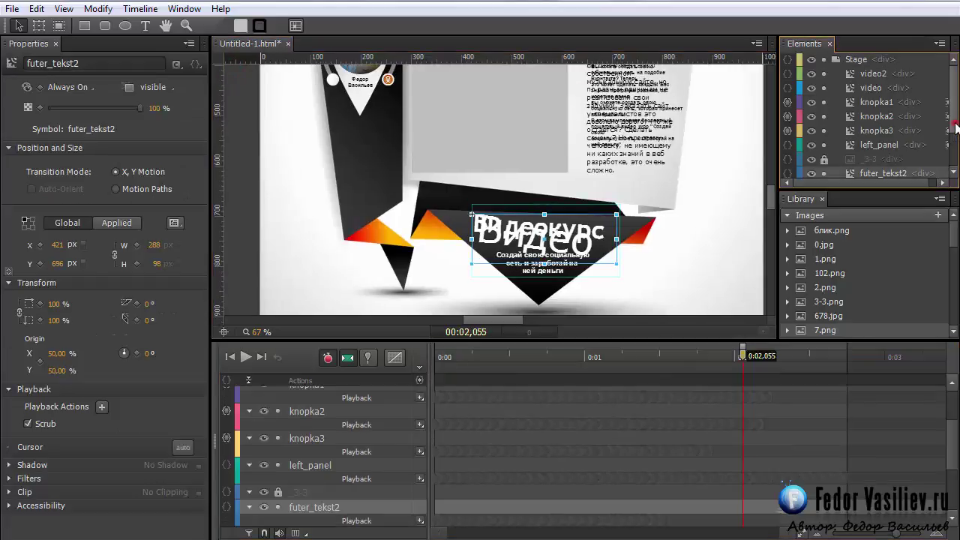
click(862, 114)
click(786, 117)
drag(314, 118, 438, 17)
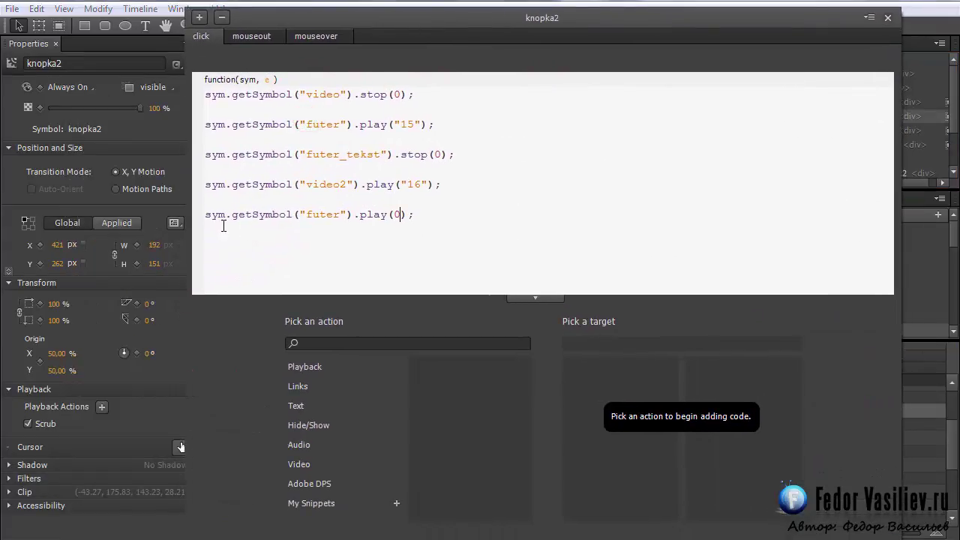
click(294, 366)
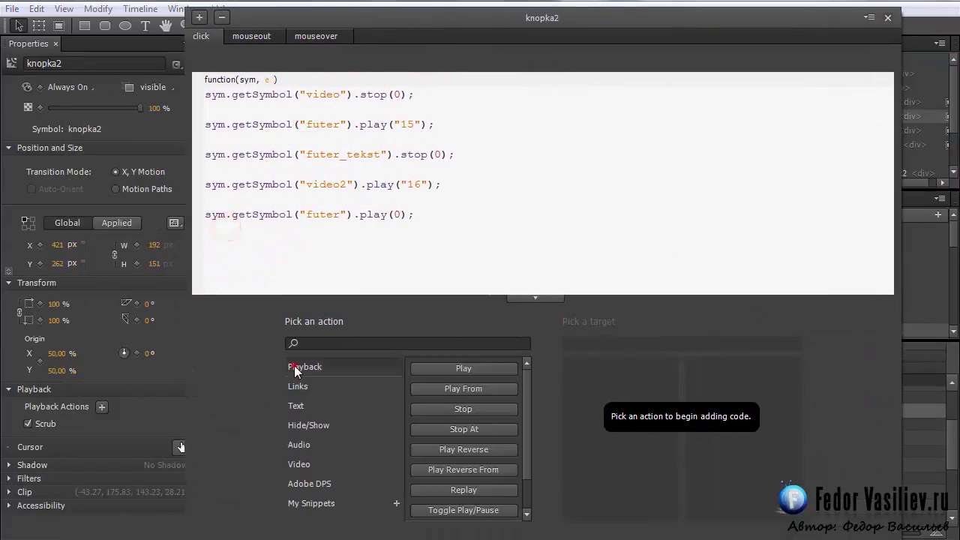
click(455, 368)
click(581, 387)
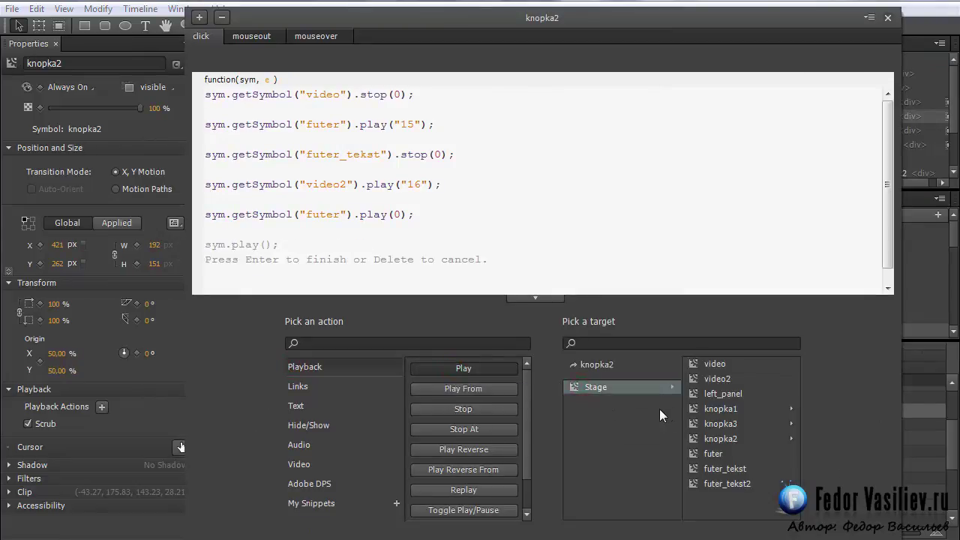
click(700, 485)
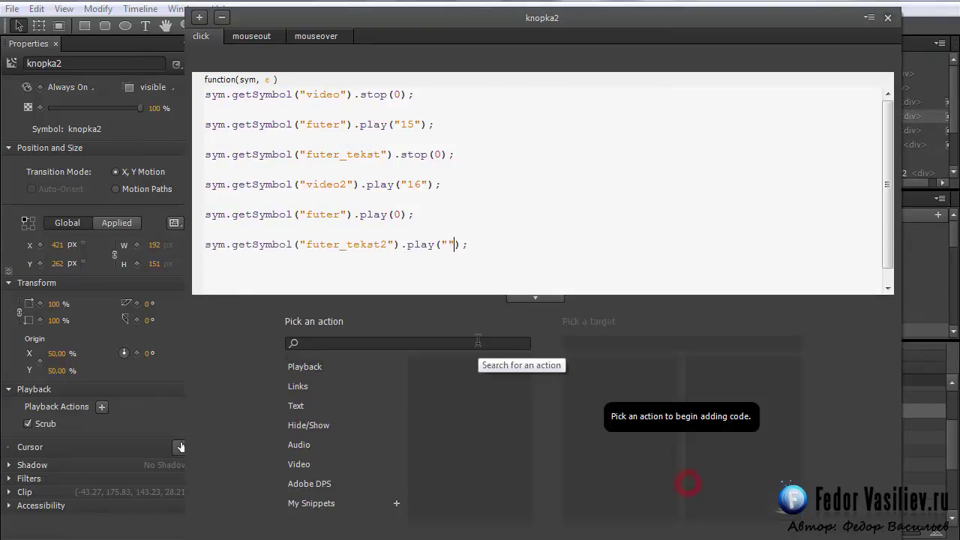
text(17)
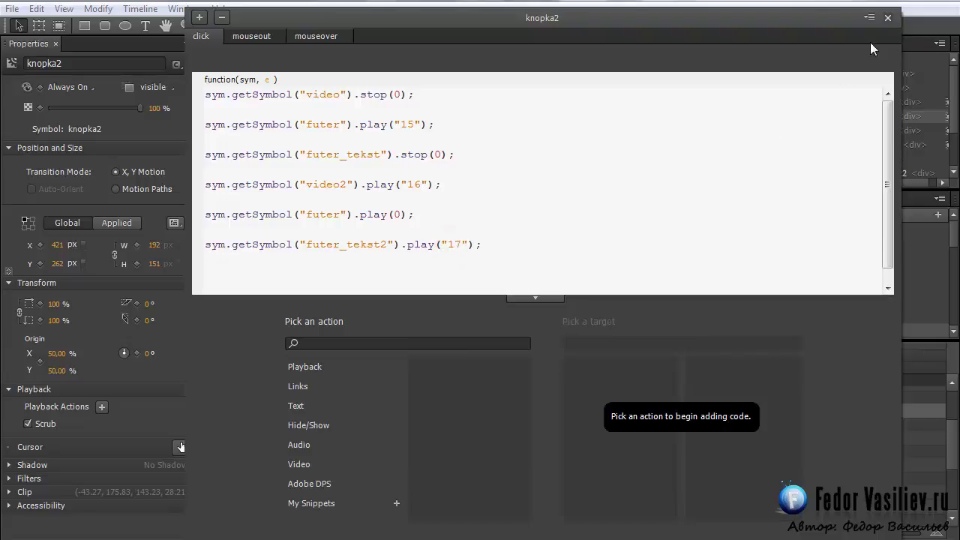
click(887, 17)
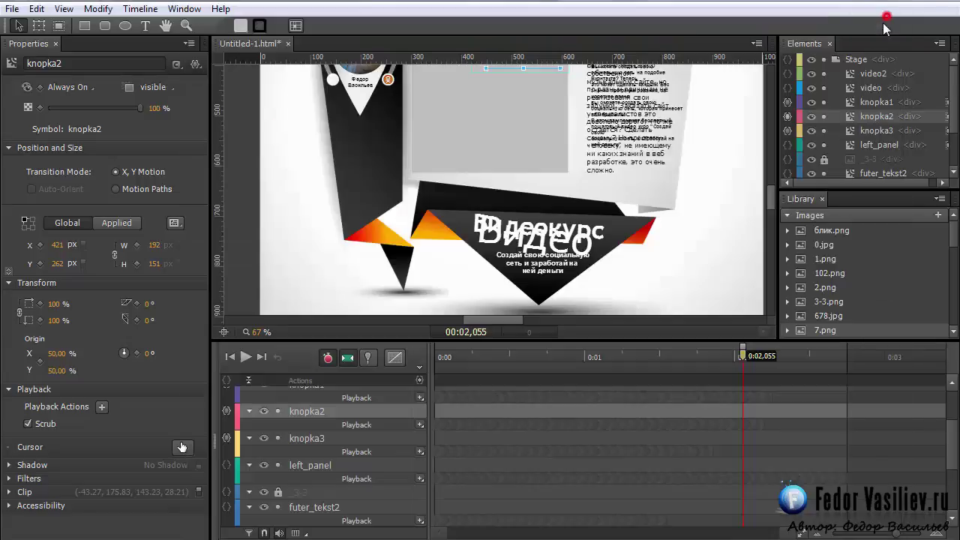
- Preview the page in the browser and test the Курс2 button several times
key(ctrl+Return)
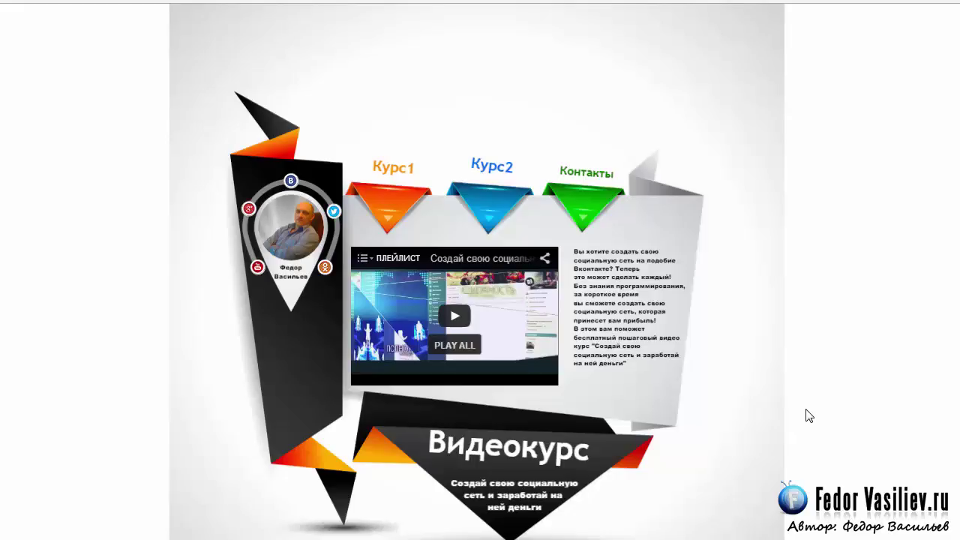
click(492, 215)
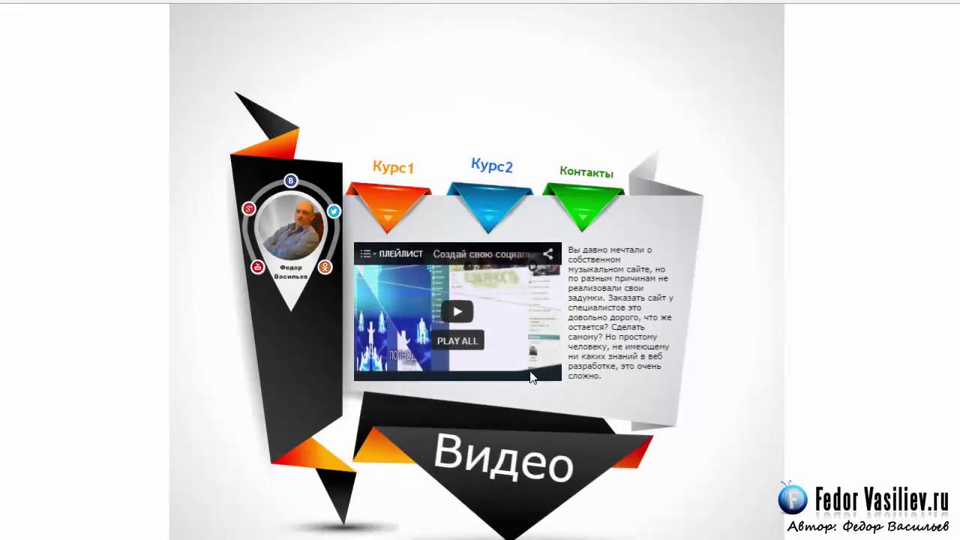
click(491, 213)
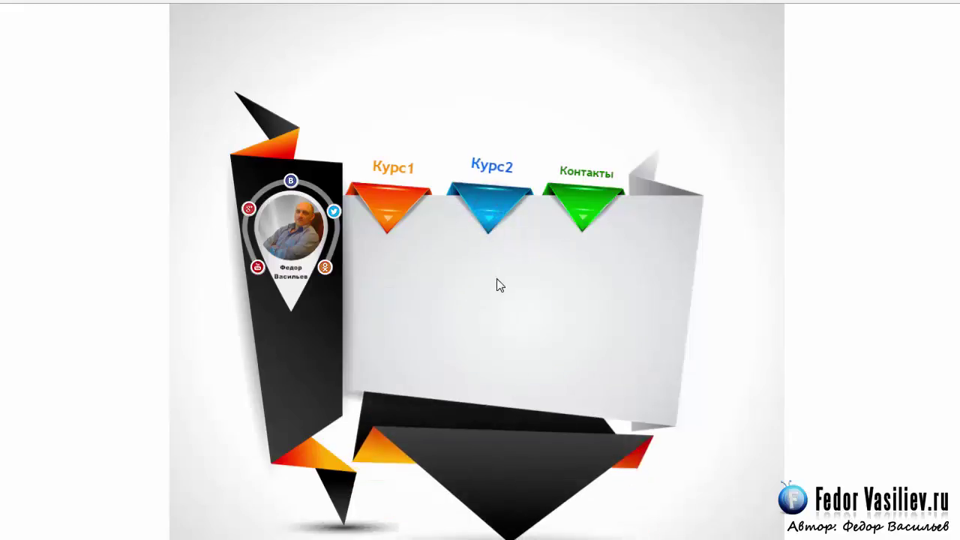
click(487, 214)
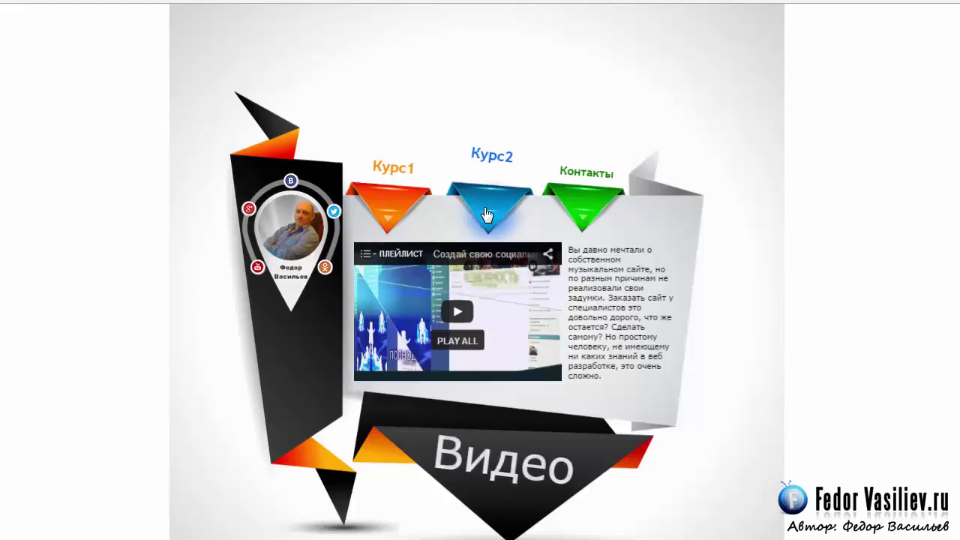
- Inside the video2 symbol, move timeline label 16 from the start to 0:00,040 and return to the Stage
click(486, 215)
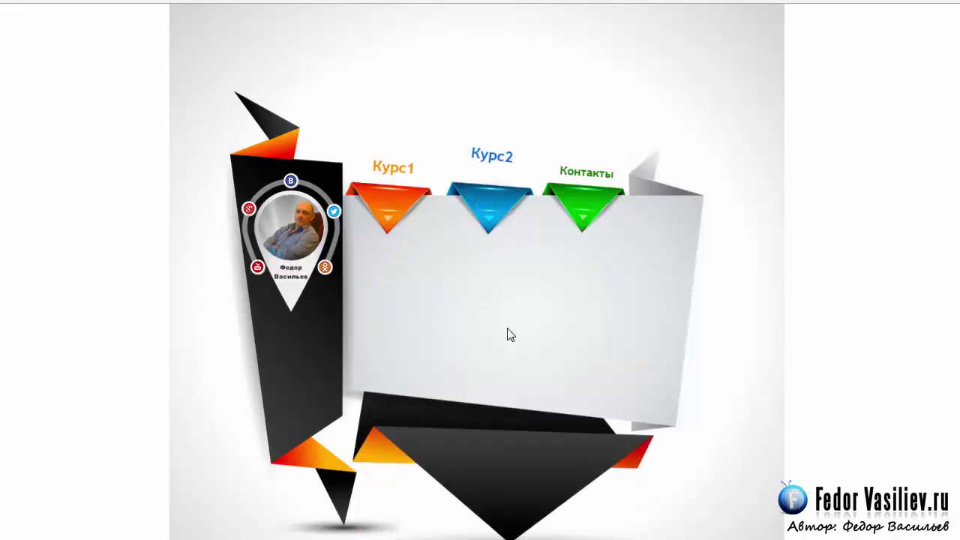
mouse_move(433, 390)
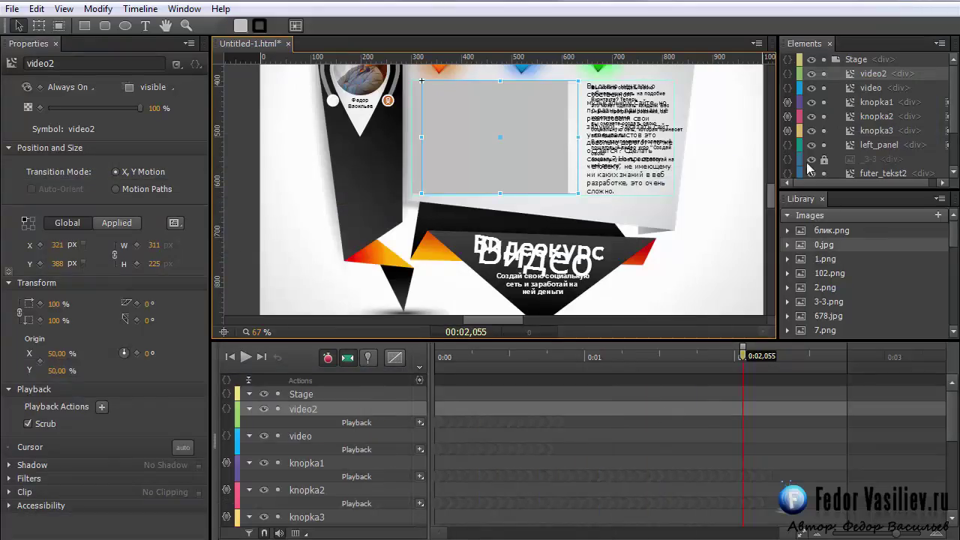
double_click(854, 74)
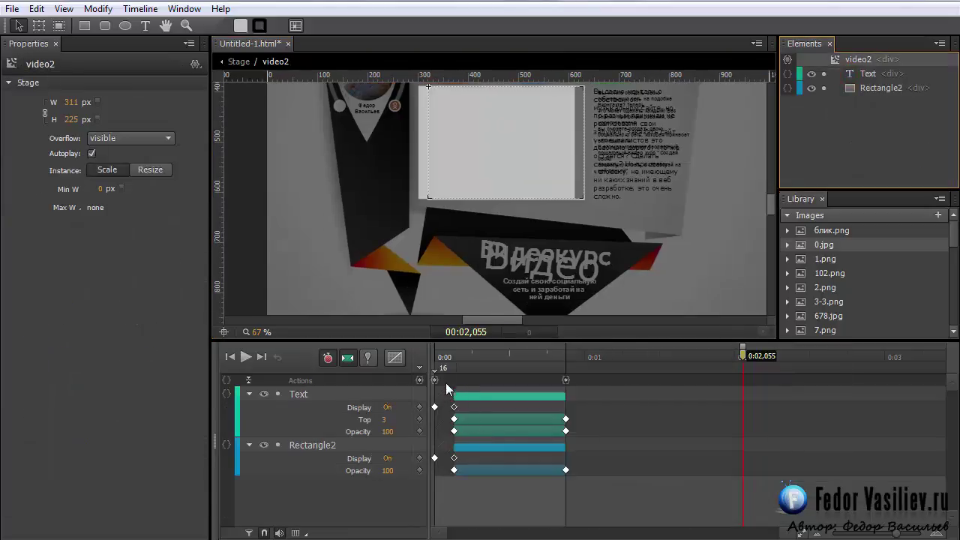
click(438, 373)
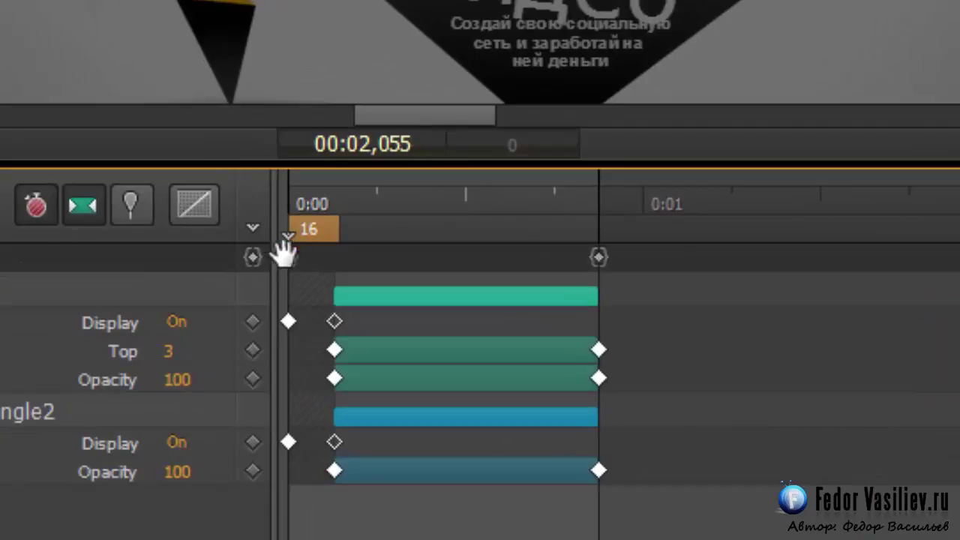
drag(322, 214, 272, 215)
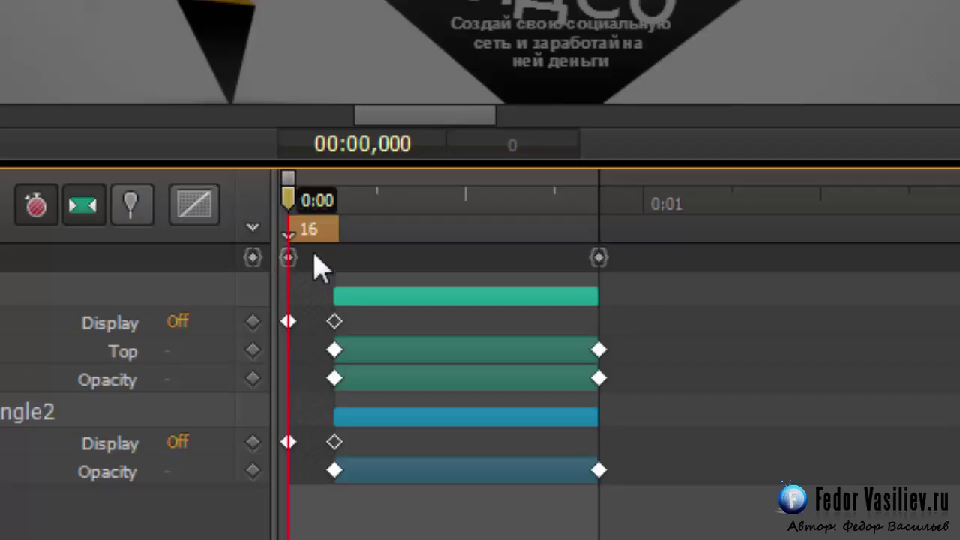
drag(313, 235, 327, 238)
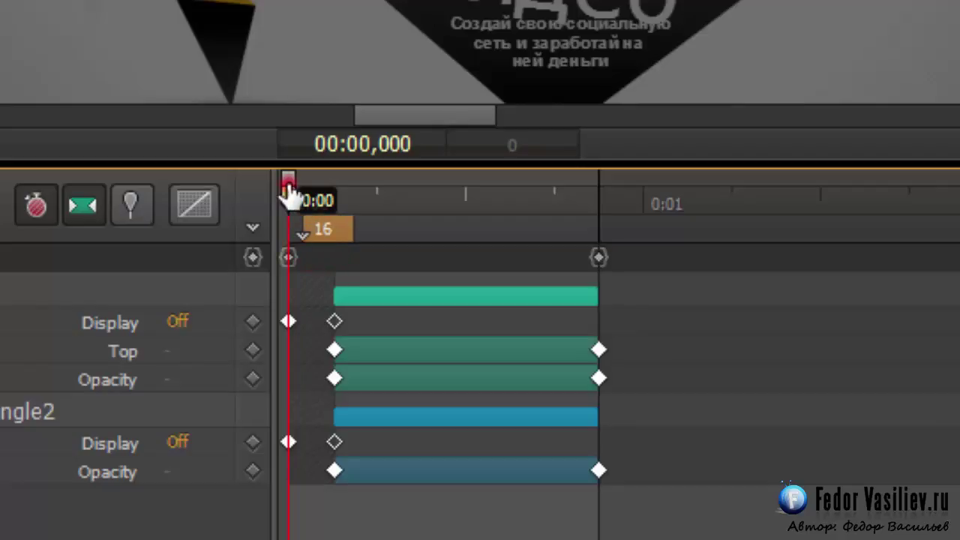
drag(287, 188, 305, 197)
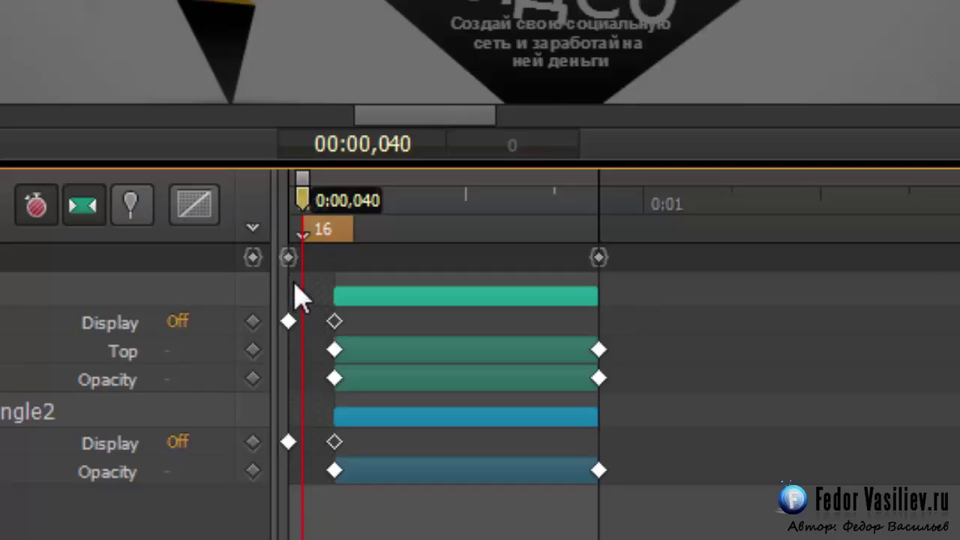
drag(301, 199, 282, 201)
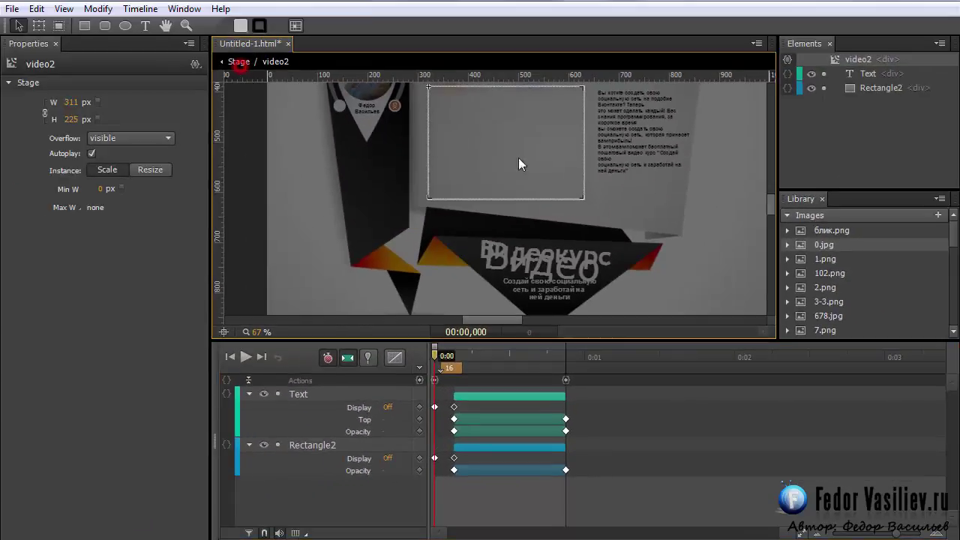
click(239, 61)
- Inside the futer_tekst2 symbol, move timeline label 17 from the start to 0:00,040 and return to the Stage
scroll(860, 159, down, 2)
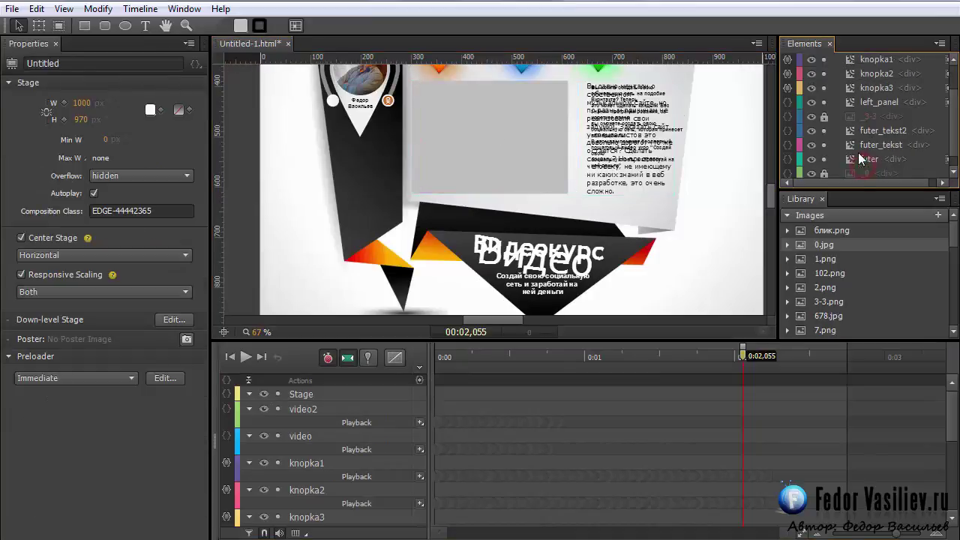
double_click(853, 132)
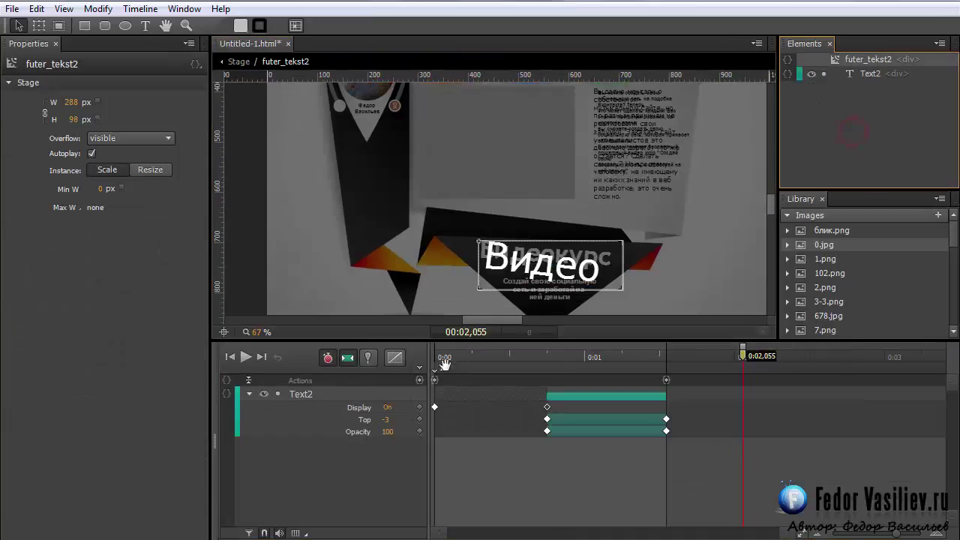
click(444, 370)
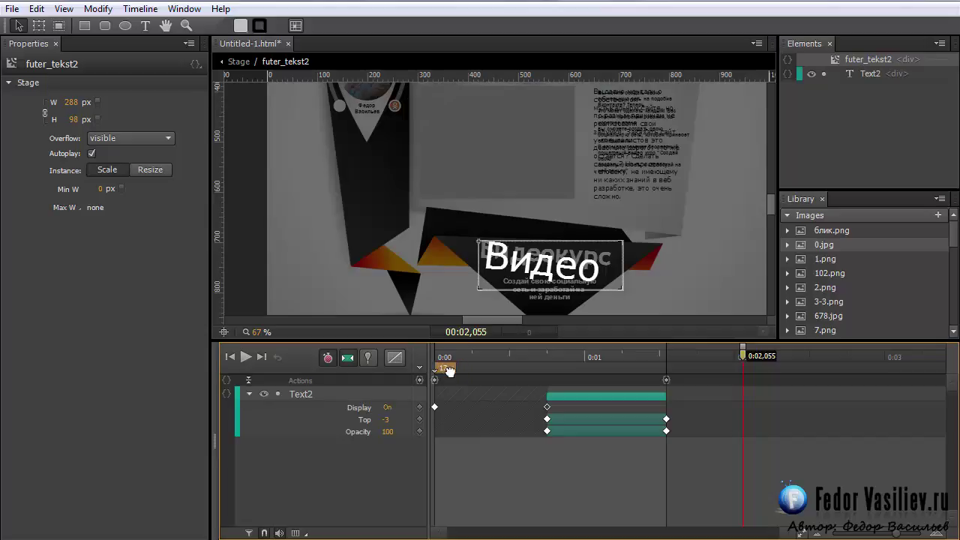
click(444, 356)
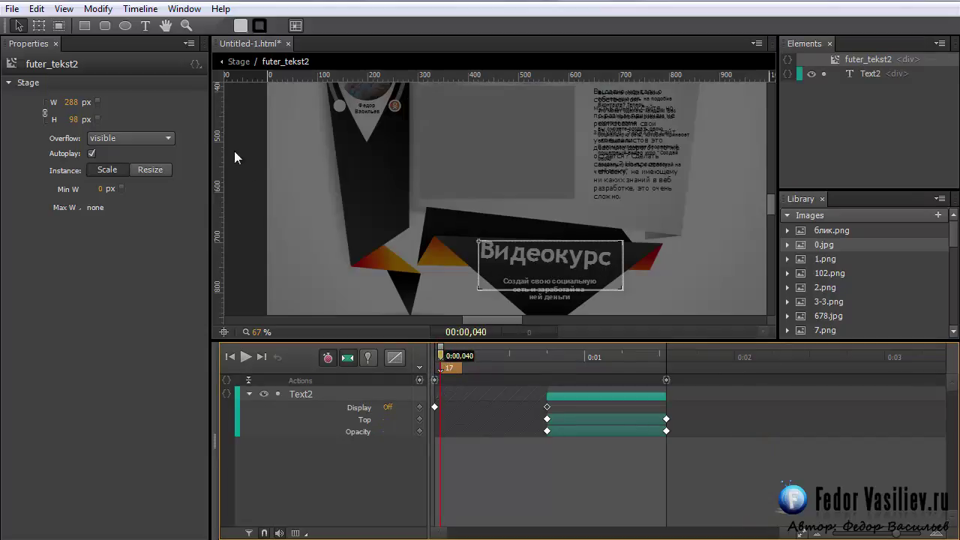
click(238, 62)
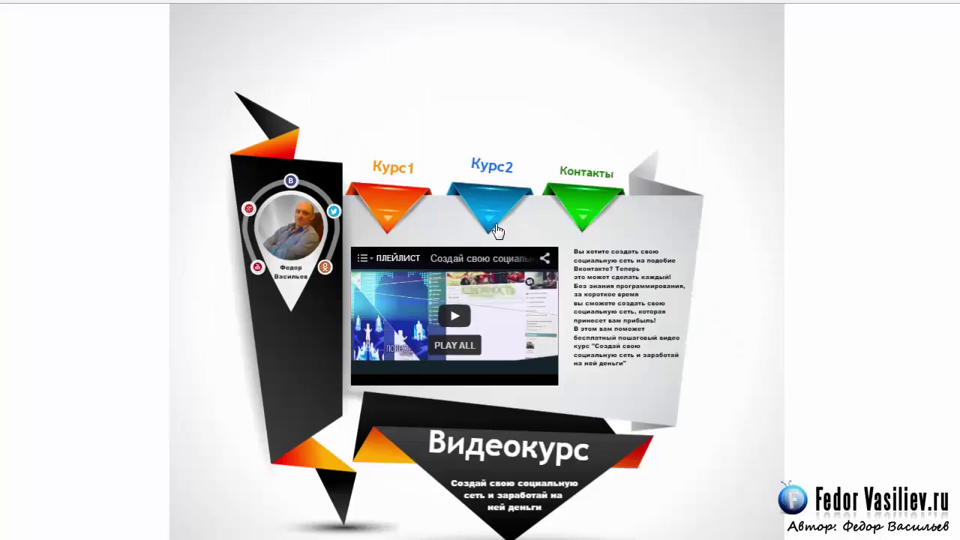
- Test the Курс2 button several times in the browser preview, followed by the Курс1 button
click(474, 144)
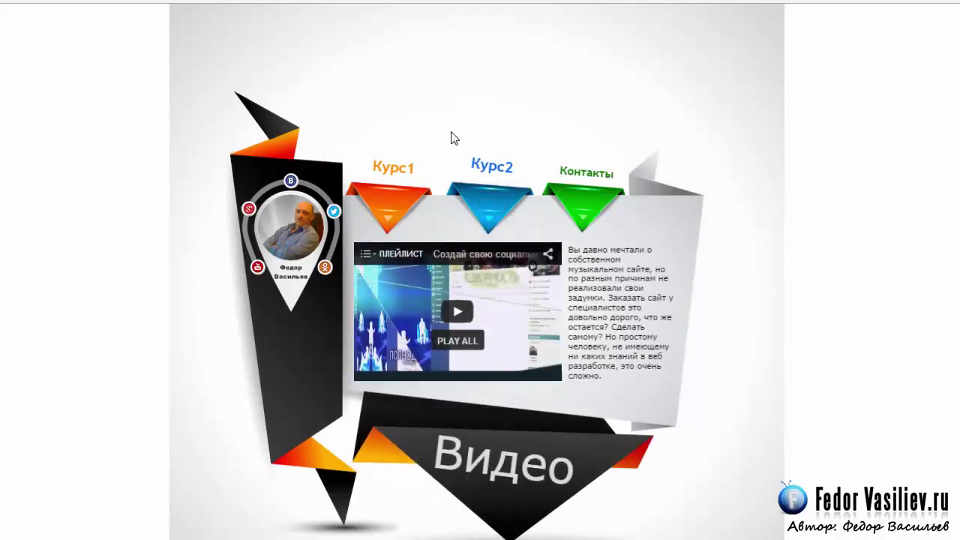
click(497, 209)
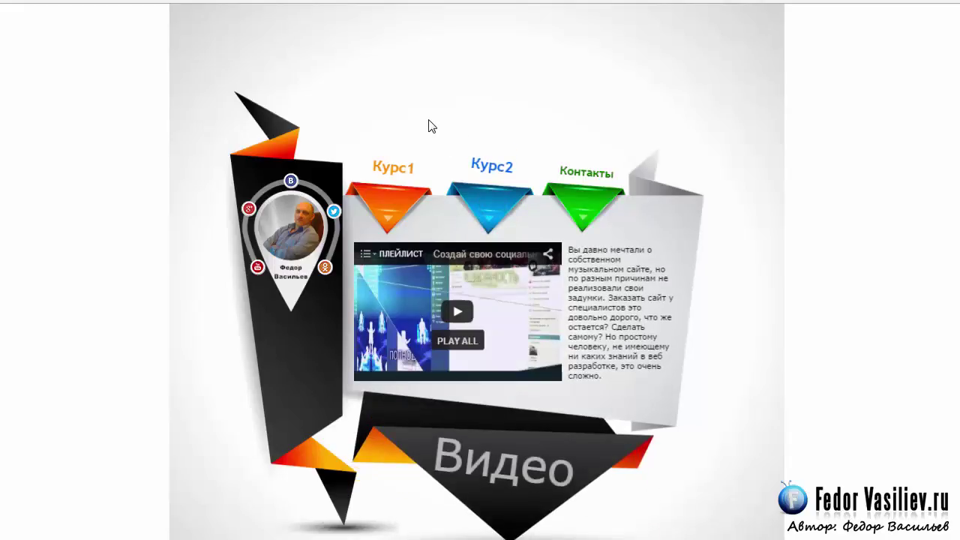
click(491, 213)
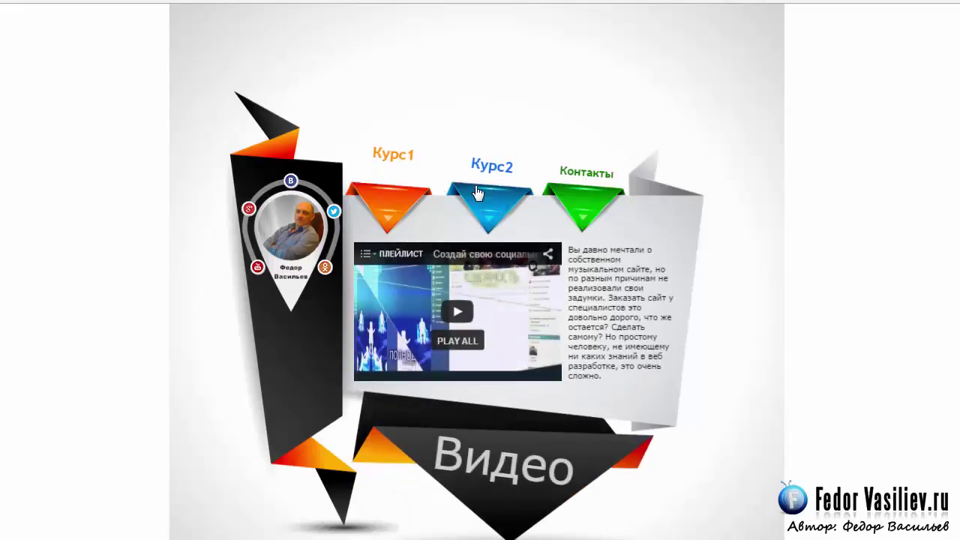
click(491, 201)
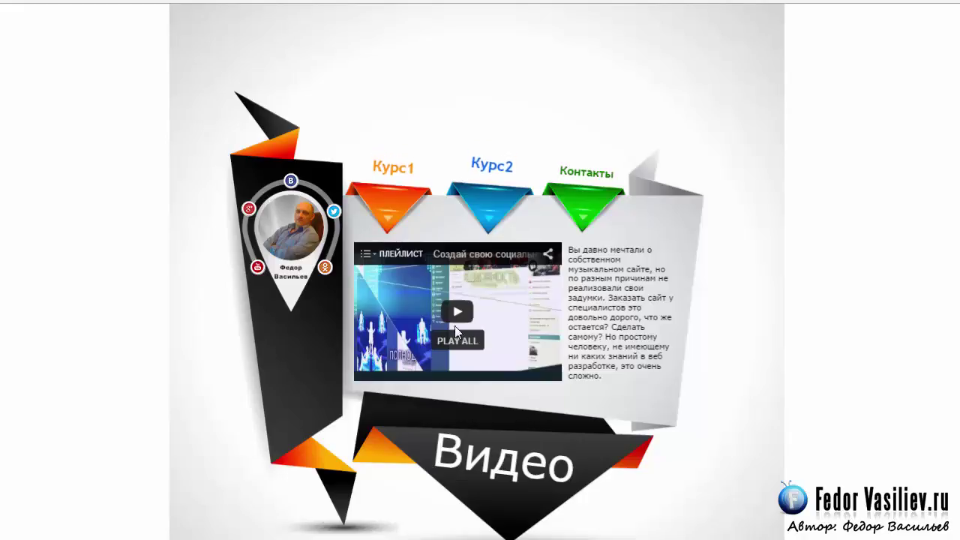
click(386, 210)
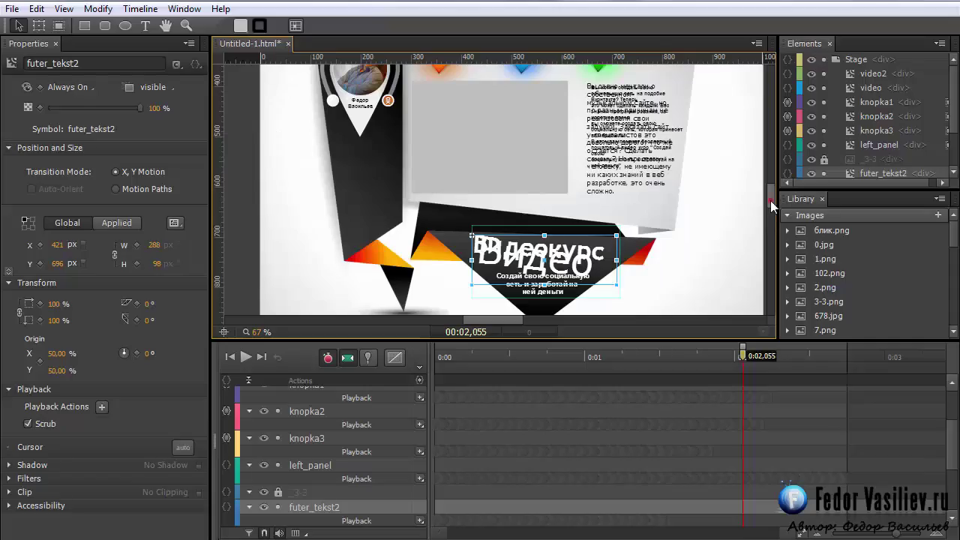
- Add a stop action for the Stage symbol video2 at position 0 to knopka1's click code: sym.getSymbol("video2").stop(0);
scroll(772, 197, up, 2)
click(448, 143)
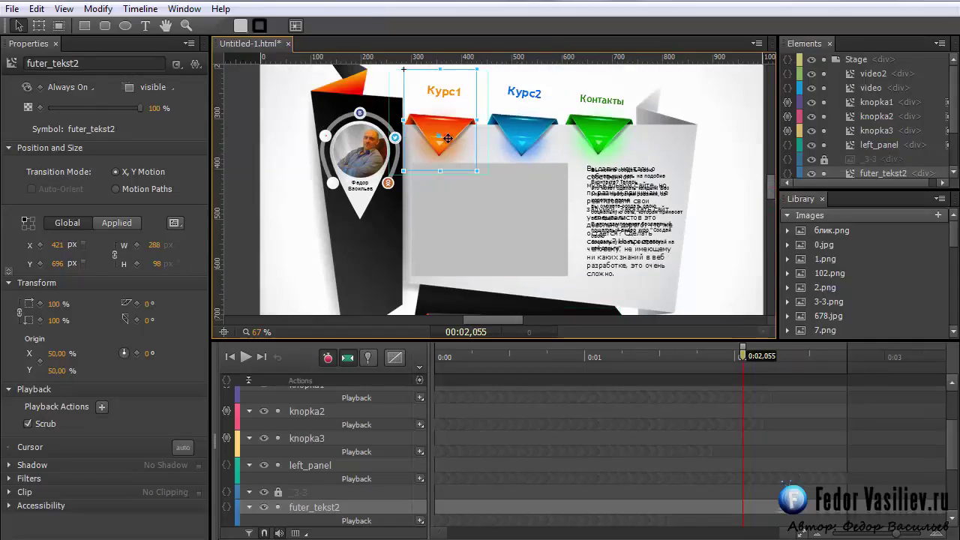
click(787, 102)
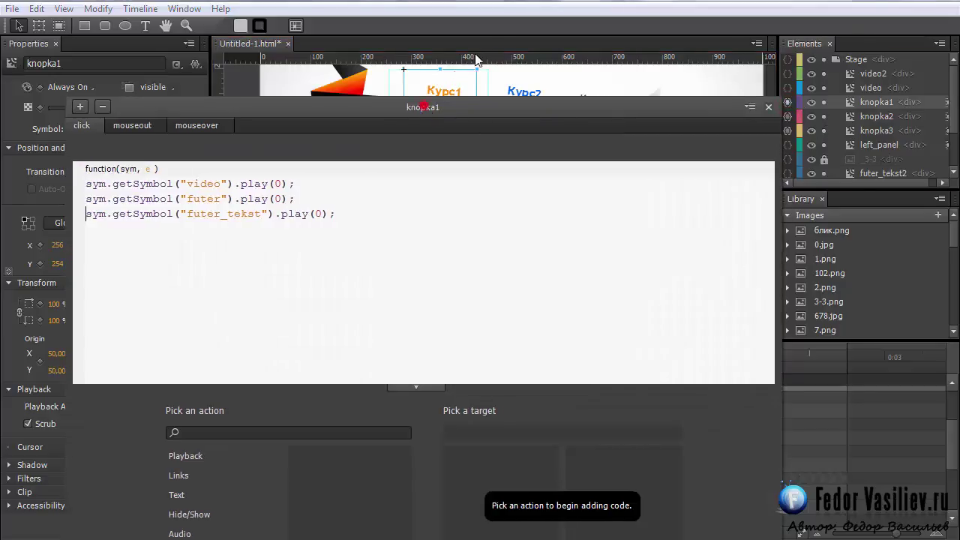
click(184, 154)
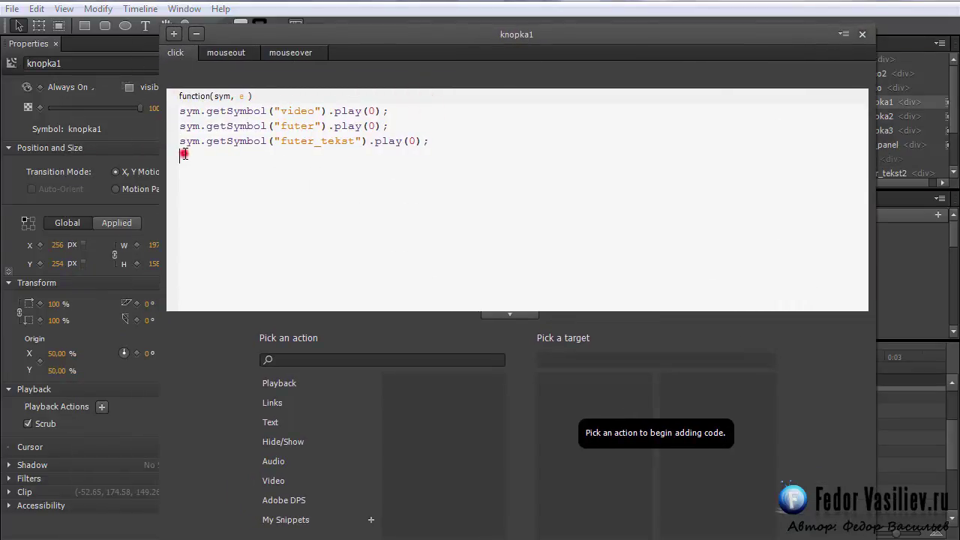
click(279, 384)
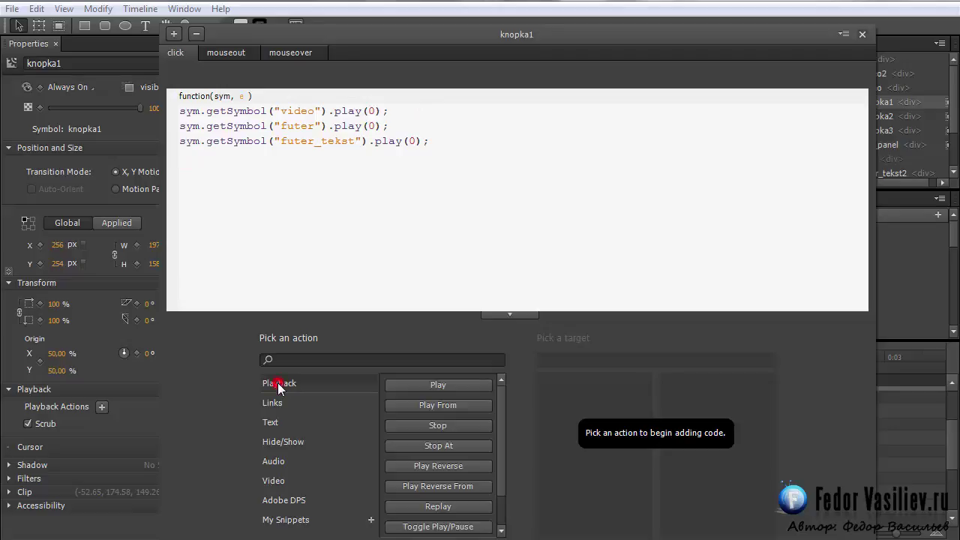
click(439, 426)
click(550, 404)
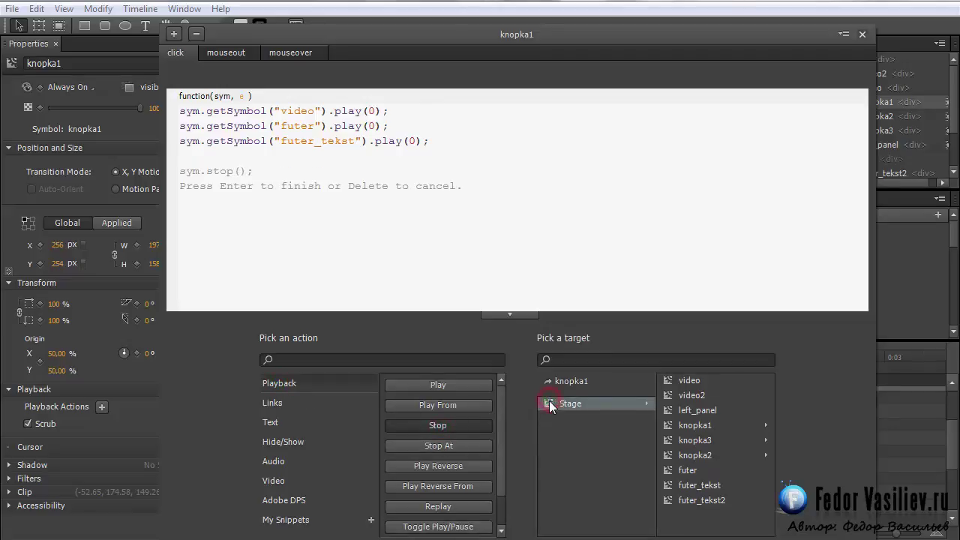
click(671, 397)
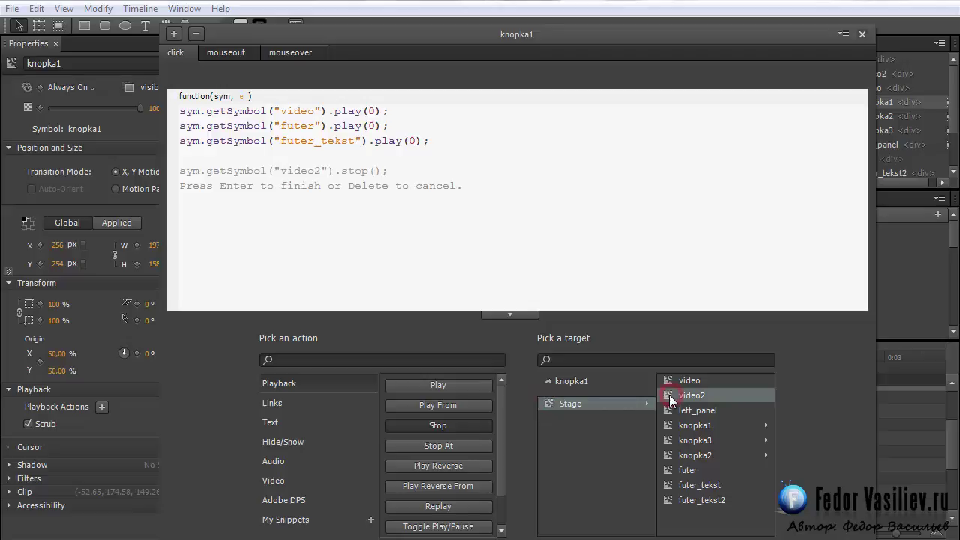
click(669, 396)
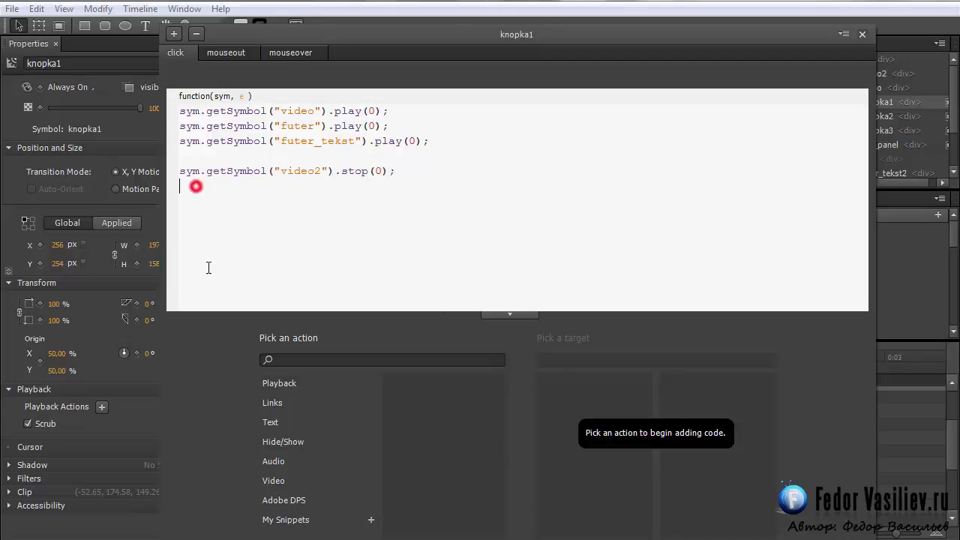
- Add sym.getSymbol("futer_tekst2").stop(0); to knopka1's click code and close the code editor
click(276, 383)
click(459, 385)
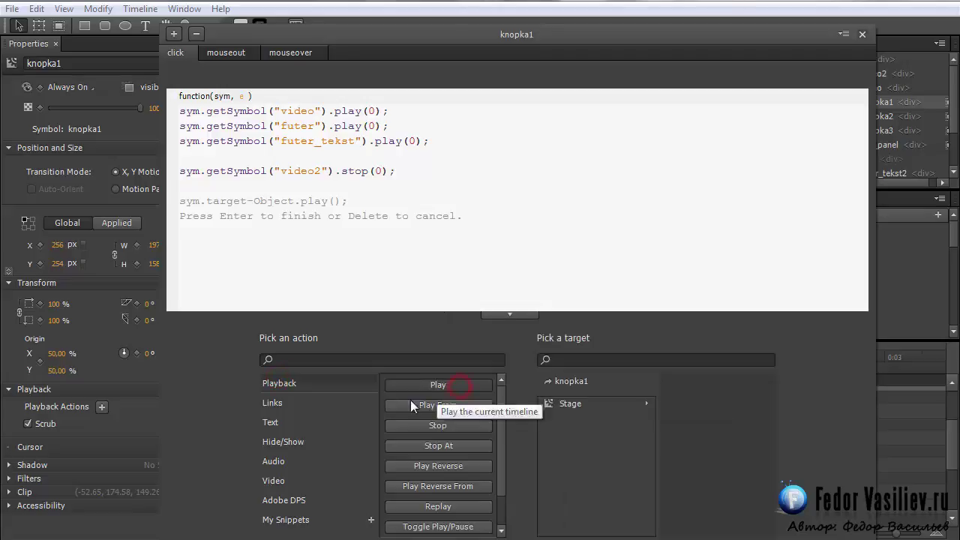
click(437, 426)
click(436, 426)
click(551, 403)
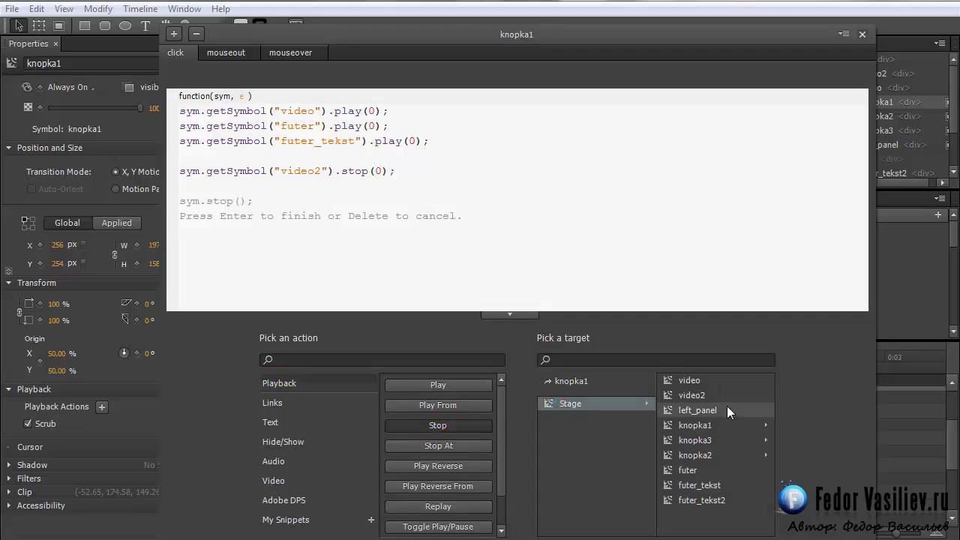
click(669, 501)
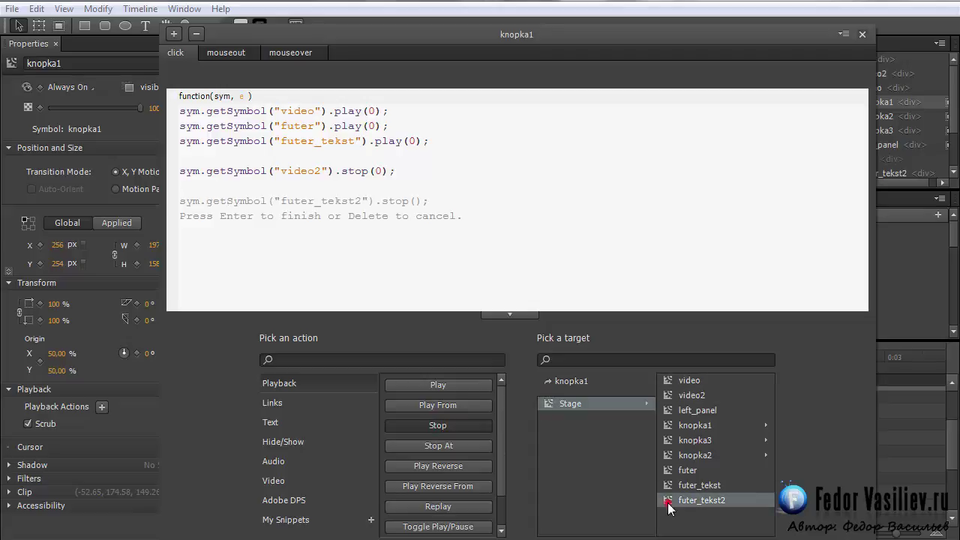
key(Return)
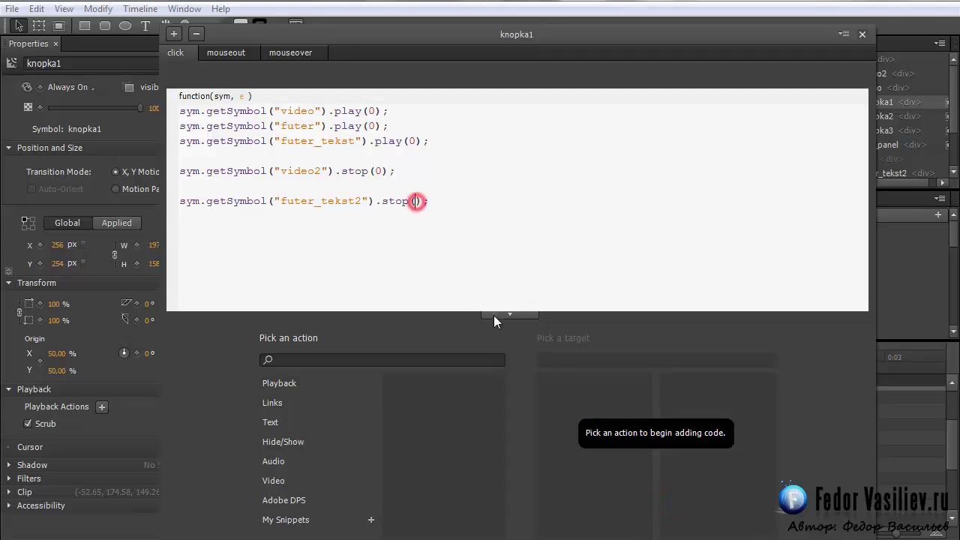
text(0)
click(862, 34)
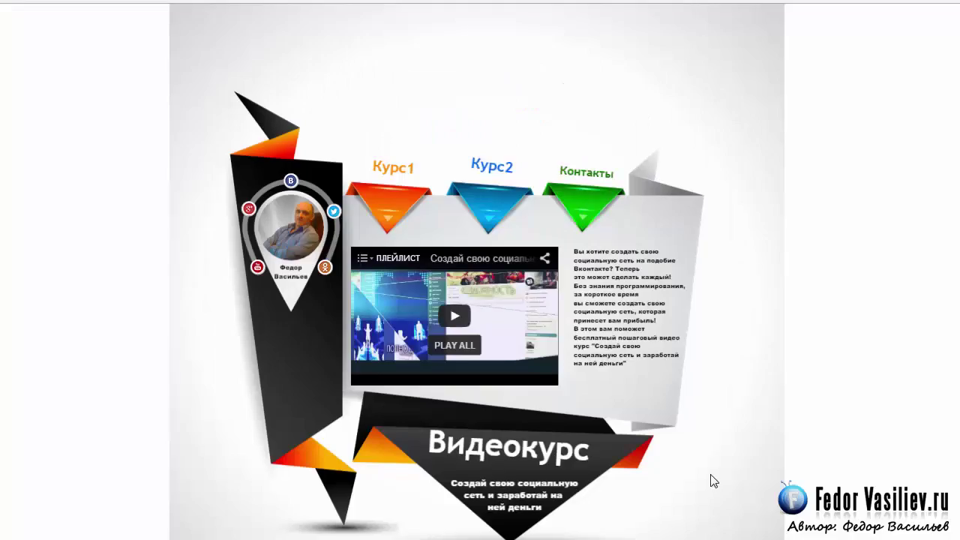
- Test switching back and forth between the Курс2 and Курс1 sections in the browser preview
click(488, 210)
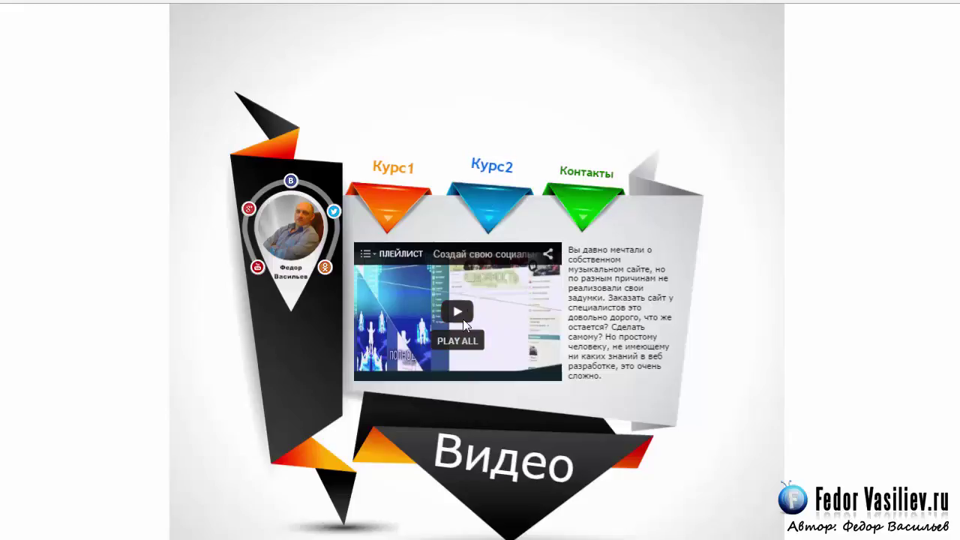
click(389, 206)
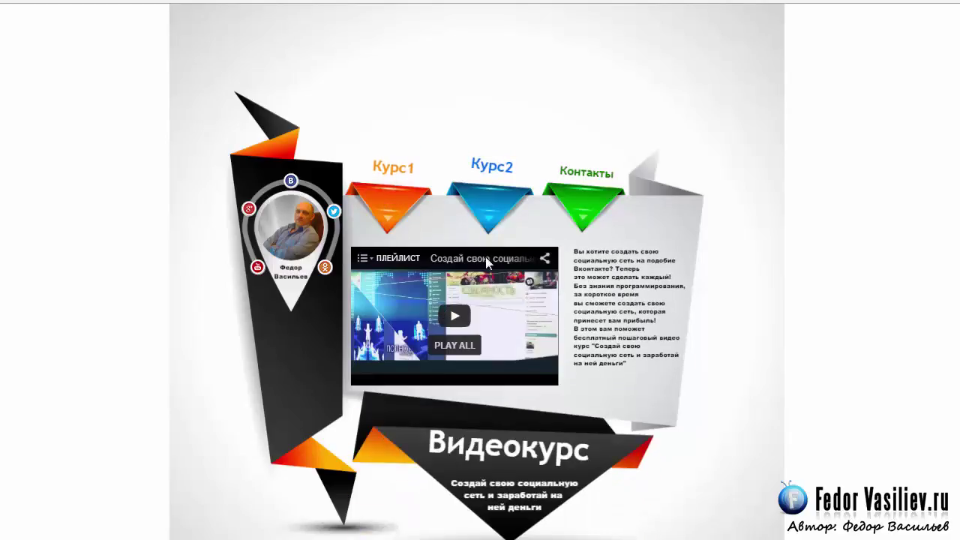
click(488, 214)
click(394, 206)
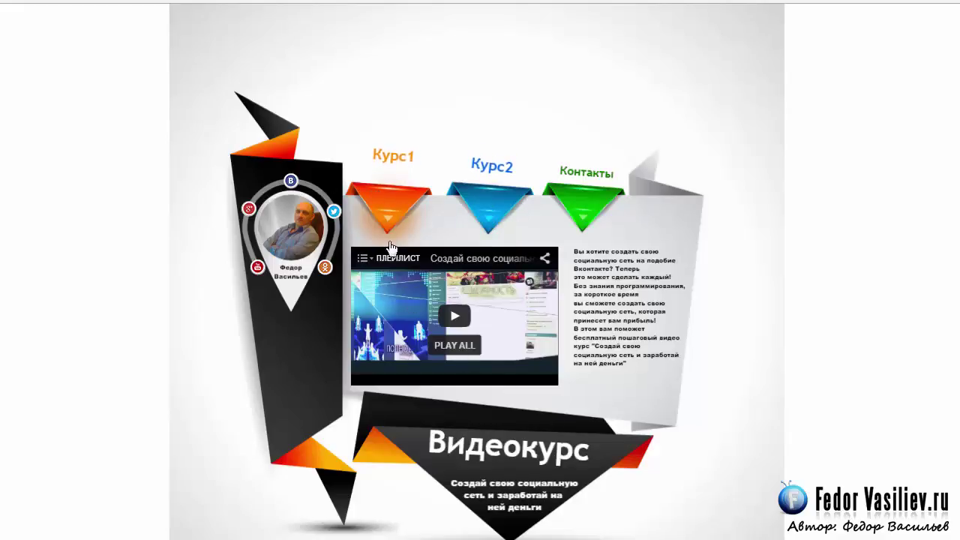
click(492, 208)
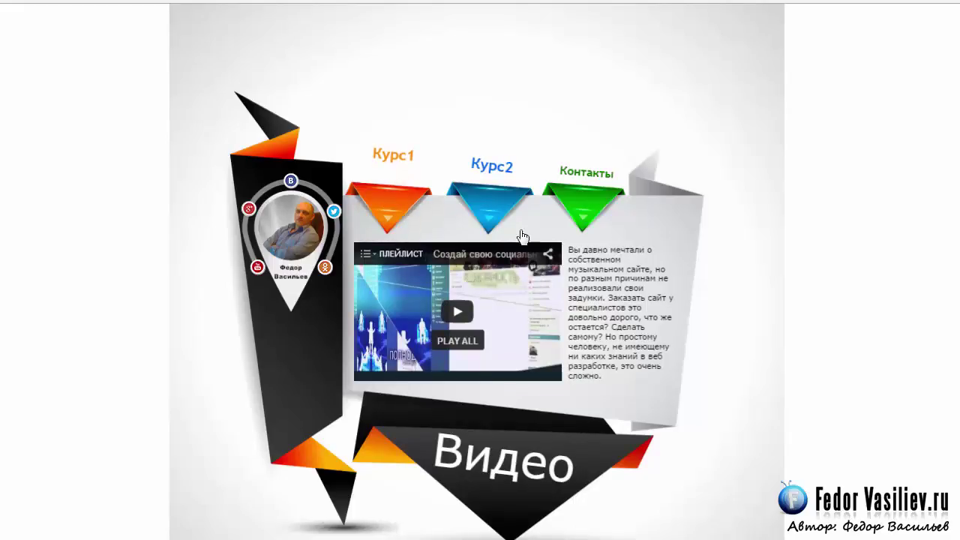
click(400, 222)
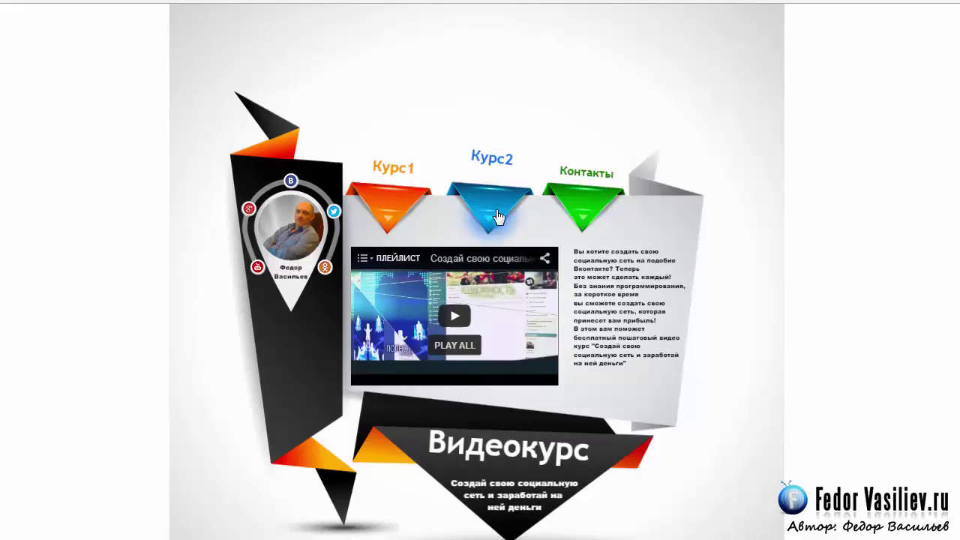
- Test the Контакты button in the browser preview, and add a click event to knopka3's actions
click(580, 209)
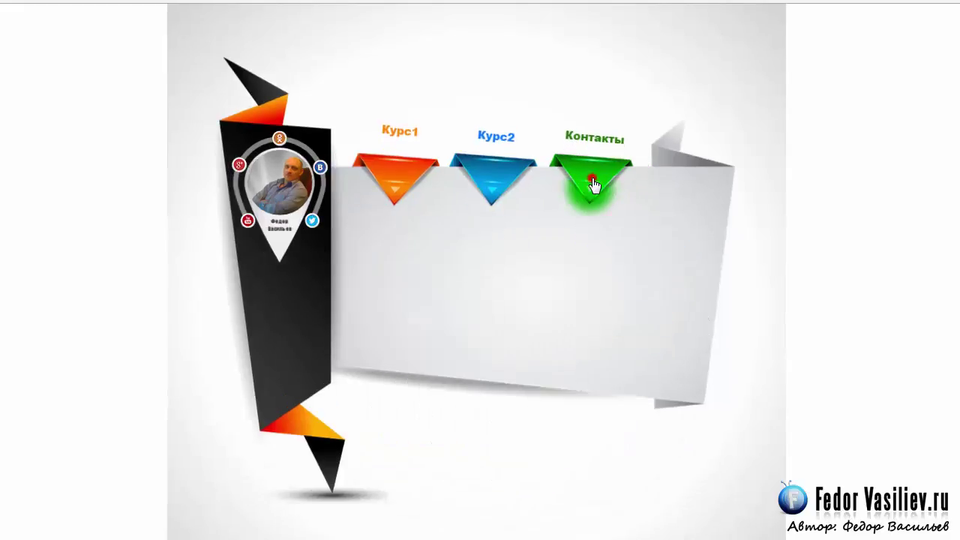
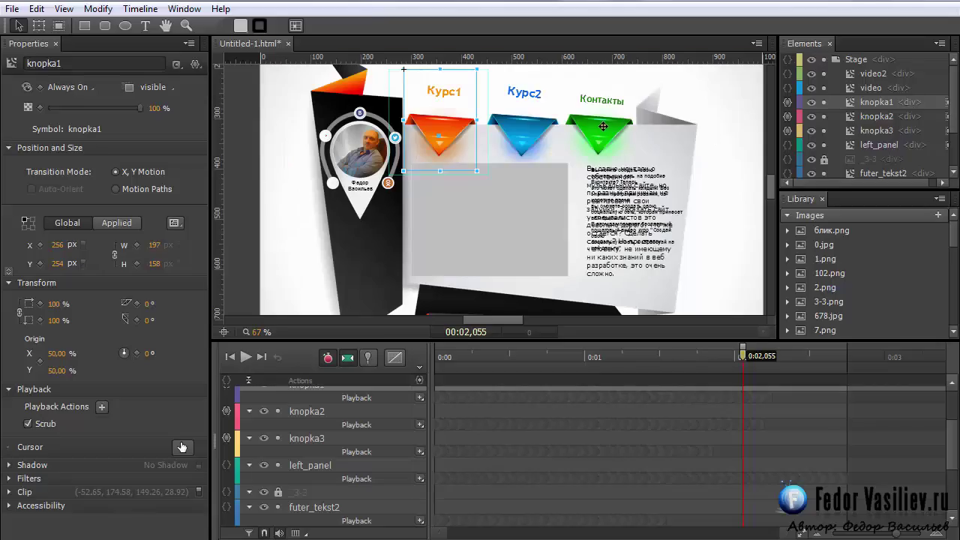
click(603, 126)
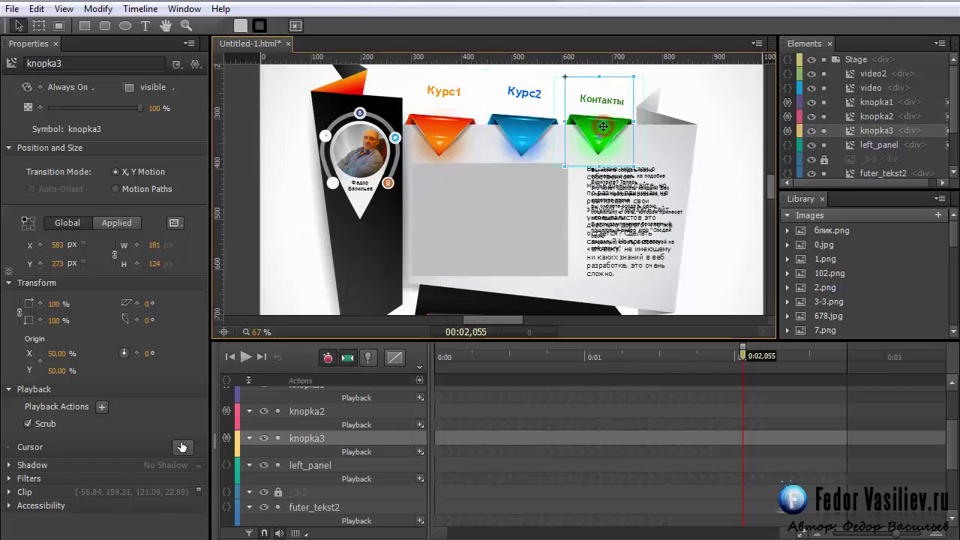
click(788, 131)
drag(461, 143, 588, 17)
click(205, 12)
click(248, 14)
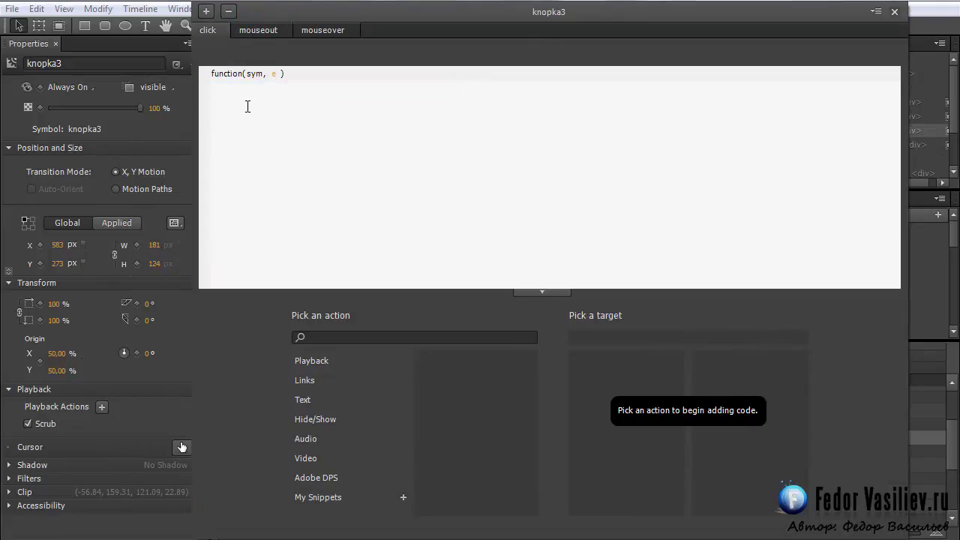
- Add a stop action for the Stage symbol video at position 0 to knopka3's click code: sym.getSymbol("video").stop(0);
click(230, 94)
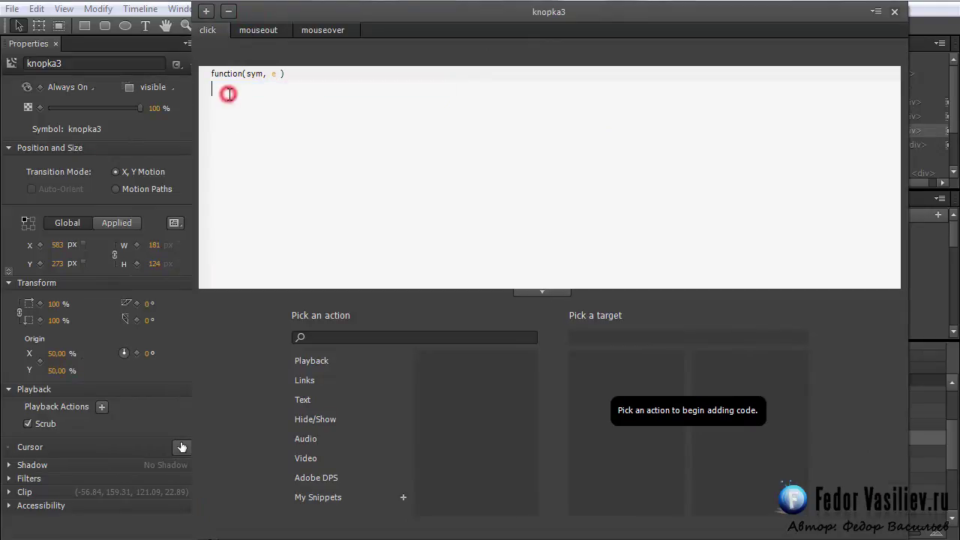
click(315, 360)
click(465, 403)
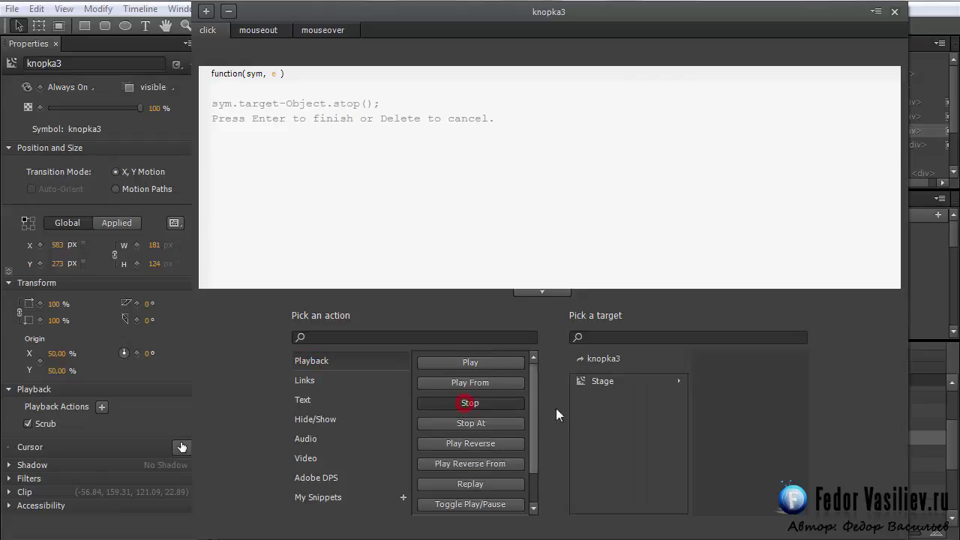
click(594, 383)
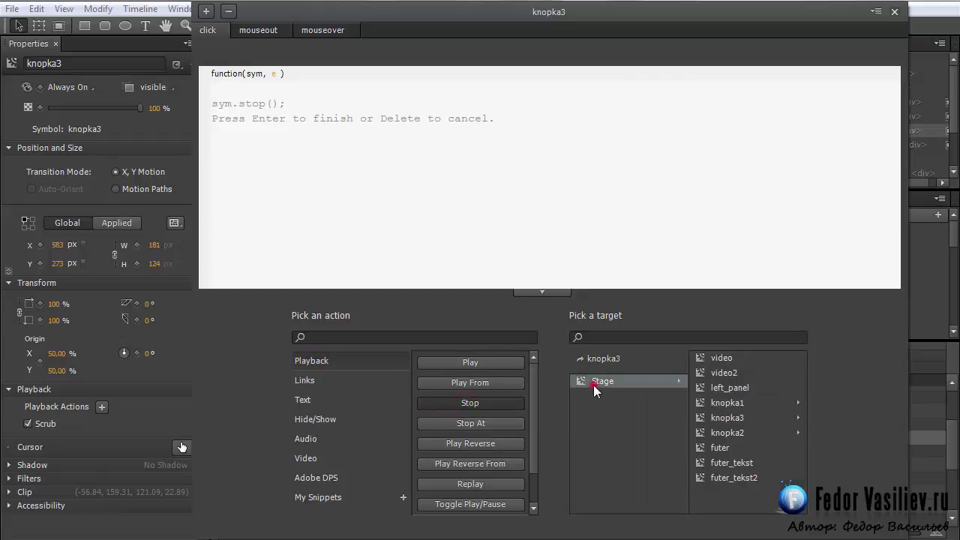
click(701, 357)
click(402, 105)
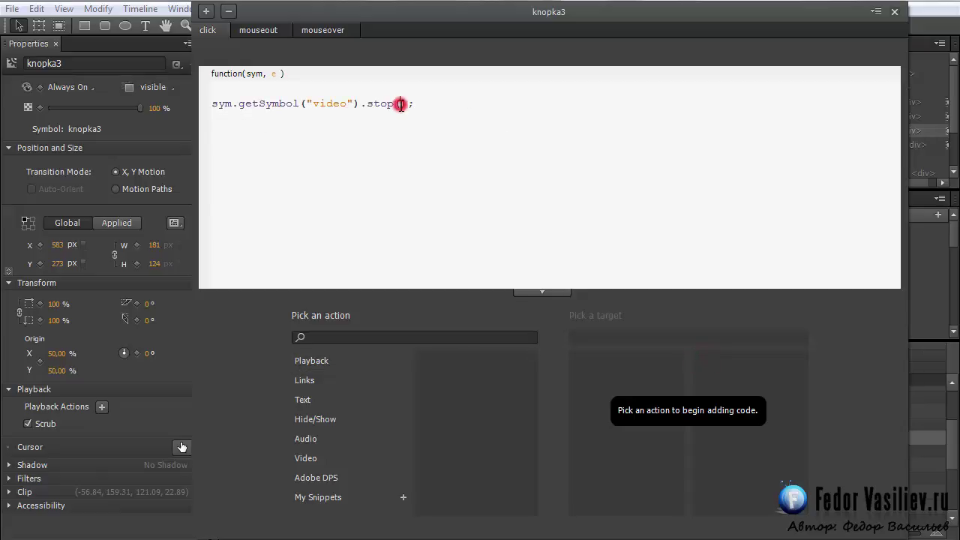
text(0)
- Add sym.getSymbol("video2").stop(0); to knopka3's click code, targeting the Stage symbol video2
click(234, 123)
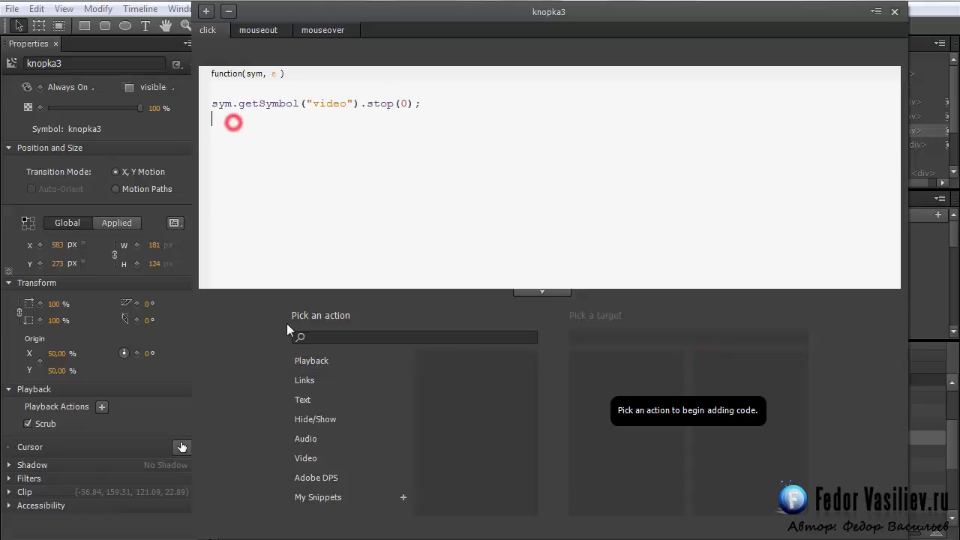
click(307, 360)
click(454, 362)
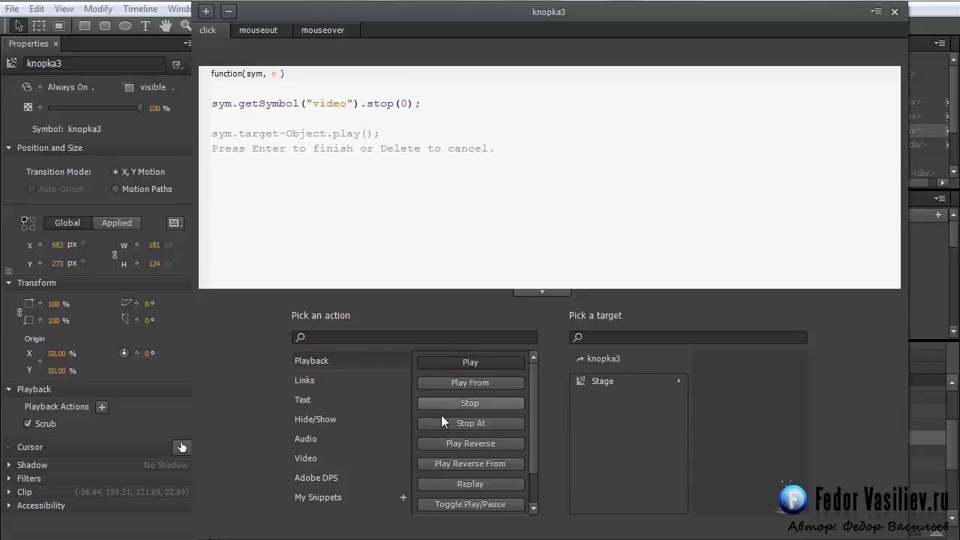
click(471, 403)
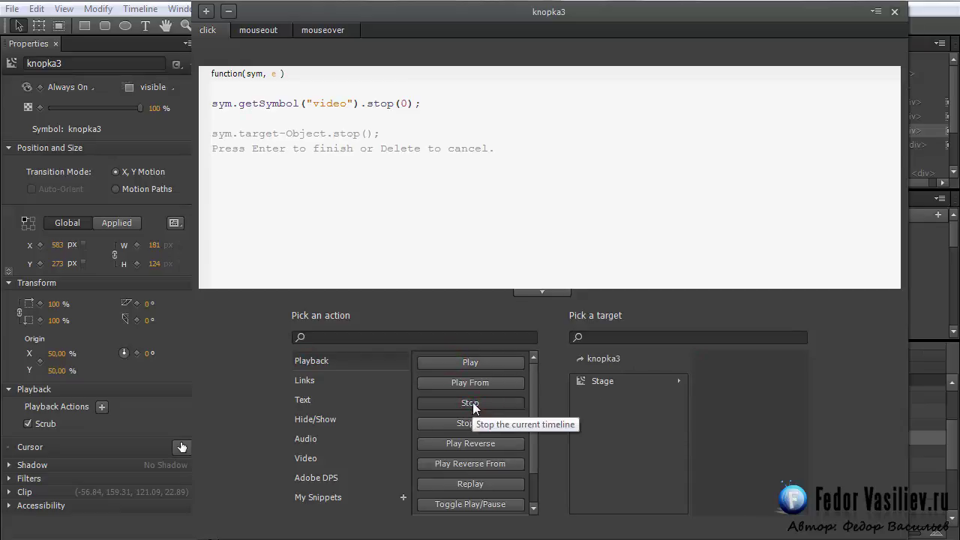
click(587, 382)
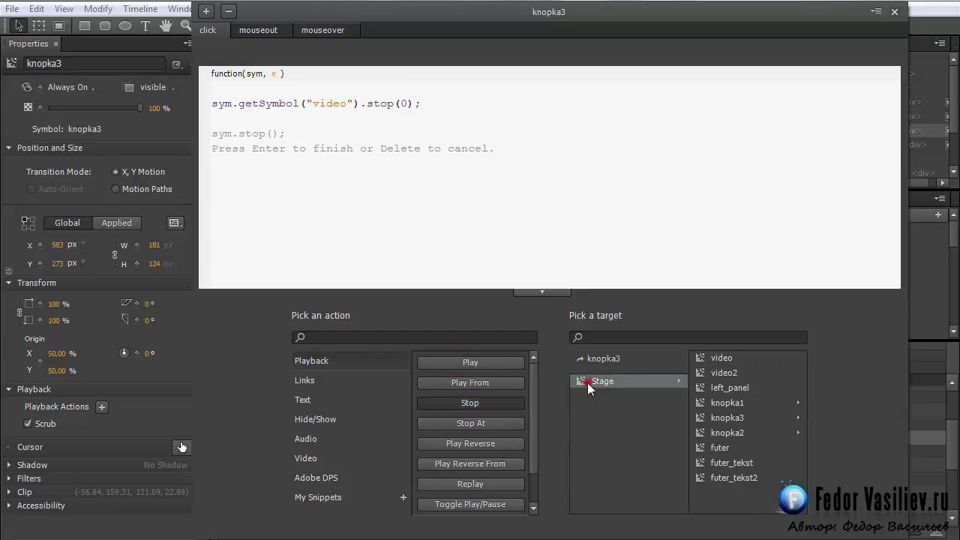
click(703, 372)
click(409, 137)
text(0);)
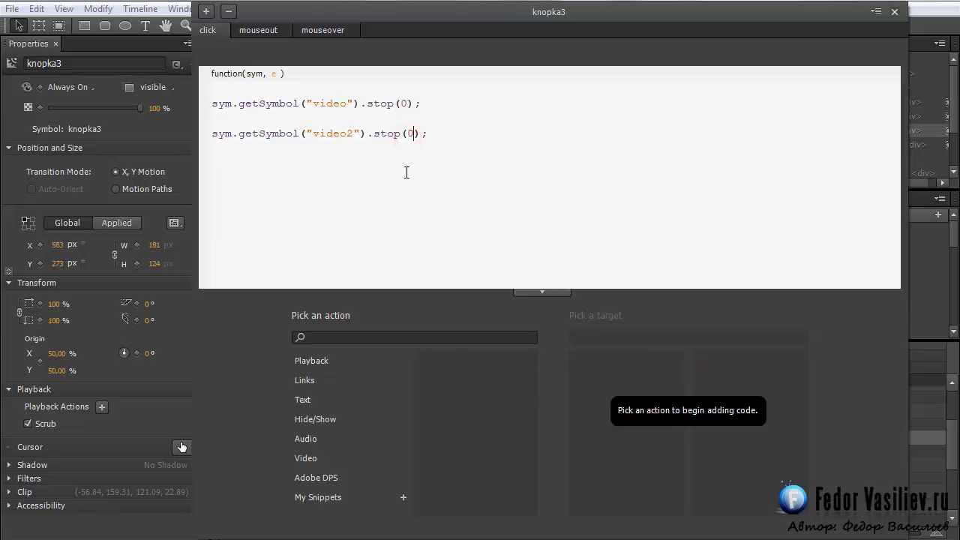
- Add sym.getSymbol("futer_tekst").stop(0); to knopka3's click code
click(216, 144)
click(300, 360)
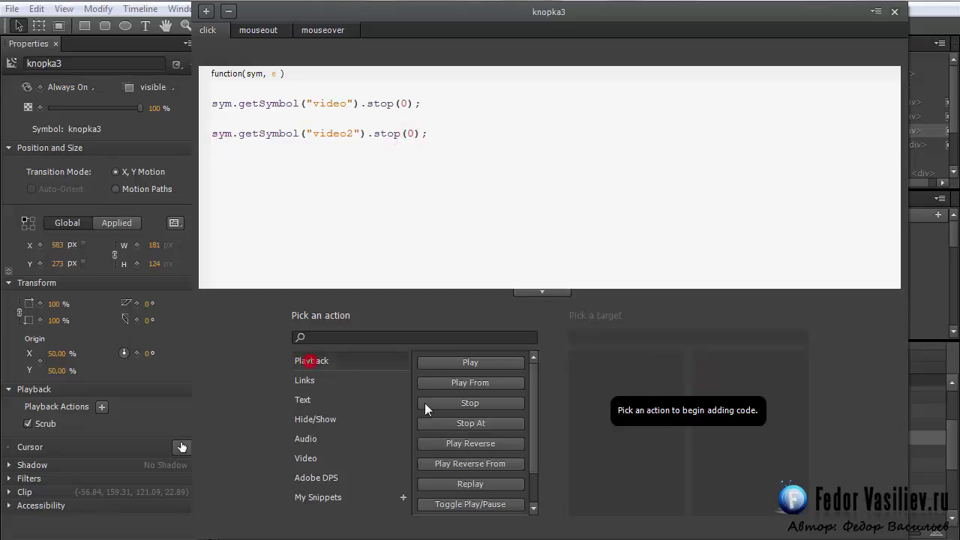
click(489, 403)
click(588, 380)
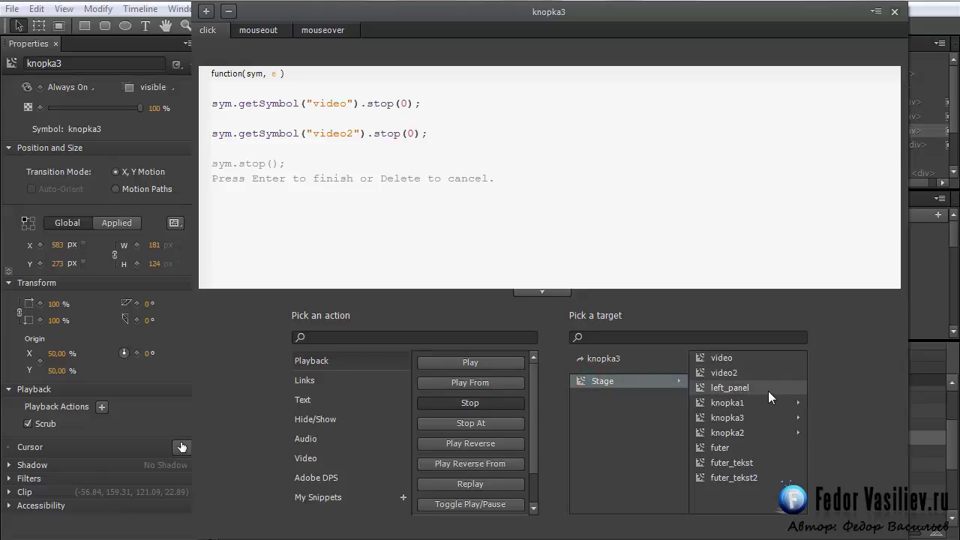
double_click(727, 463)
click(444, 164)
text(0)
- Add sym.getSymbol("futer_tekst2").stop(0); to knopka3's click code
click(232, 177)
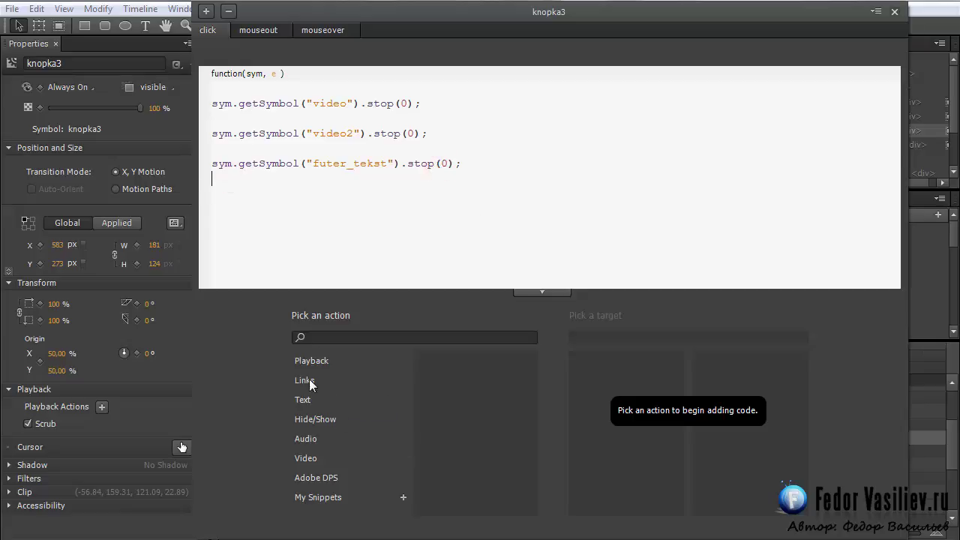
click(310, 361)
click(456, 405)
click(598, 383)
click(710, 478)
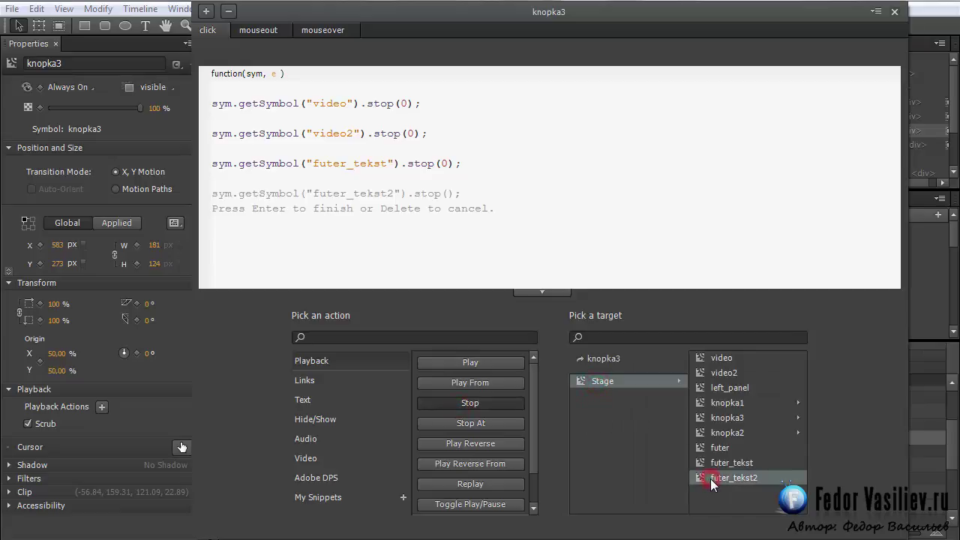
key(Return)
click(447, 195)
text(0)
- Delete the blank lines above and between the four stop statements in knopka3's click code
click(246, 208)
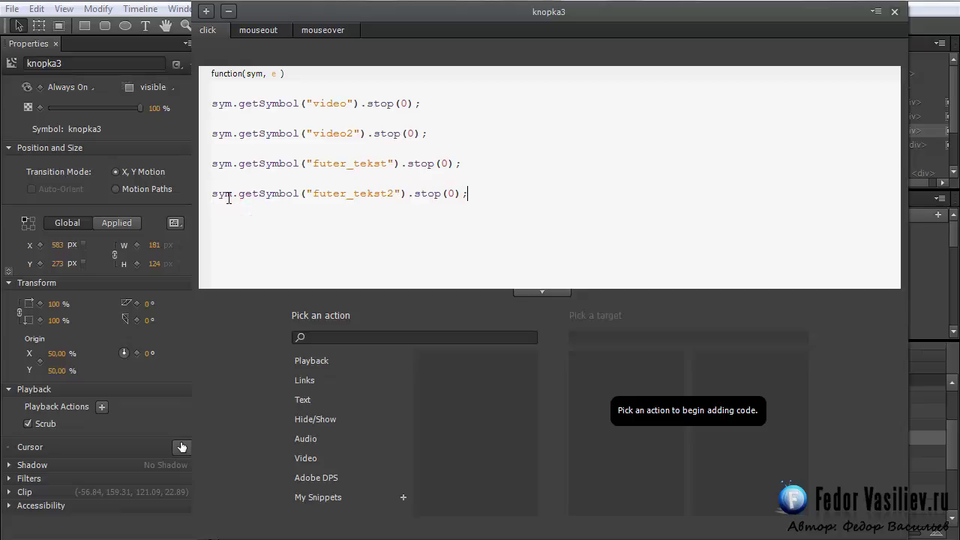
click(229, 180)
key(Delete)
click(226, 148)
key(Delete)
click(227, 119)
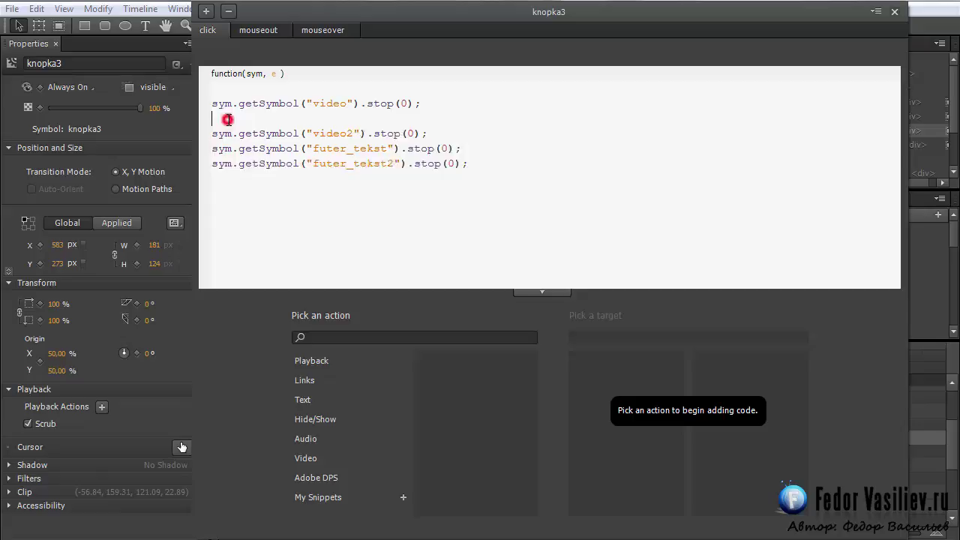
key(Delete)
click(222, 91)
key(Delete)
- Add sym.getSymbol("futer").play(0); directly below the stop statements in knopka3's click code and close the code editor
click(232, 151)
click(312, 358)
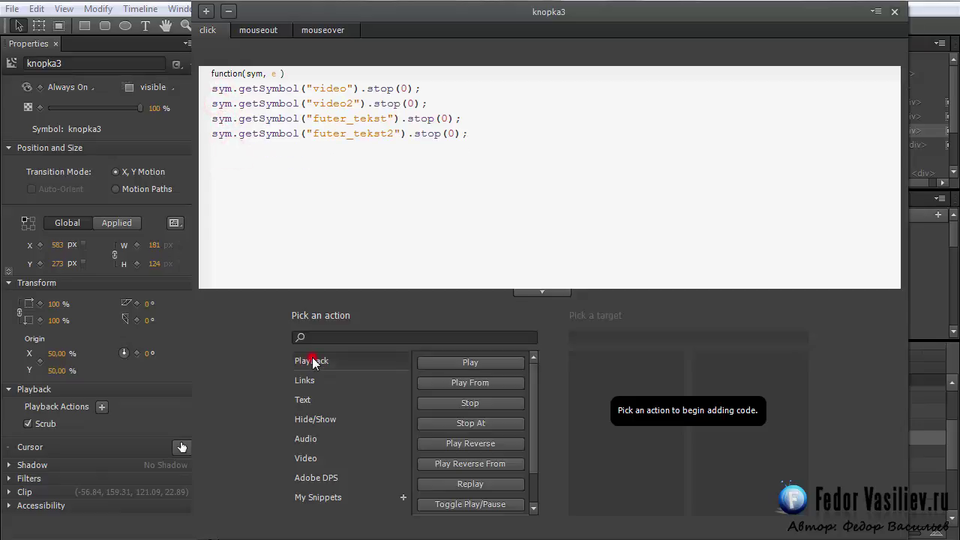
click(461, 362)
click(604, 382)
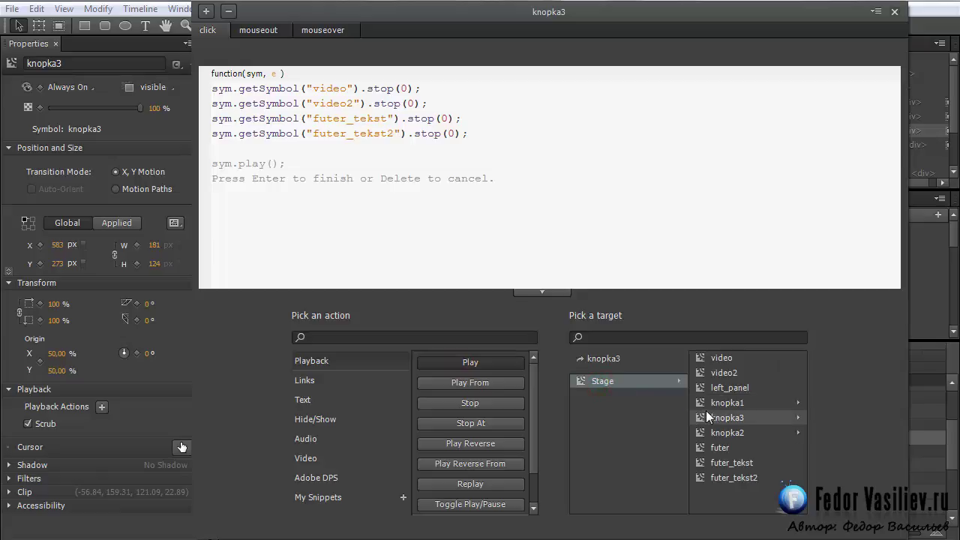
click(702, 448)
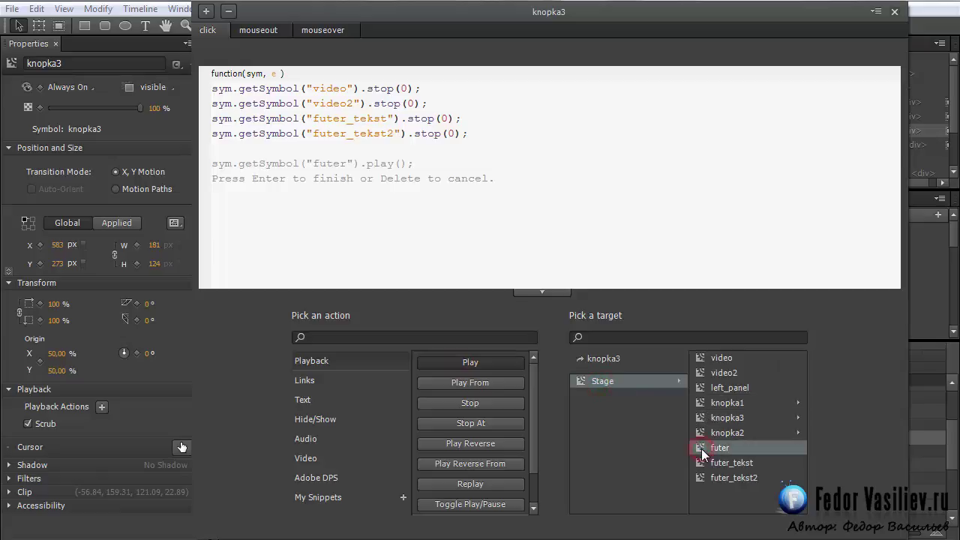
click(702, 449)
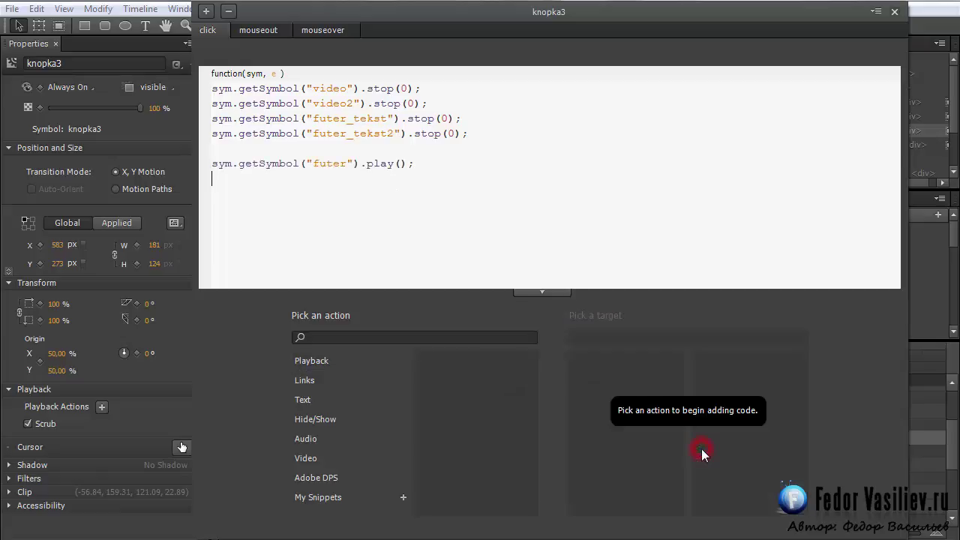
click(212, 163)
key(BackSpace)
click(400, 149)
text(0)
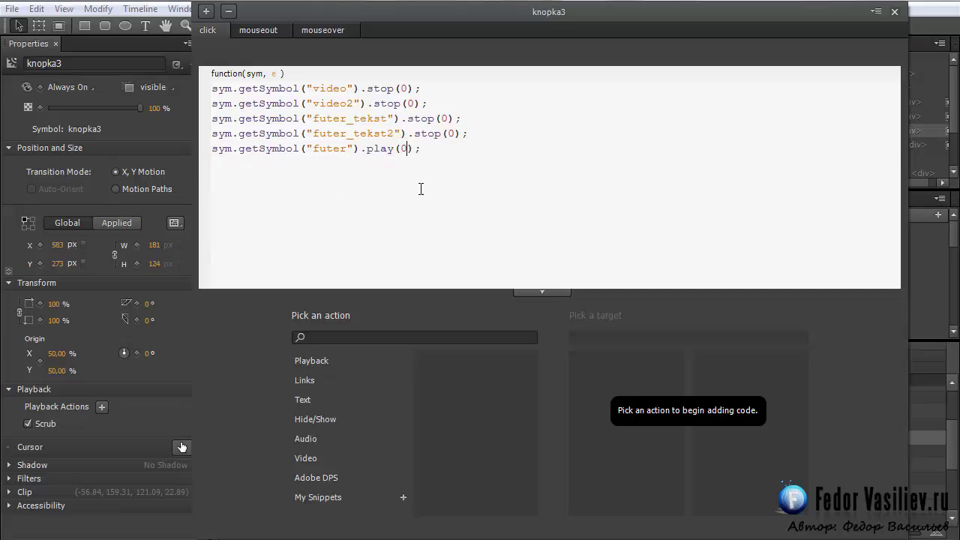
click(894, 11)
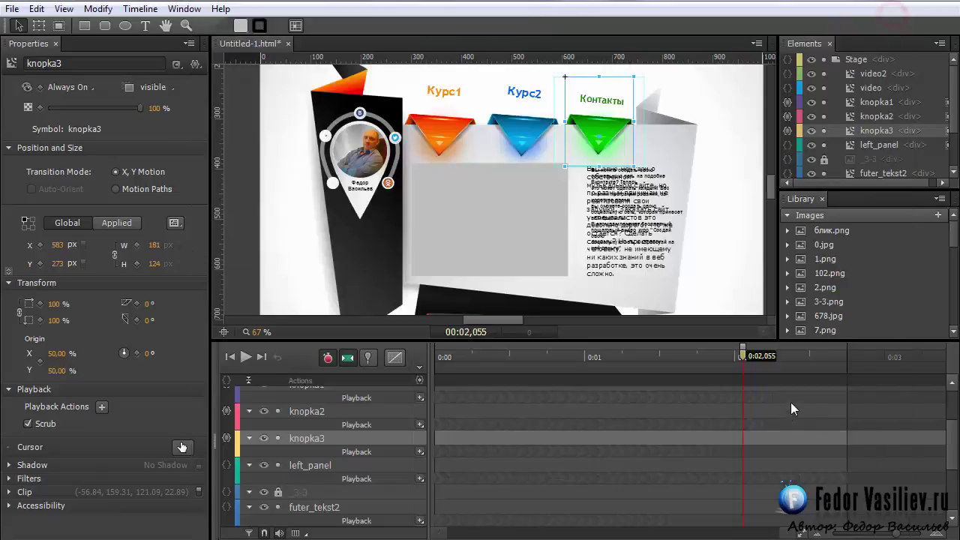
- Test the Курс2, Курс1 and Контакты buttons in the browser preview and return to the editor
key(ctrl+Return)
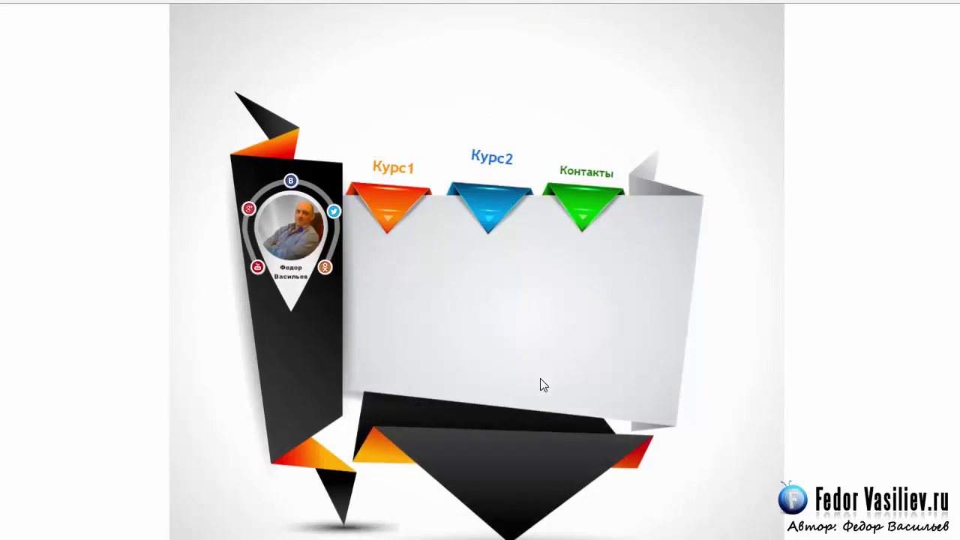
click(482, 197)
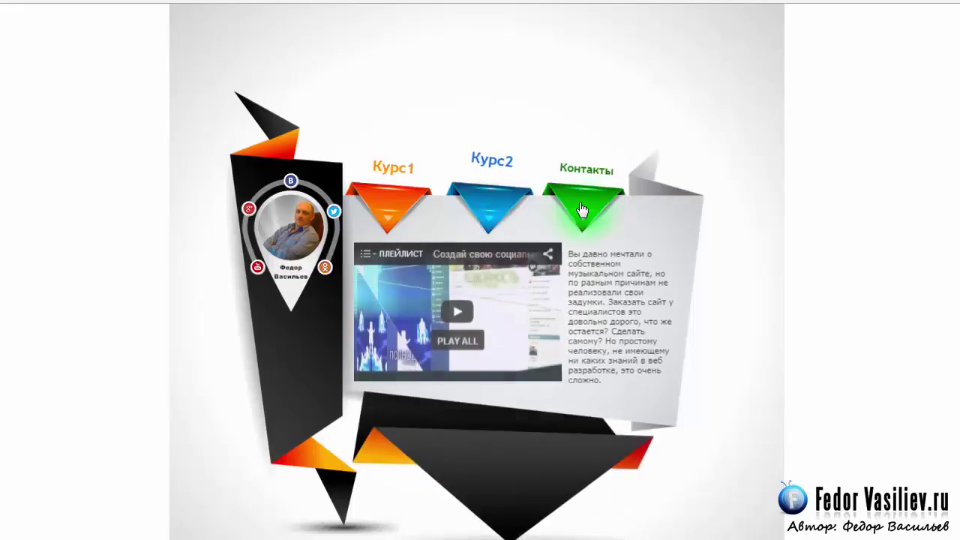
click(379, 207)
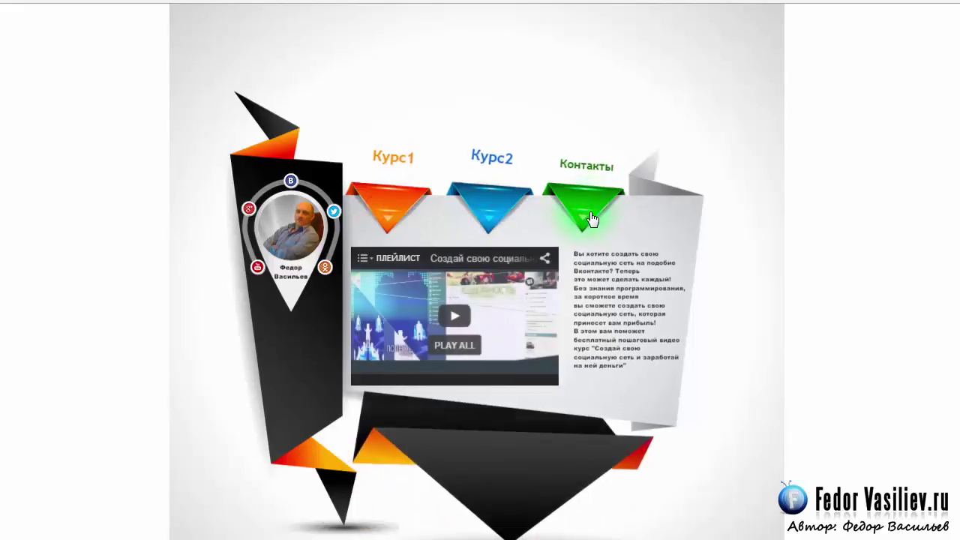
click(582, 208)
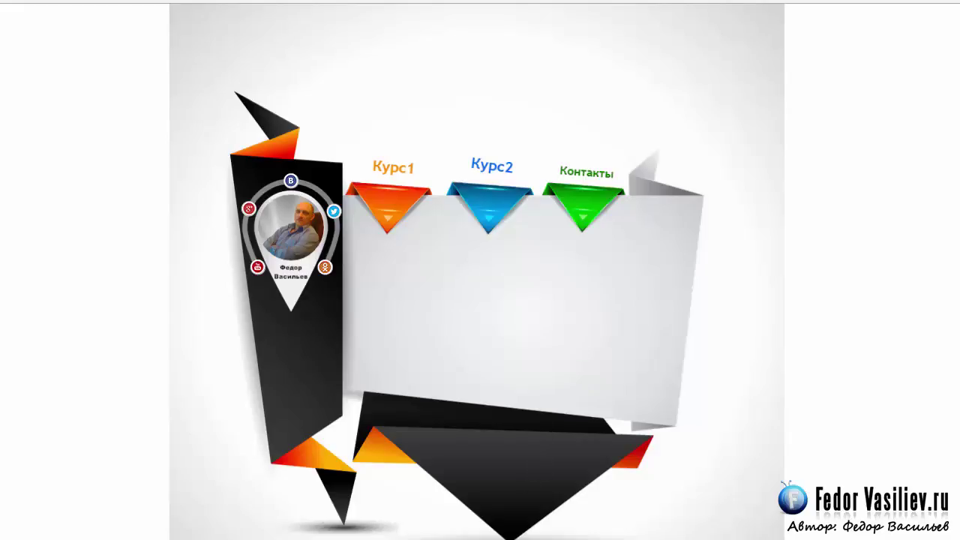
key(alt+Tab)
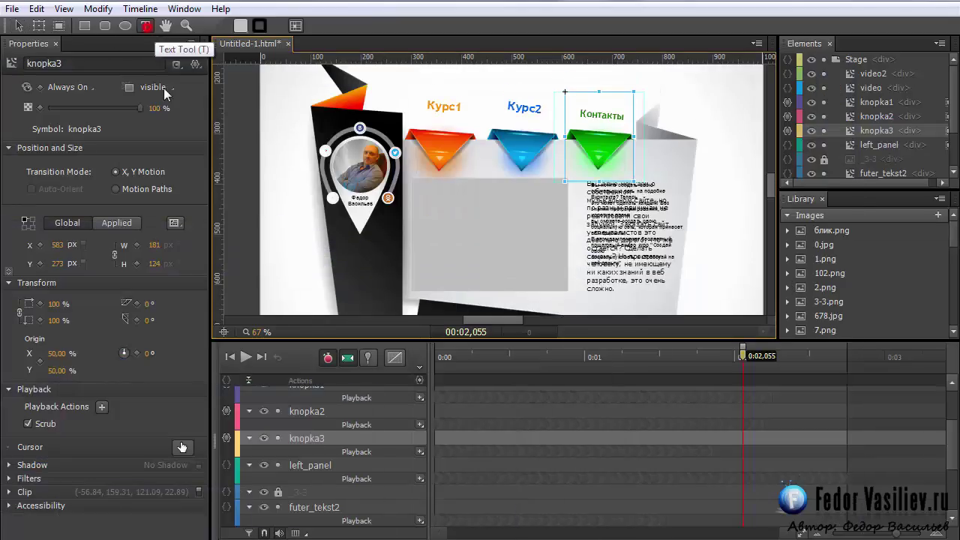
- Add a 27 px Verdana text box with the contact's e-mail and phone lines over the grey video area, at about X 340, Y 446
drag(439, 201, 545, 250)
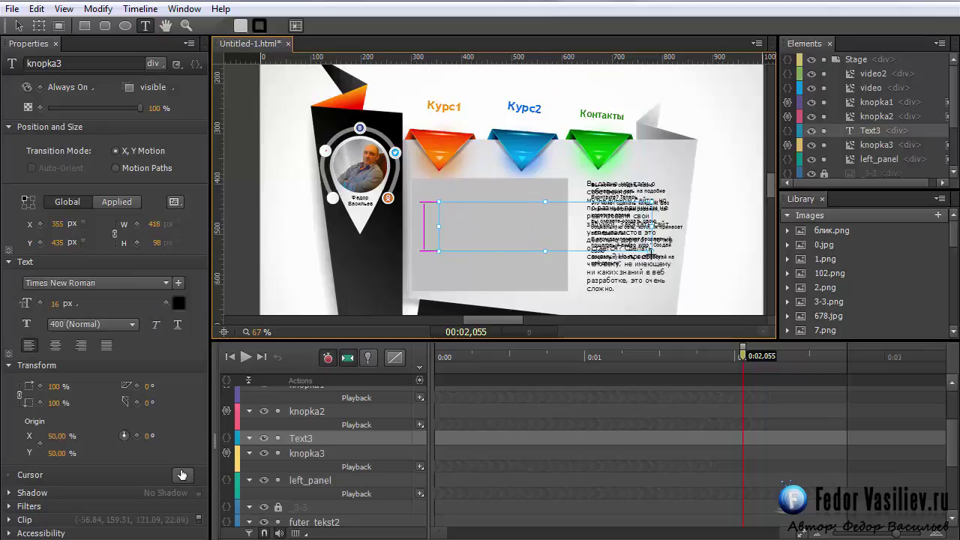
double_click(543, 240)
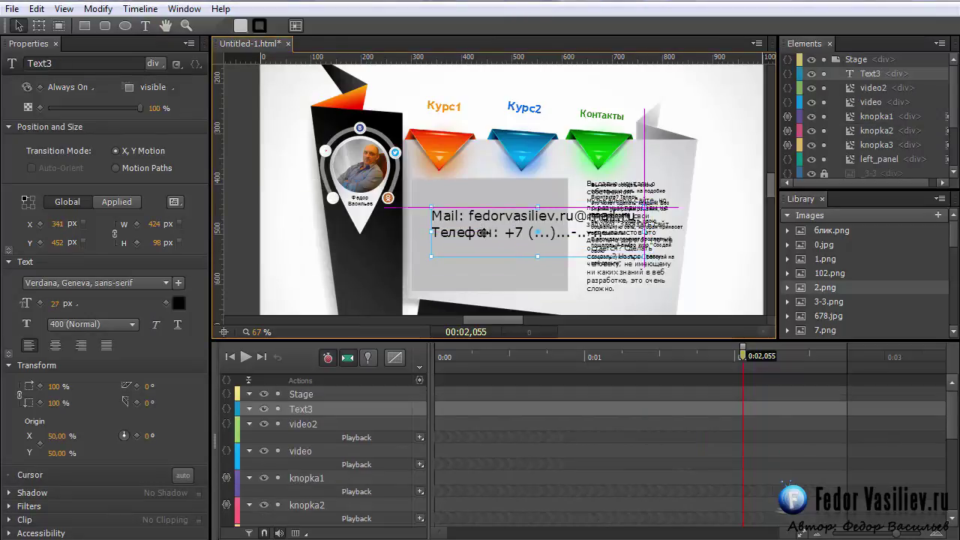
drag(486, 233, 483, 241)
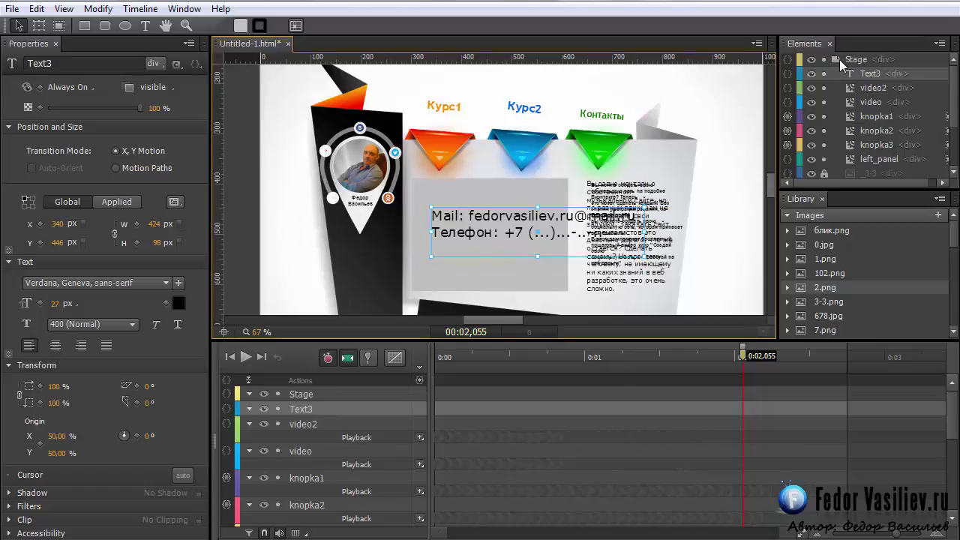
- Add a text box about 311 × 82 px reading "Контакты" over the black footer triangle, at about X 393, Y 690
click(774, 171)
drag(772, 197, 773, 203)
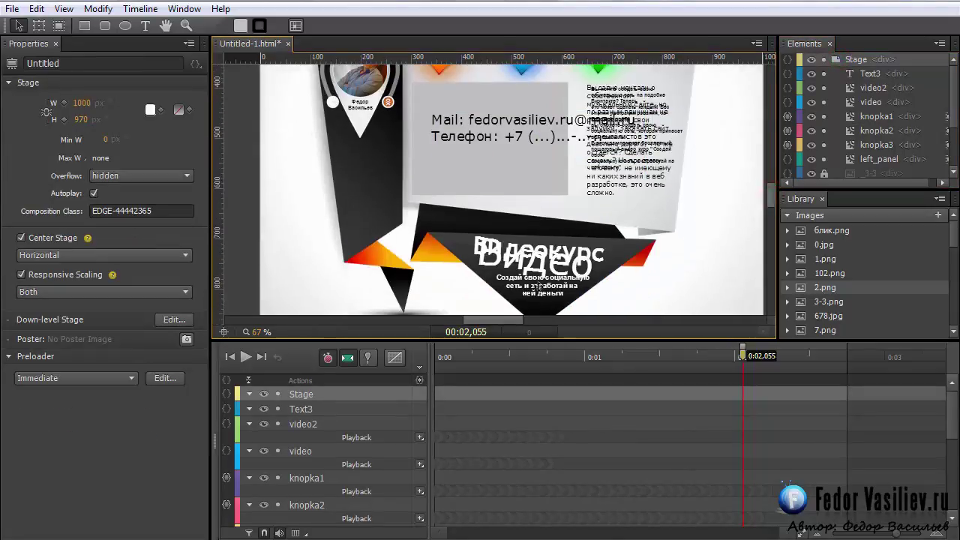
click(146, 25)
drag(458, 233, 615, 274)
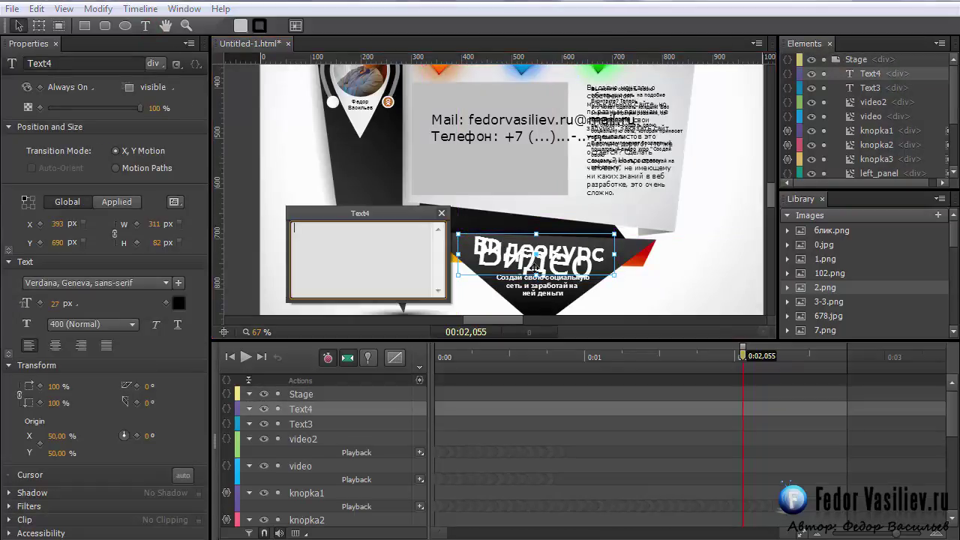
text(Контакты)
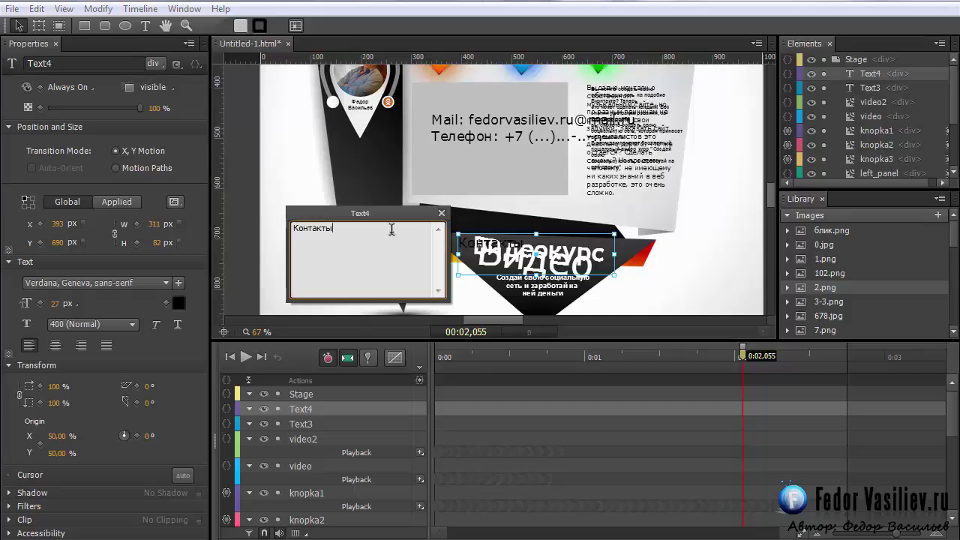
- Color the new footer text "Контакты" bright green and set its font size to 59 px
click(180, 303)
click(180, 303)
click(237, 491)
drag(215, 454, 216, 386)
click(137, 308)
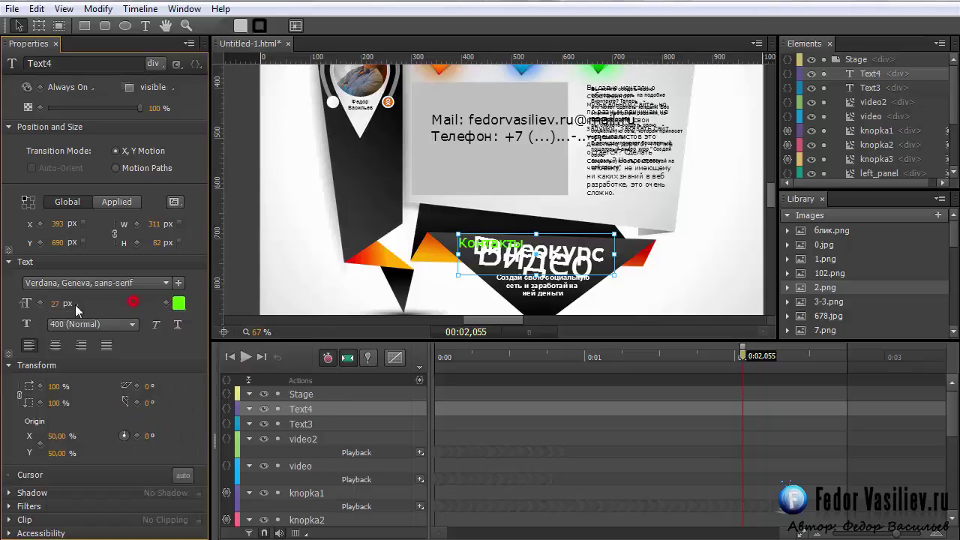
drag(54, 304, 83, 303)
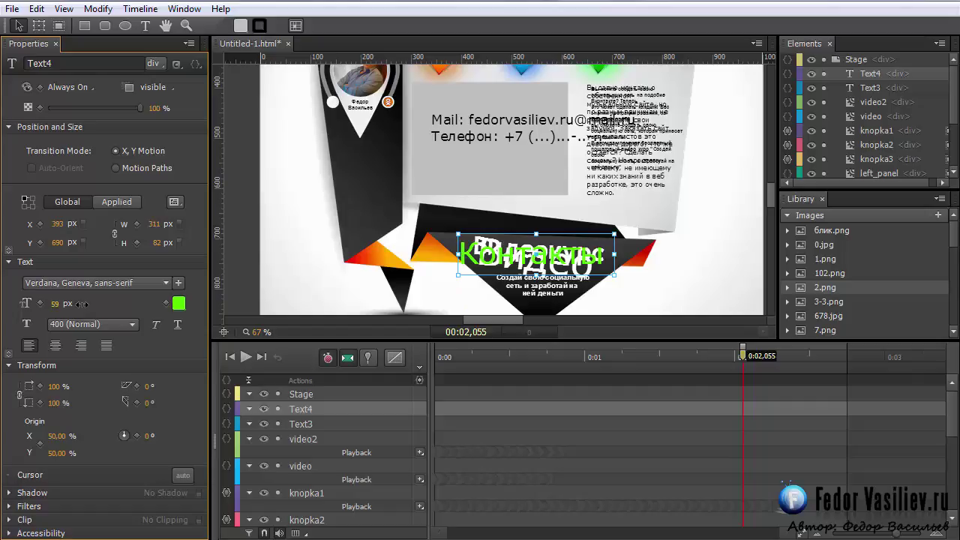
- Rotate the green "Контакты" text by about 6° and nudge it up slightly to follow the slanted footer shape
click(39, 25)
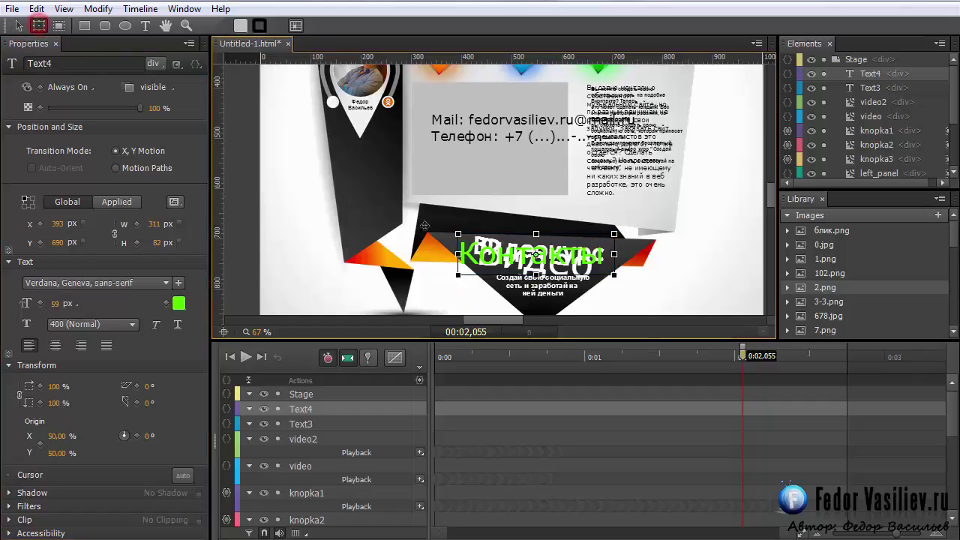
drag(457, 229, 460, 222)
drag(500, 262, 503, 256)
- Convert the contact text (Text3) and footer text (Text4) together into a symbol named tekst3, keeping timeline autoplay on
scroll(503, 256, up, 2)
shift+click(863, 89)
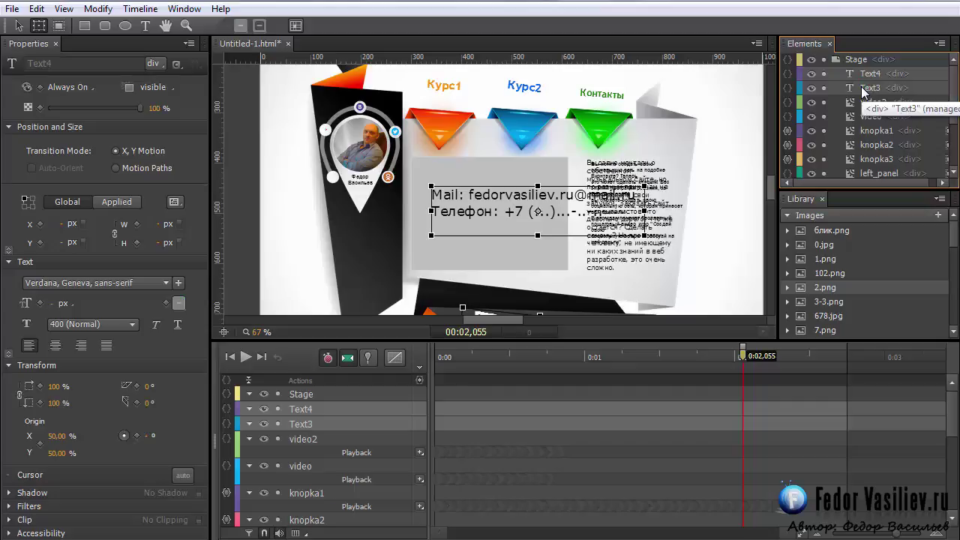
right_click(862, 89)
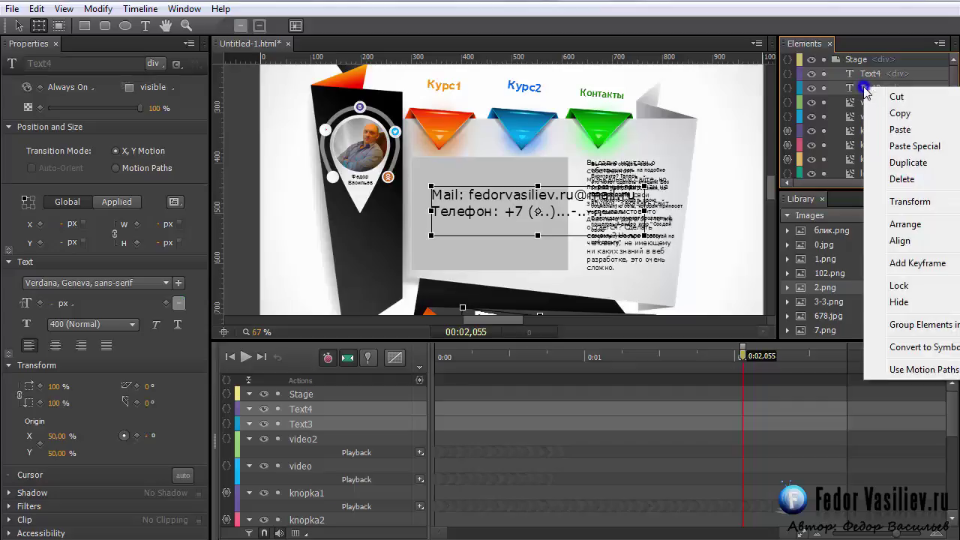
click(919, 347)
text(tekst3)
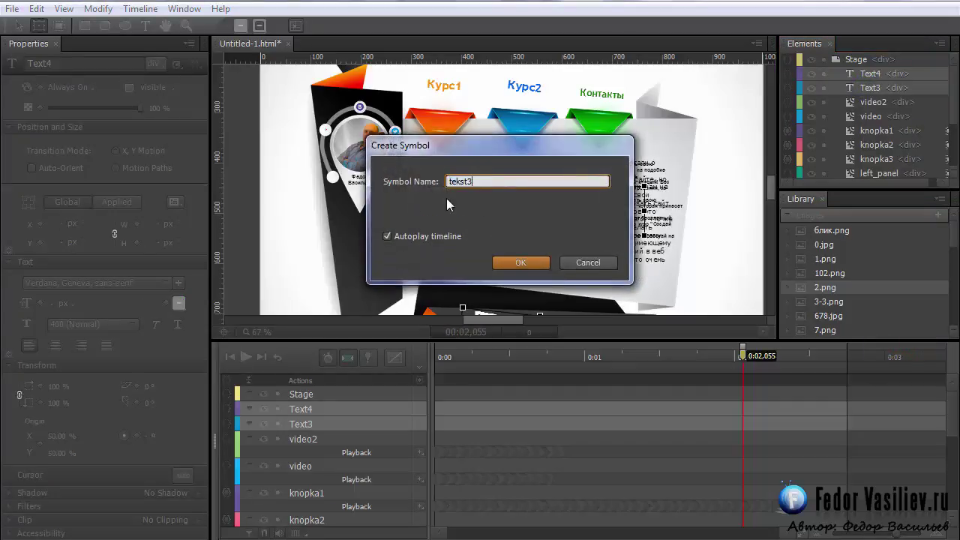
click(520, 245)
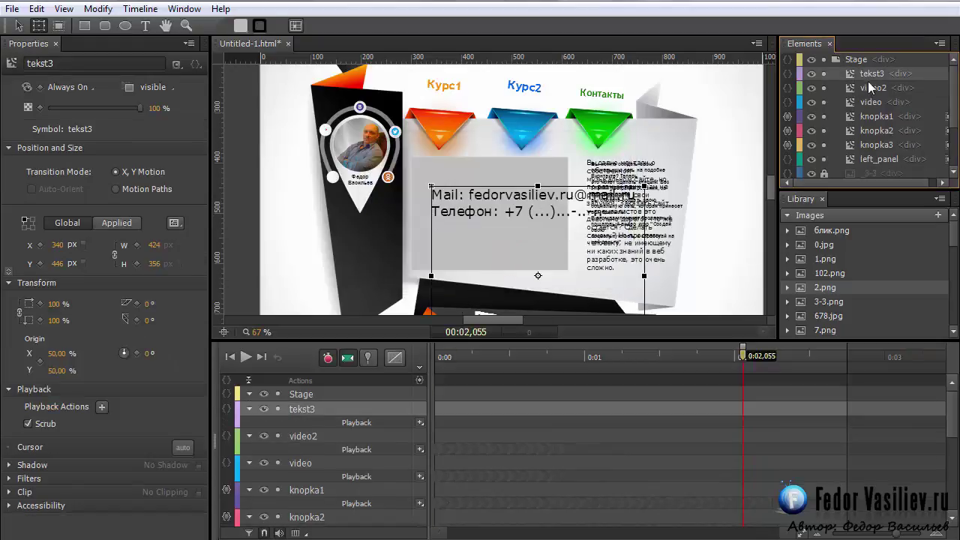
- Move the tekst3 symbol down the stacking order to sit between knopka3 and left_panel
drag(860, 73, 873, 162)
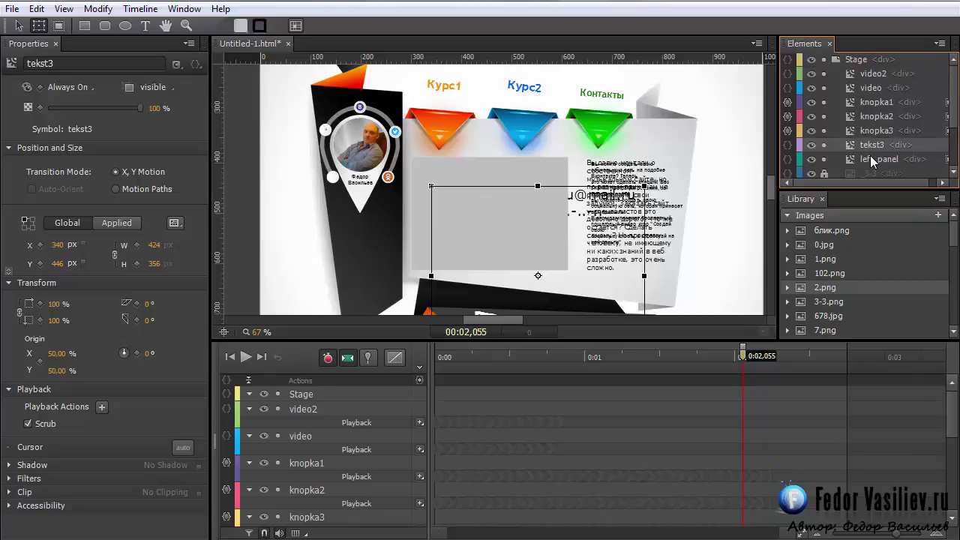
scroll(948, 119, down, 2)
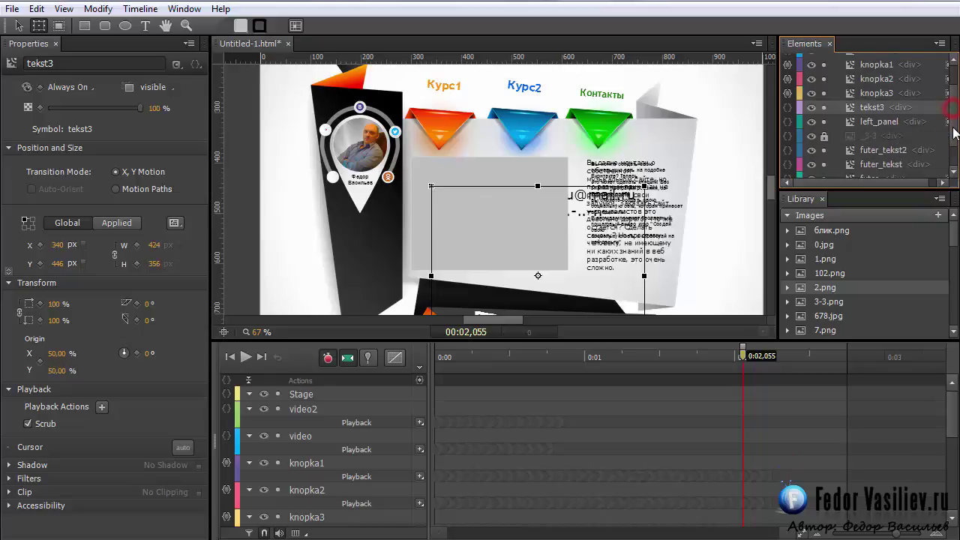
click(852, 111)
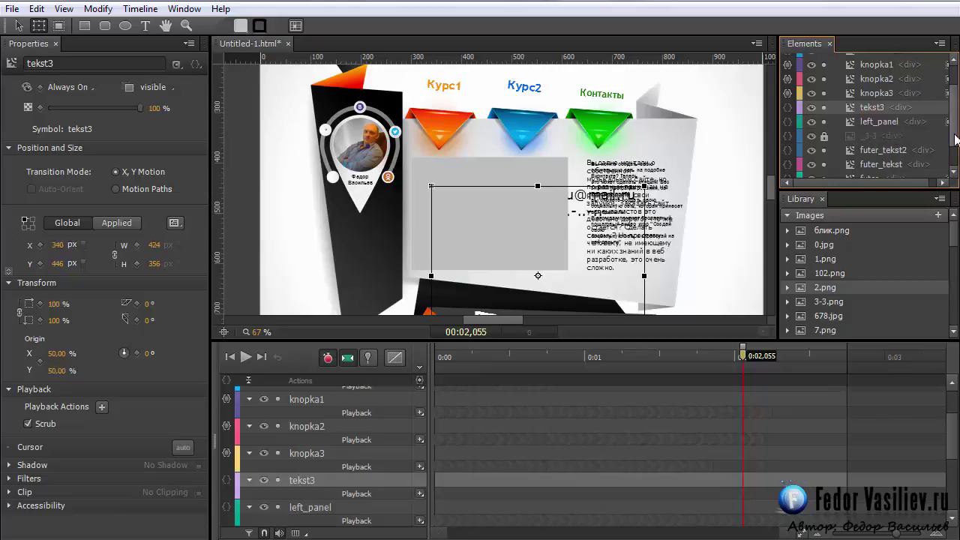
scroll(950, 135, down, 2)
scroll(953, 154, up, 2)
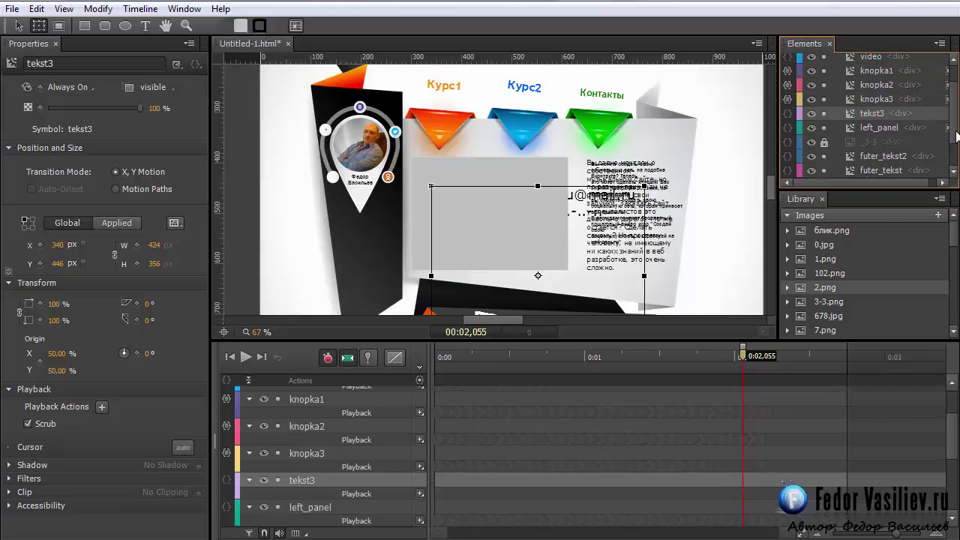
- Open the tekst3 symbol for editing and set the display of its Text3 element to Off at 0:00
double_click(854, 113)
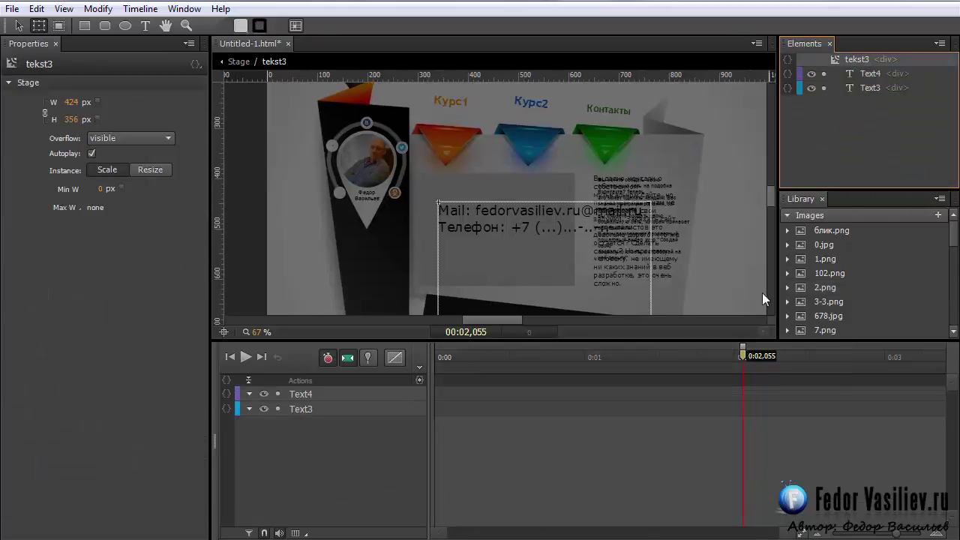
click(873, 74)
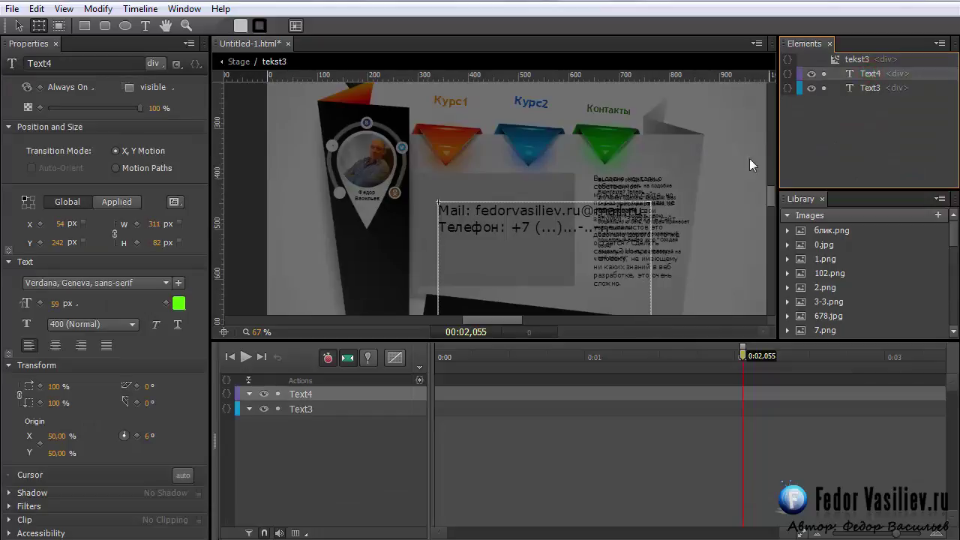
click(851, 88)
click(18, 25)
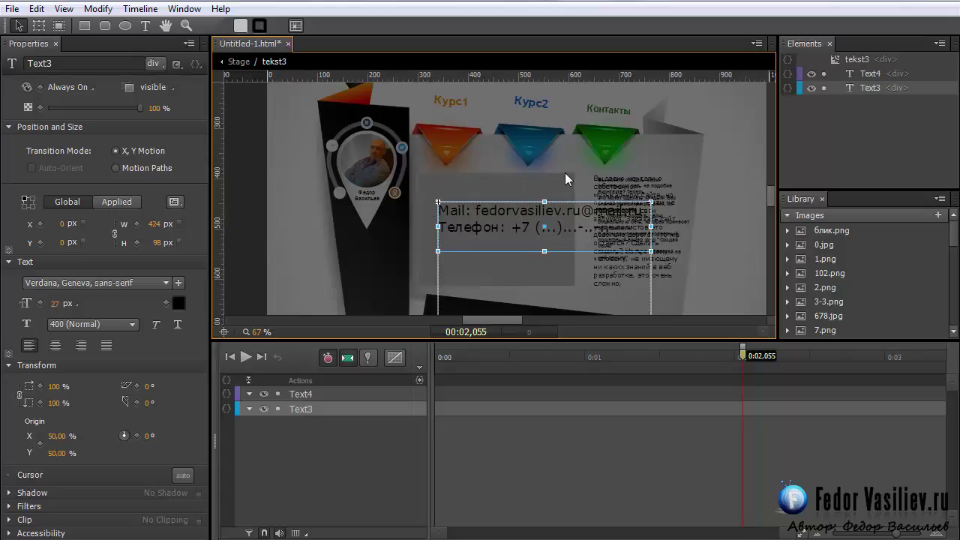
drag(601, 353, 420, 359)
click(66, 88)
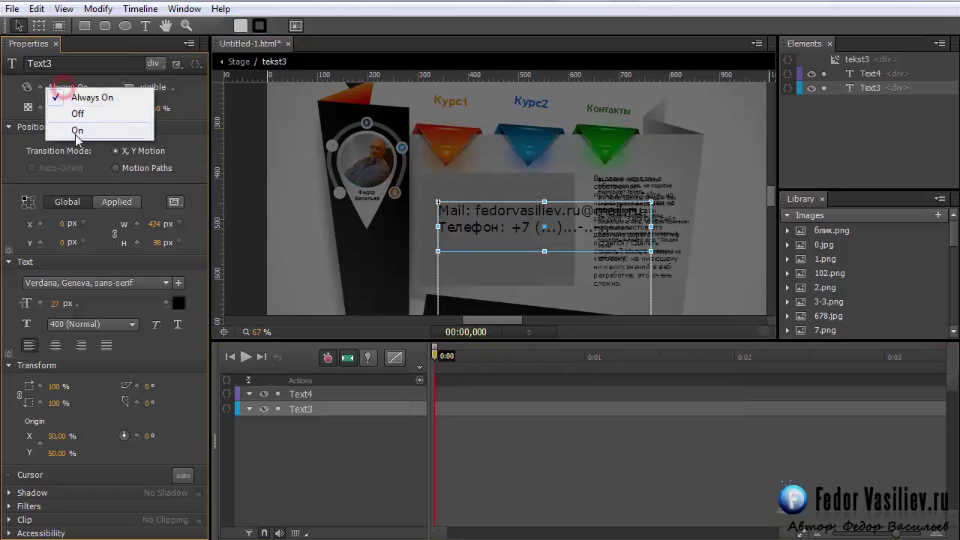
click(82, 113)
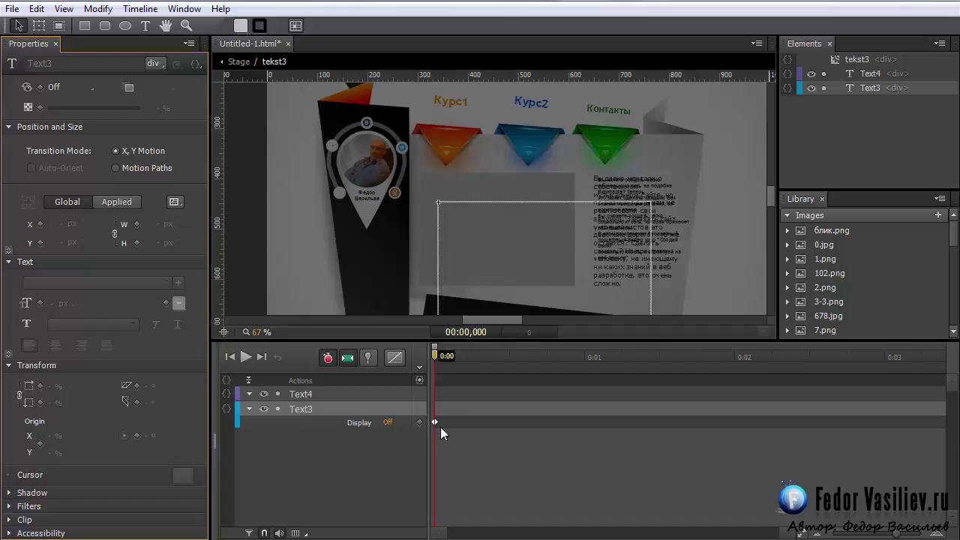
key(Delete)
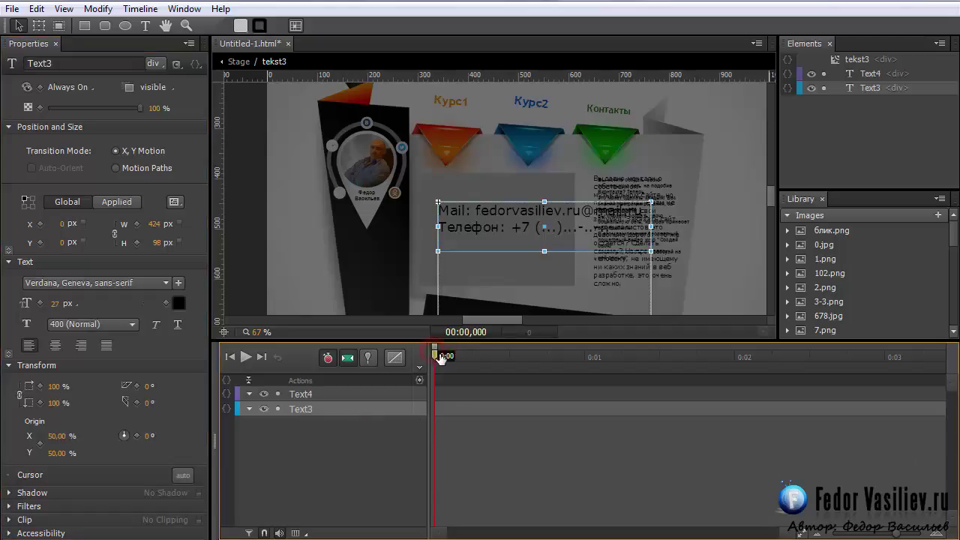
- Add a timeline trigger at 0 ms in tekst3 that hides the tekst3 symbol element, and close the code editor
click(420, 379)
drag(260, 138, 676, 4)
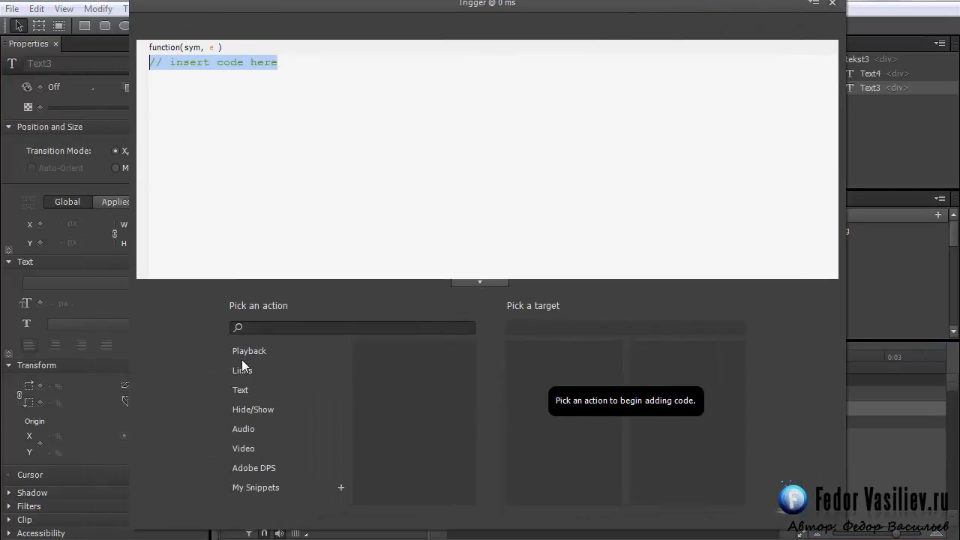
click(239, 410)
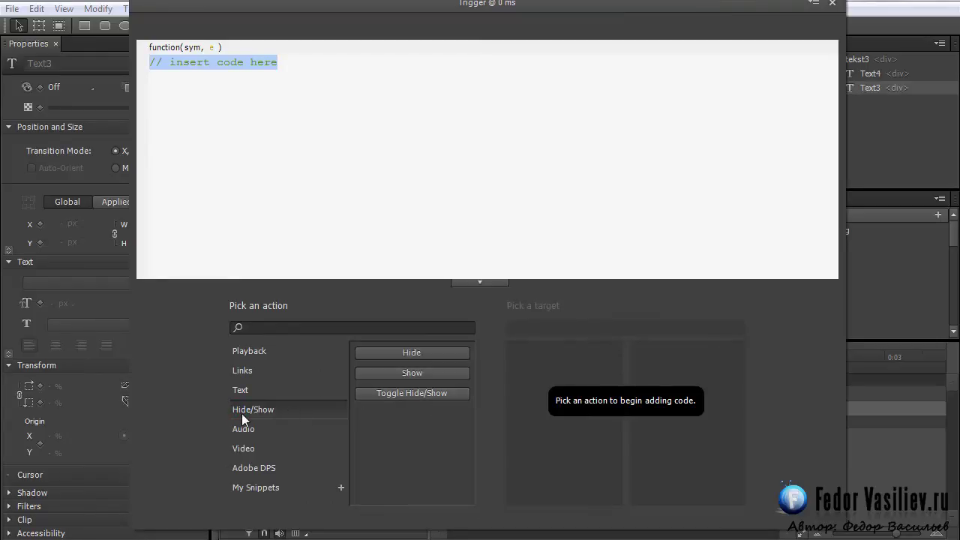
click(395, 353)
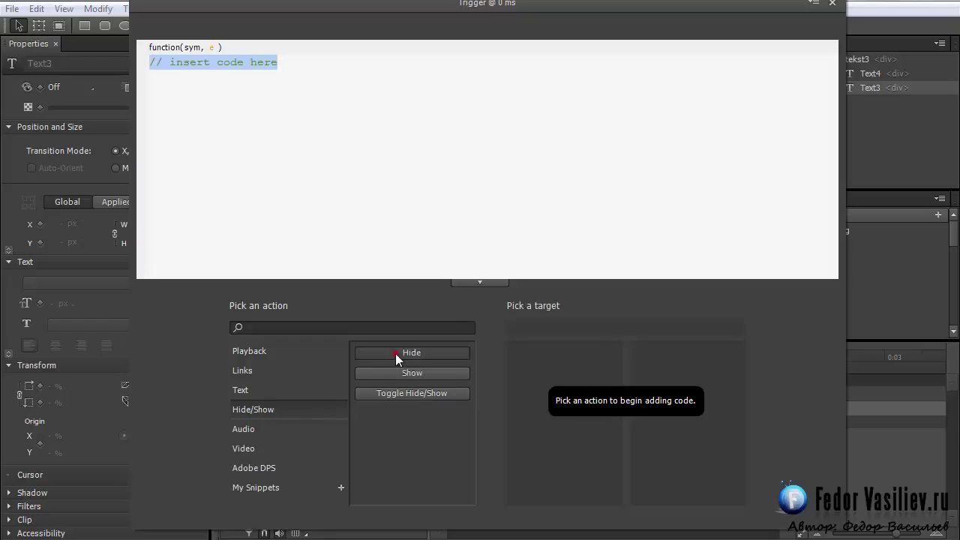
click(524, 372)
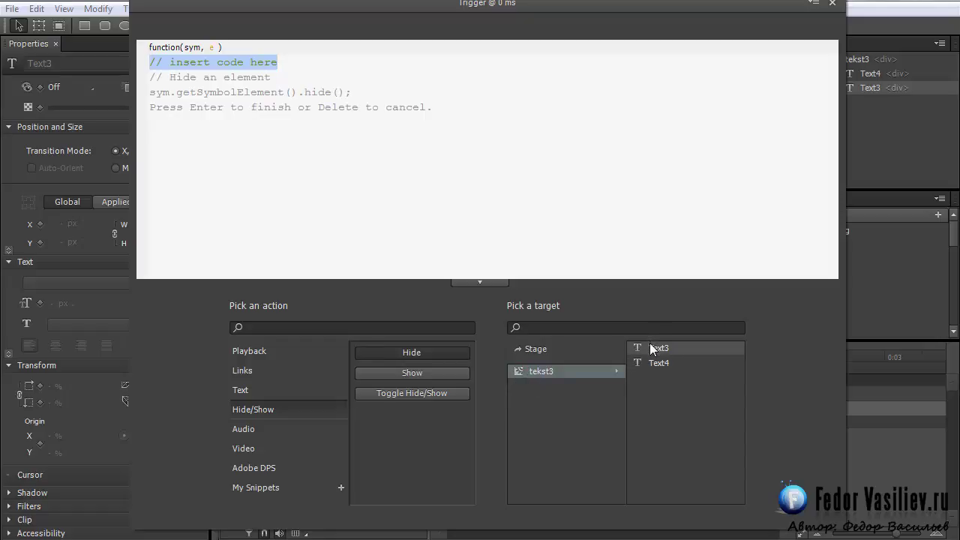
click(518, 371)
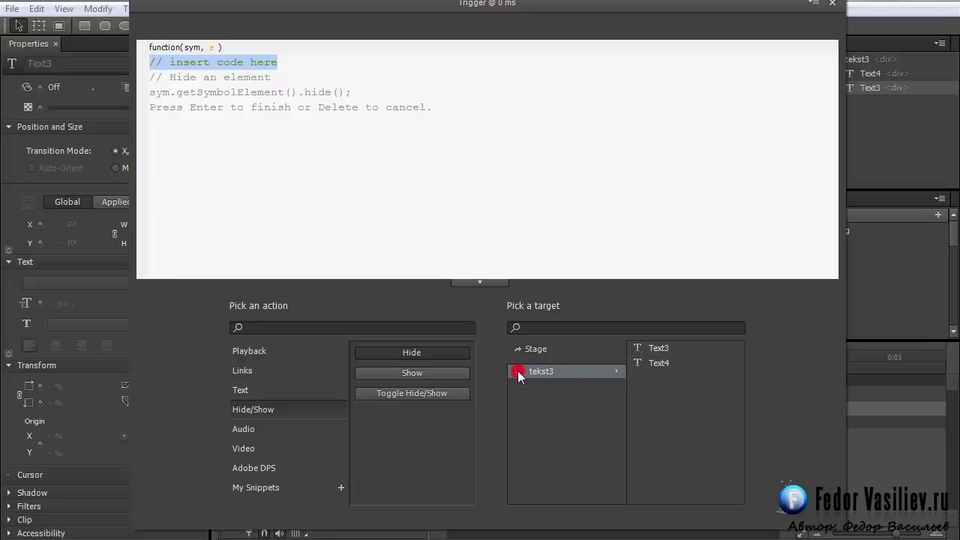
click(831, 3)
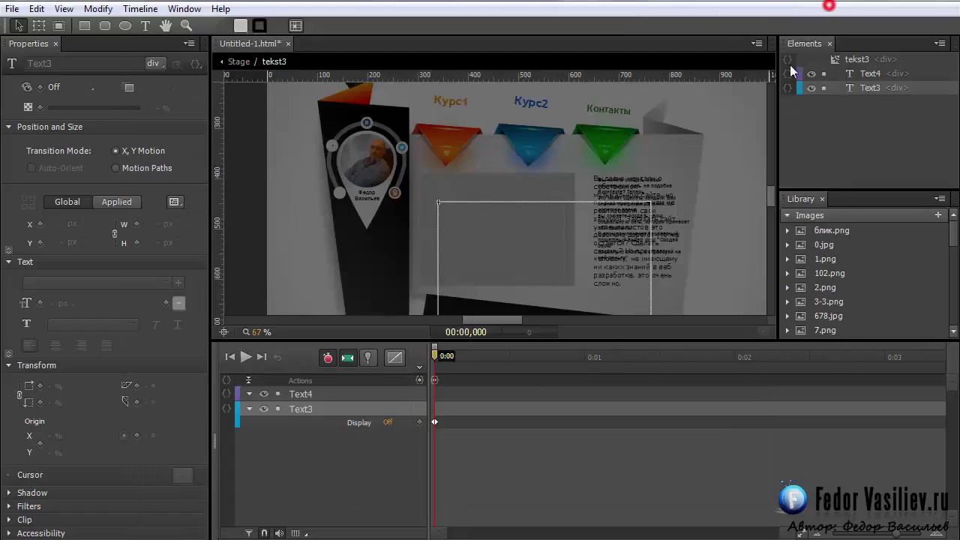
- Add a timeline trigger at 50 ms containing sym.stop(); for the tekst3 symbol and close the code editor
drag(437, 354, 442, 354)
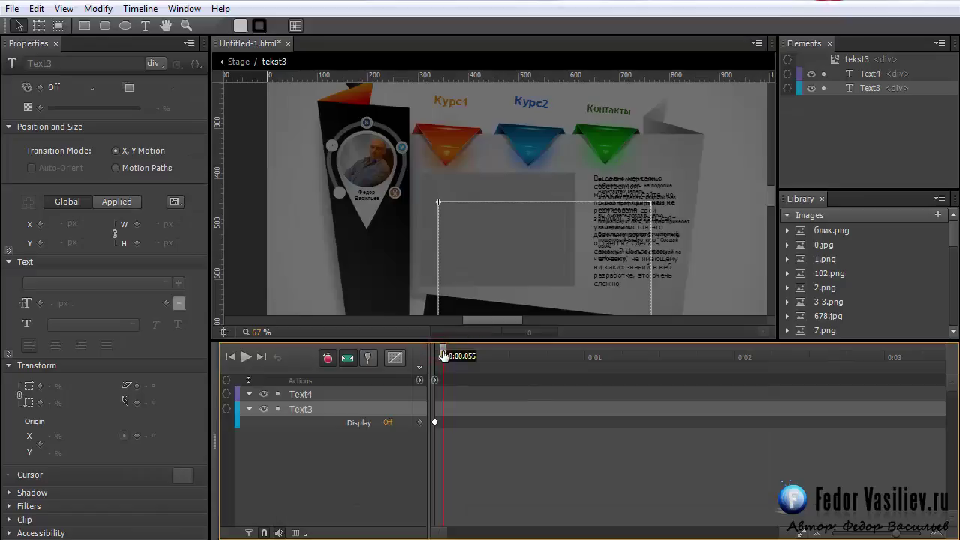
click(419, 381)
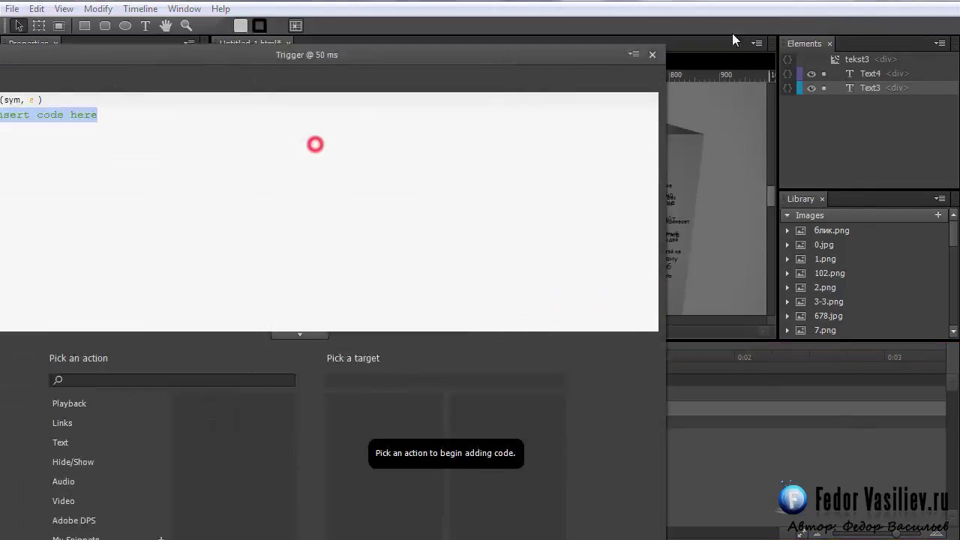
click(283, 366)
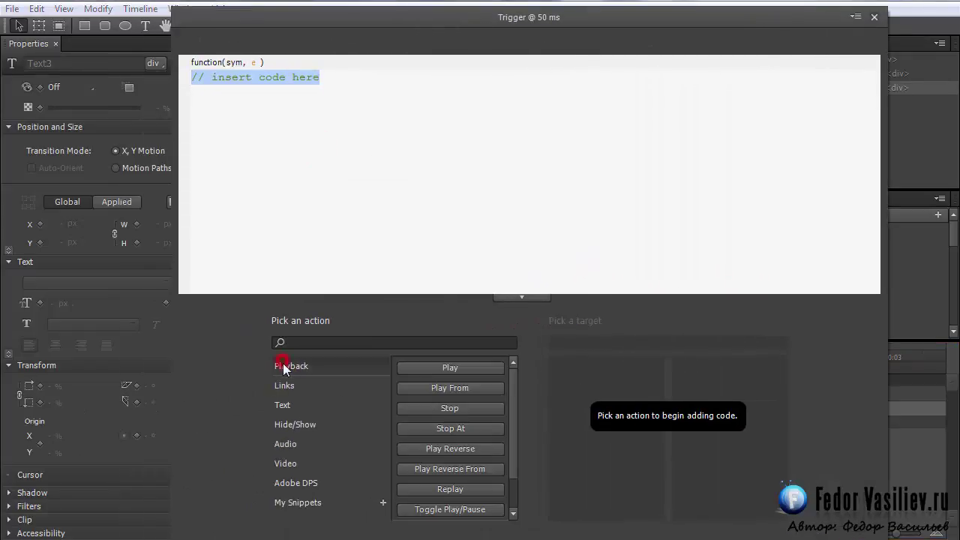
click(449, 408)
click(571, 382)
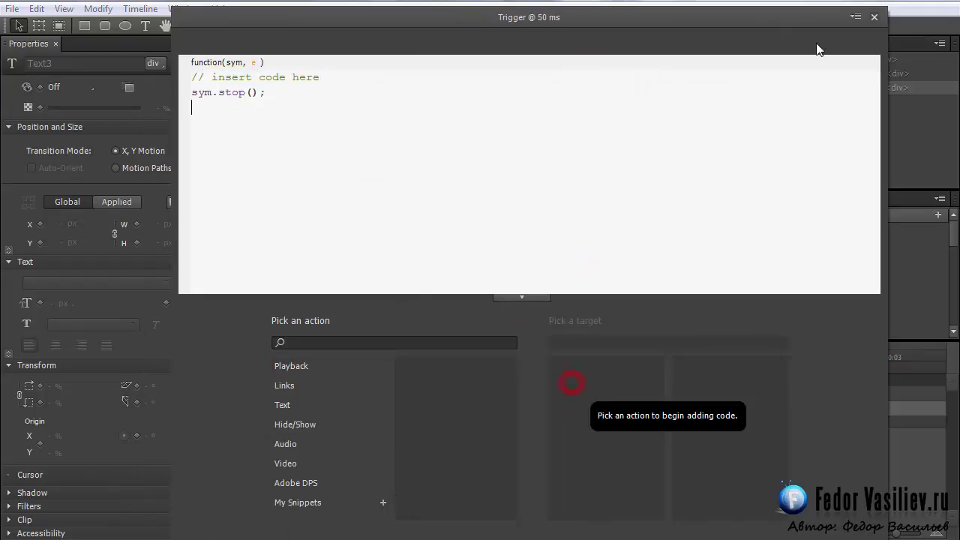
click(874, 16)
- Add a timeline trigger at 95 ms that shows the tekst3 symbol with sym.getSymbolElement().show();
click(440, 354)
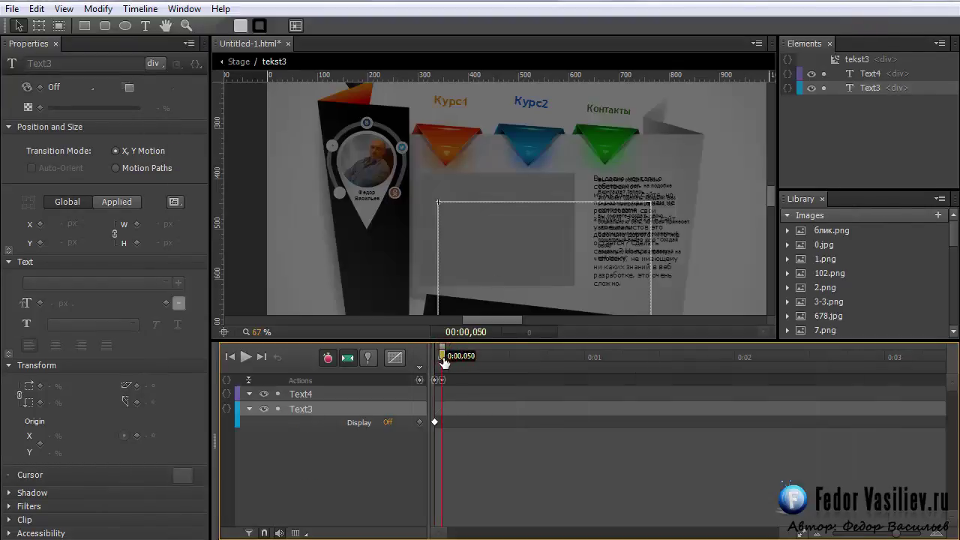
drag(443, 353, 449, 353)
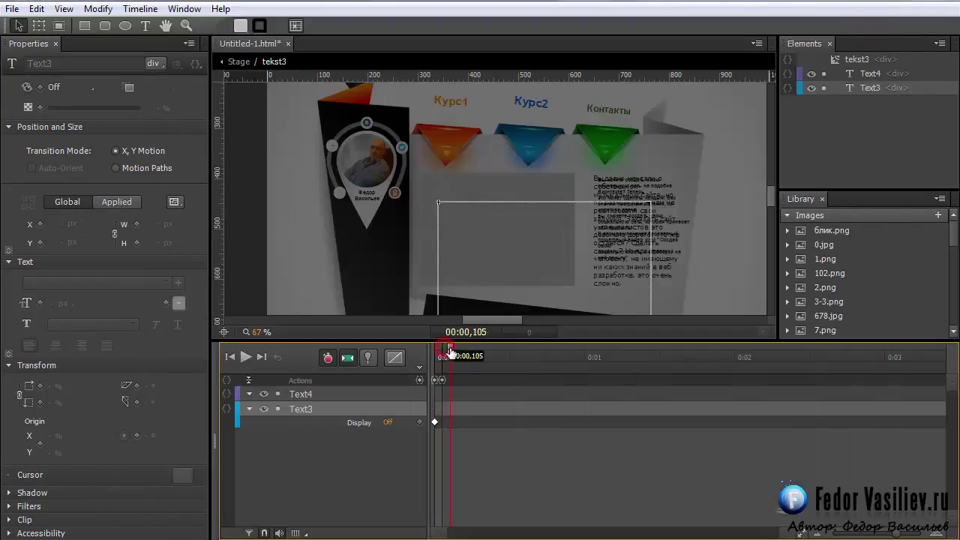
click(419, 380)
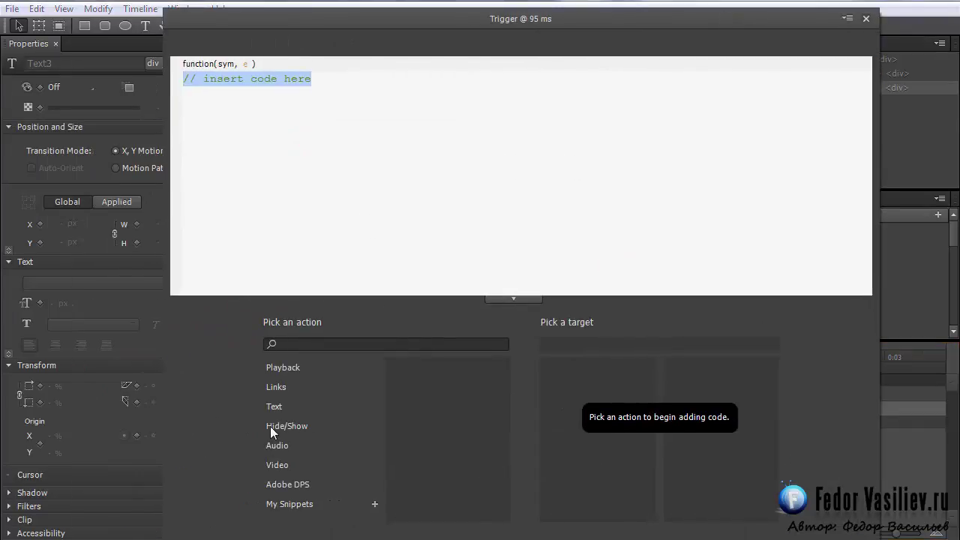
click(270, 426)
click(449, 390)
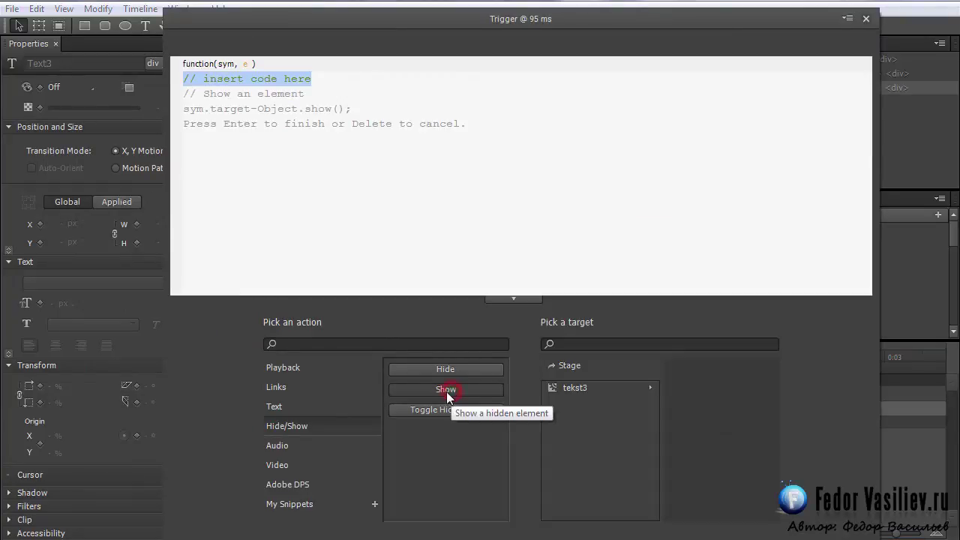
click(548, 393)
click(552, 387)
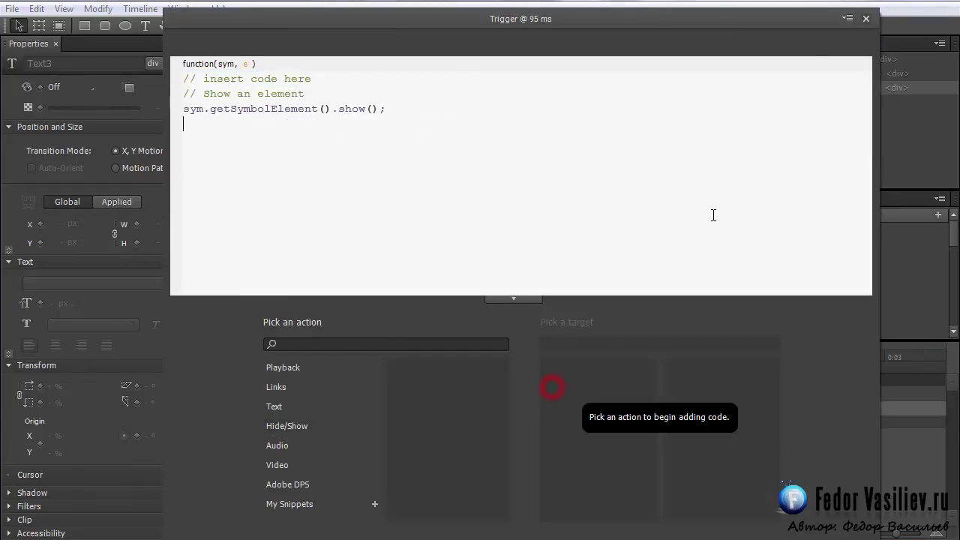
- Close the trigger code editor and insert a timeline label named 18 at 0:00.095 in tekst3
click(866, 18)
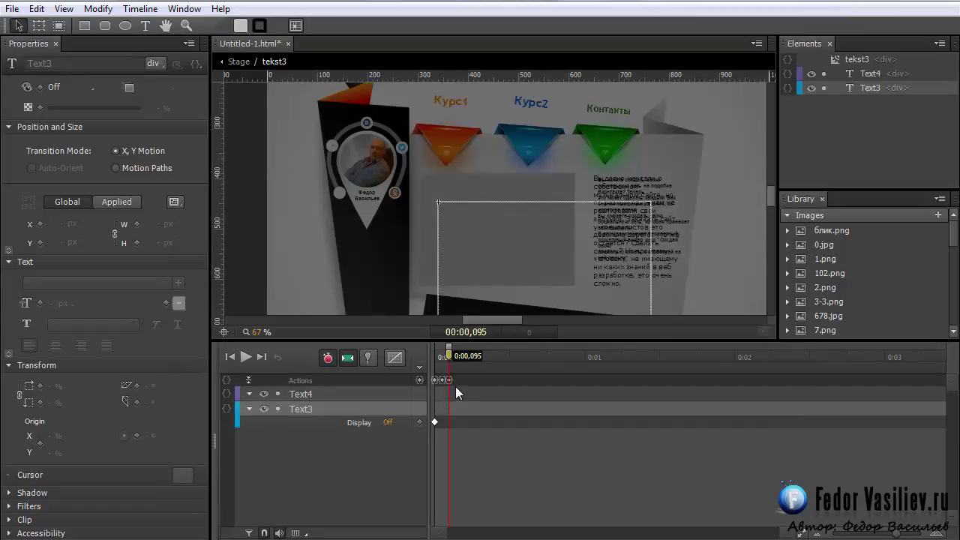
click(417, 368)
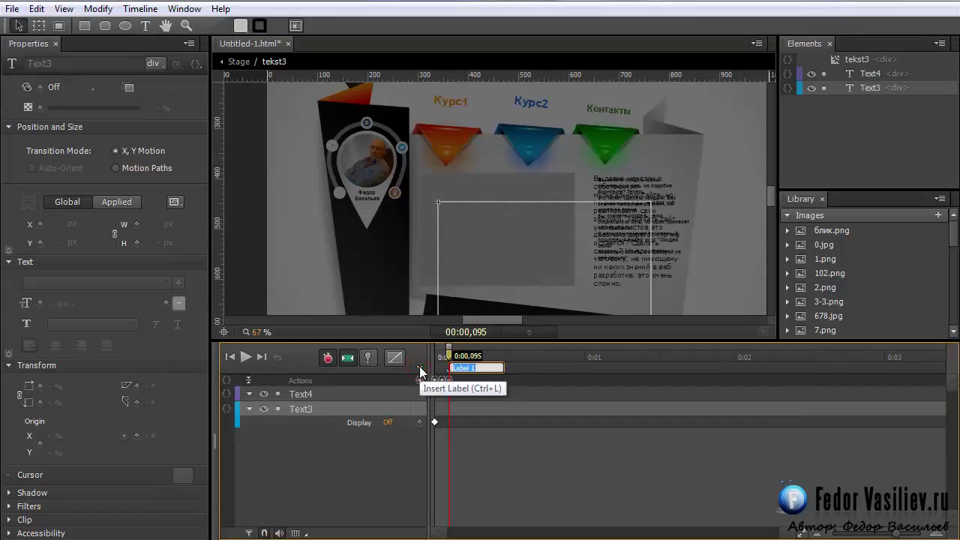
key(Return)
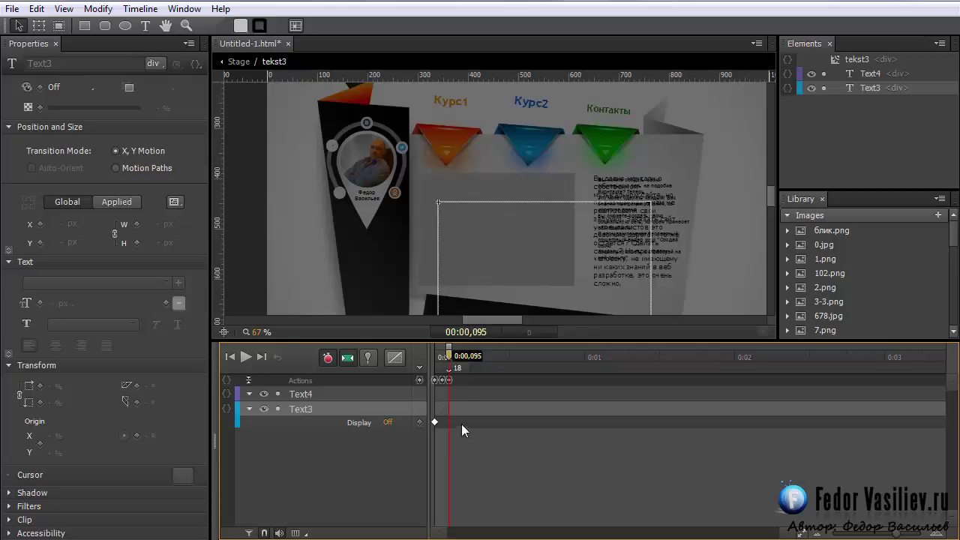
- Set the display of Text3 to On at 0:00.095
click(52, 87)
click(72, 126)
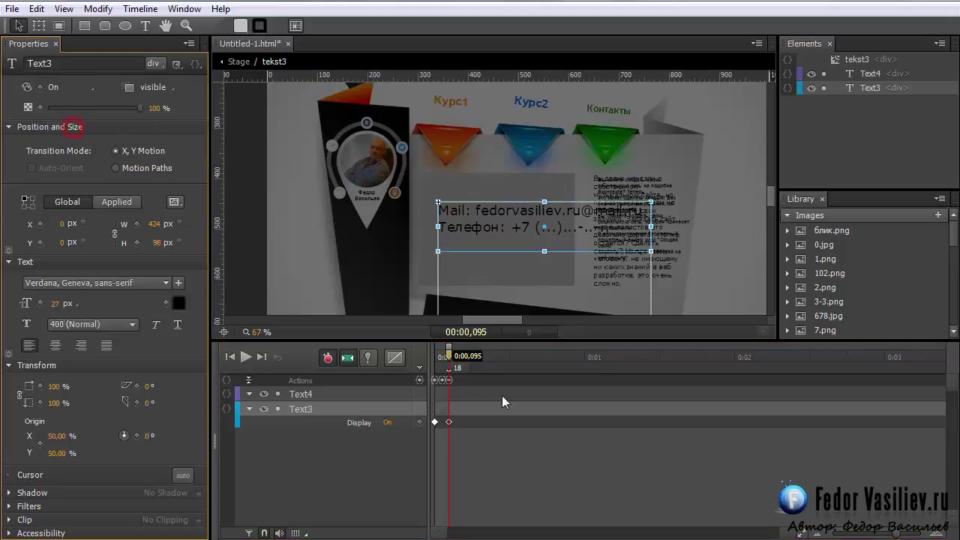
click(368, 358)
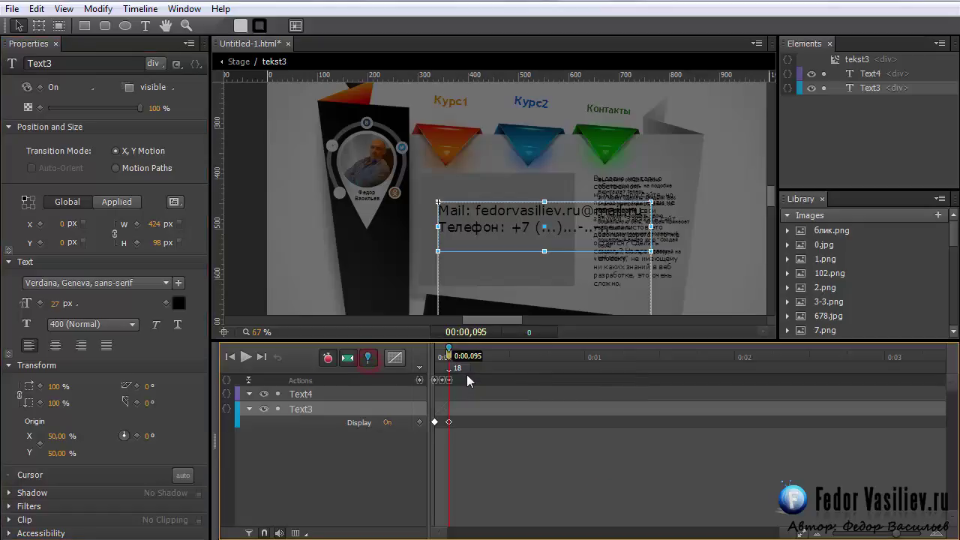
click(319, 392)
click(317, 406)
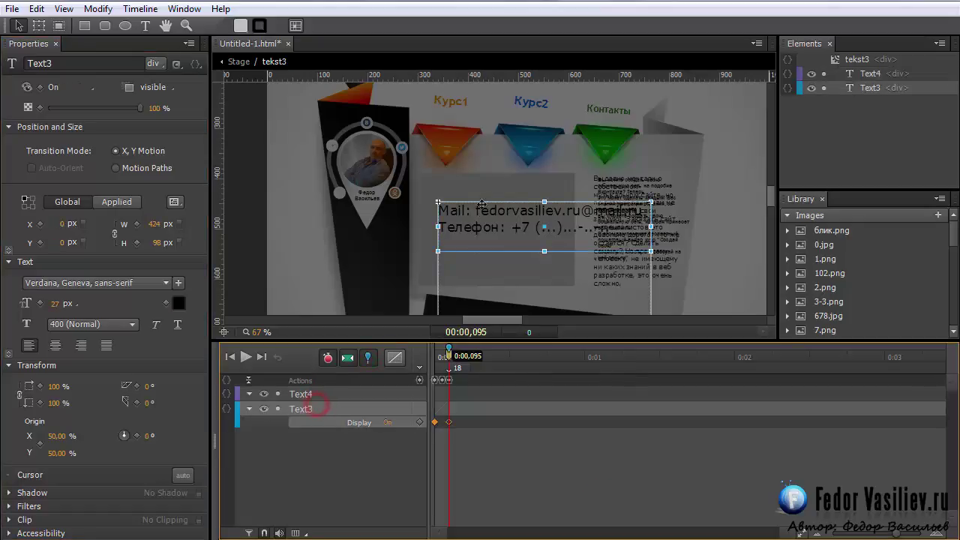
click(598, 385)
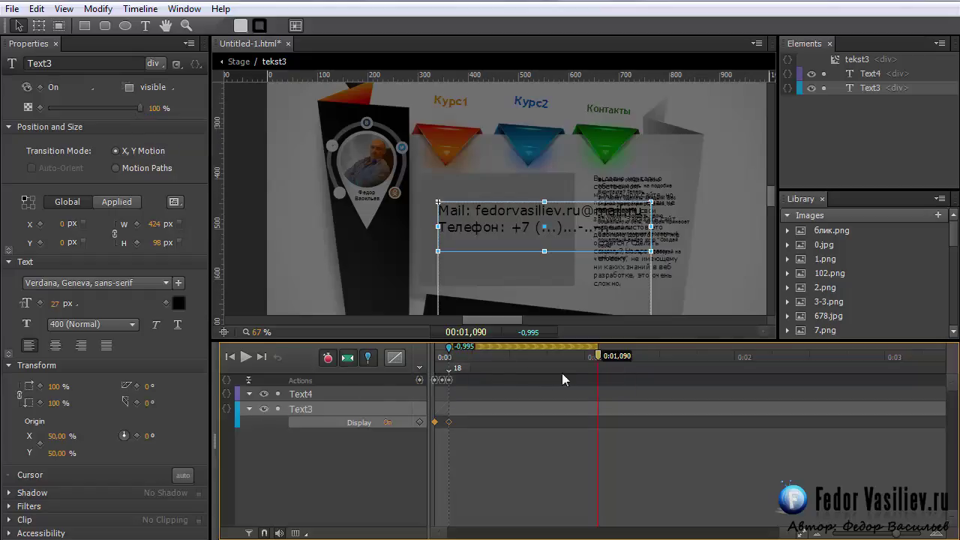
click(367, 358)
- Turn off auto-transition and auto-keyframe modes and set the horizontal and vertical scale of Text3 to 0%
click(347, 358)
click(328, 357)
click(54, 386)
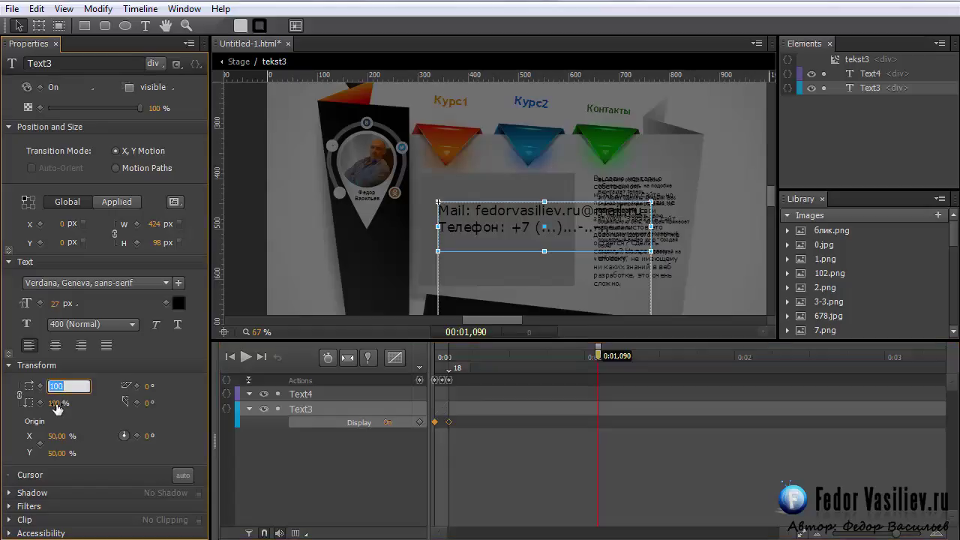
text(0)
key(Return)
- With auto-keyframe, auto-transition and the pin on, animate Text3's scale to 100% from 0:00.095 to 0:01
drag(480, 351, 584, 355)
click(328, 358)
click(347, 357)
click(368, 357)
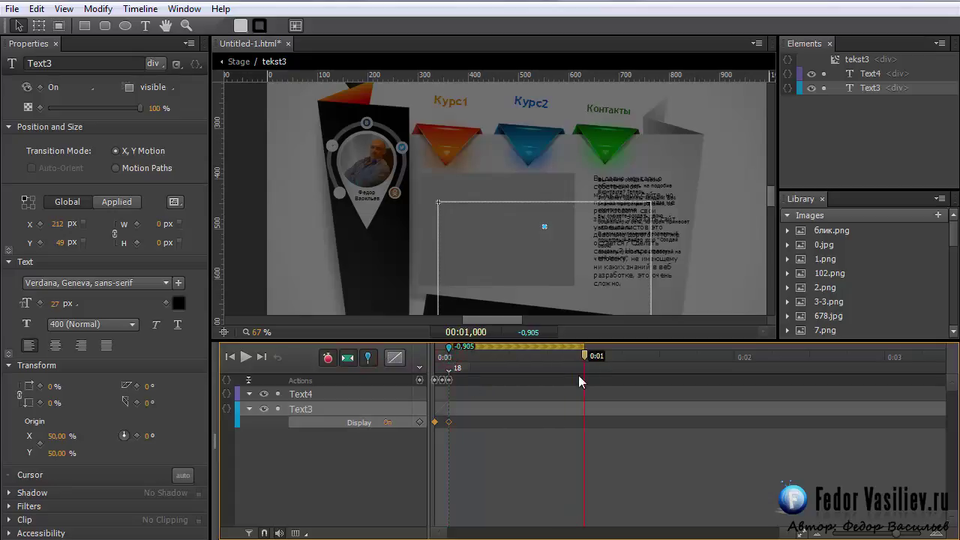
click(52, 386)
text(100)
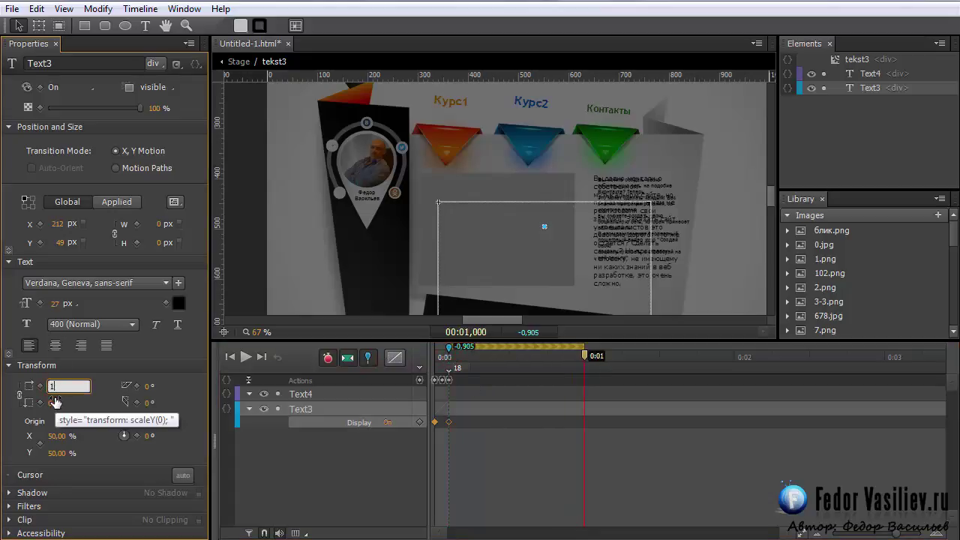
key(Return)
- Apply Ease In Out Elastic easing to the Text3 scale transition, turn off the pin, and preview the animation from near the start
click(467, 411)
click(395, 358)
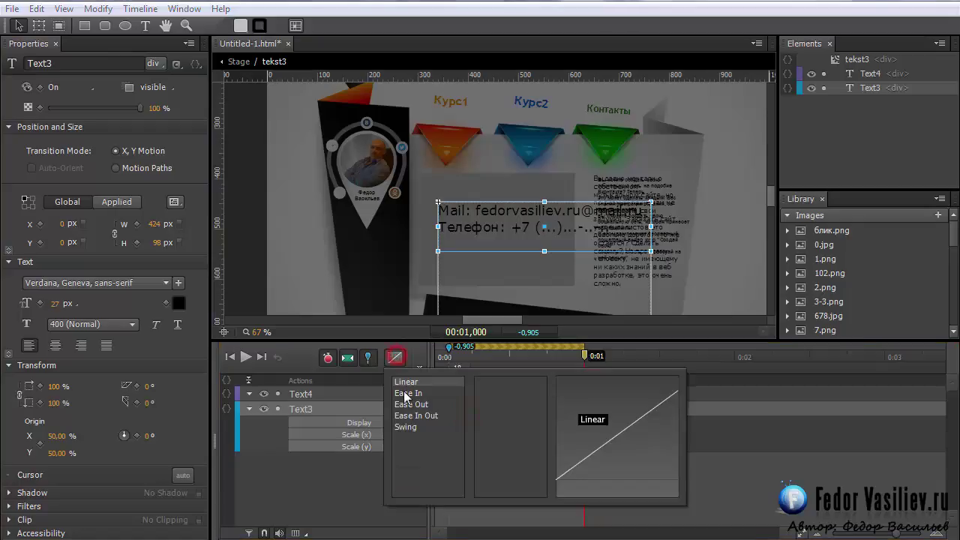
click(407, 414)
click(488, 472)
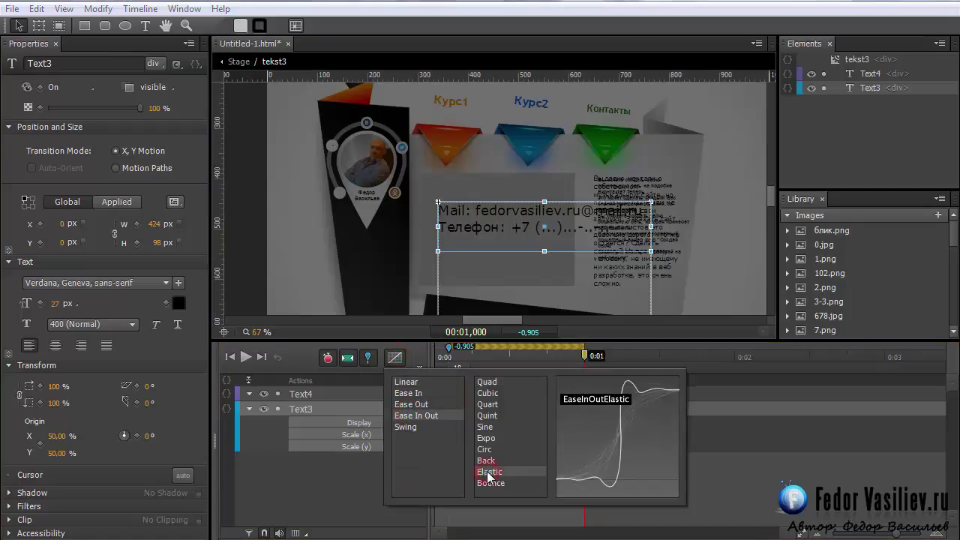
click(367, 358)
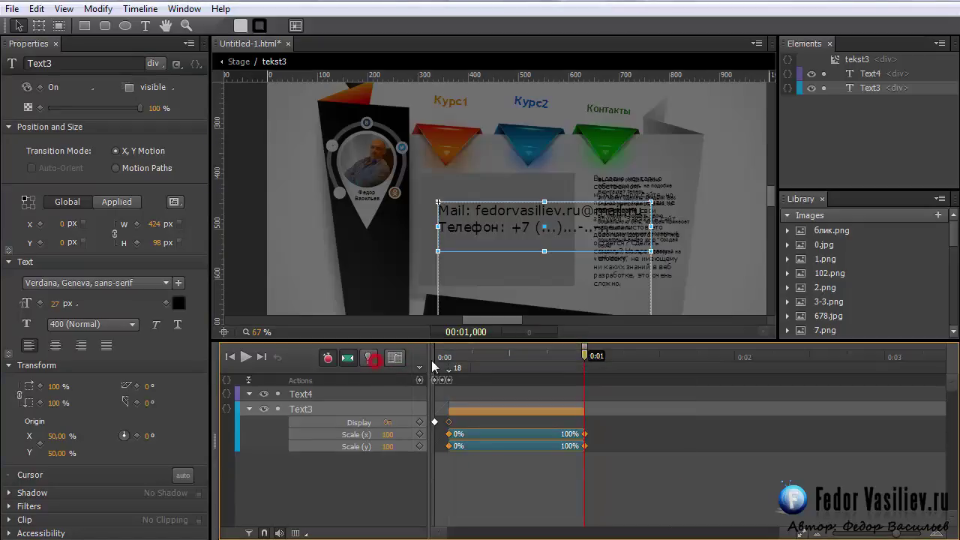
click(440, 358)
click(246, 358)
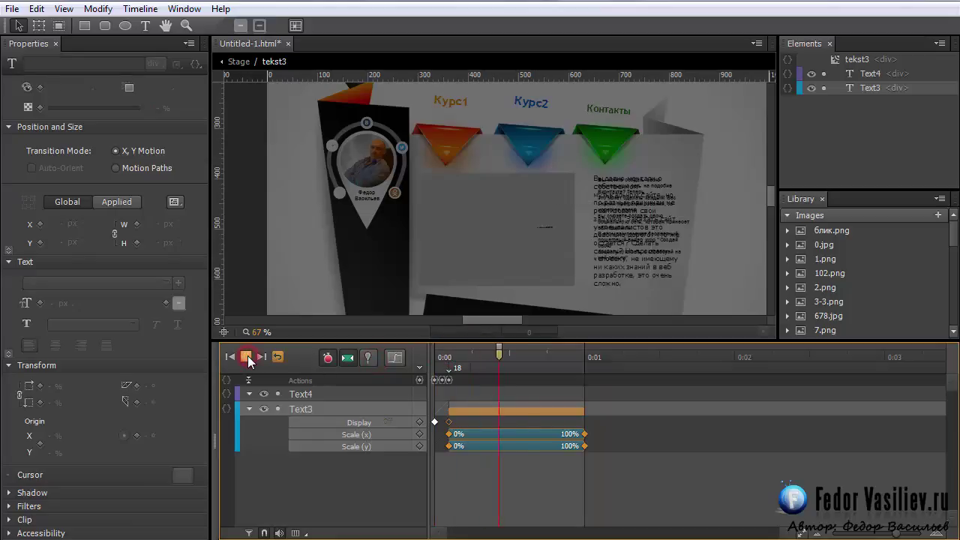
- Add a timeline trigger at 1000 ms containing sym.stop(); for the tekst3 symbol and close the code editor
click(419, 380)
drag(299, 139, 300, 138)
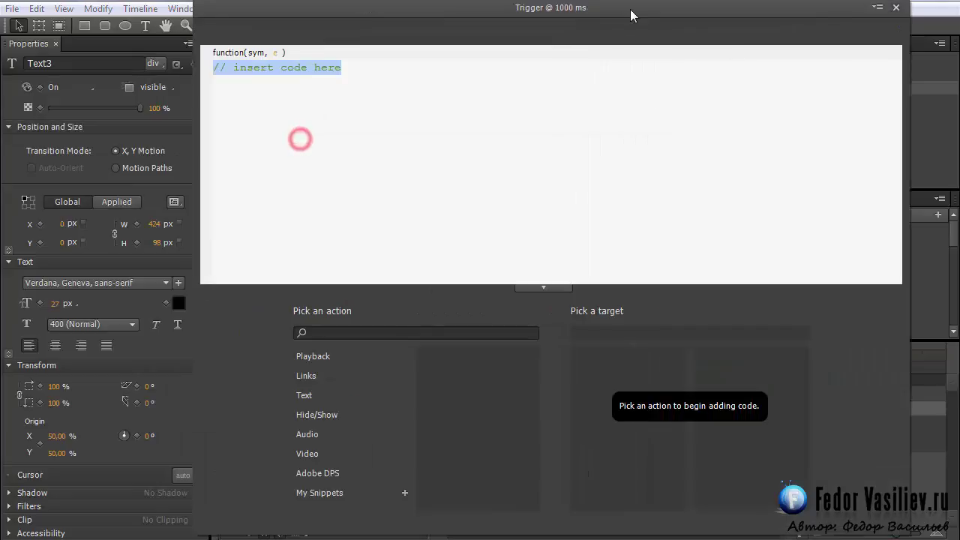
click(323, 359)
click(485, 400)
click(592, 376)
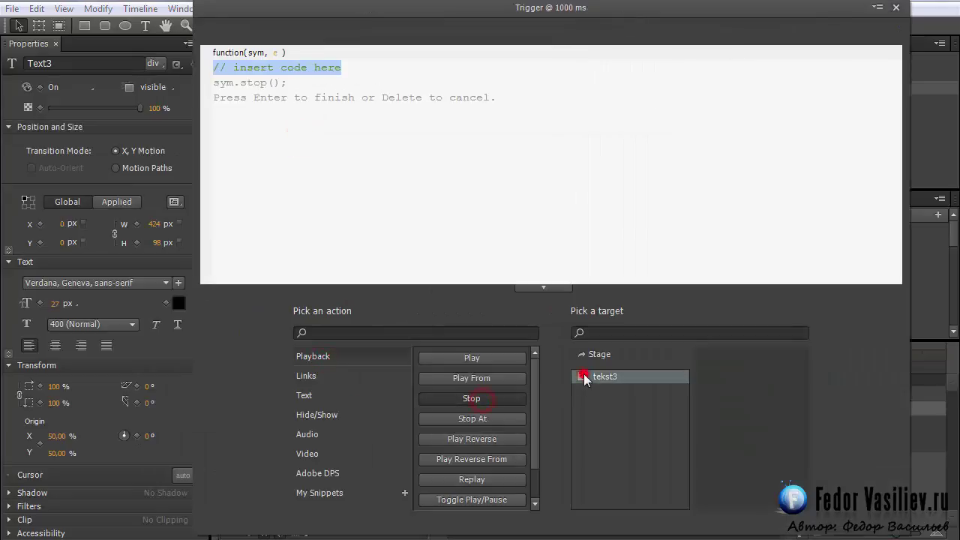
click(580, 376)
click(895, 7)
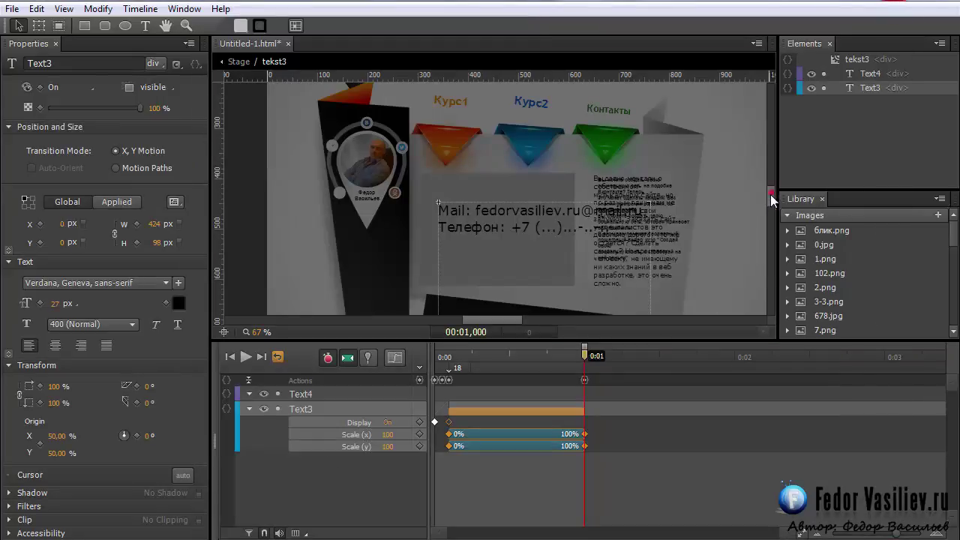
- Collapse the Text3 layer and set the display of the Контакты heading Text4 to Off at 0:00
drag(770, 194, 770, 207)
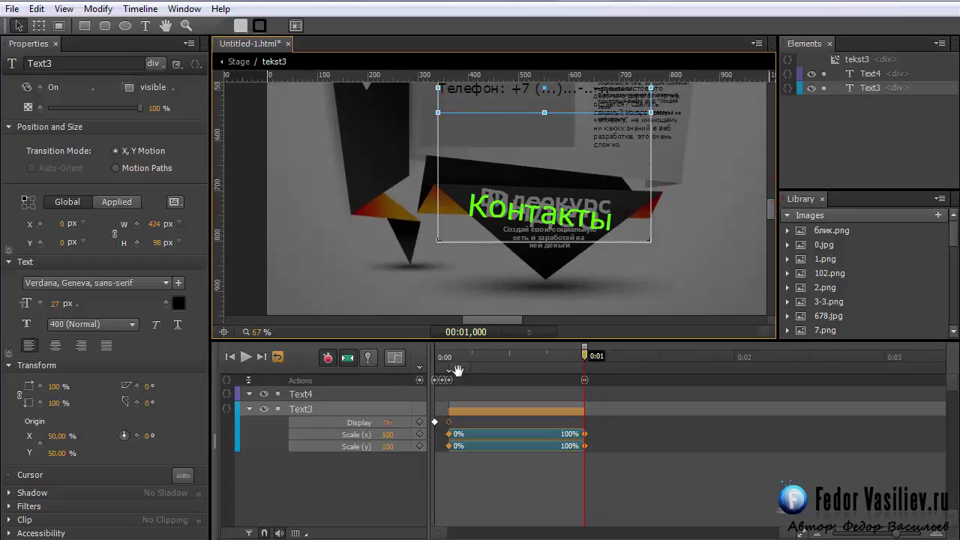
click(249, 408)
click(303, 393)
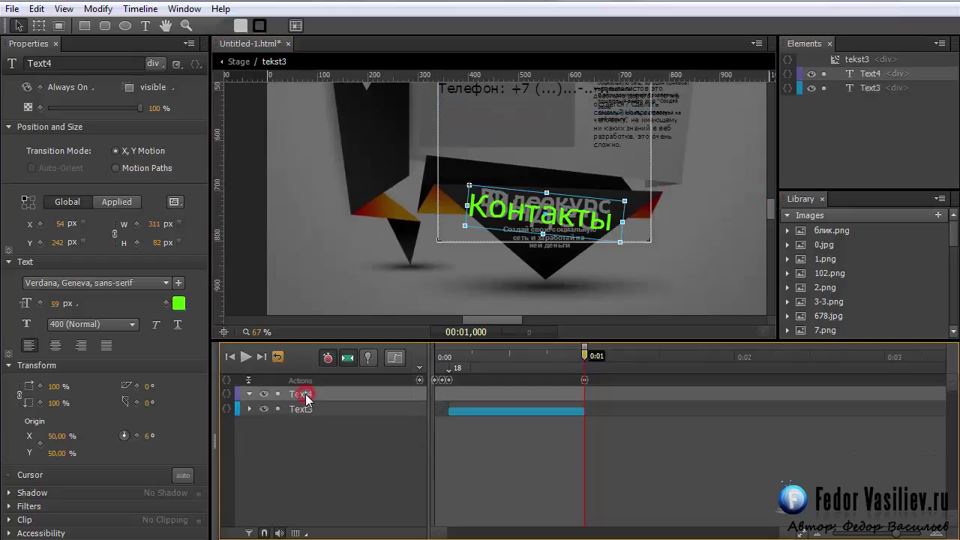
click(434, 355)
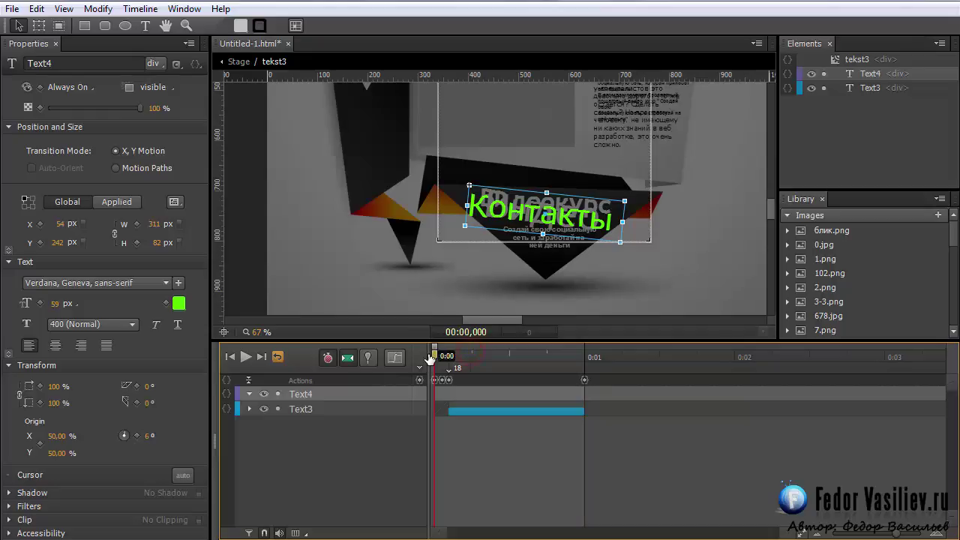
click(66, 87)
click(62, 117)
- Set the display of Text4 to On at 0:00.095
drag(431, 355, 450, 361)
click(42, 85)
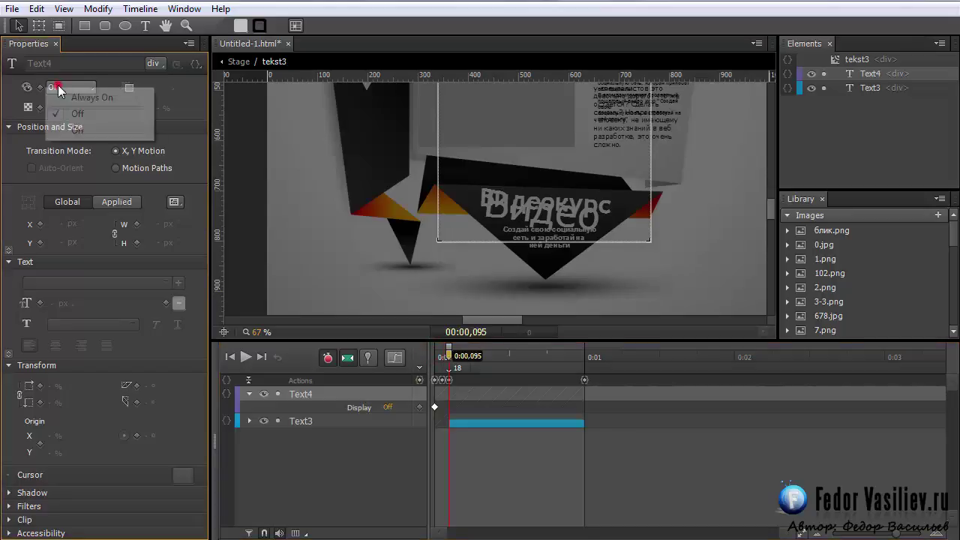
click(71, 130)
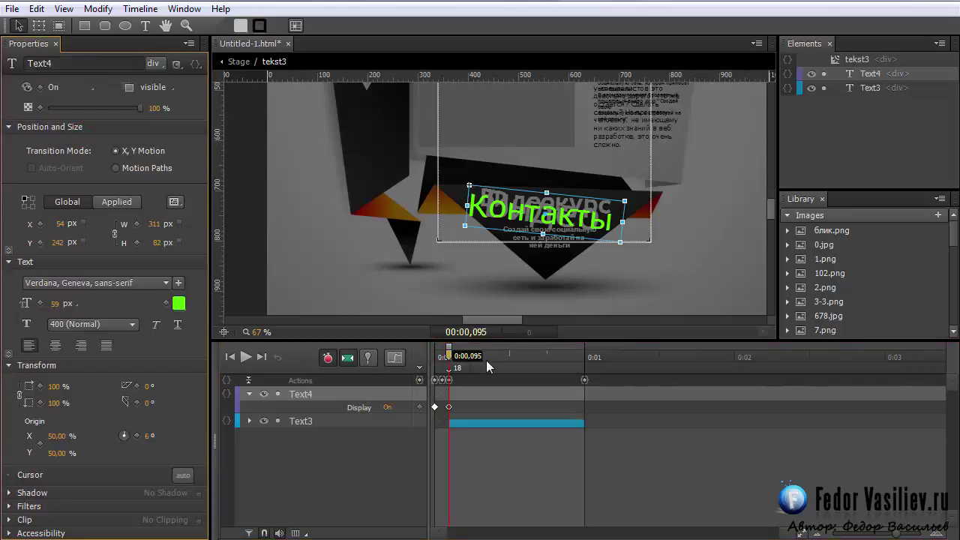
- Animate Text4 moving up 14 px from 0:00.095 to 0:01 with Linear easing
click(393, 358)
click(406, 382)
drag(450, 358, 582, 383)
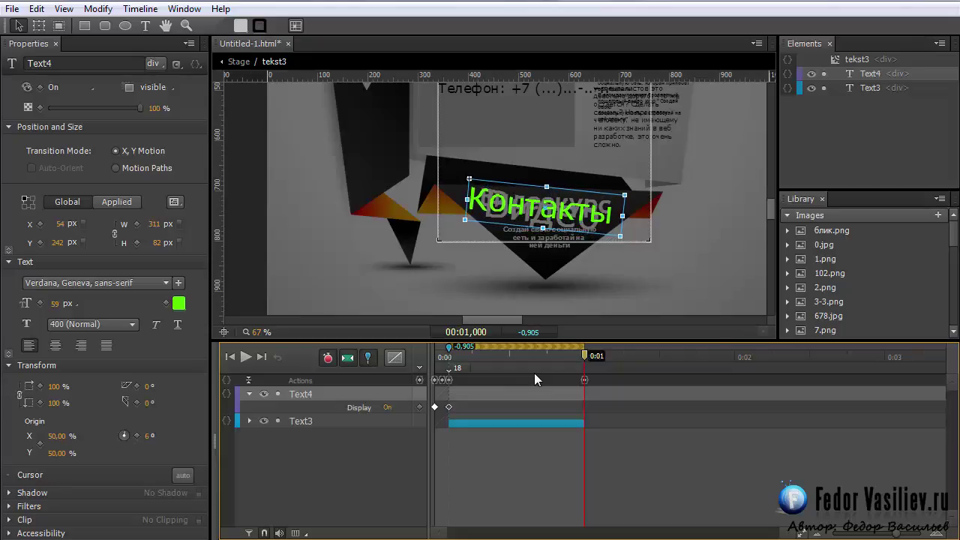
key(shift+Up)
key(Up)
key(Up)
key(Up)
key(Up)
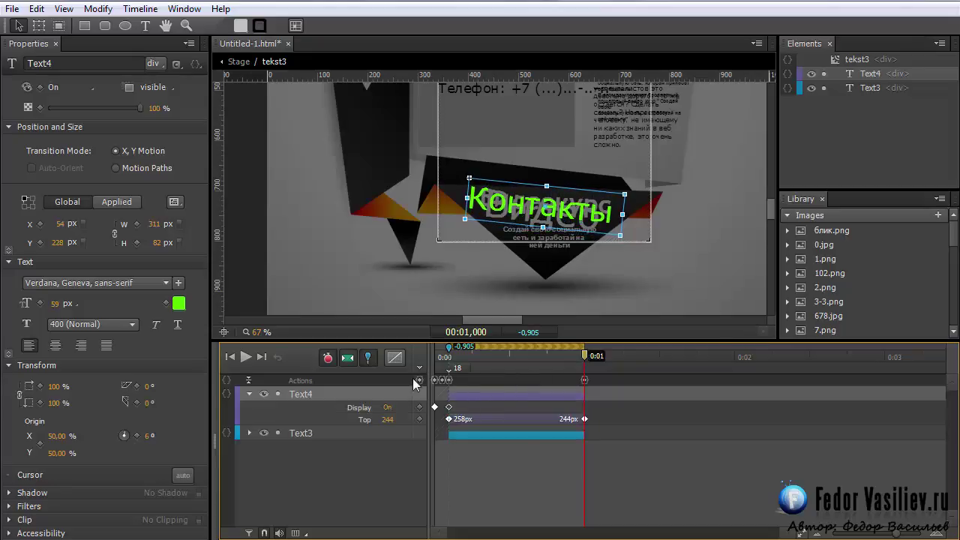
- Fade Text4 in from 0% to 100% opacity by reversing its opacity transition, and preview the animation from 0:00
drag(138, 108, 30, 112)
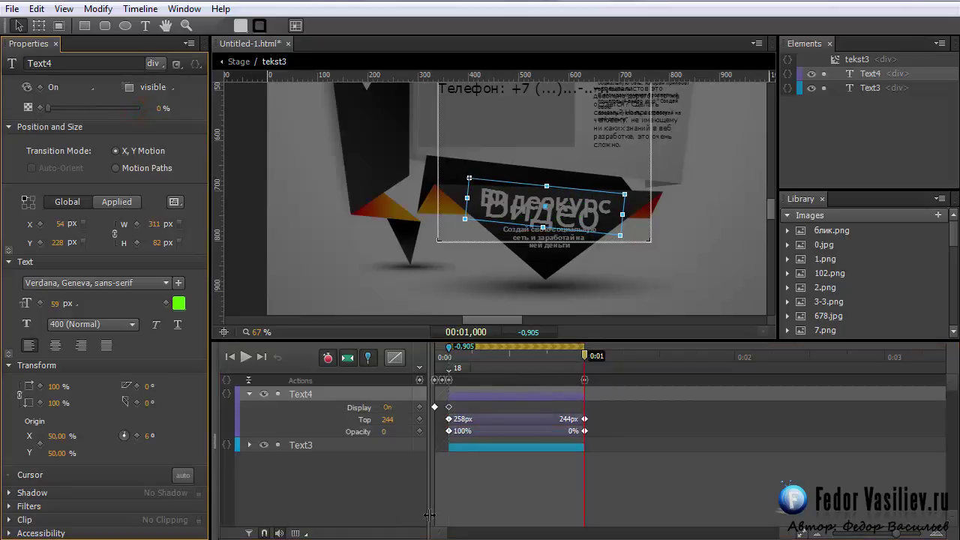
right_click(458, 431)
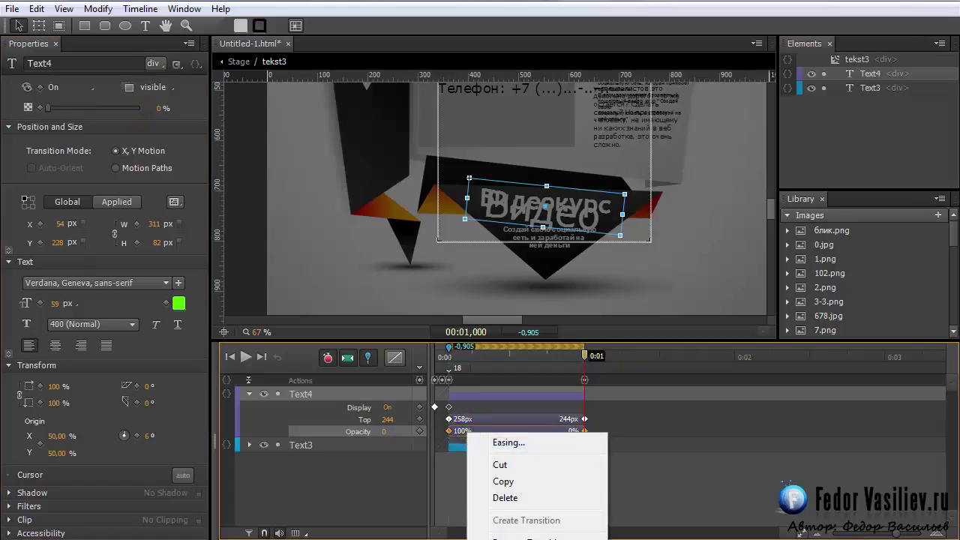
click(487, 530)
click(438, 355)
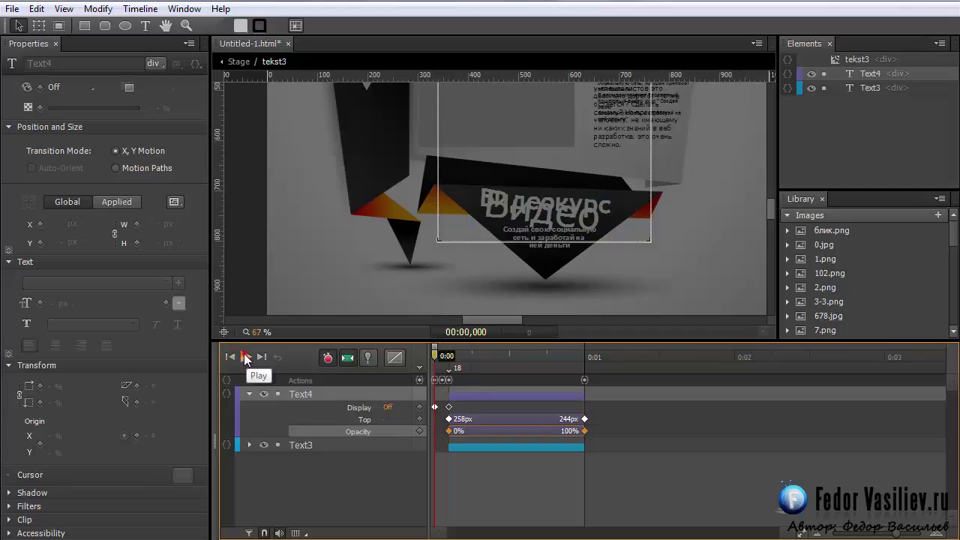
click(245, 358)
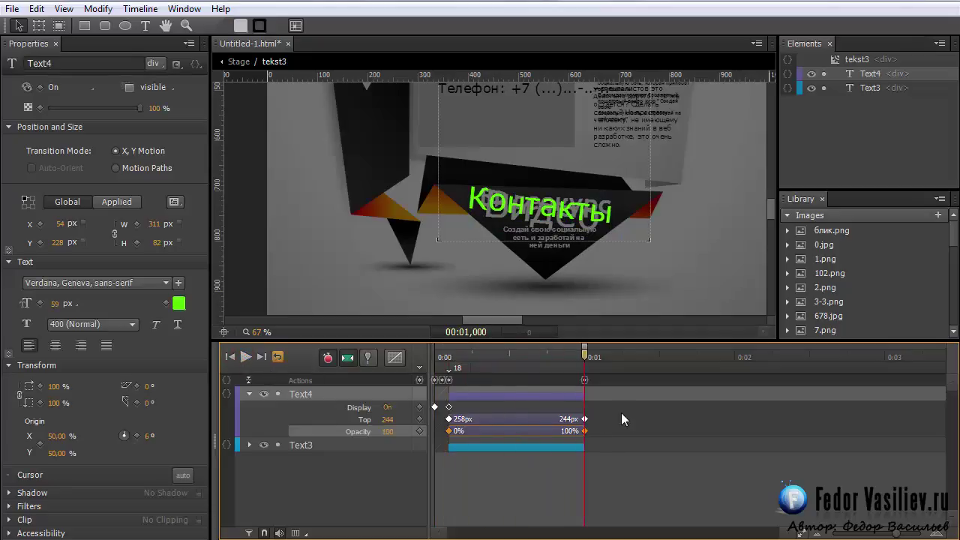
- Leave the tekst3 symbol and return to the Stage
click(452, 357)
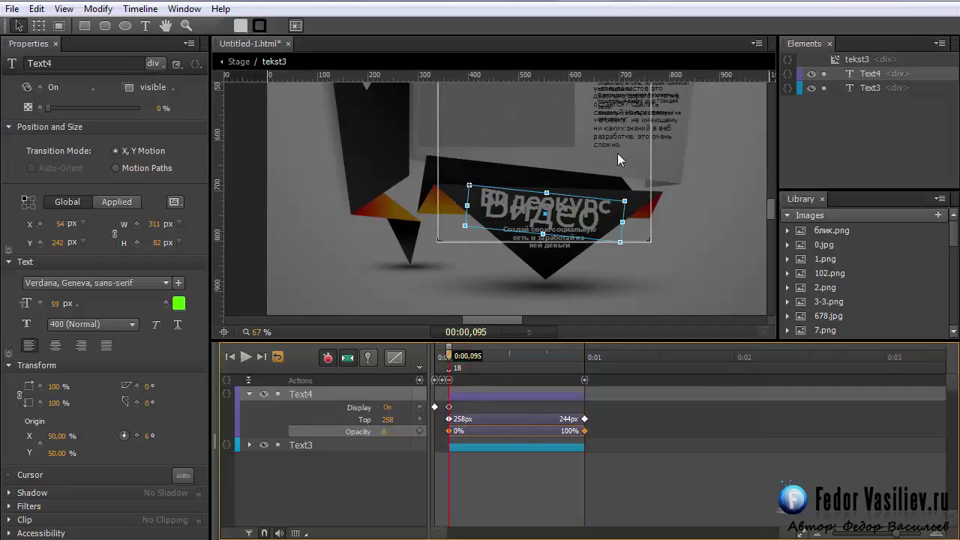
drag(763, 207, 769, 209)
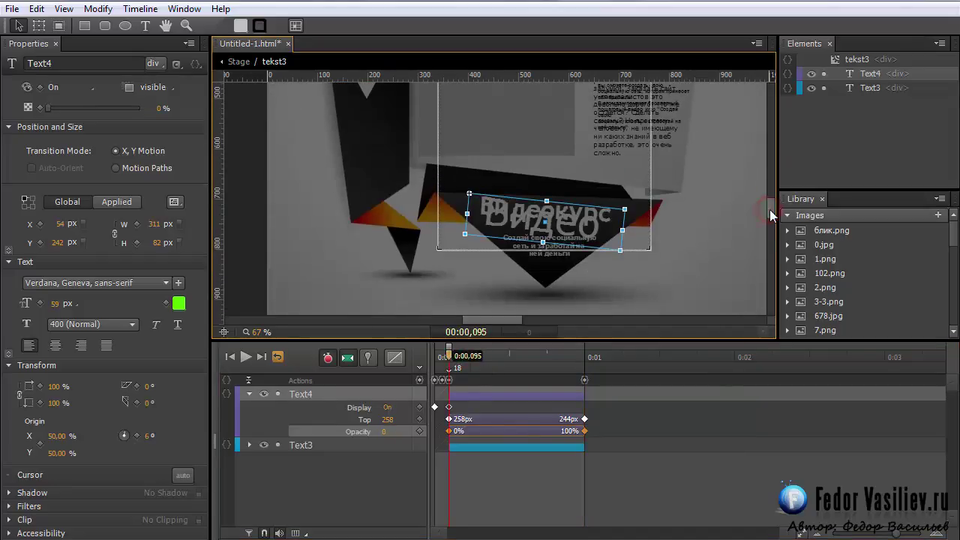
click(457, 382)
click(238, 61)
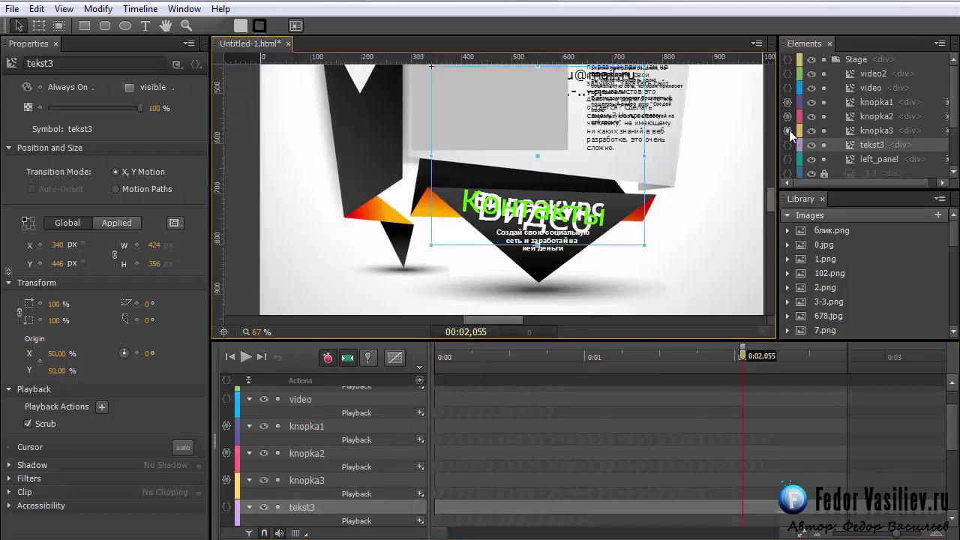
- Add a Play action targeting tekst3 below the existing lines in the click code of knopka3
click(788, 130)
drag(356, 137, 513, 32)
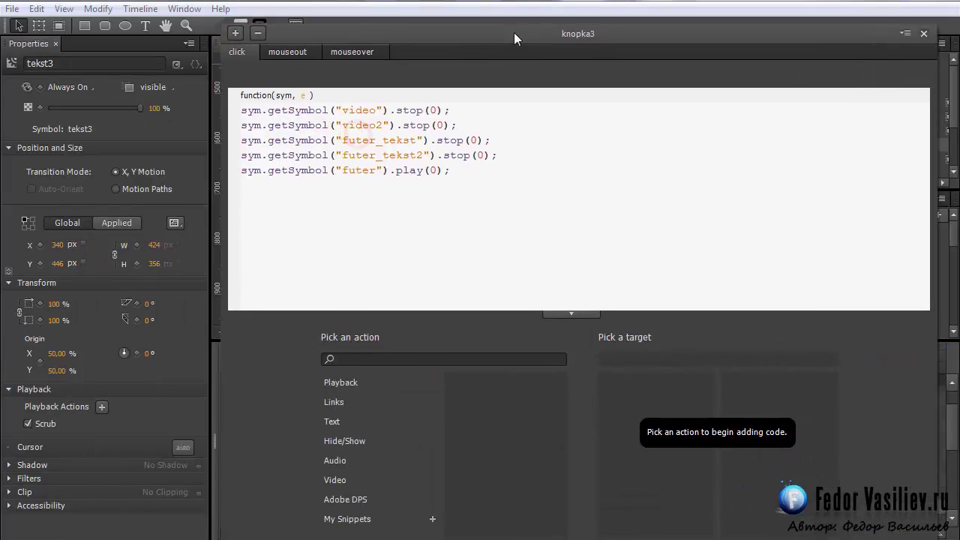
click(265, 189)
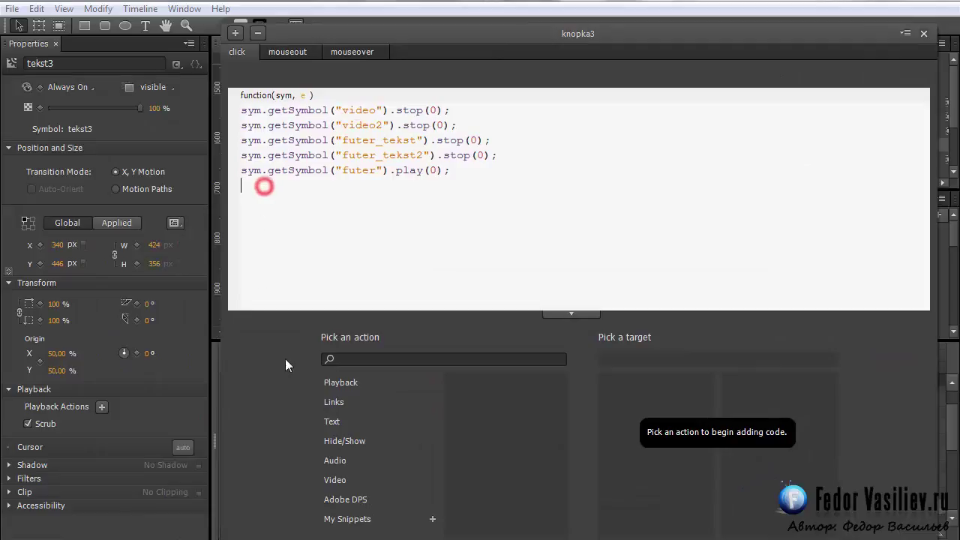
click(329, 385)
click(470, 384)
click(610, 405)
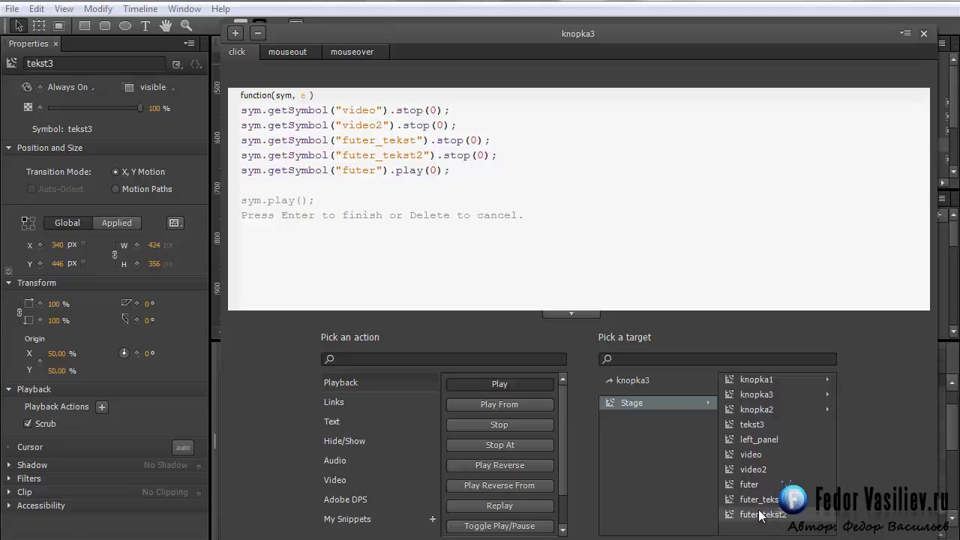
click(742, 424)
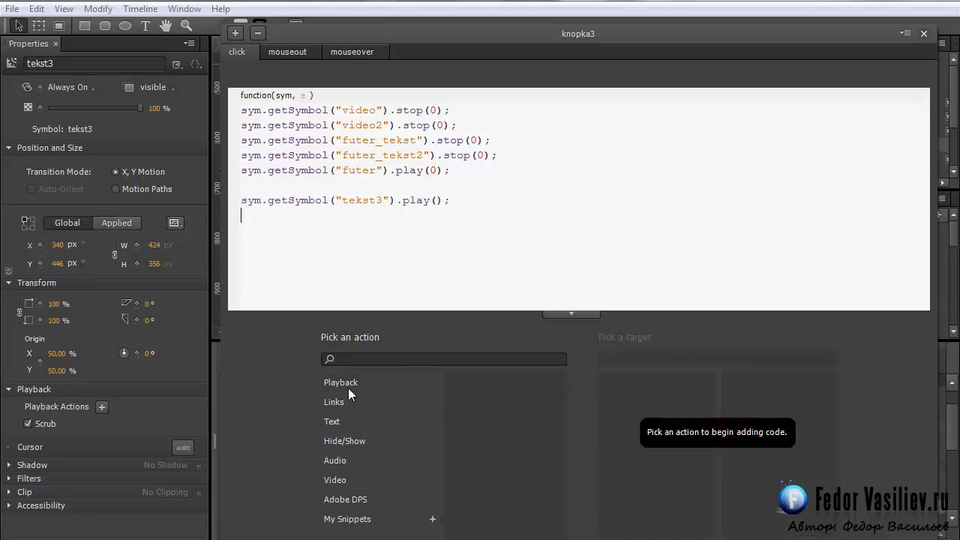
- Set the tekst3 play argument to "18" in the click code of knopka3, remove the blank line above it, and close the code window
double_click(436, 201)
key(BackSpace)
text(""l)
click(241, 200)
key(BackSpace)
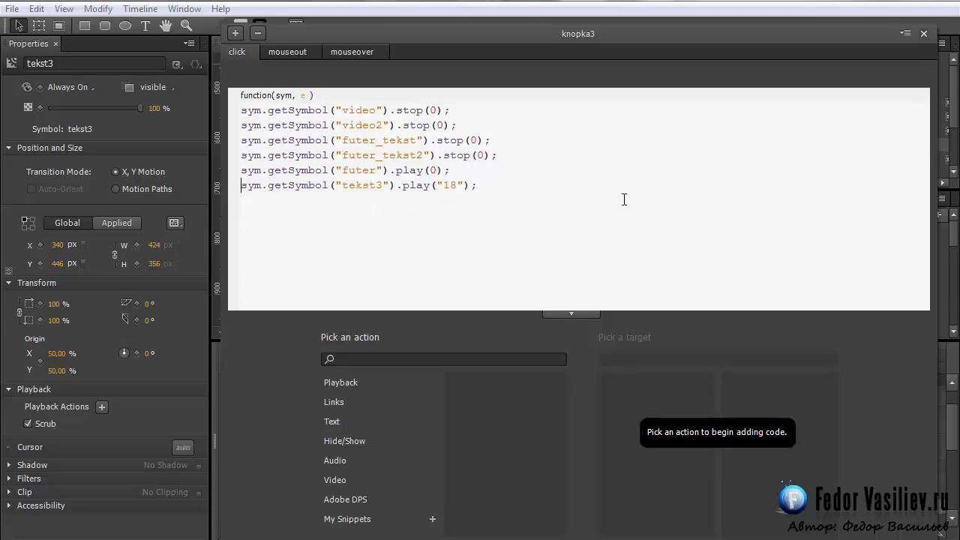
click(923, 33)
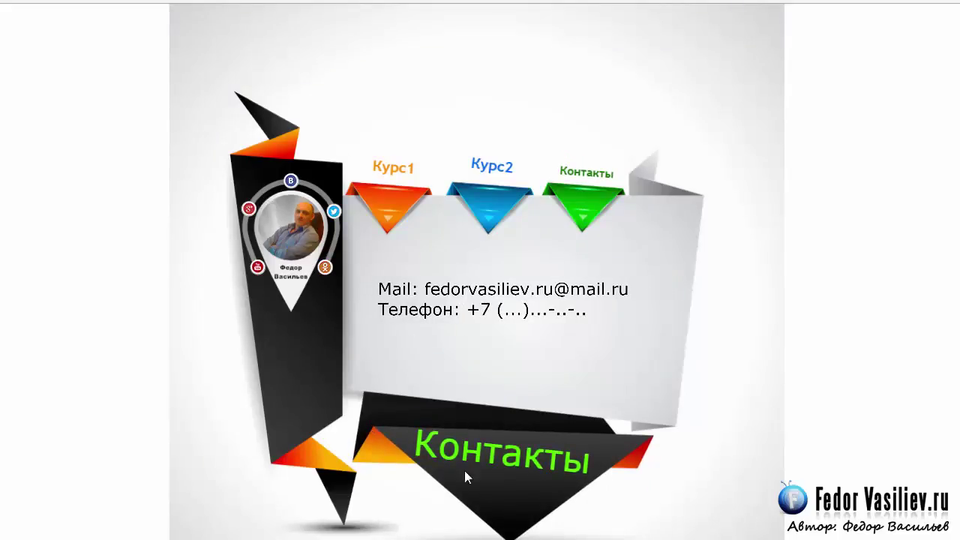
- Check the Контакты footer text in the browser preview and test the Контакты and Курс2 buttons
drag(425, 443, 593, 462)
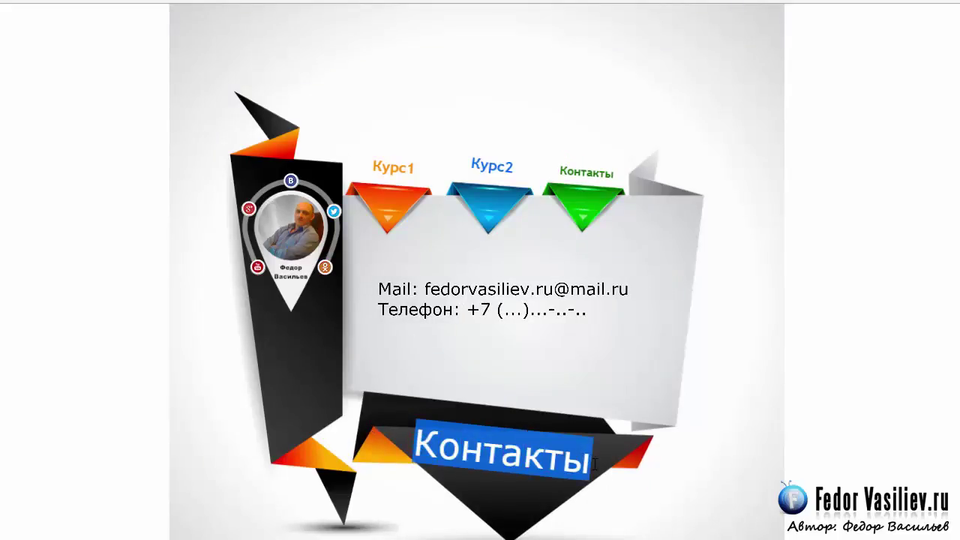
click(567, 463)
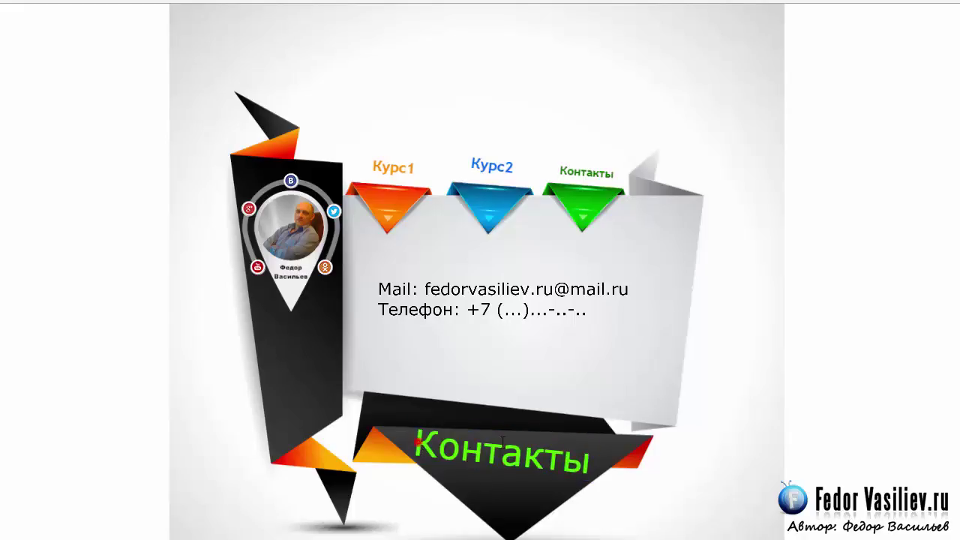
key(ctrl+a)
click(462, 344)
click(578, 201)
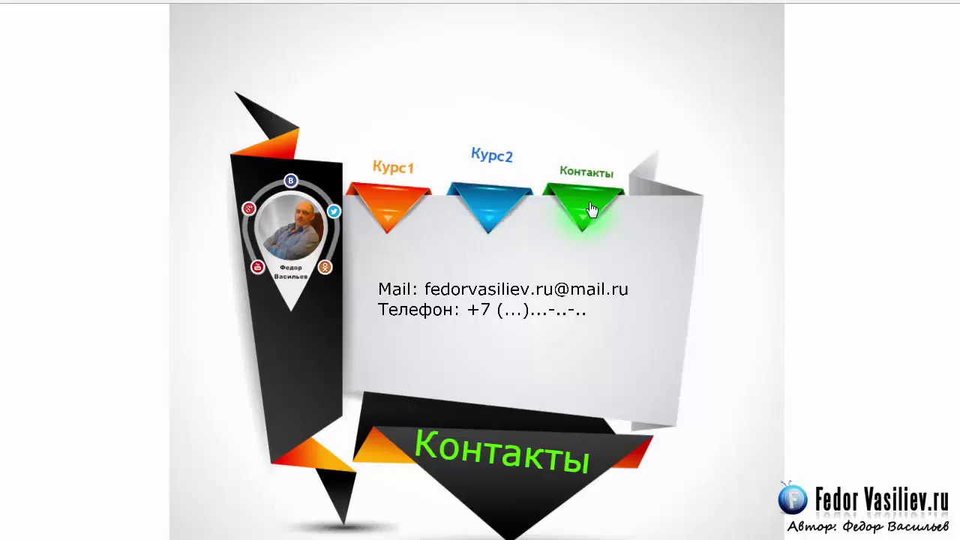
click(487, 208)
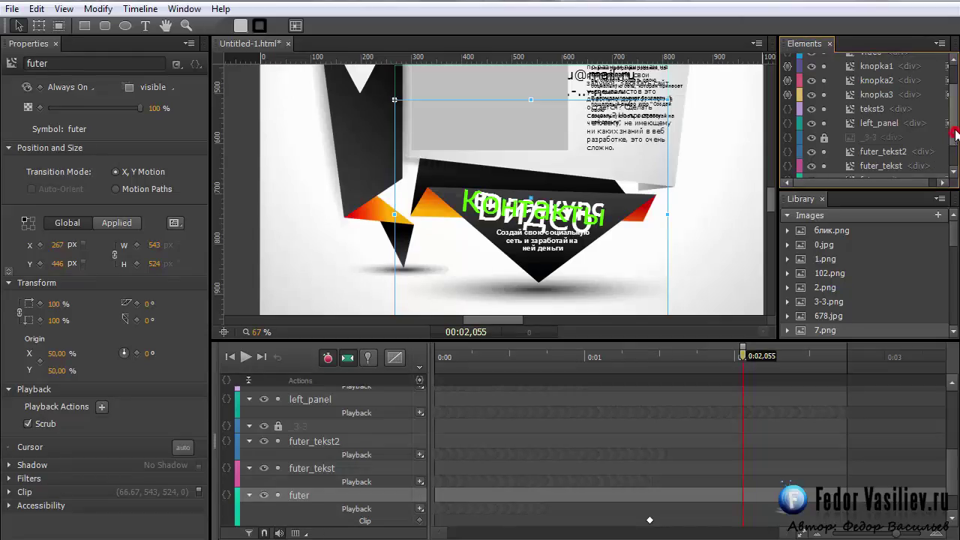
- Open the tekst3 symbol for editing and set its playhead to 0:00.750
drag(950, 135, 950, 129)
double_click(849, 115)
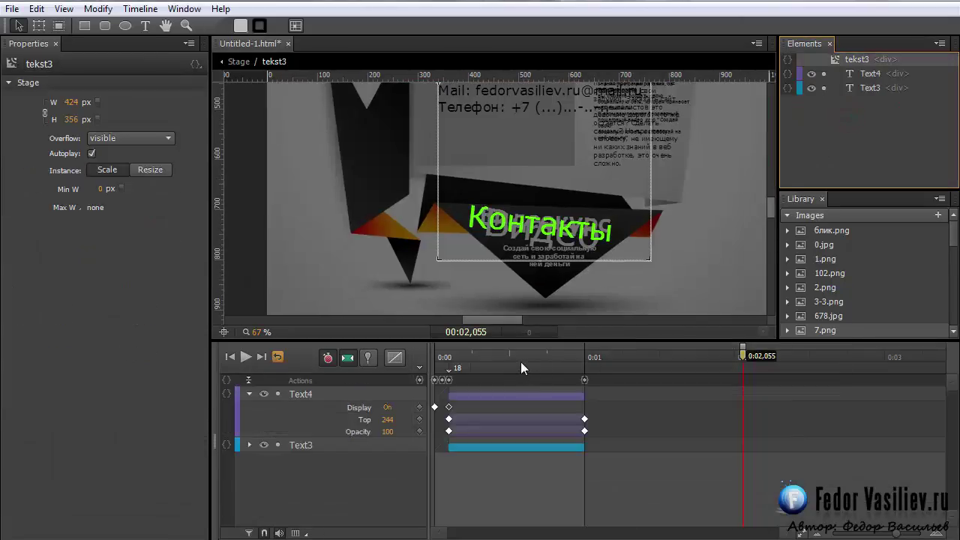
click(470, 336)
right_click(459, 332)
click(444, 332)
drag(484, 332, 442, 332)
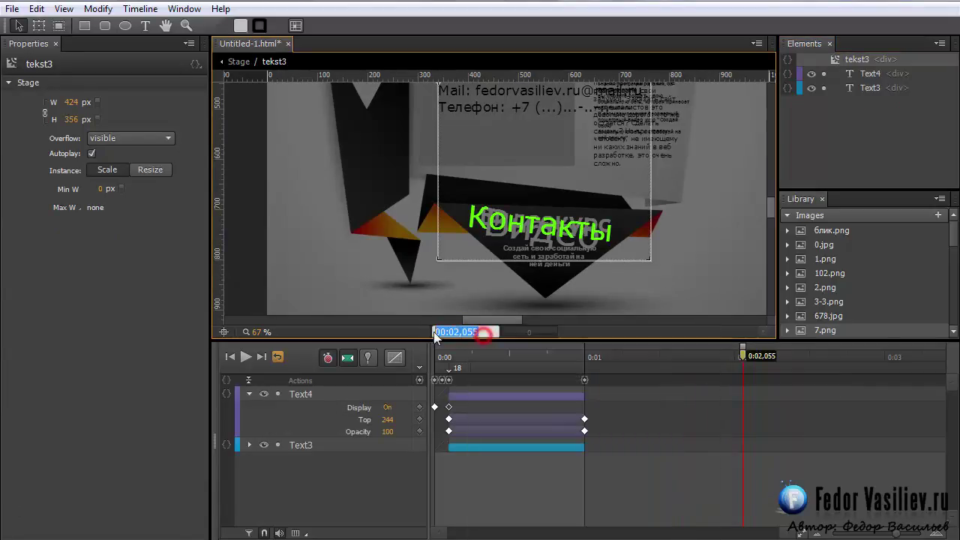
right_click(442, 331)
click(492, 397)
key(Return)
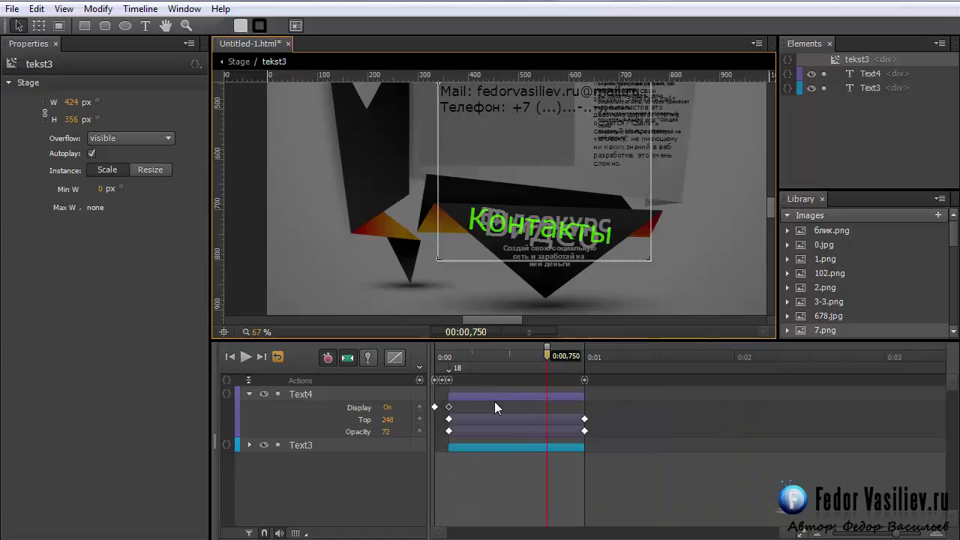
- Reorder the elements of tekst3 so that Text4 sits below Text3
click(859, 89)
click(855, 74)
drag(855, 73, 861, 99)
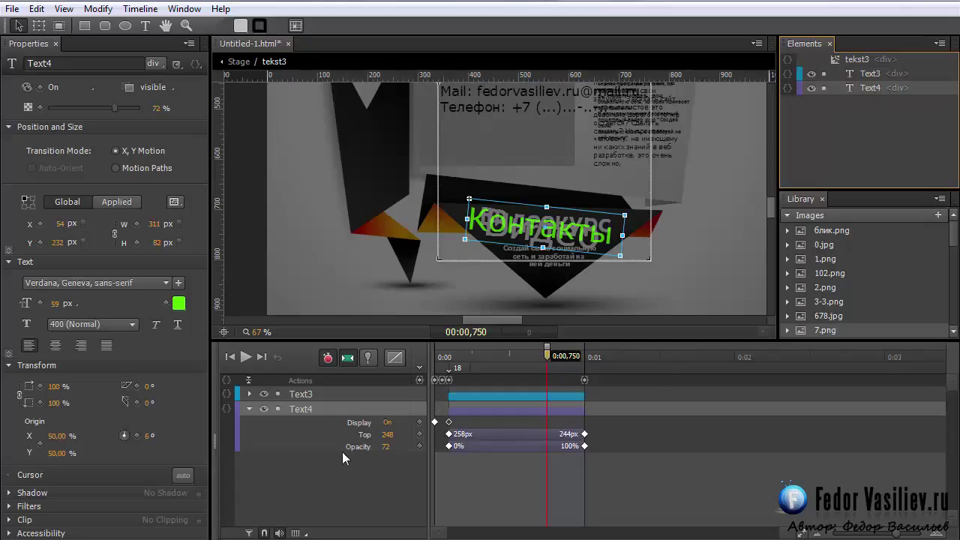
- Shift Text4's whole animation to start at 0:00.750 and return to the Stage
drag(462, 412, 552, 417)
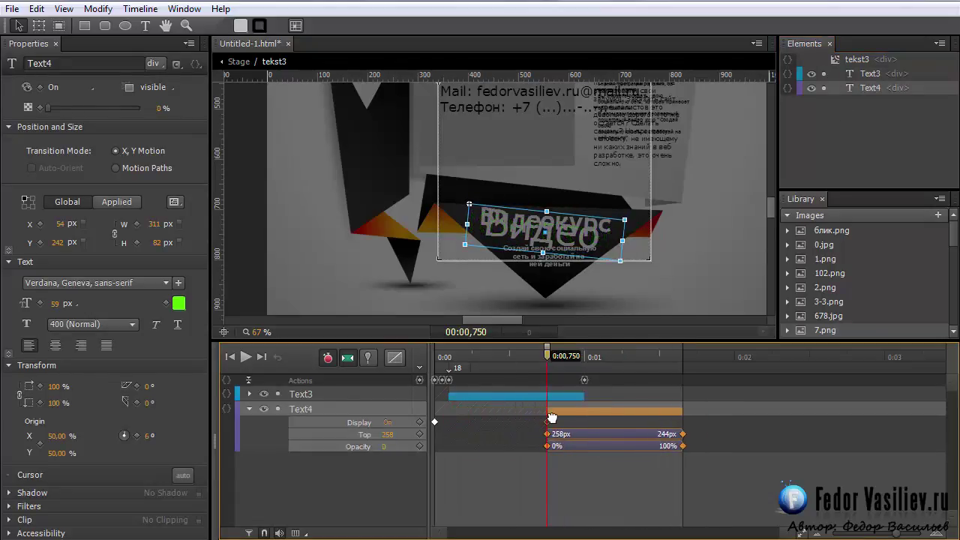
click(586, 383)
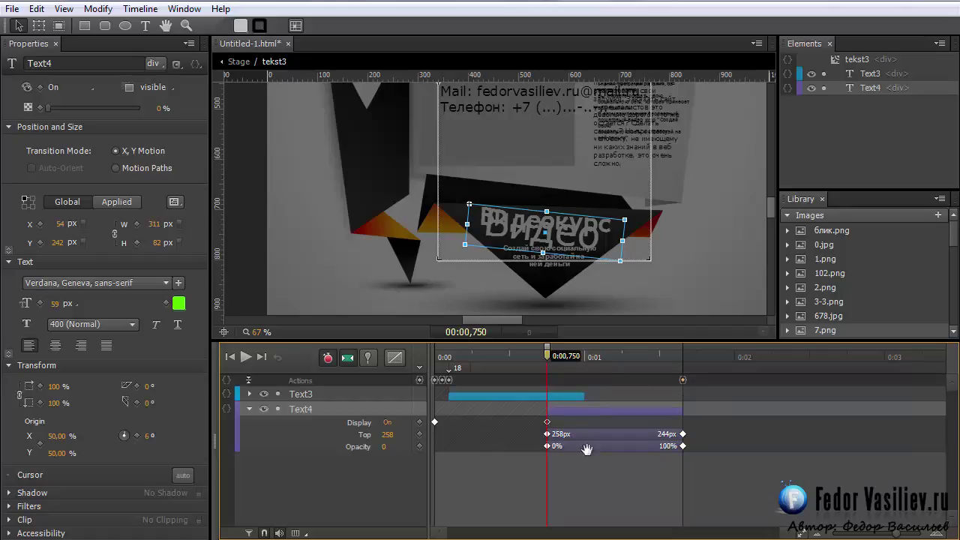
click(239, 63)
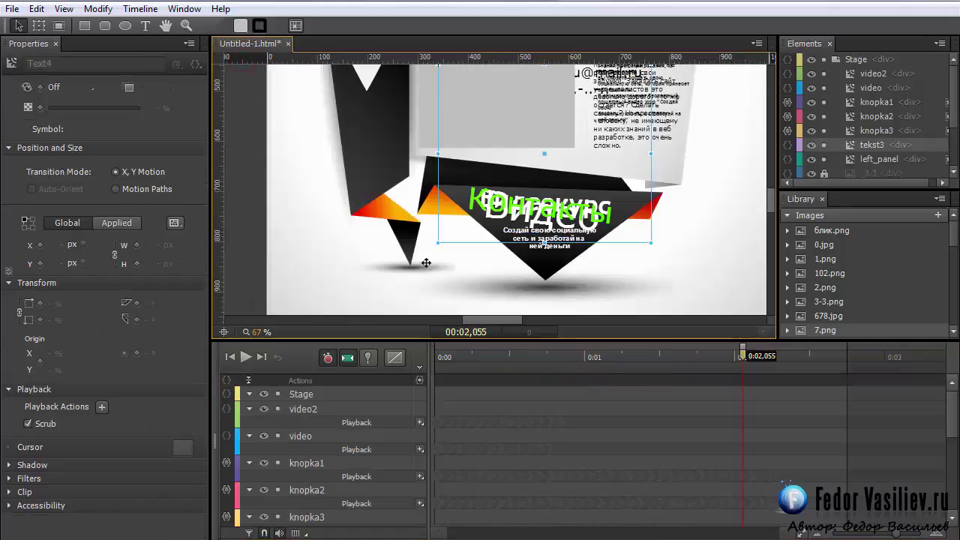
- Add a Stop action for tekst3 with argument 0 at the end of the click code of knopka2, and close the code window
drag(769, 197, 770, 187)
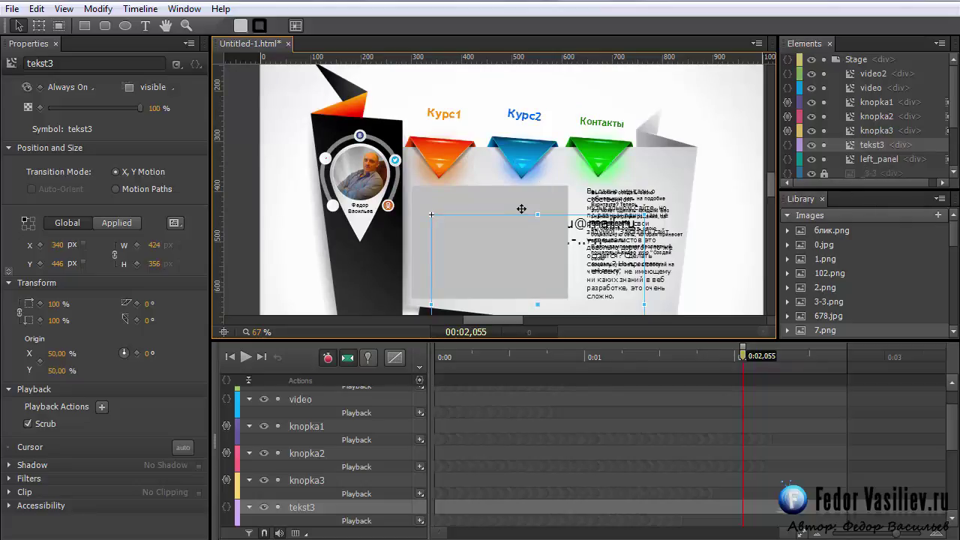
drag(954, 137, 954, 155)
scroll(906, 120, up, 3)
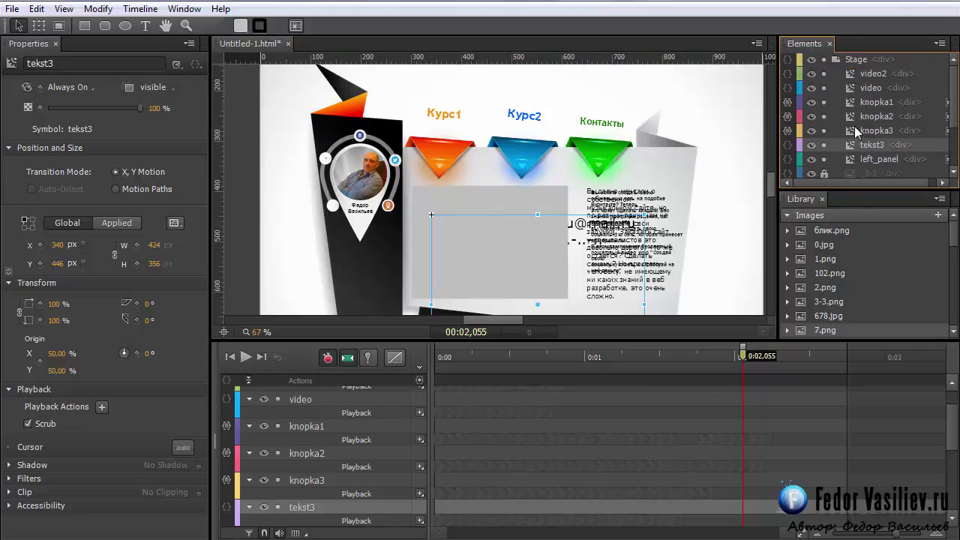
click(787, 116)
drag(512, 122, 564, 19)
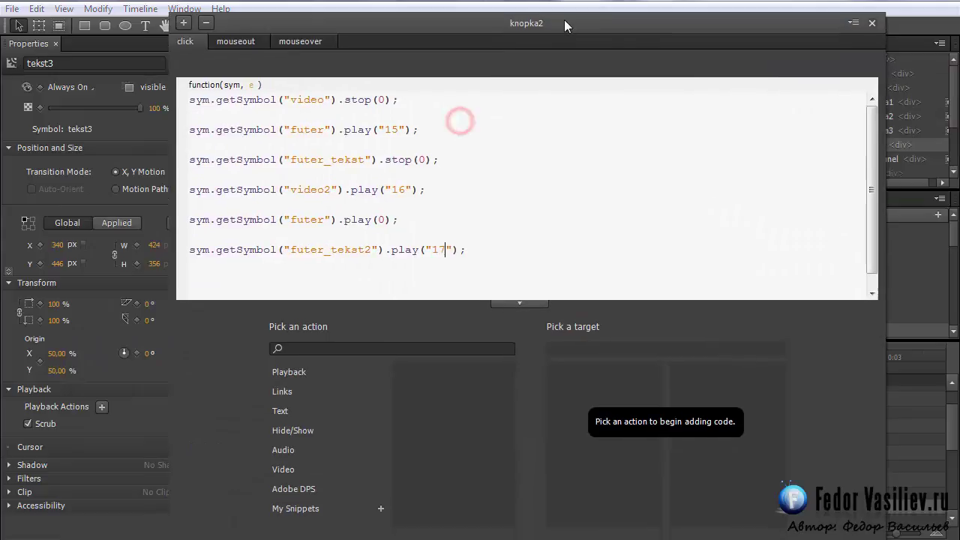
click(288, 368)
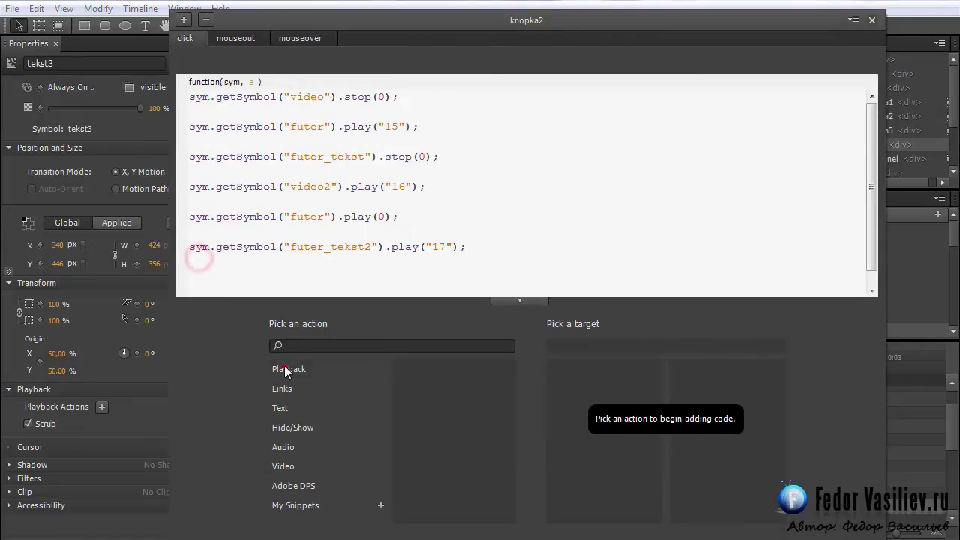
click(447, 411)
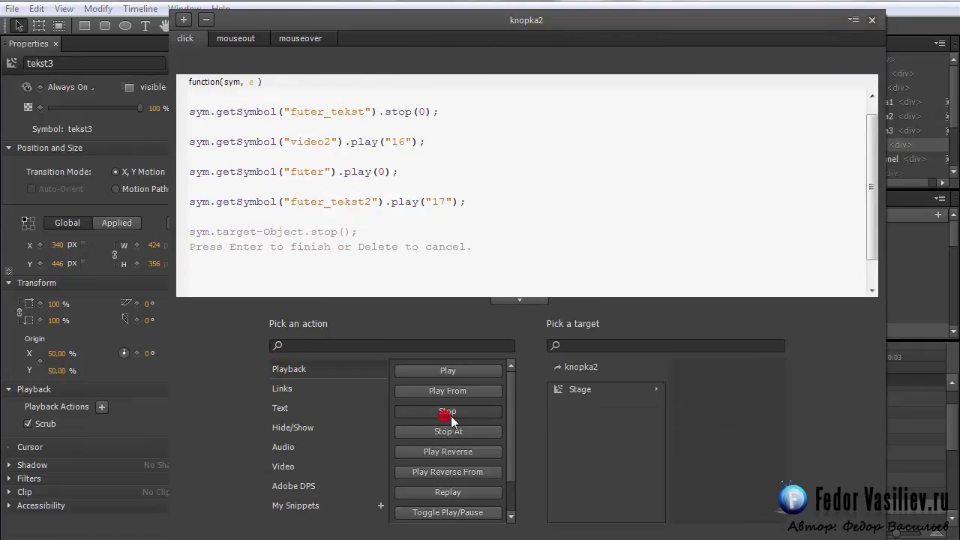
click(562, 388)
double_click(674, 411)
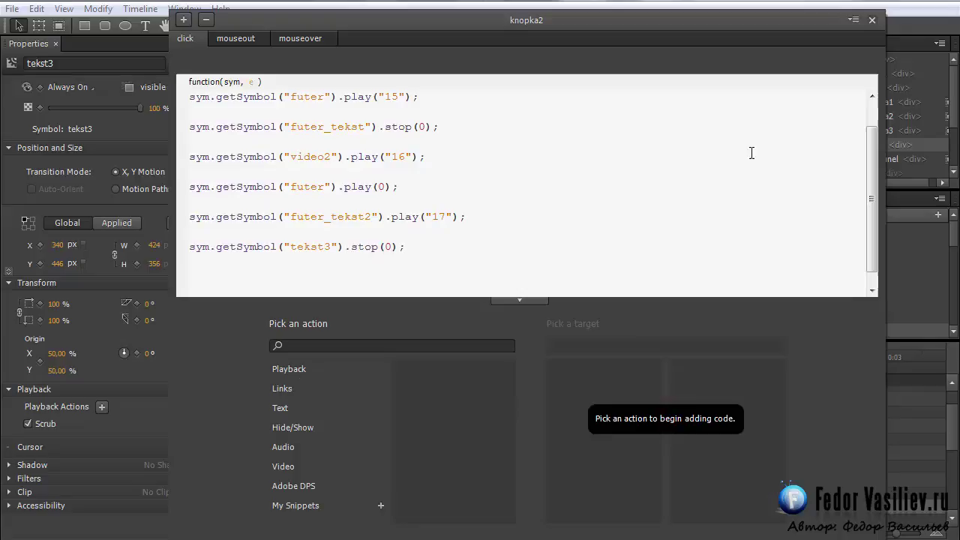
click(870, 21)
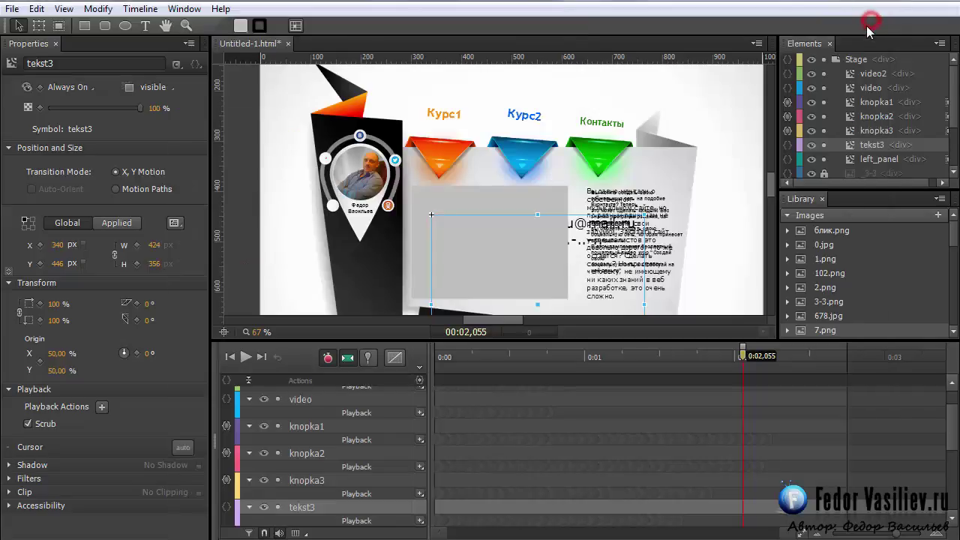
- Add a Stop action targeting tekst3 at the end of the click code of knopka1, and close the code window
click(787, 101)
drag(621, 45, 635, 36)
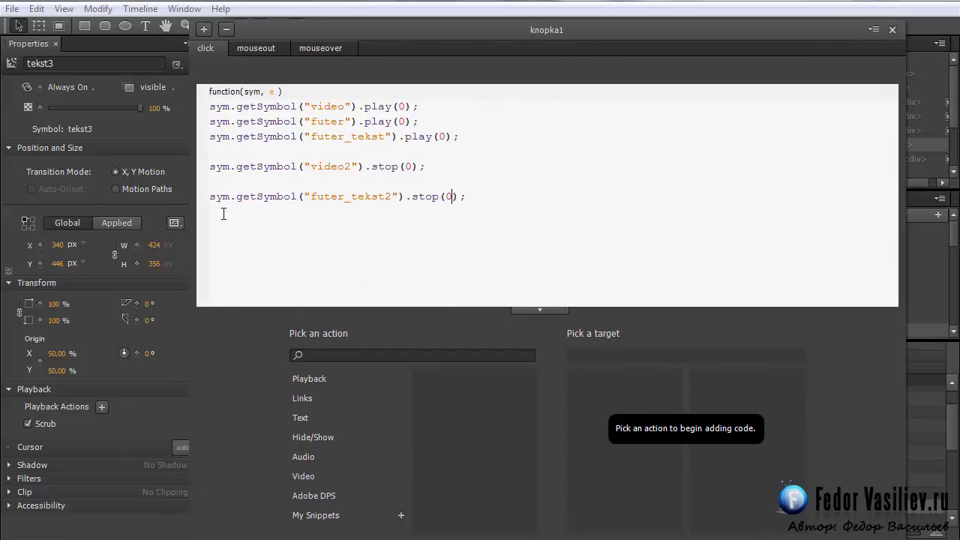
click(292, 377)
click(450, 420)
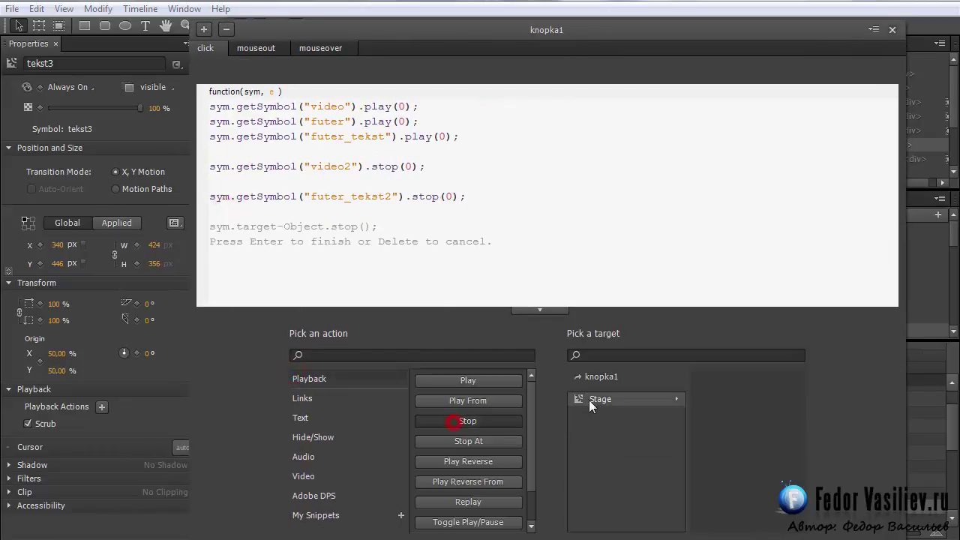
click(592, 398)
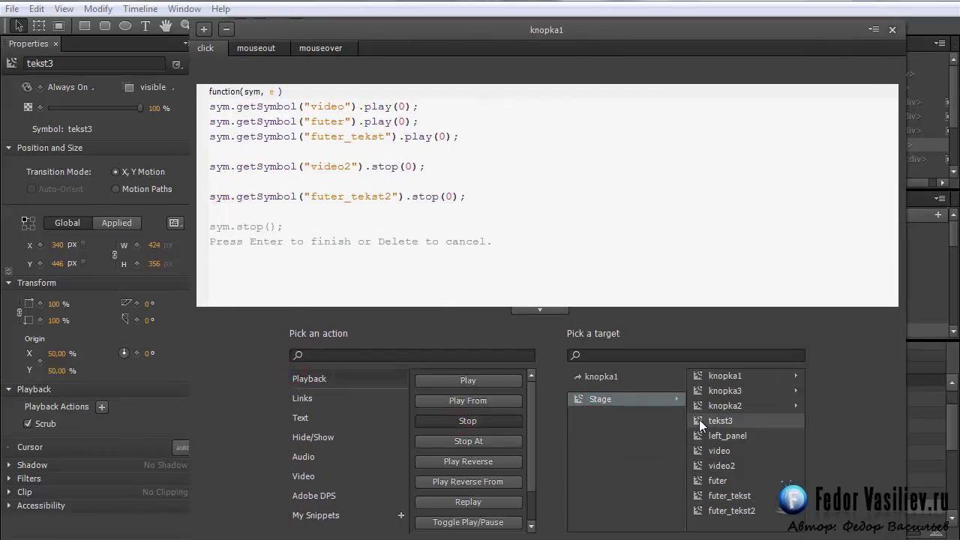
click(699, 420)
click(406, 226)
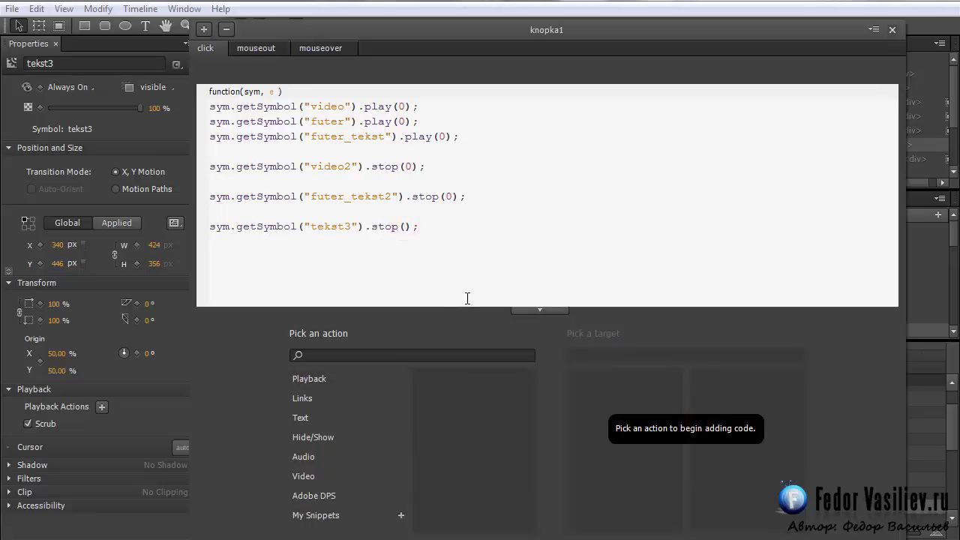
click(891, 30)
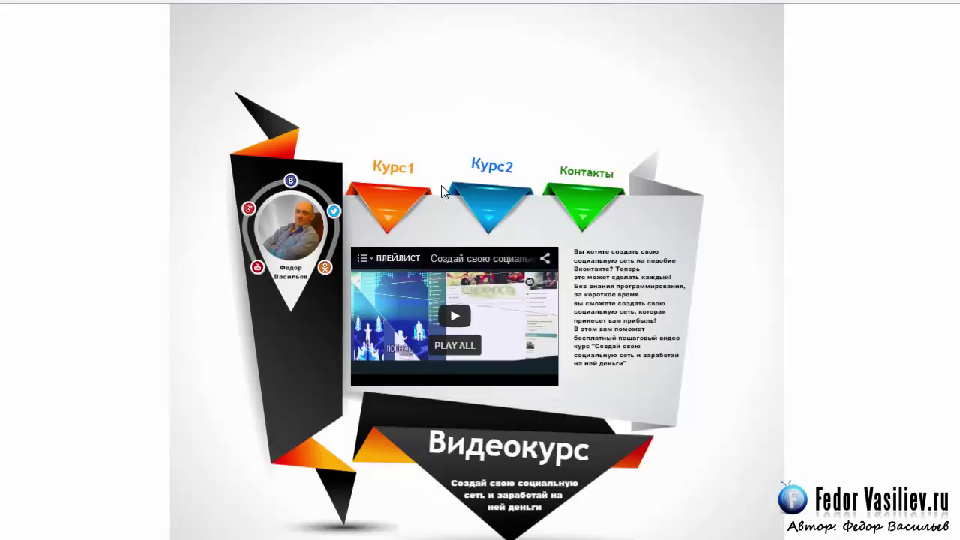
- Test switching repeatedly between the Курс1, Курс2 and Контакты sections in the browser preview
click(379, 197)
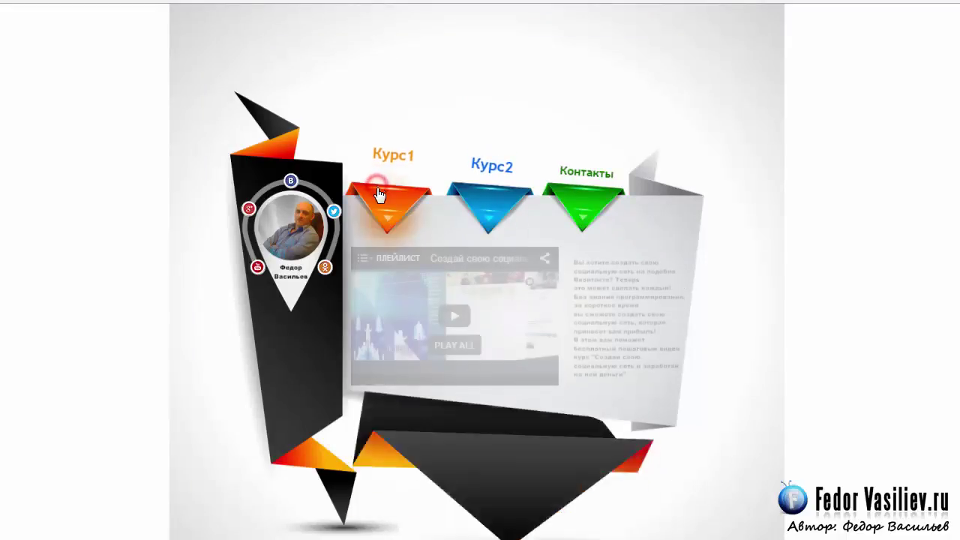
click(480, 157)
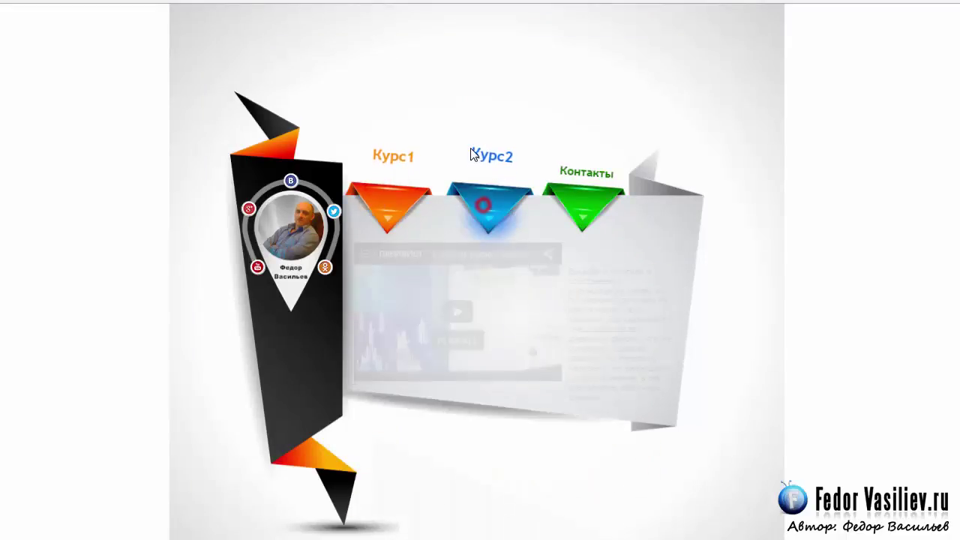
click(576, 221)
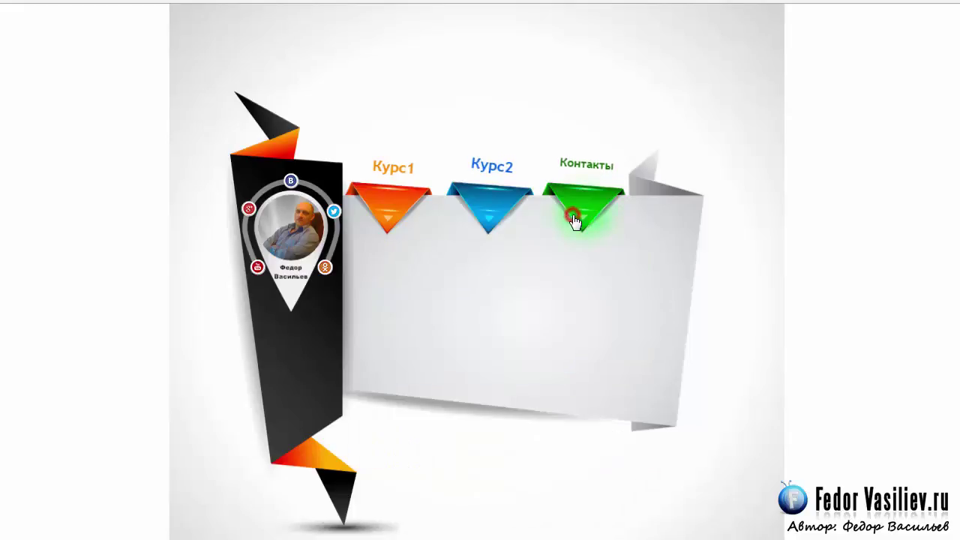
click(484, 209)
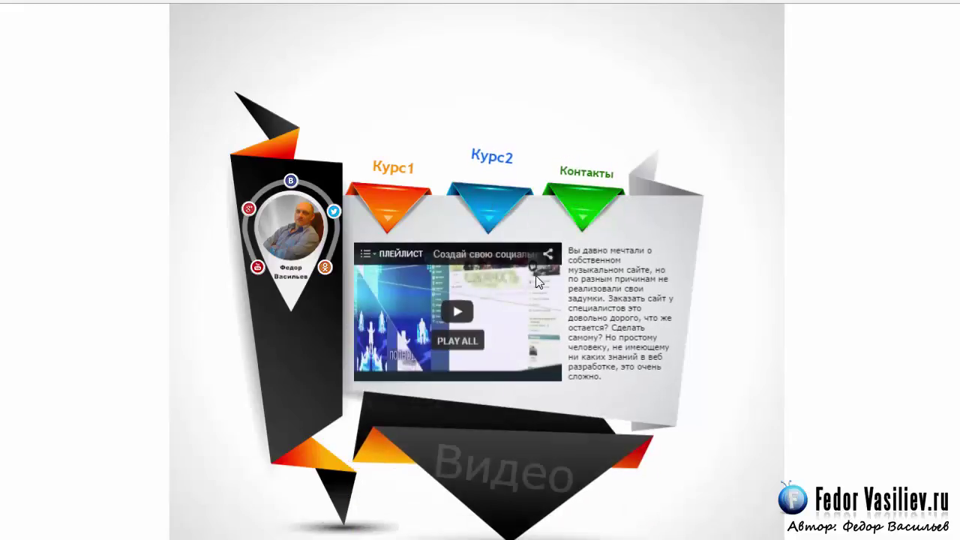
click(379, 204)
click(583, 201)
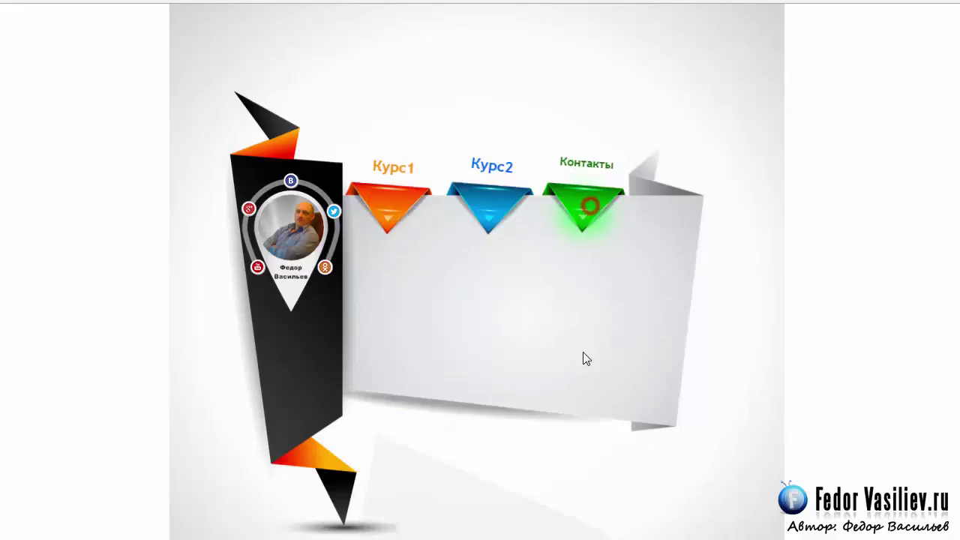
click(385, 206)
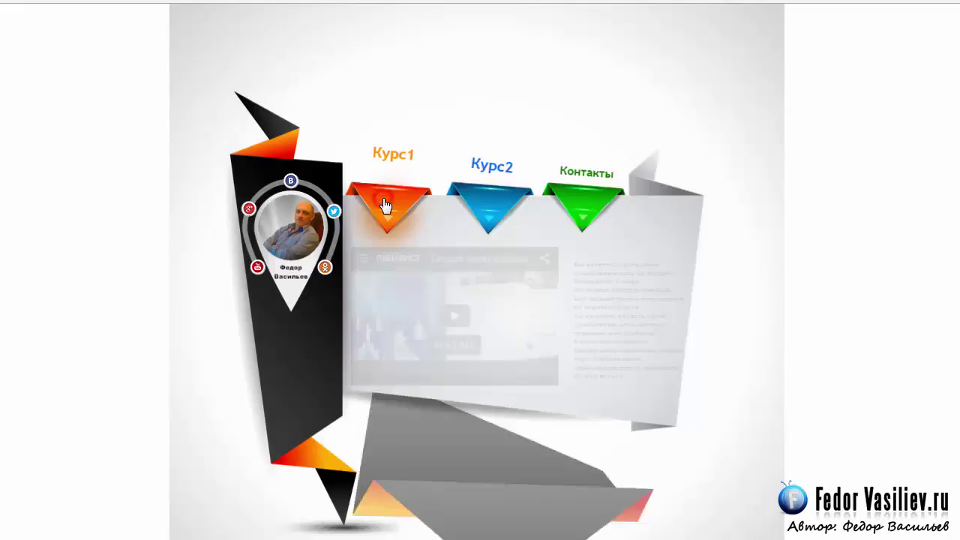
click(577, 198)
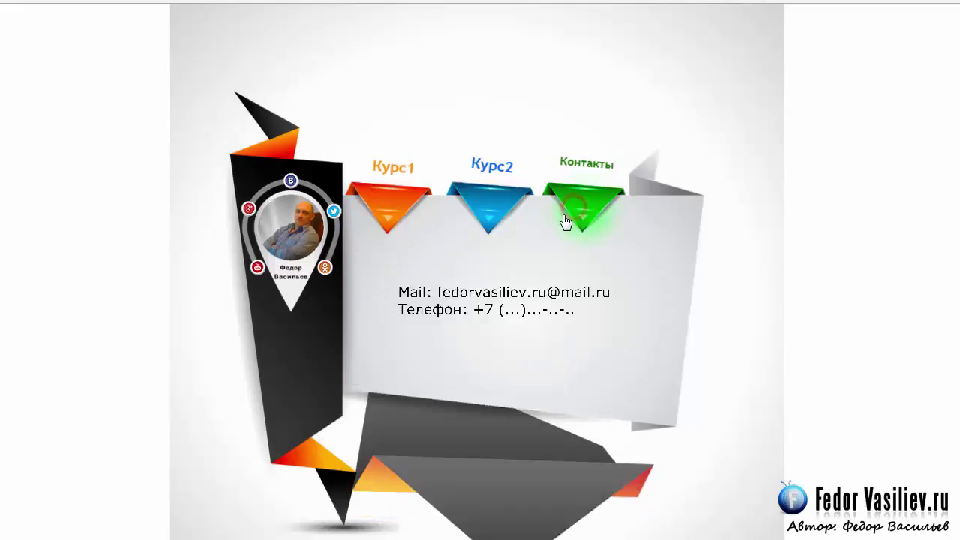
click(372, 205)
click(375, 205)
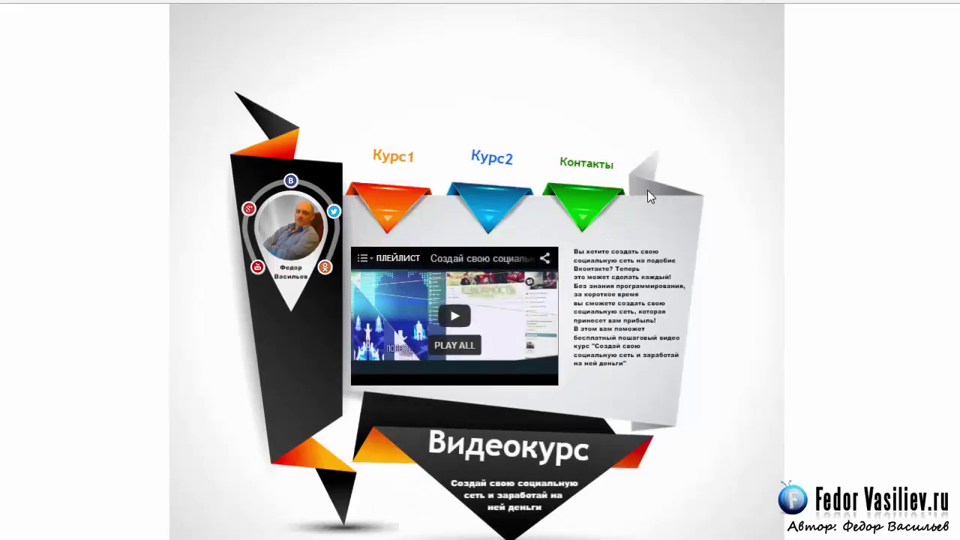
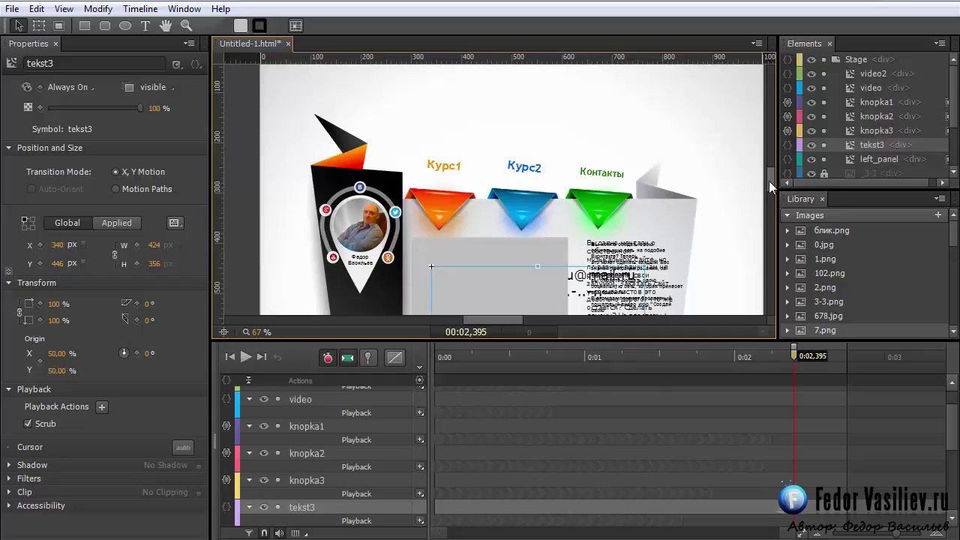
scroll(769, 180, down, 3)
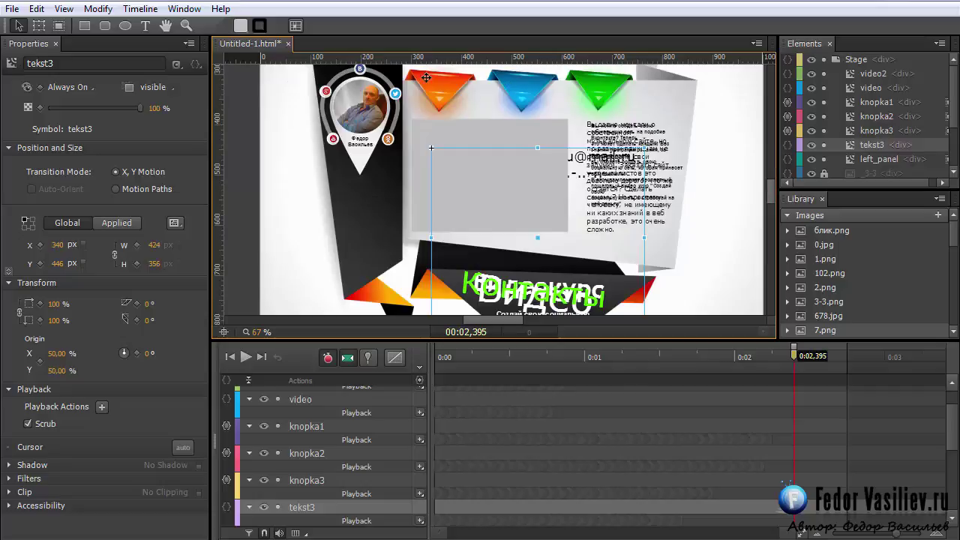
- Capture a poster image of the Stage with the playhead at 0:02.570
scroll(770, 199, up, 5)
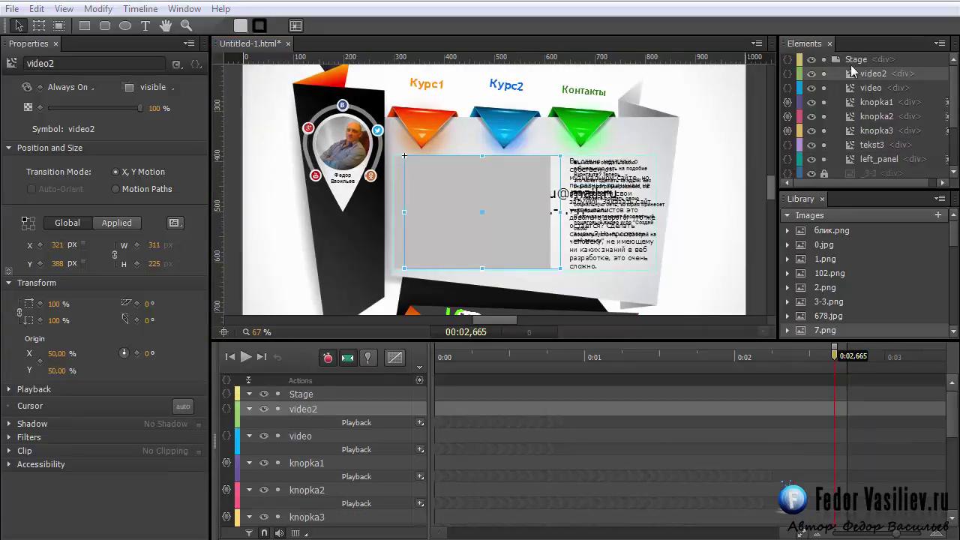
click(853, 60)
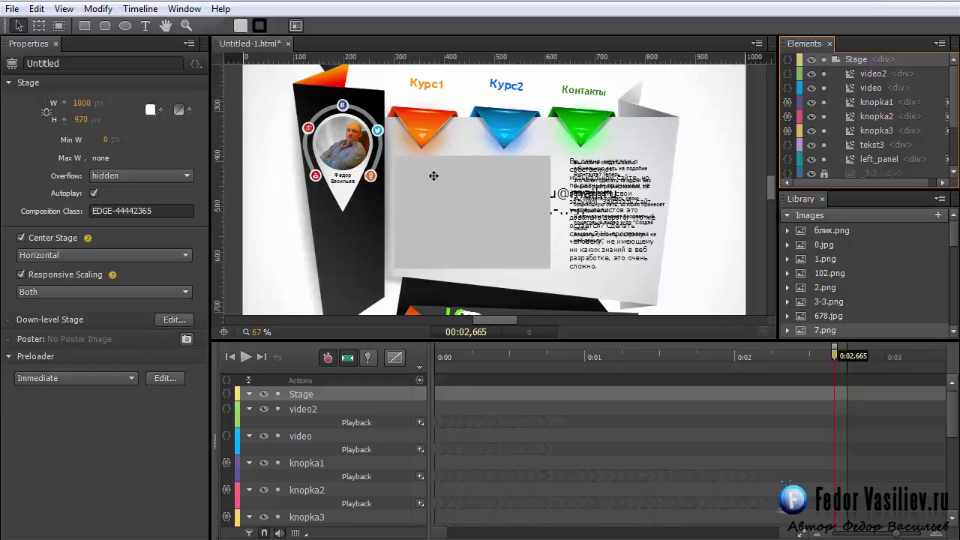
click(820, 356)
click(784, 215)
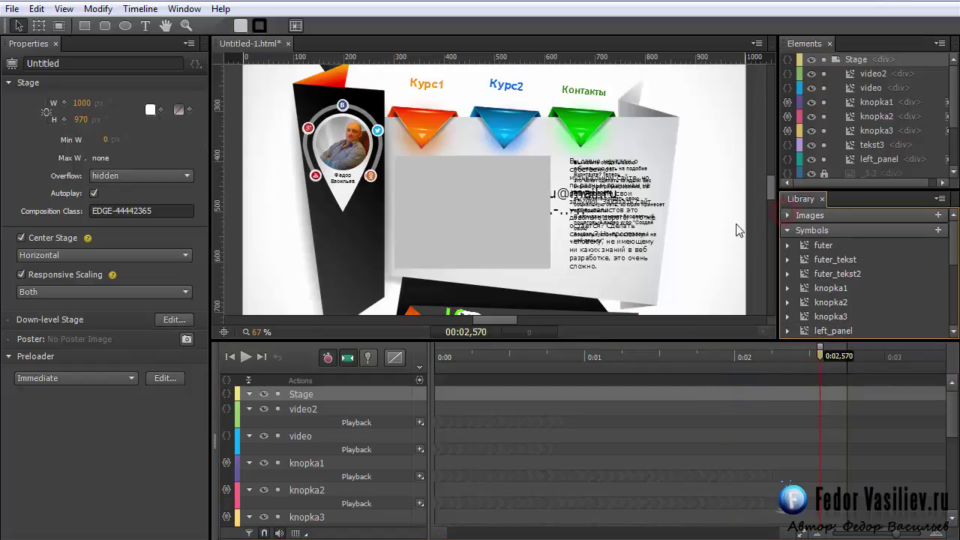
click(787, 230)
click(787, 261)
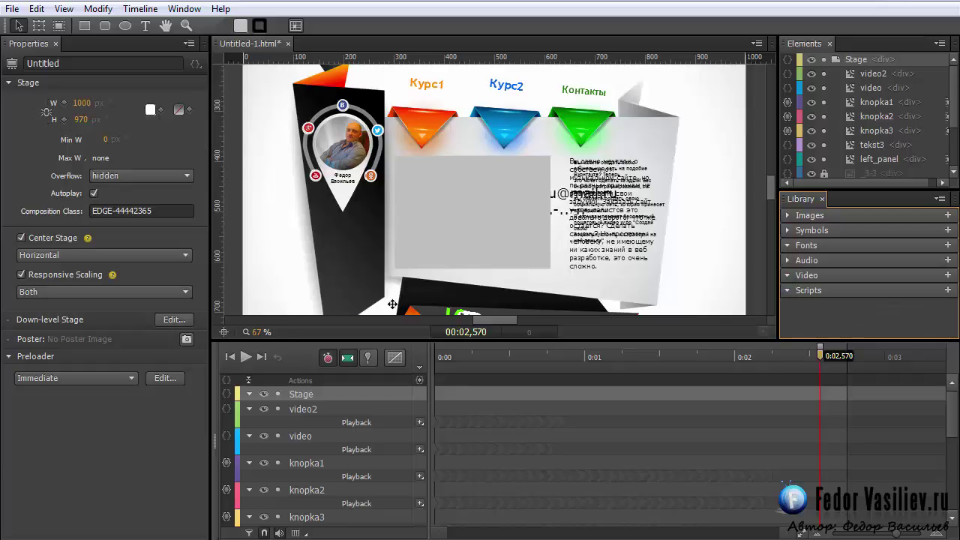
click(187, 340)
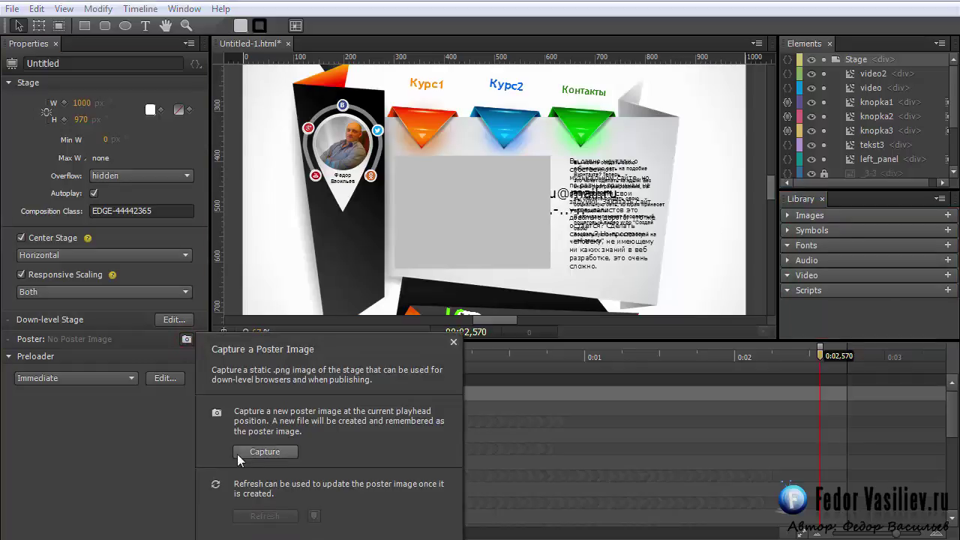
click(262, 456)
click(263, 452)
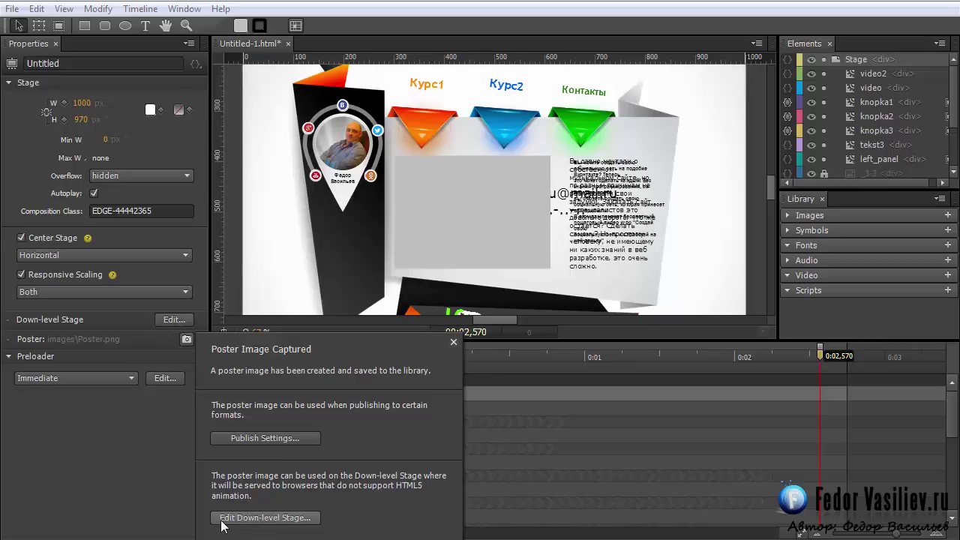
- Open the Down-level Stage for editing and insert the captured images/Poster.png into it
click(292, 519)
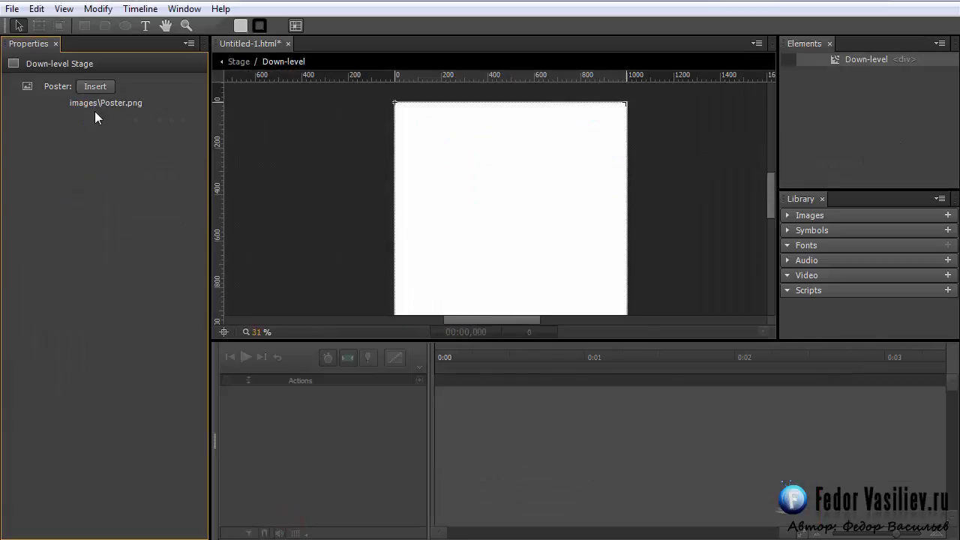
click(90, 86)
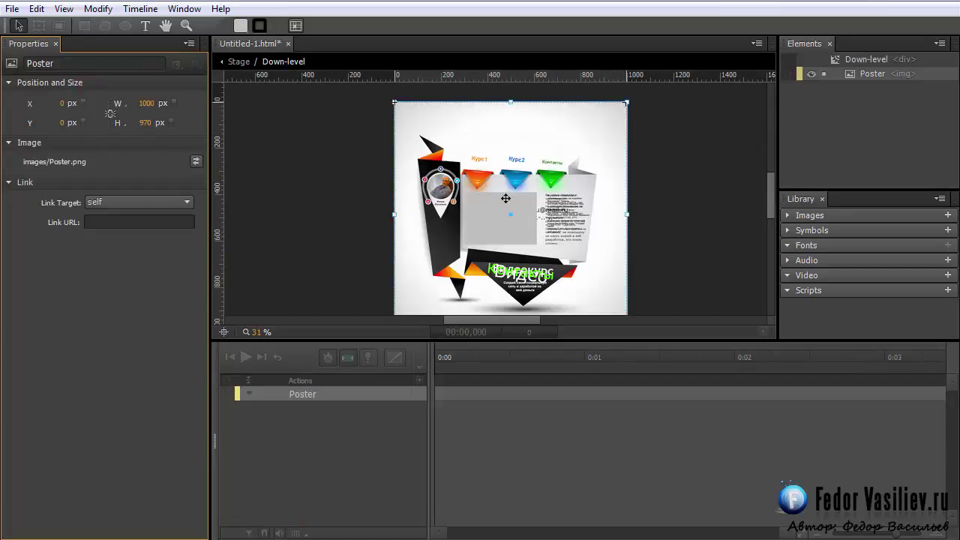
drag(767, 198, 766, 199)
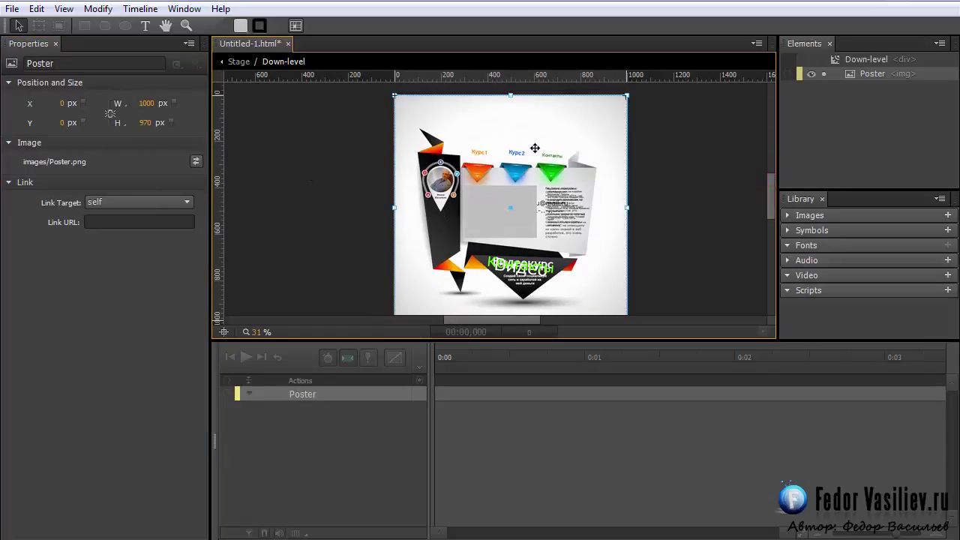
click(861, 75)
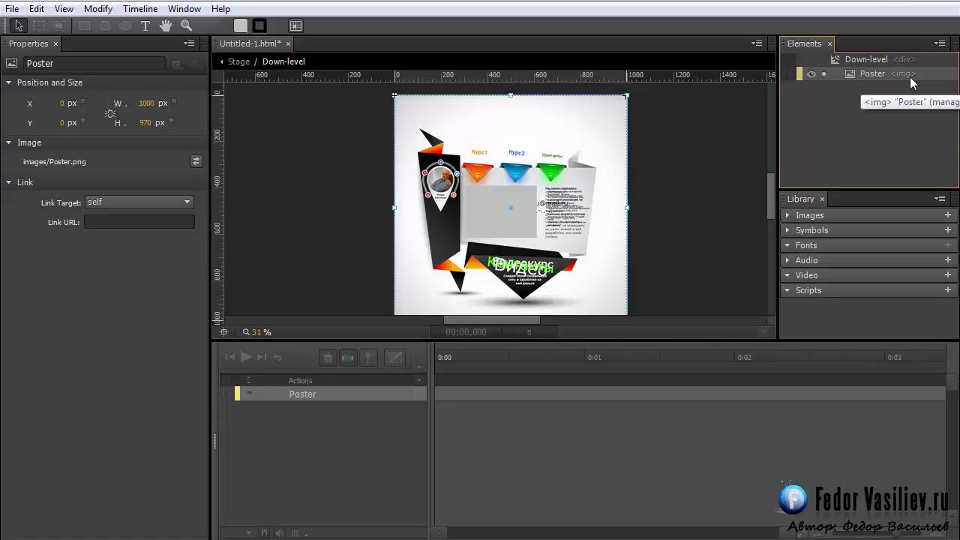
click(851, 79)
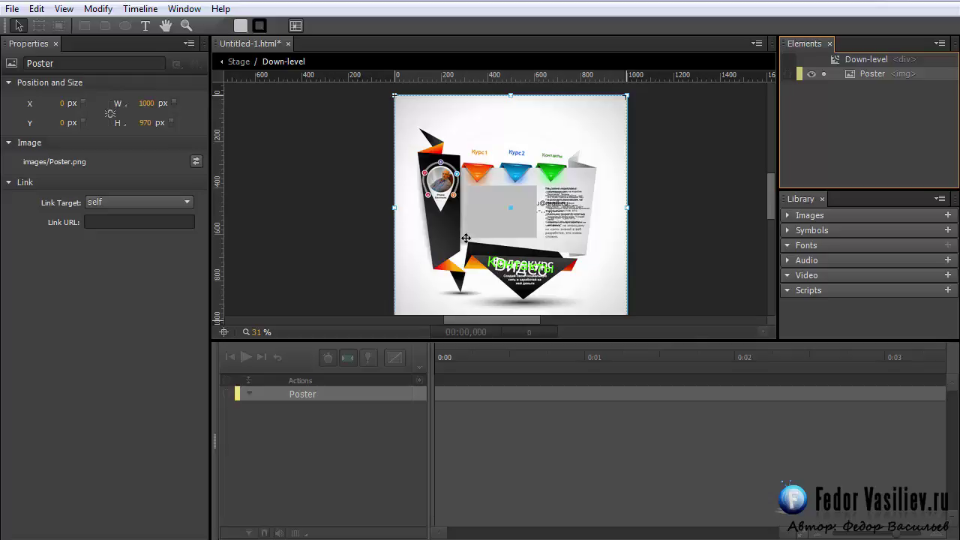
- Examine the link target options and the link URL setting of the poster image
click(130, 203)
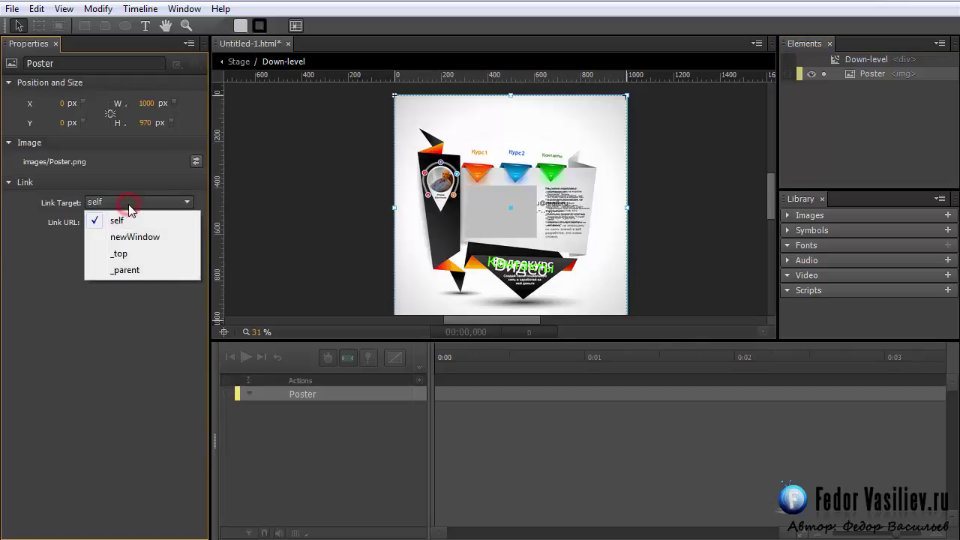
click(130, 207)
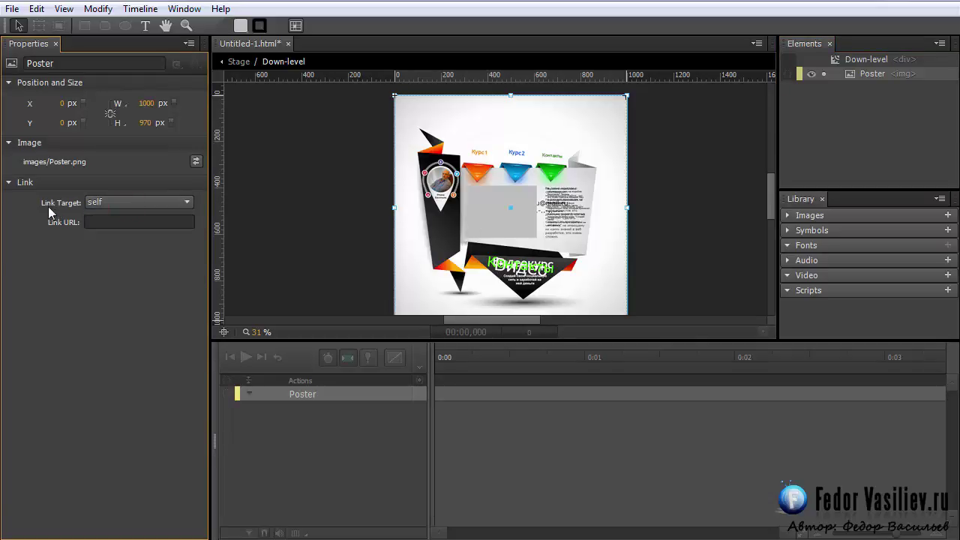
click(96, 222)
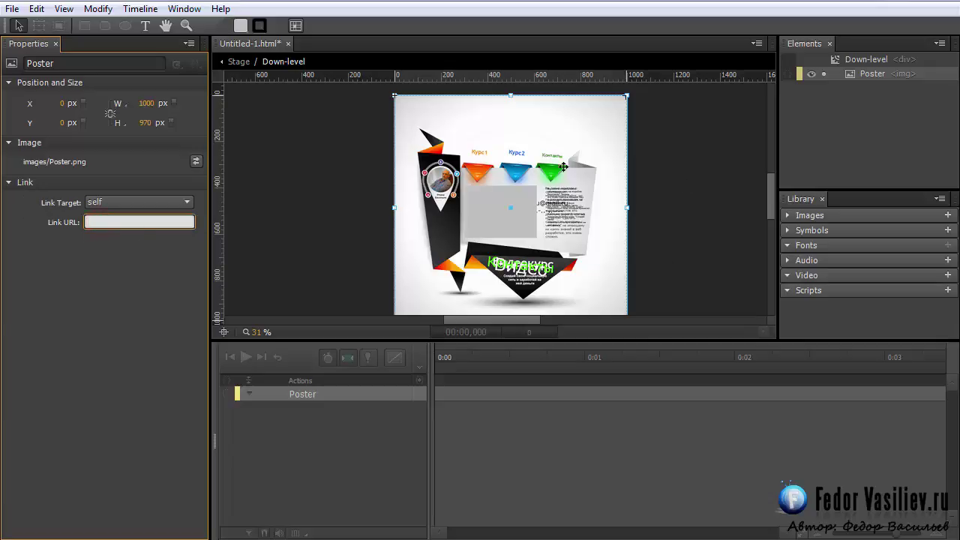
click(95, 222)
click(120, 222)
click(97, 203)
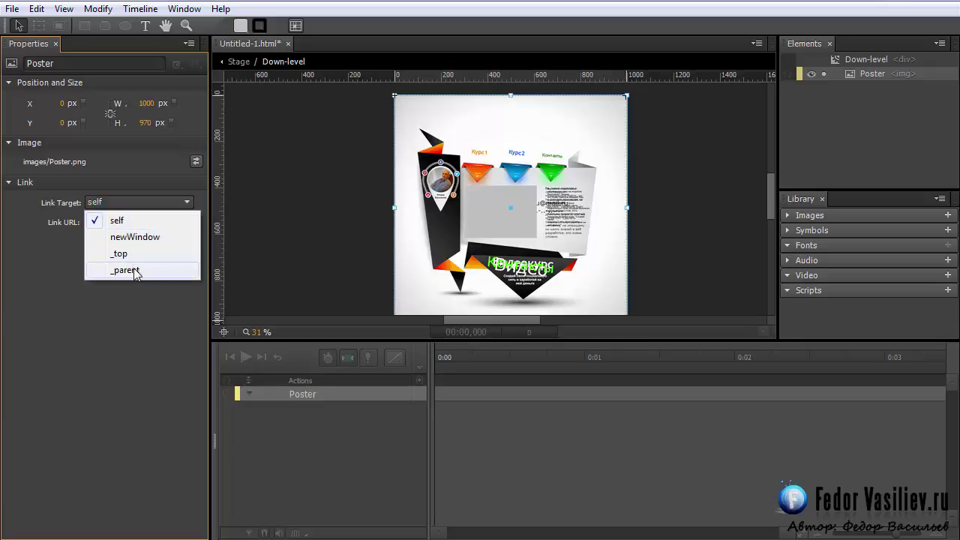
click(55, 257)
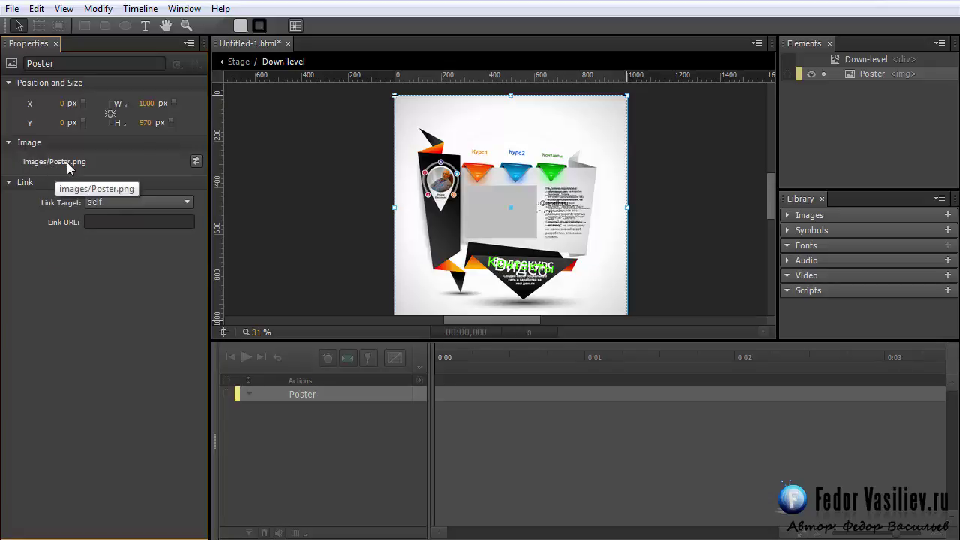
- Examine which library assets could replace the poster image and how further images can be imported
click(195, 162)
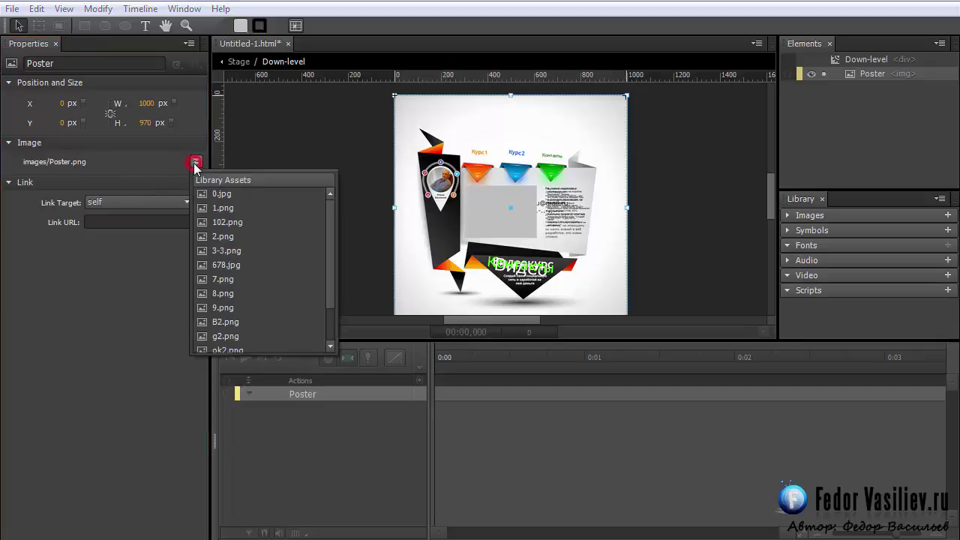
mouse_move(333, 219)
mouse_down()
mouse_move(331, 264)
mouse_move(328, 206)
mouse_up()
click(833, 313)
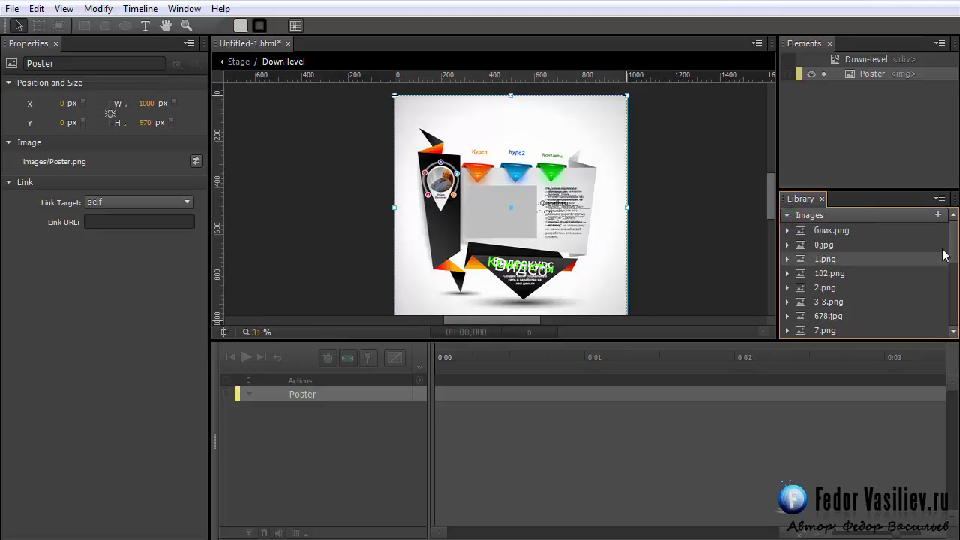
scroll(945, 252, down, 5)
scroll(949, 230, up, 4)
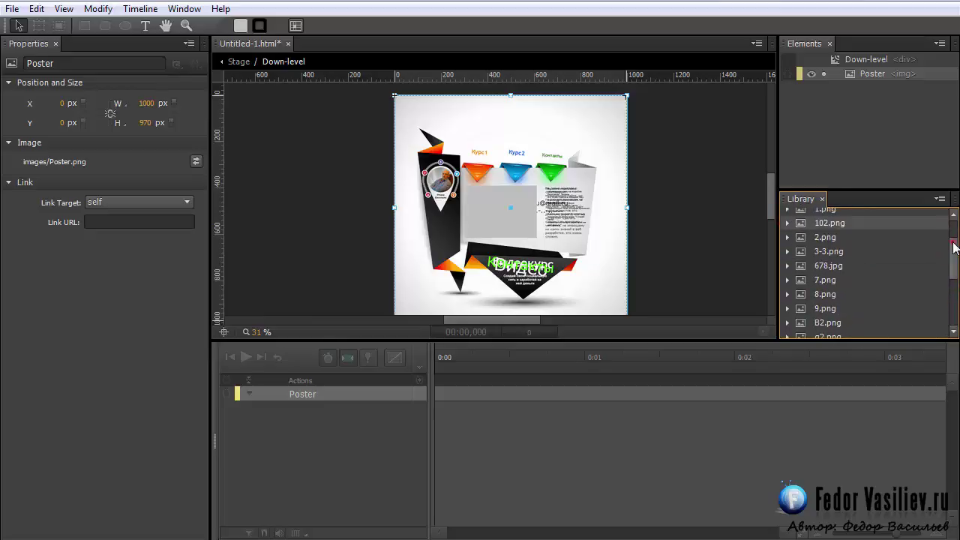
drag(951, 240, 944, 223)
click(938, 216)
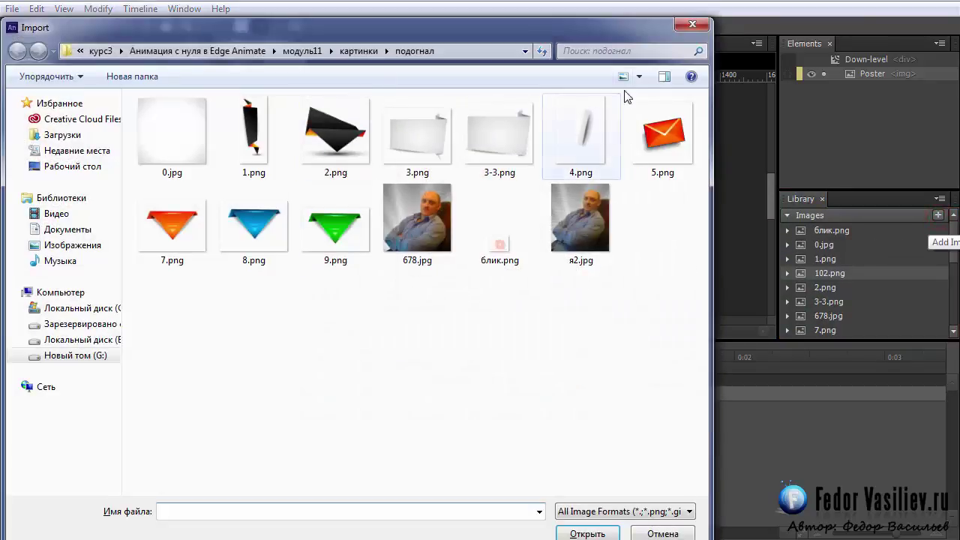
click(692, 24)
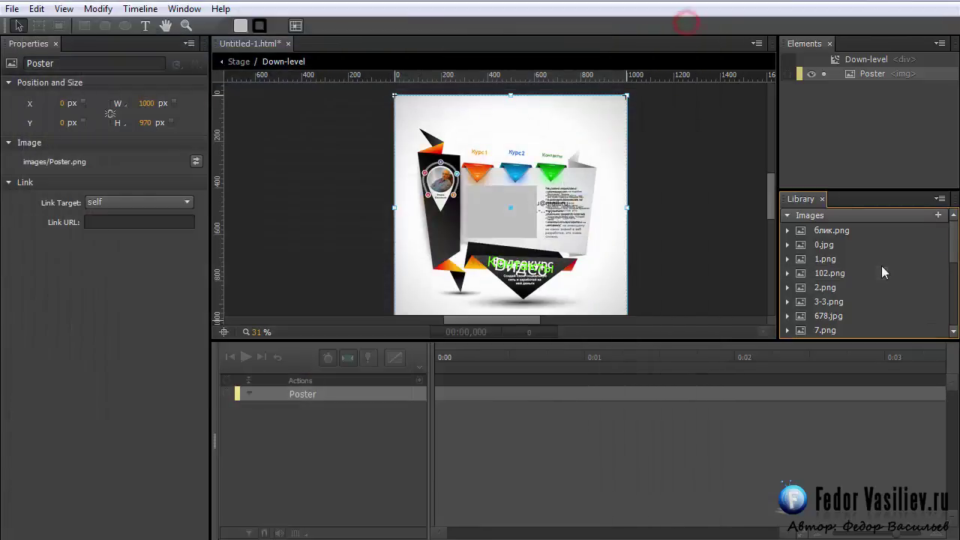
click(195, 161)
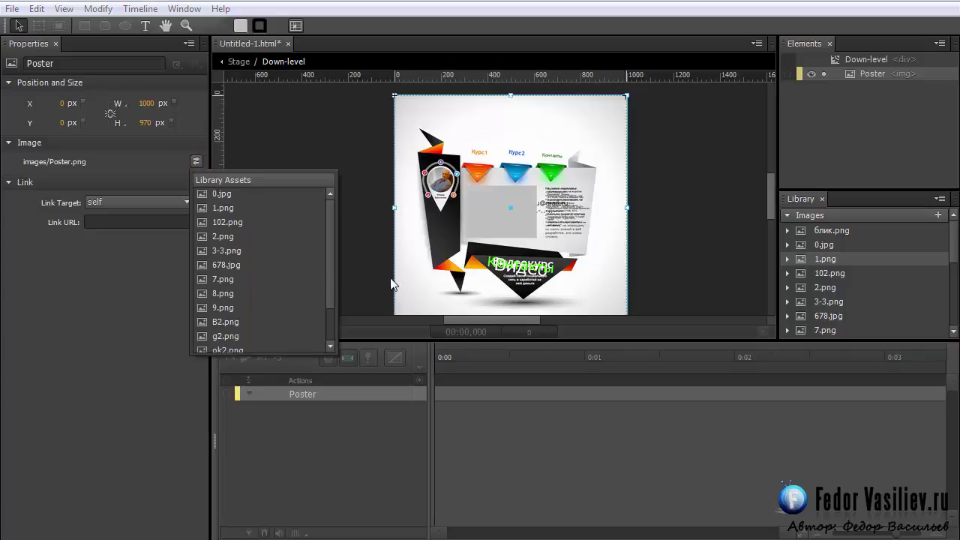
click(150, 161)
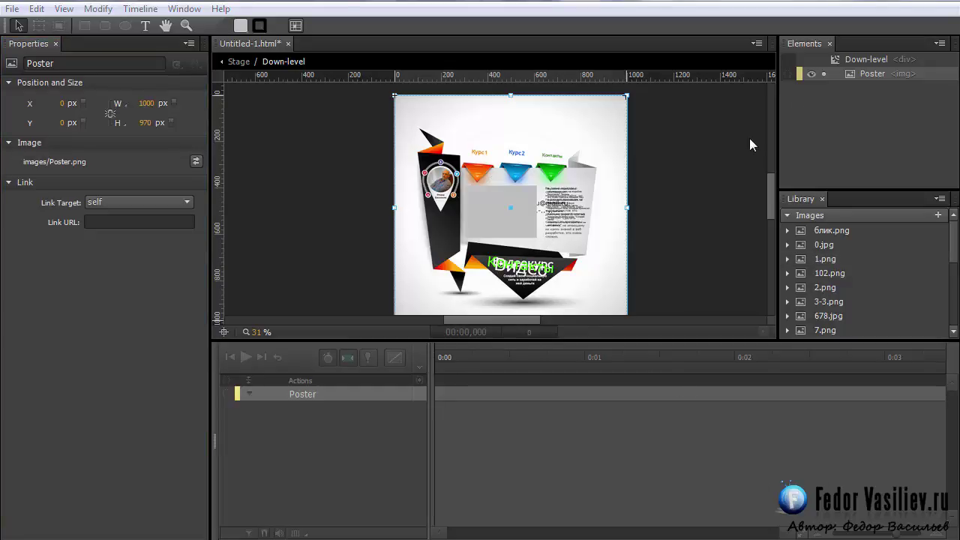
- Hide the poster and add a text box about 845 × 181 px reading "Ваш браузер устарел, сайт работает не корректно!"
click(809, 73)
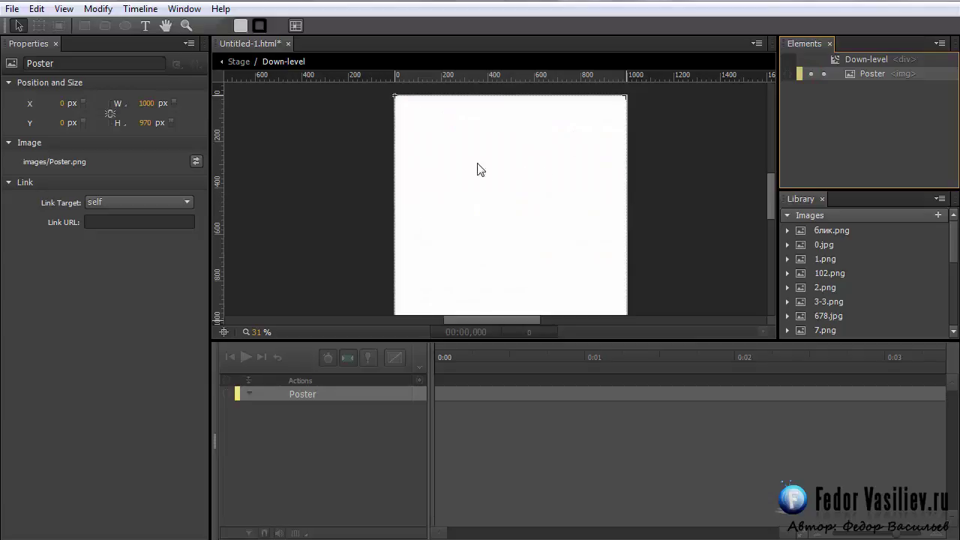
click(145, 27)
drag(407, 164, 465, 232)
drag(515, 216, 603, 205)
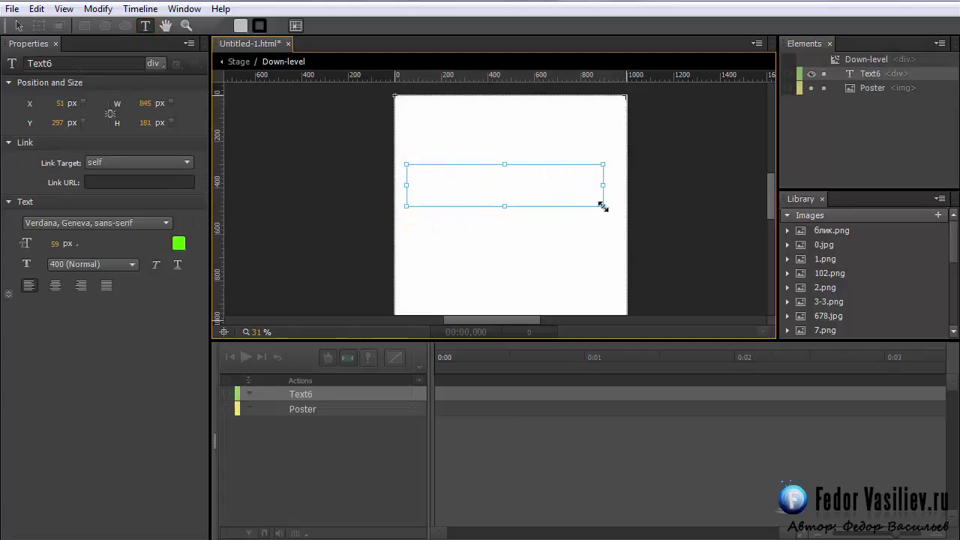
text(Ваш браузер устарел, сайт работает не корректно!)
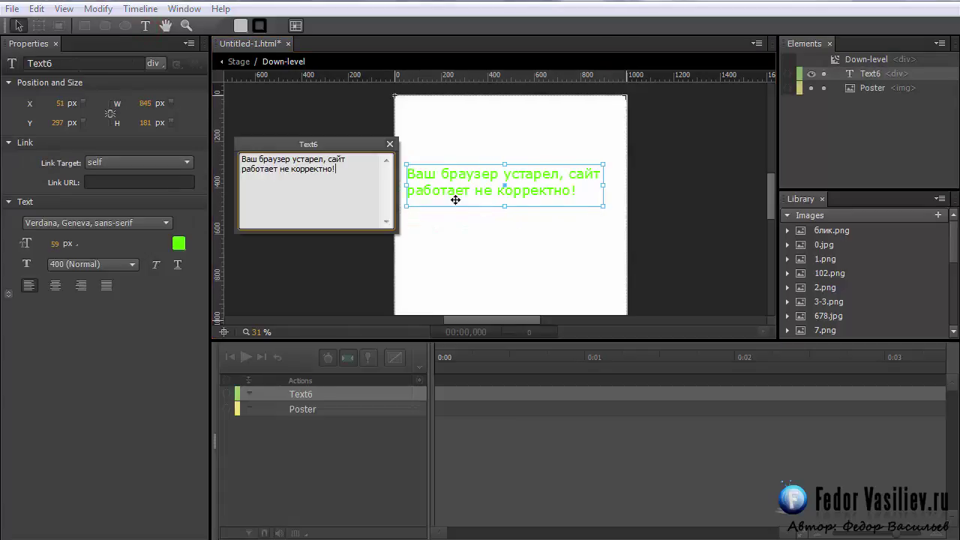
click(390, 143)
- Set the warning text's colour to red, rgba(255,0,0,1.00)
click(175, 247)
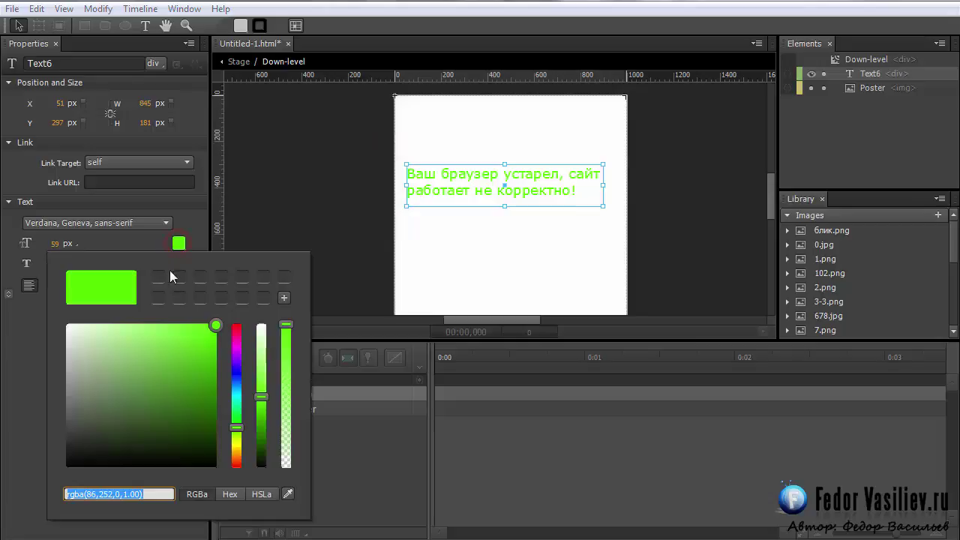
click(237, 325)
mouse_move(239, 325)
mouse_down()
mouse_move(208, 338)
mouse_move(222, 320)
mouse_up()
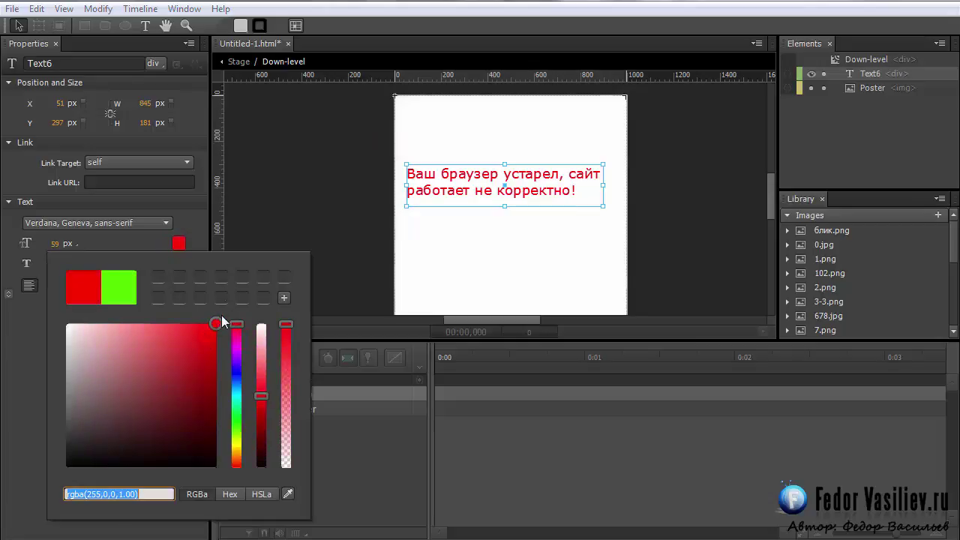
click(187, 208)
- Format the warning text as centred with weight 900 (Black), and extend its box to about 300 px high
mouse_move(472, 192)
mouse_down()
mouse_move(483, 195)
mouse_move(452, 190)
mouse_up()
click(55, 285)
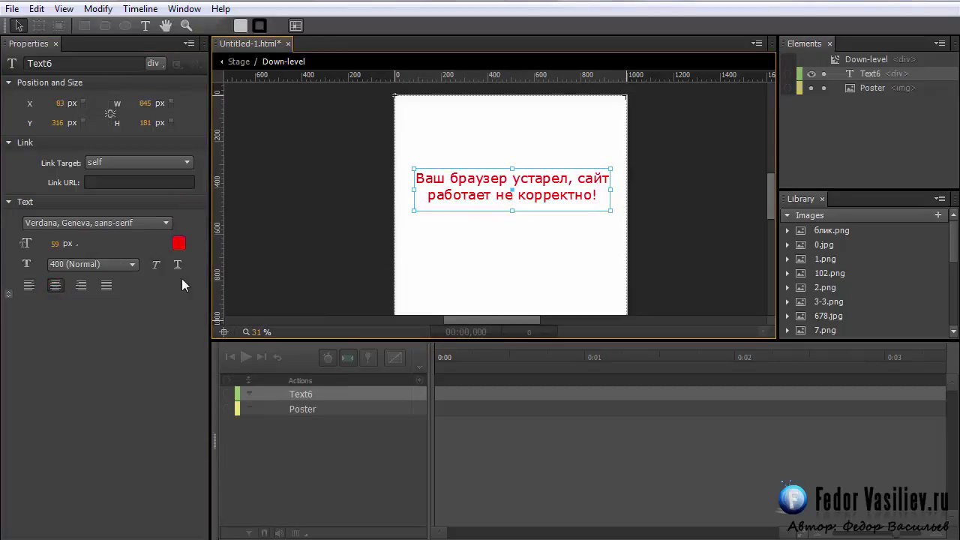
click(60, 264)
click(83, 413)
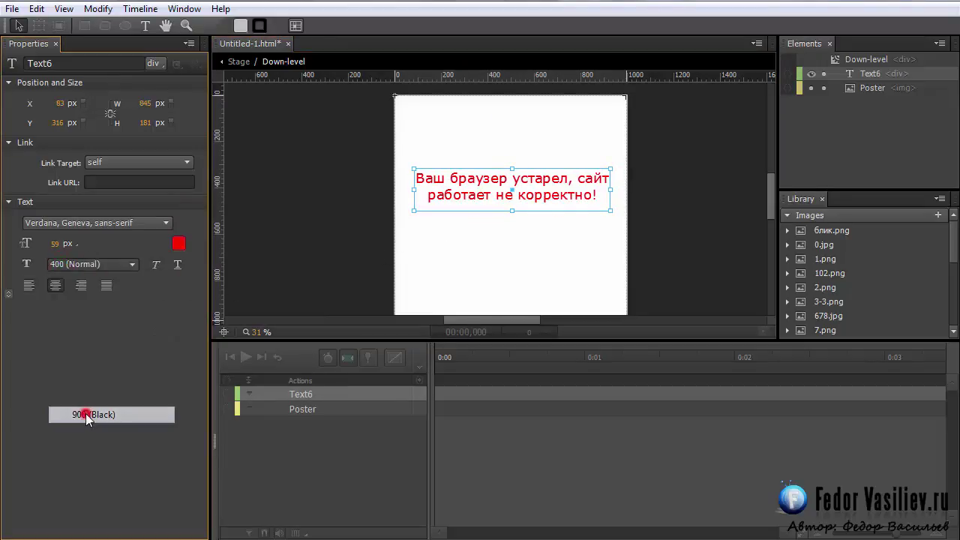
mouse_move(514, 212)
mouse_down()
mouse_move(517, 235)
mouse_move(508, 226)
mouse_up()
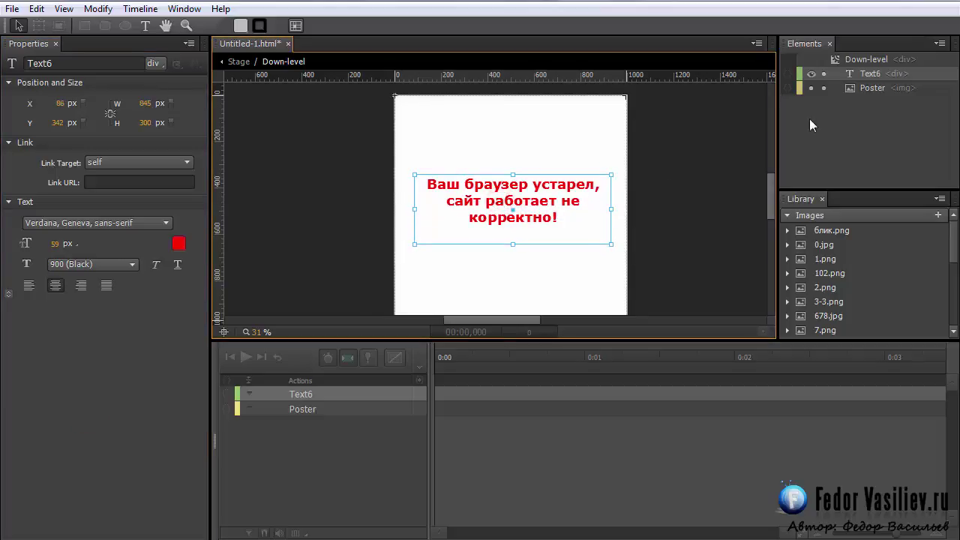
- Show the poster again and move the warning text above the page artwork, to about X 67, Y 13 px
click(811, 87)
drag(562, 201, 557, 125)
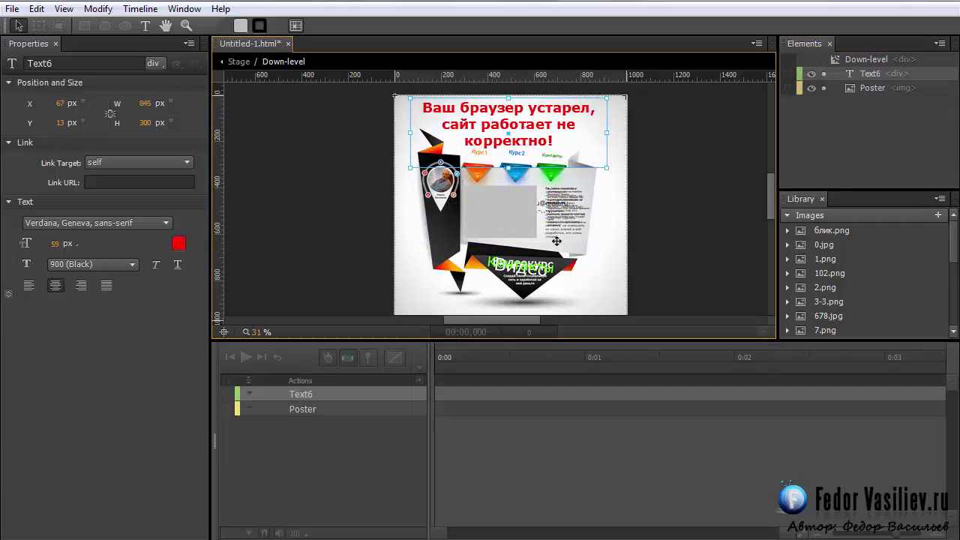
click(584, 295)
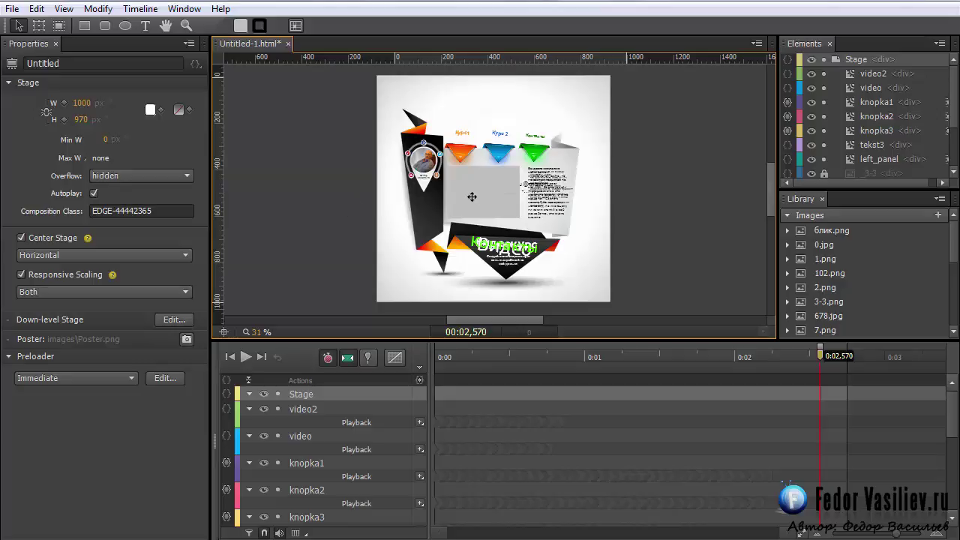
- Open the Stage's preloader for editing and insert the 120×120 px ring preloader clip-art
click(845, 61)
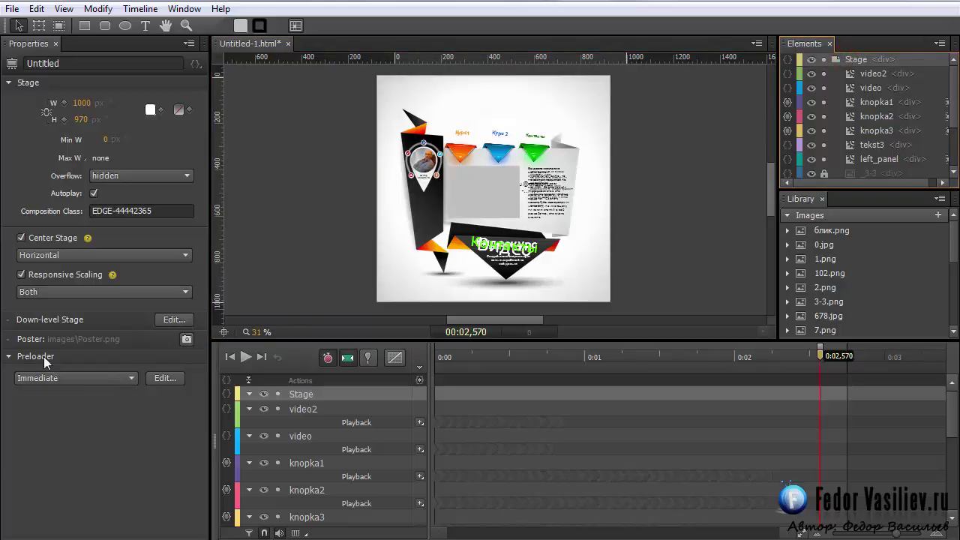
click(165, 378)
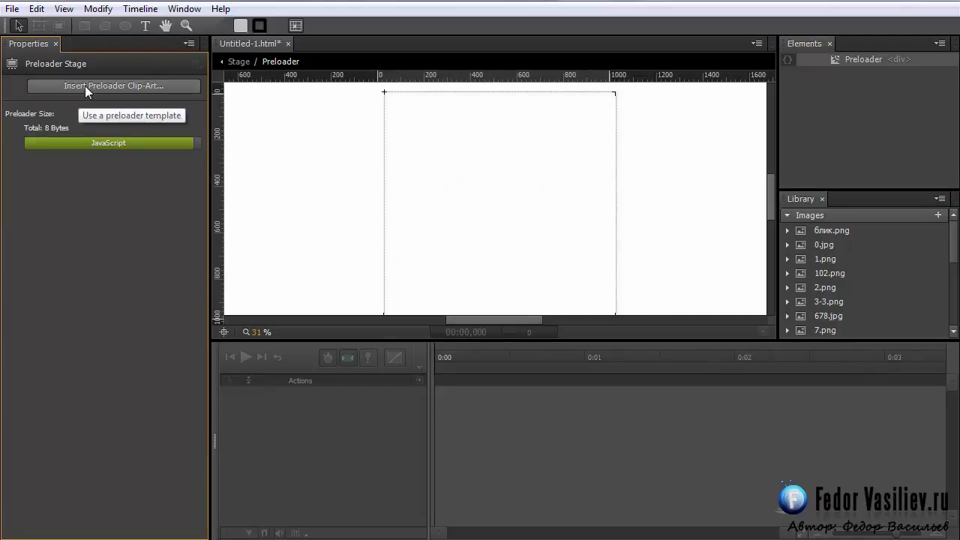
click(96, 86)
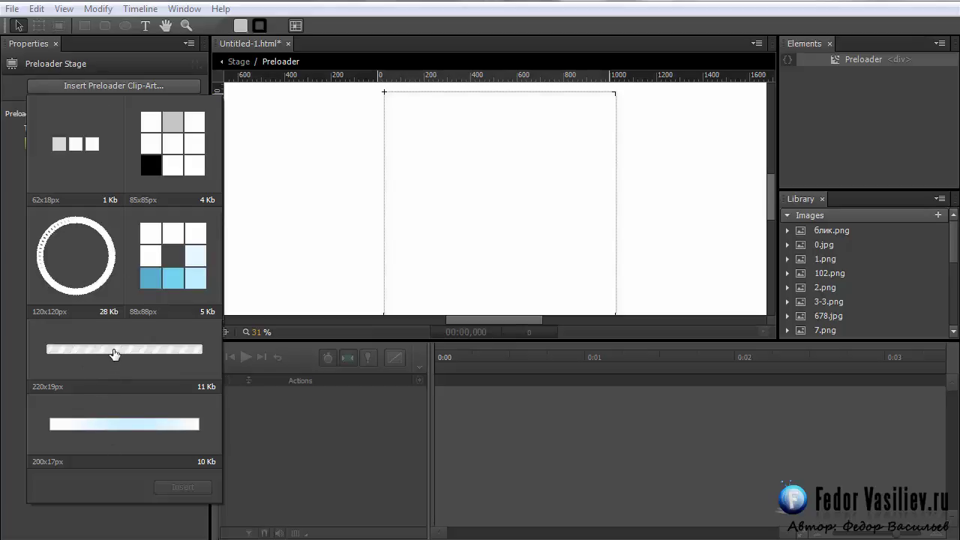
click(63, 247)
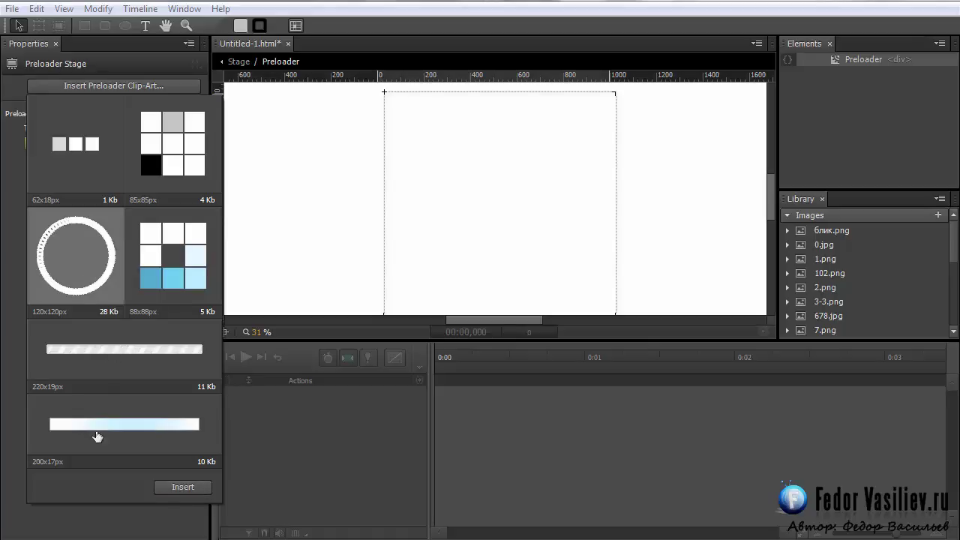
click(176, 488)
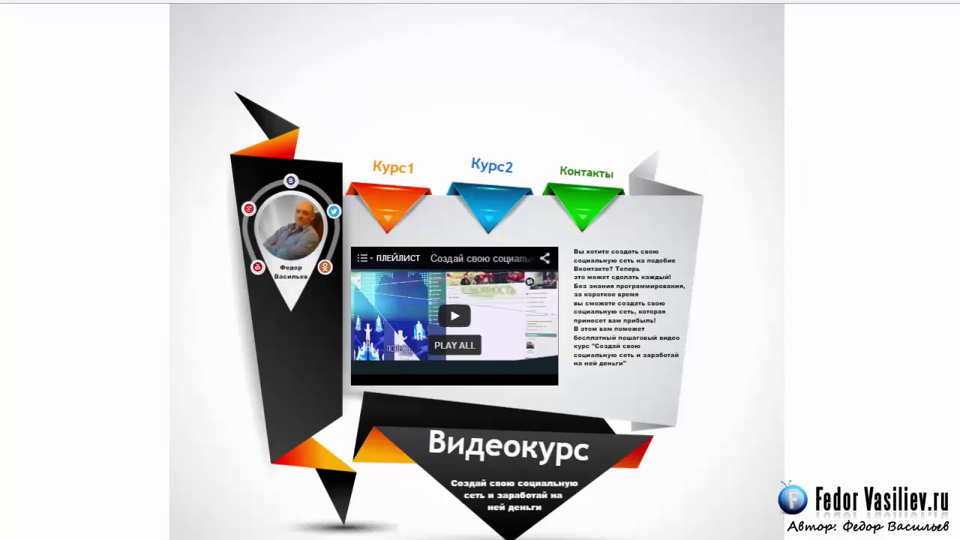
- Reload the Курс1/Курс2/Контакты page twice in the browser to examine how it loads
key(F5)
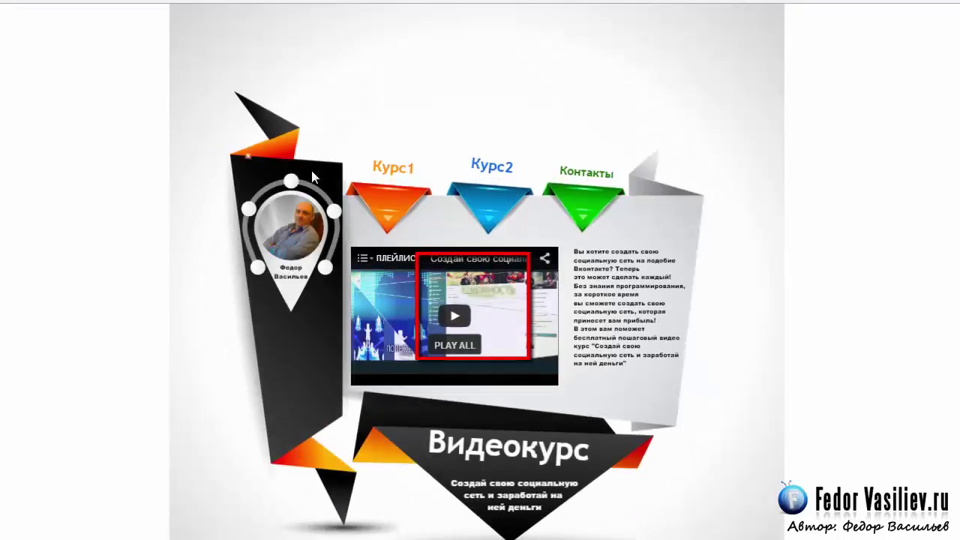
key(F5)
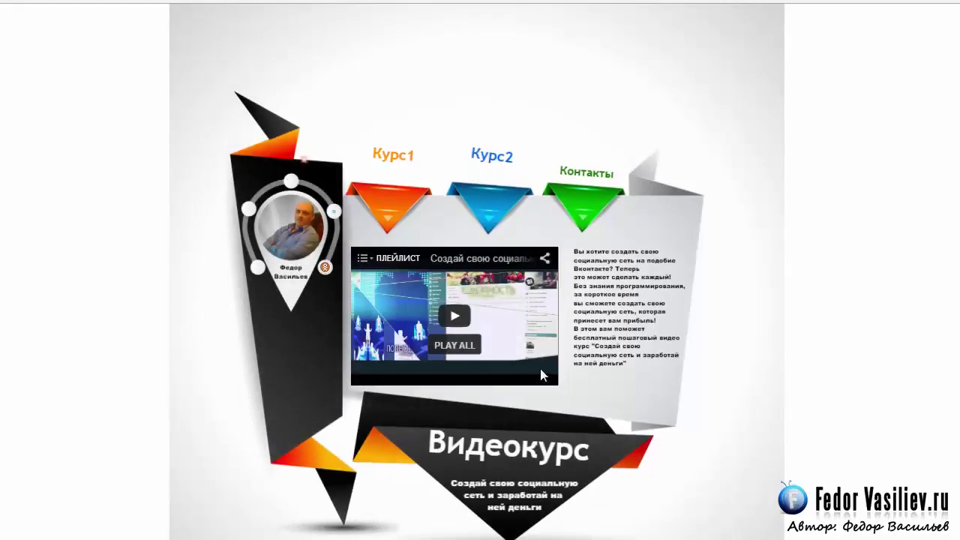
- Switch back to Edge Animate and delete the ring clip-art from the preloader
key(alt+Tab)
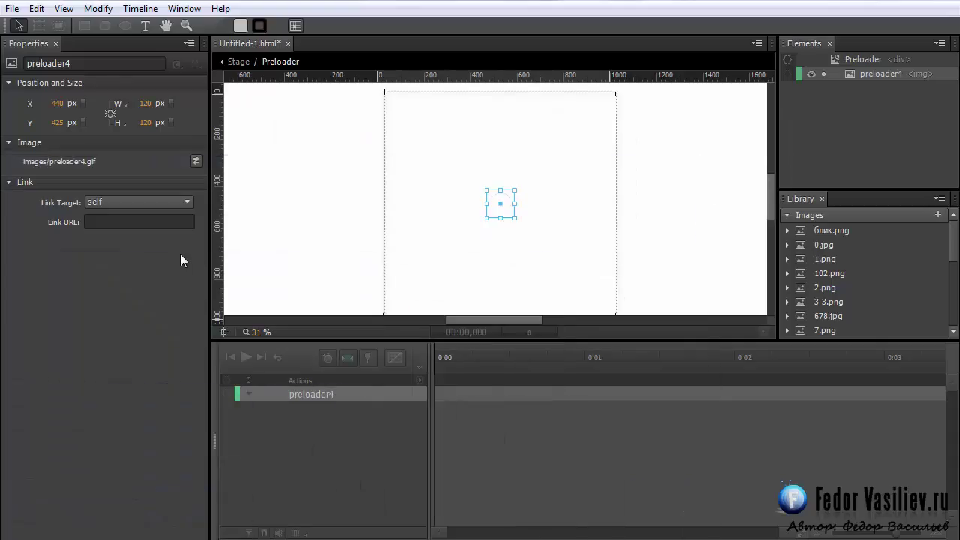
click(871, 75)
key(Delete)
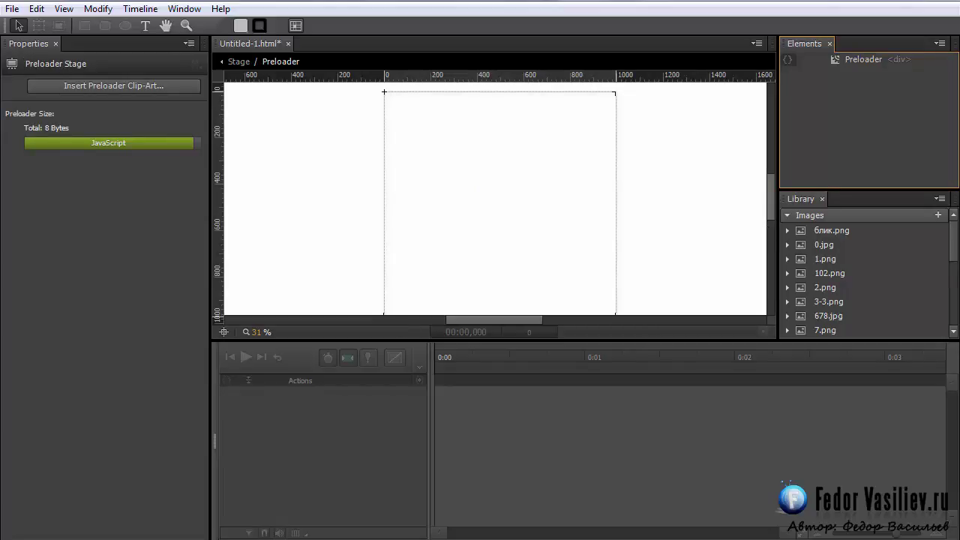
- Switch to the file manager, go to the 128x128 folder's Preloader_7 subfolder and preview Preloader_7.gif
key(alt+Tab)
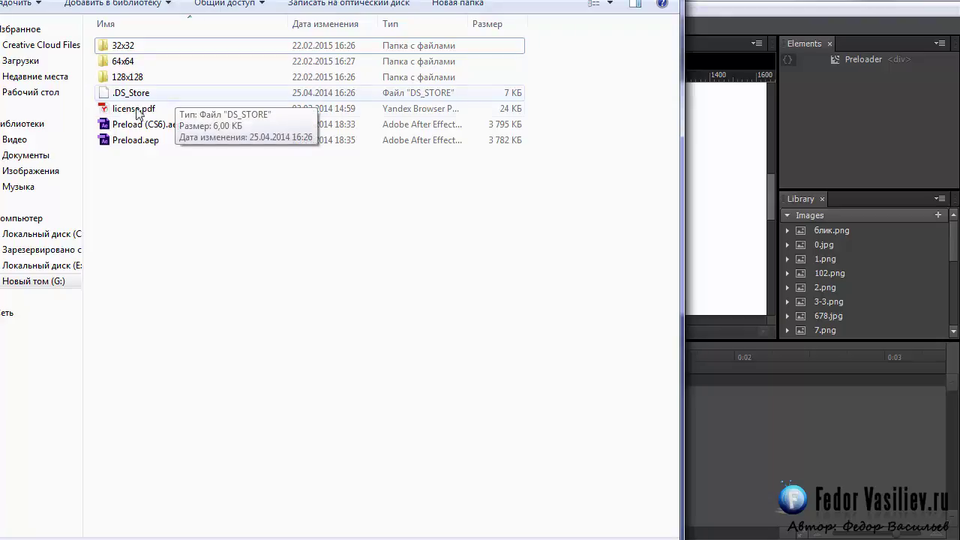
click(135, 81)
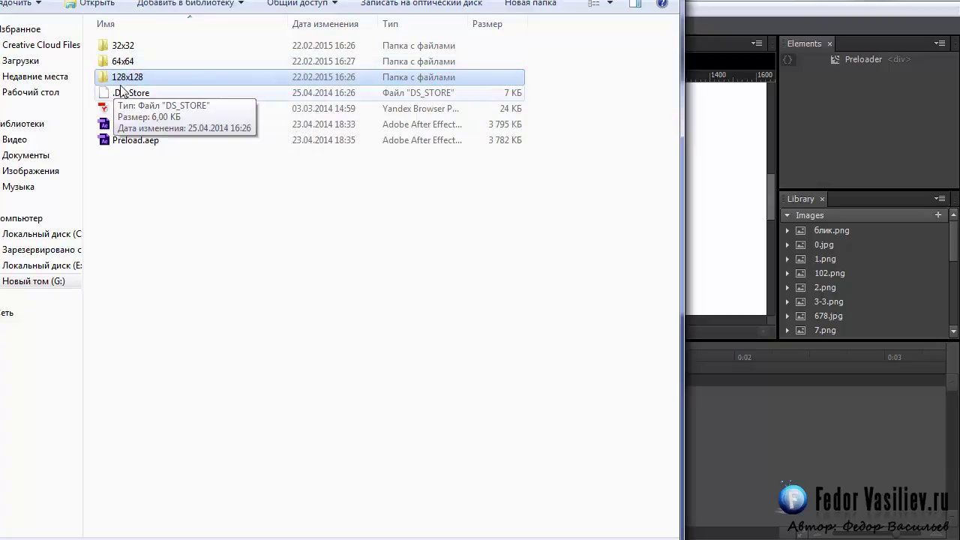
double_click(122, 81)
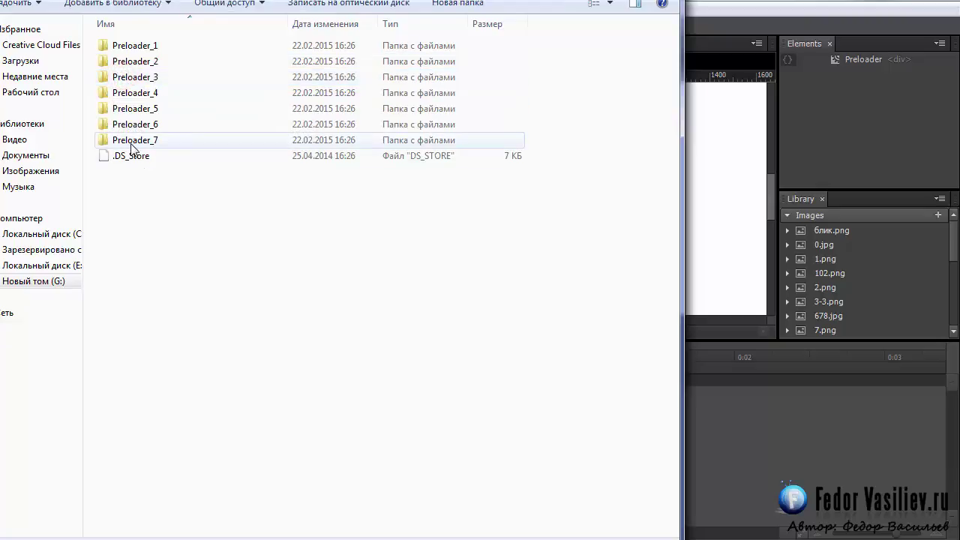
double_click(120, 143)
click(159, 81)
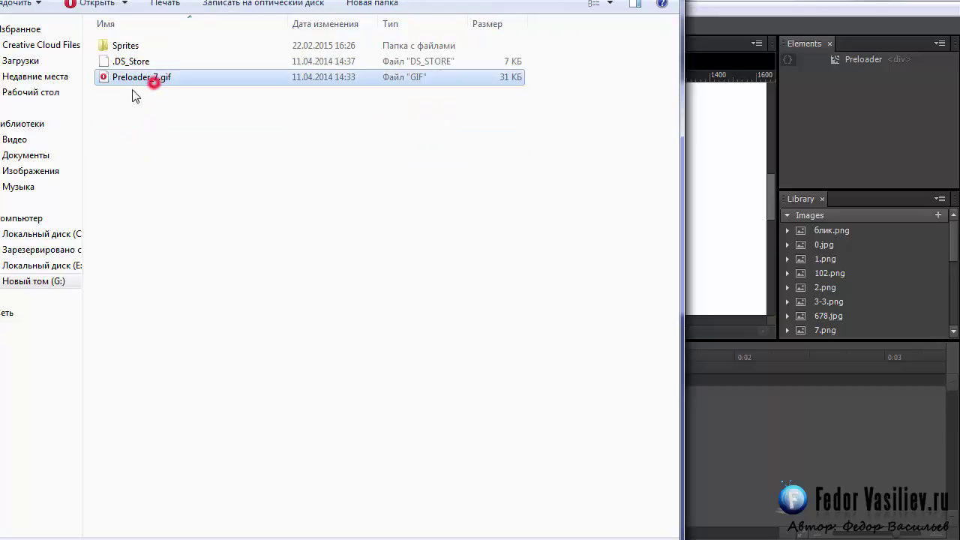
click(105, 45)
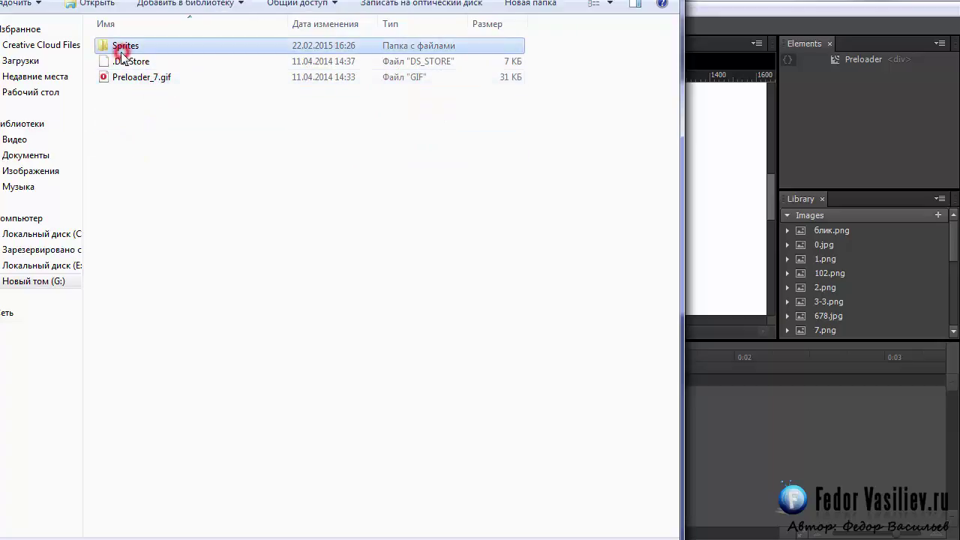
click(128, 78)
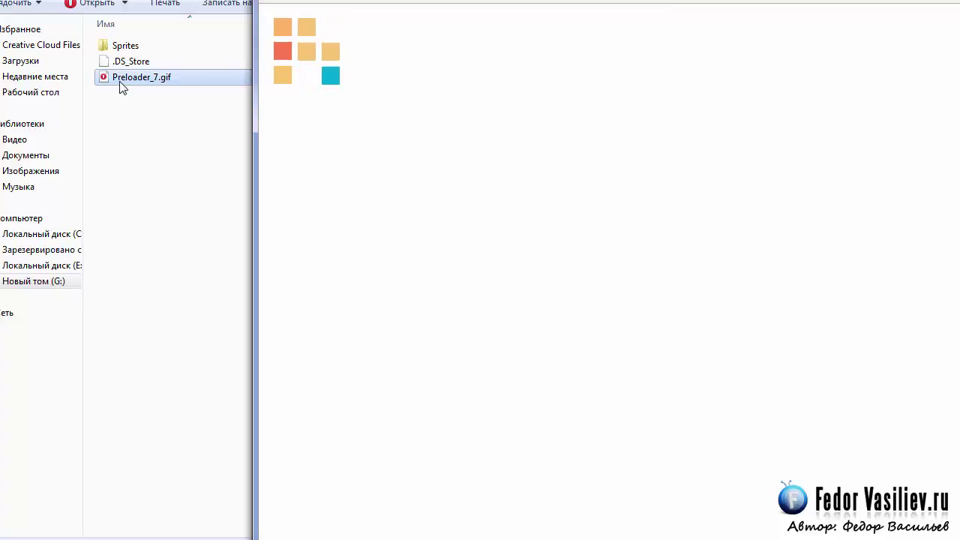
key(alt+F4)
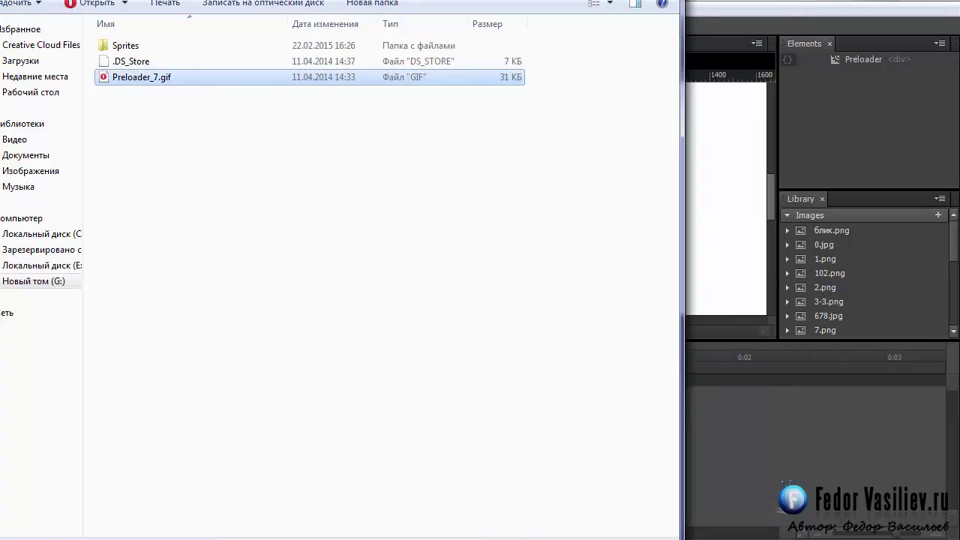
- Go back to the 128x128 folder, open its Preloader_4 subfolder and preview Preloader_4.gif
key(BackSpace)
double_click(134, 93)
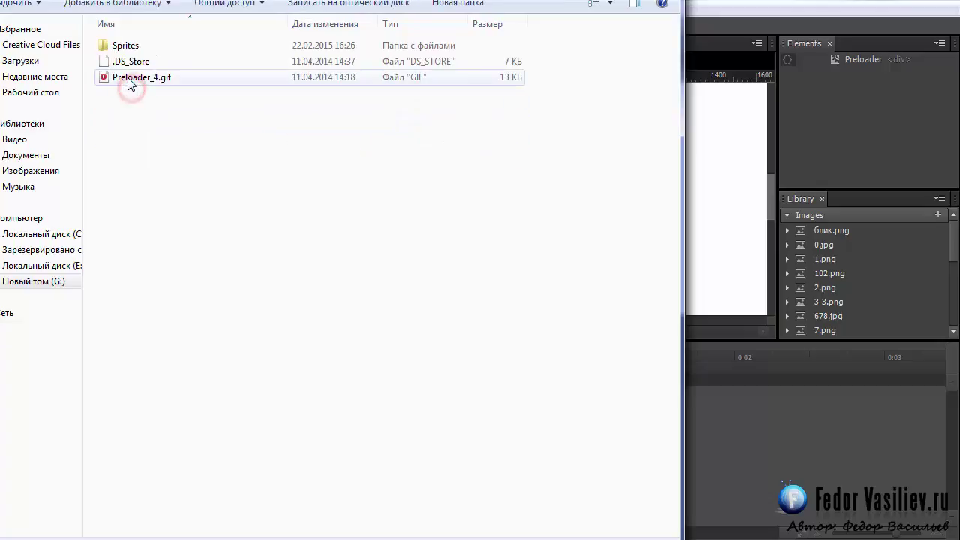
double_click(124, 78)
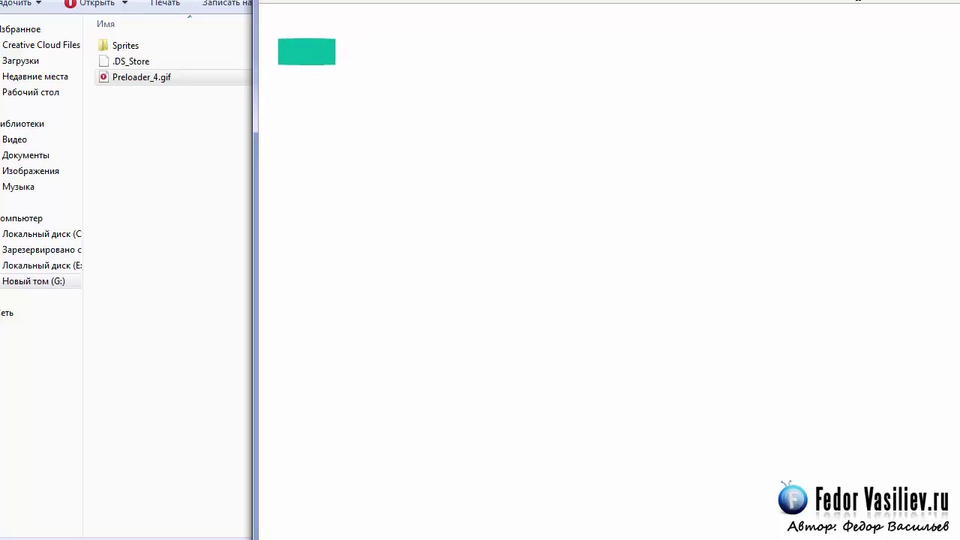
key(alt+F4)
- Add Preloader_4.gif to the preloader and place it horizontally centred, at about X 436, Y 381 px
drag(146, 83, 734, 191)
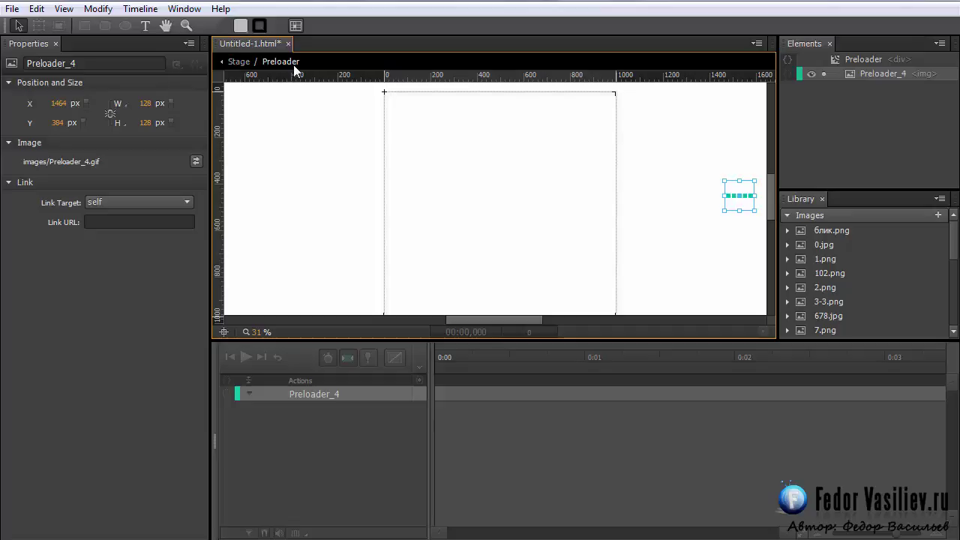
drag(740, 197, 506, 192)
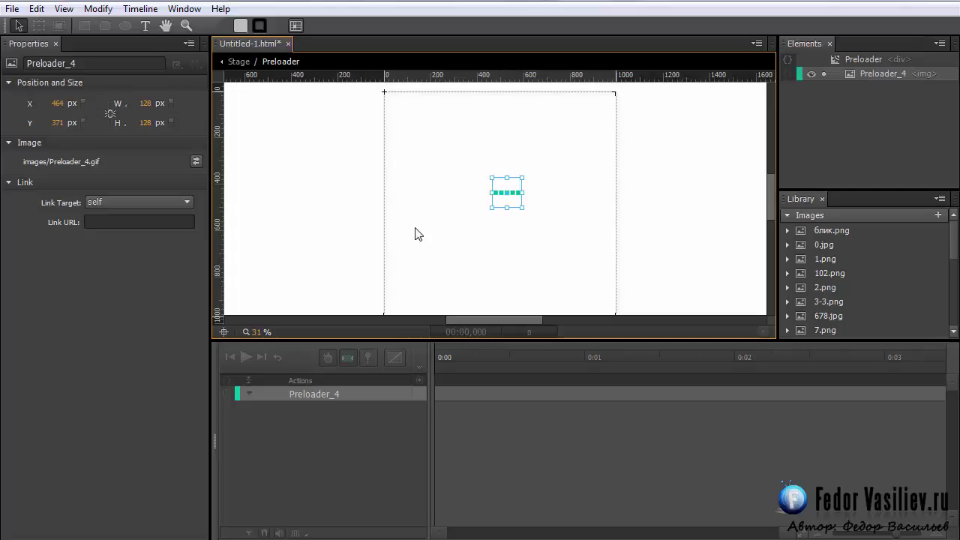
click(102, 221)
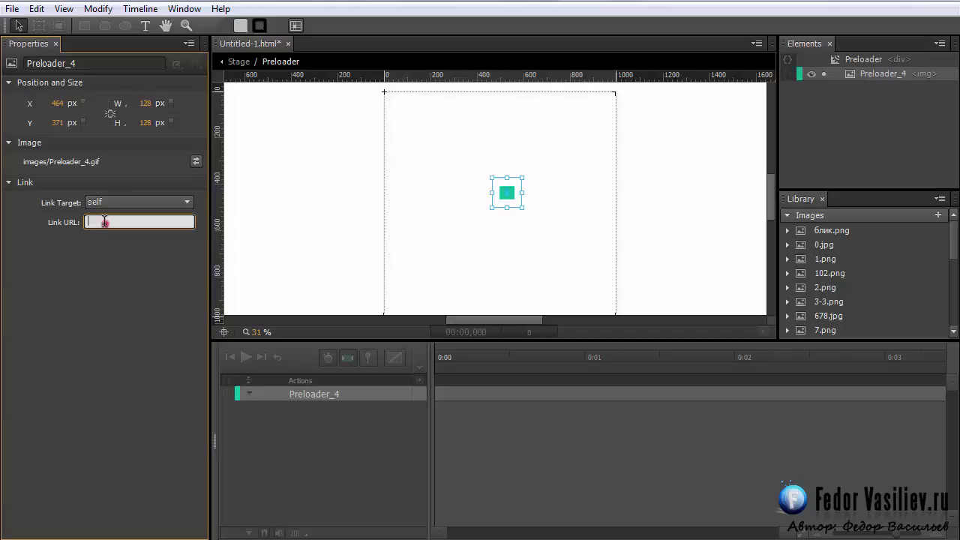
click(116, 221)
drag(507, 193, 500, 195)
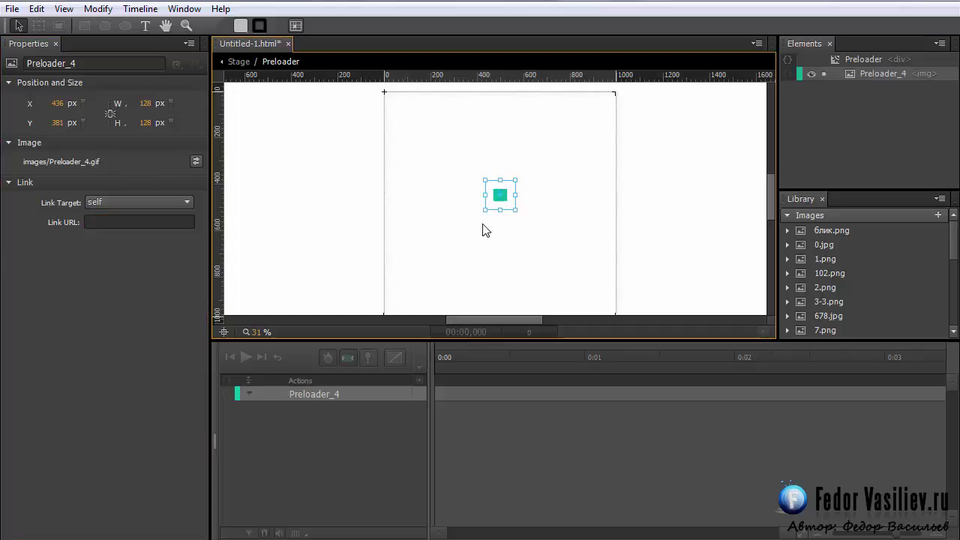